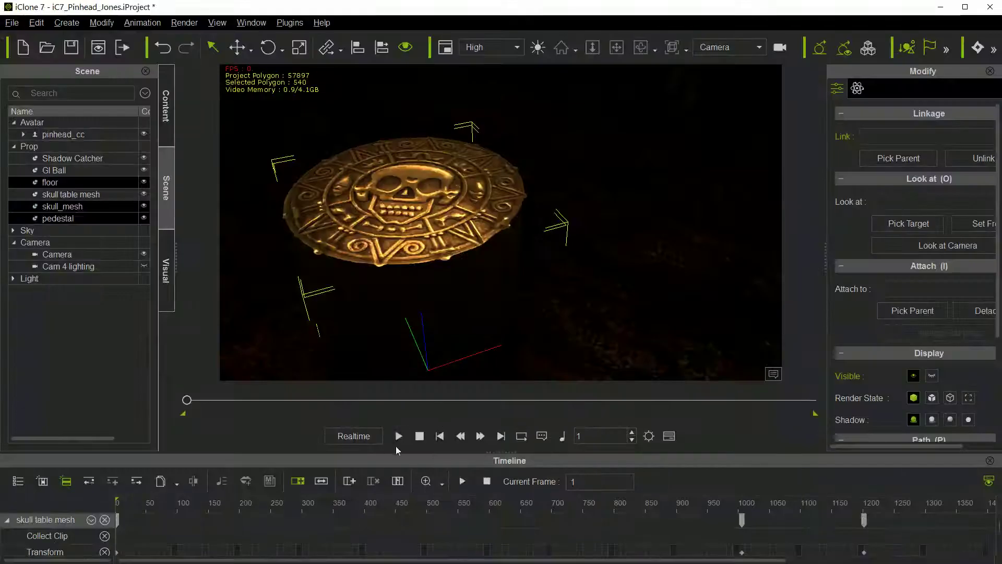
Preview the scene animation by playing and scrubbing it, and return to frame 1.
click(398, 436)
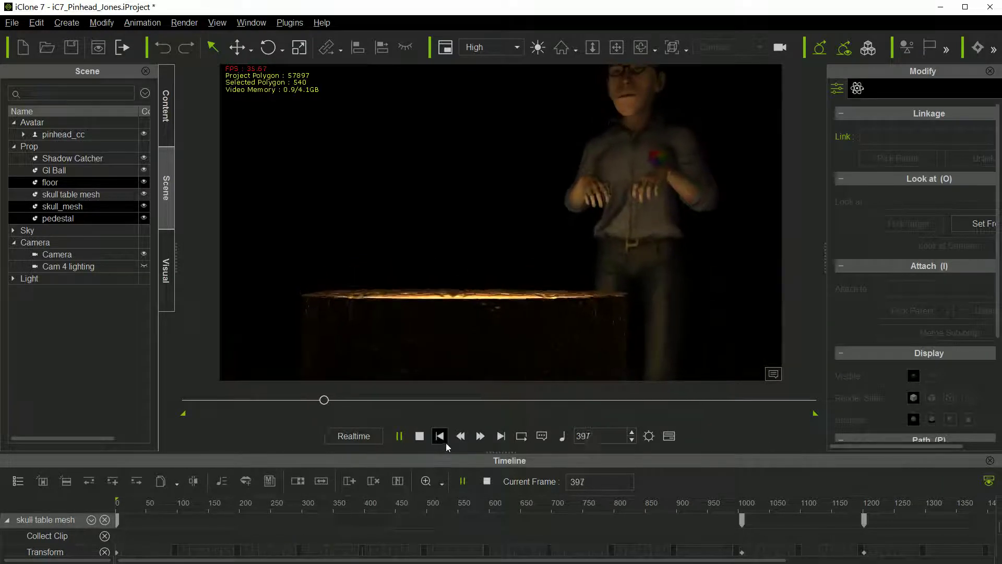
click(399, 436)
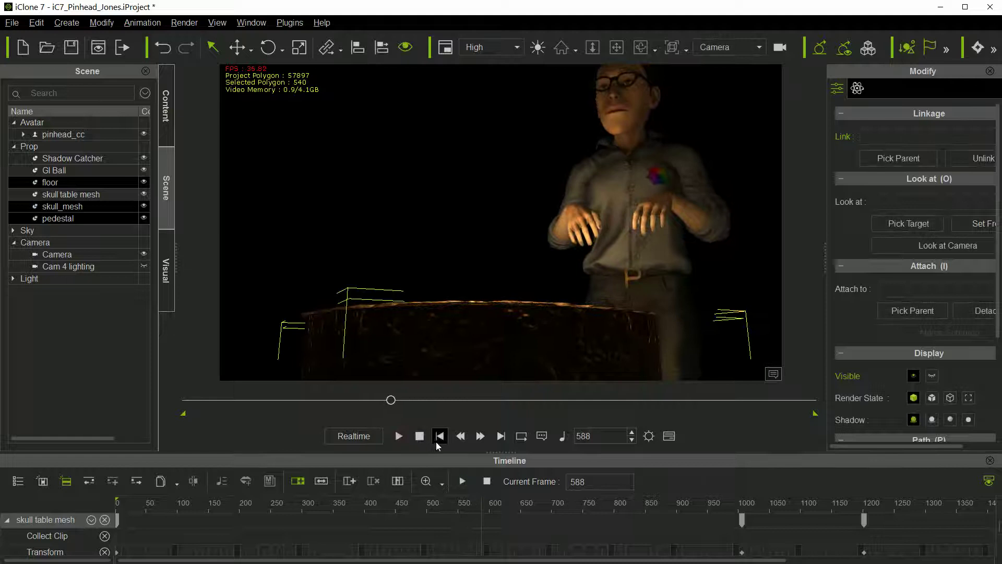
click(439, 438)
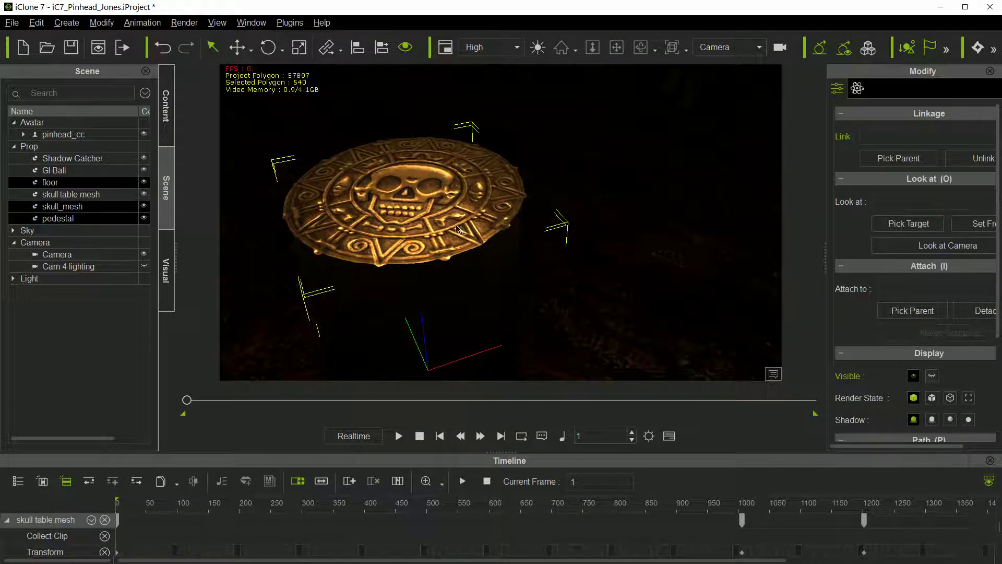
drag(187, 399, 574, 400)
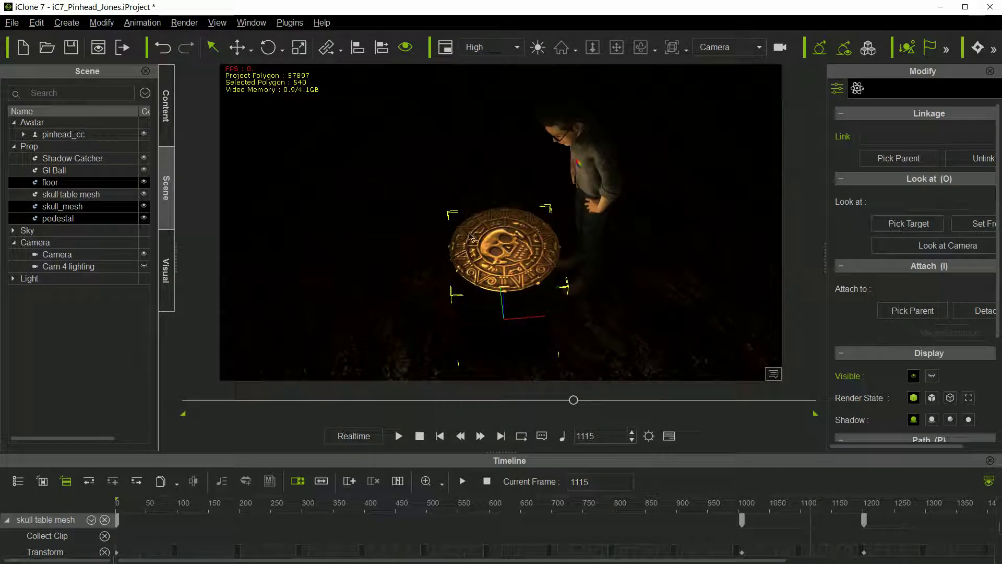
drag(574, 399, 171, 397)
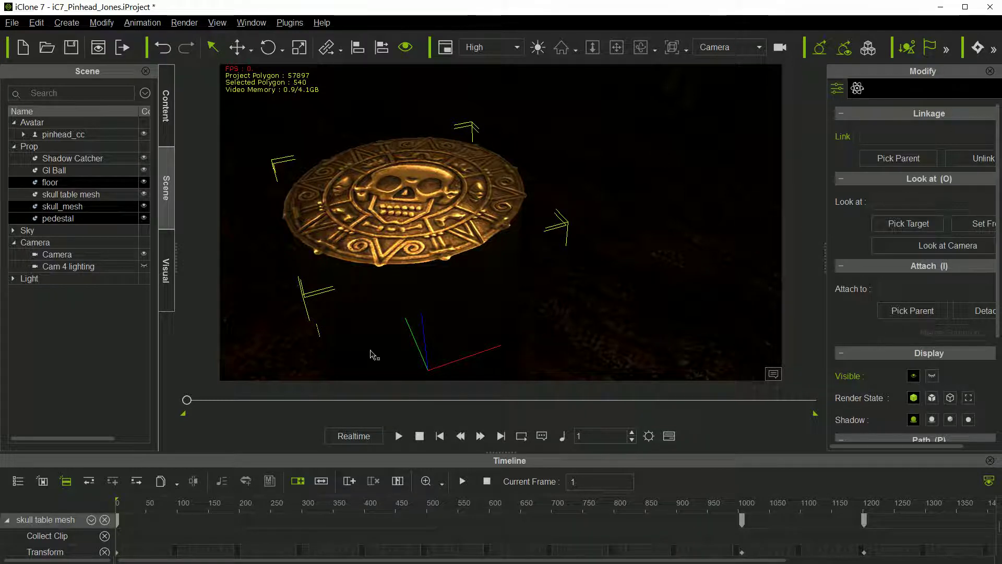
mouse_move(188, 401)
mouse_down()
mouse_move(205, 401)
mouse_move(187, 401)
mouse_up()
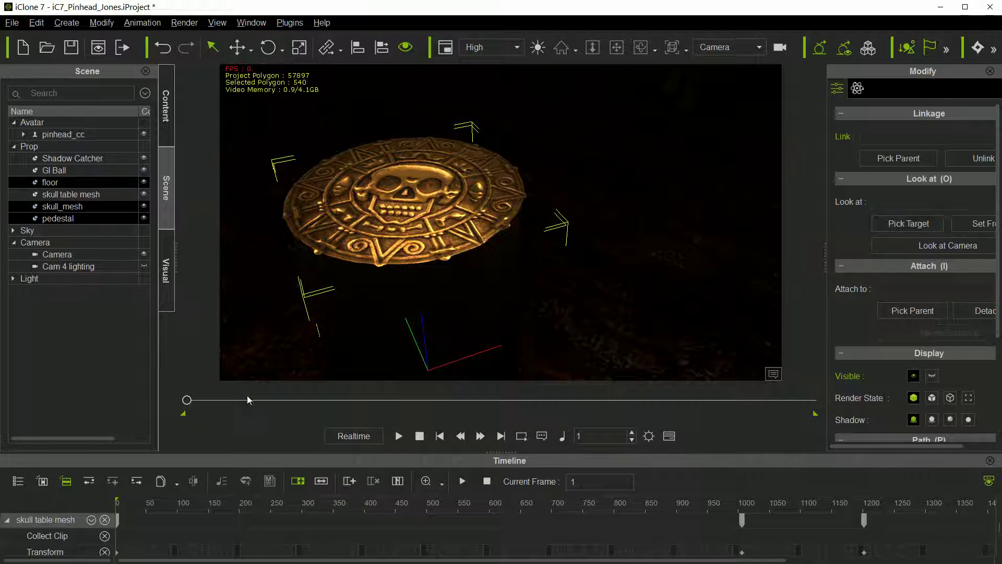
mouse_move(187, 399)
mouse_down()
mouse_move(284, 399)
mouse_move(187, 399)
mouse_up()
Check the available export formats for the selected props and for the Camera.
click(11, 23)
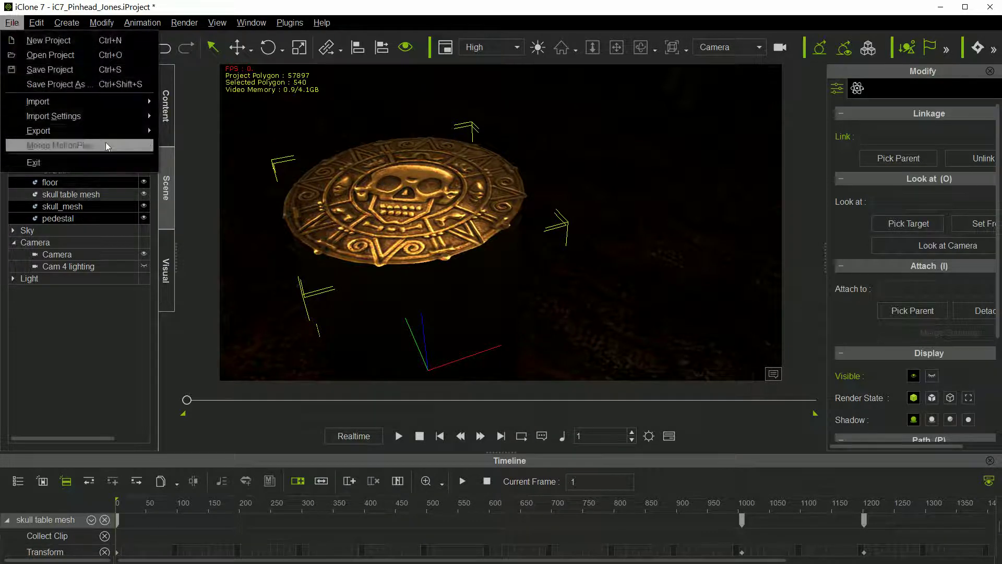
mouse_move(117, 131)
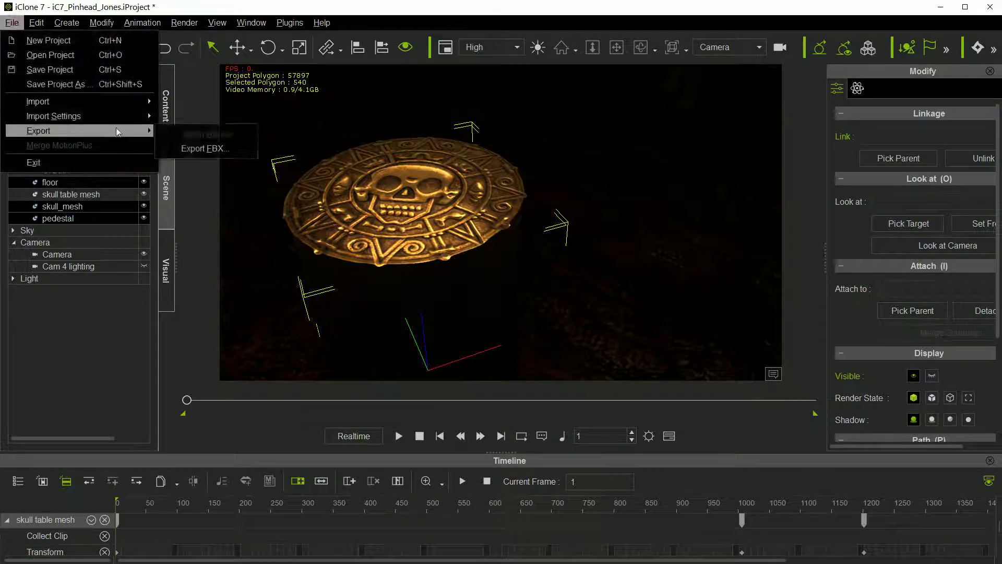
click(118, 340)
click(57, 254)
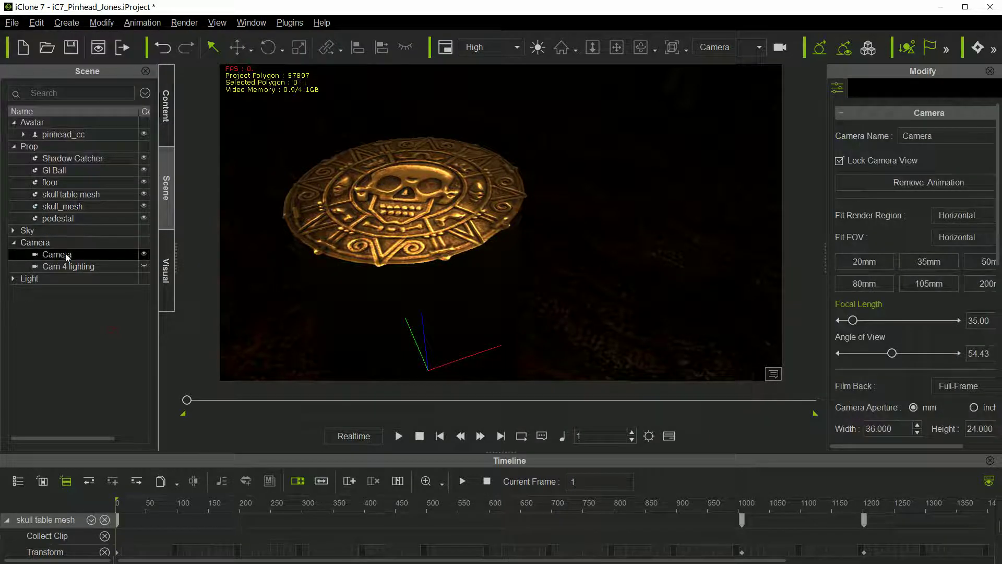
click(12, 23)
mouse_move(108, 131)
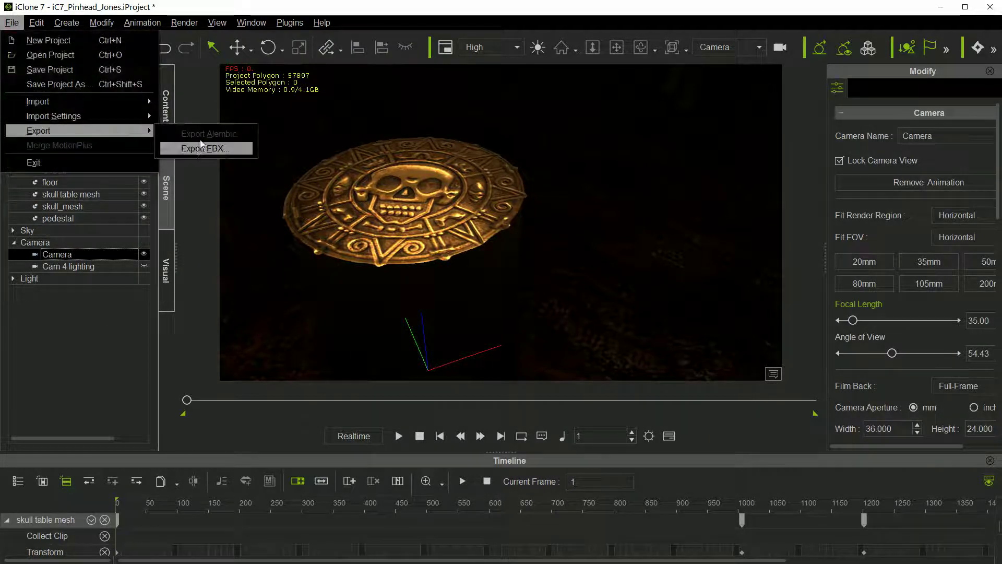
click(127, 318)
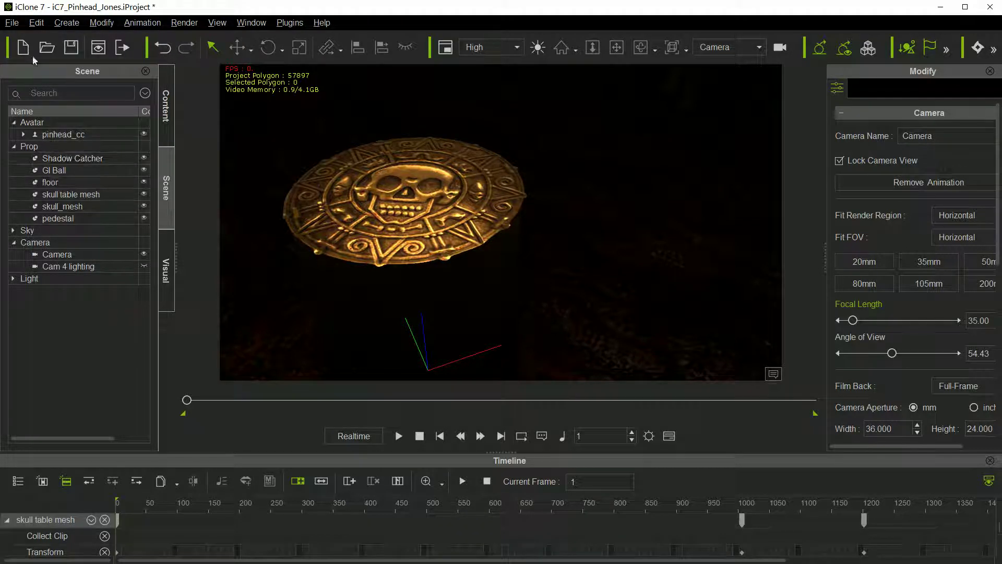
Leave iClone, switch to Fusion and create a new composition.
click(990, 7)
click(519, 313)
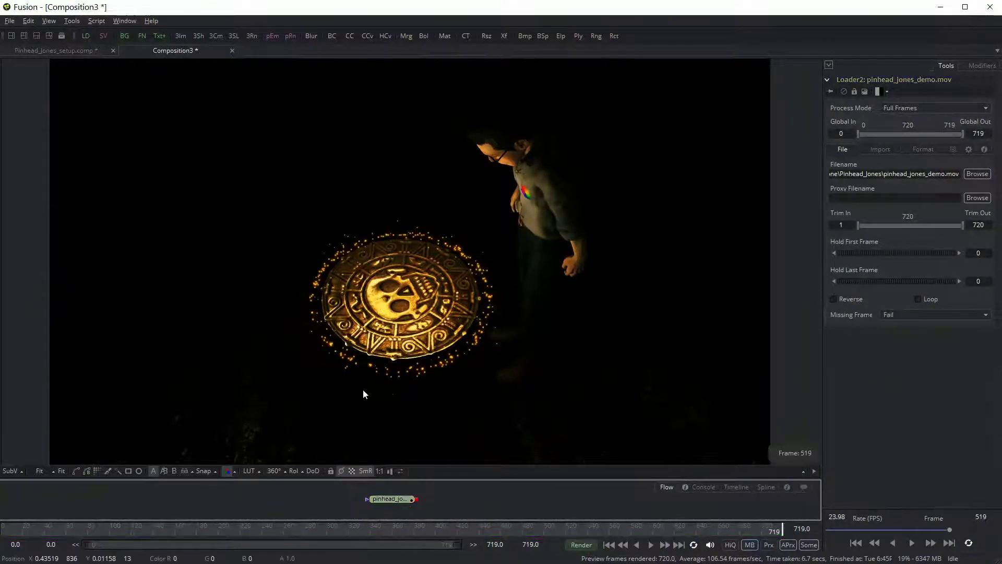
click(10, 21)
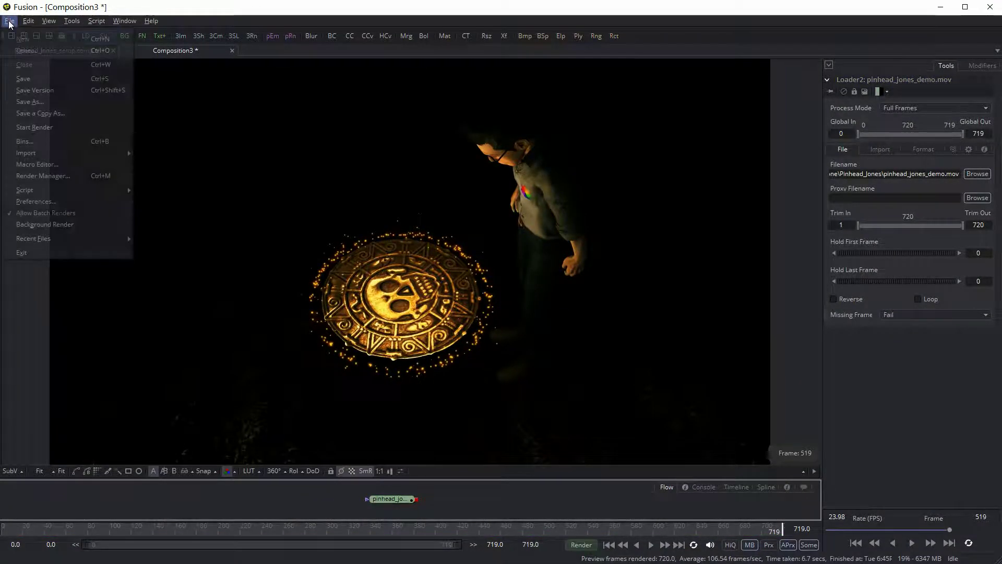
click(25, 36)
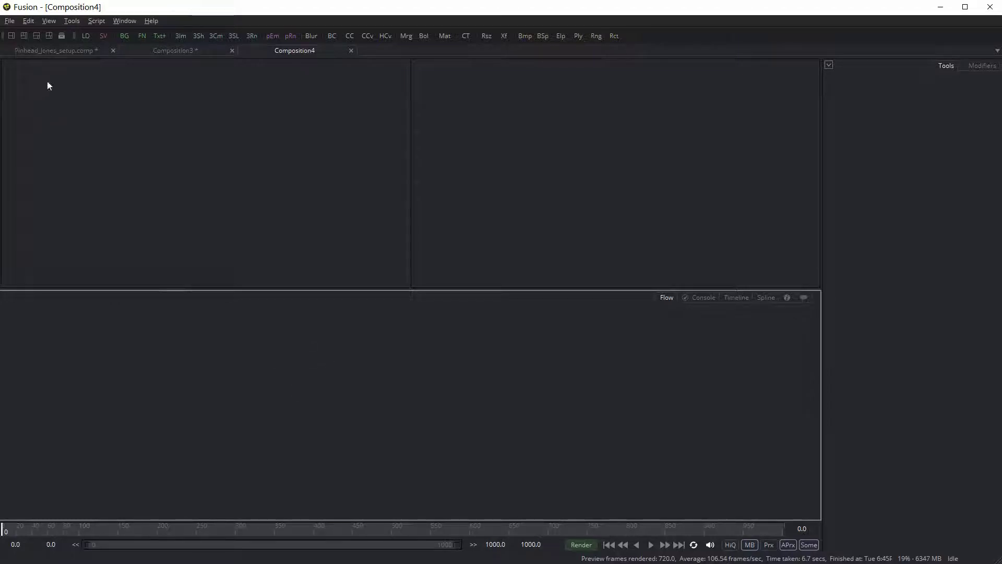
Import the FBX scene Pinhead_Jones_set.fbx with file units scaled by 0.1 and a 24 fps resampling rate, merged into the existing document.
click(10, 22)
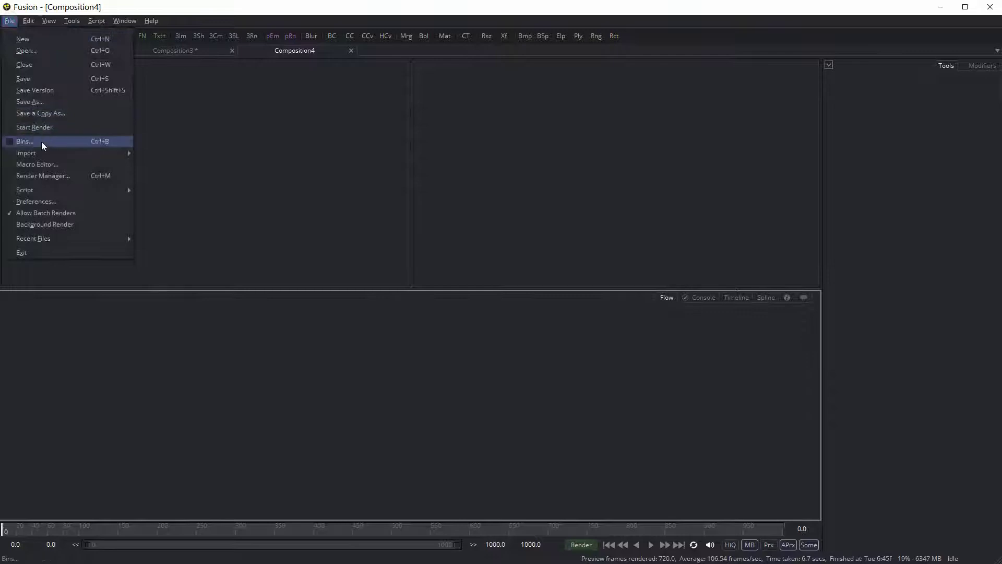
mouse_move(48, 152)
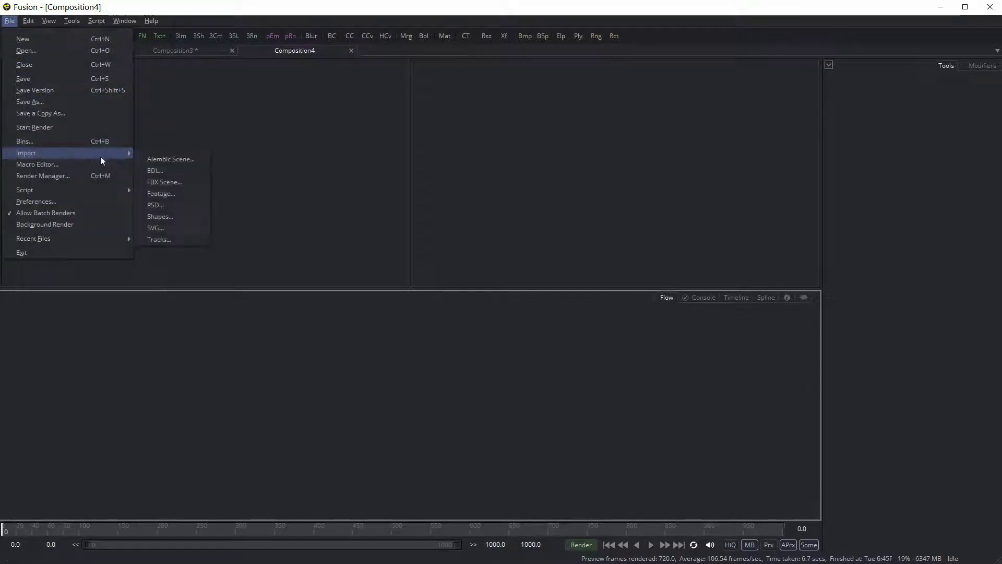
click(188, 182)
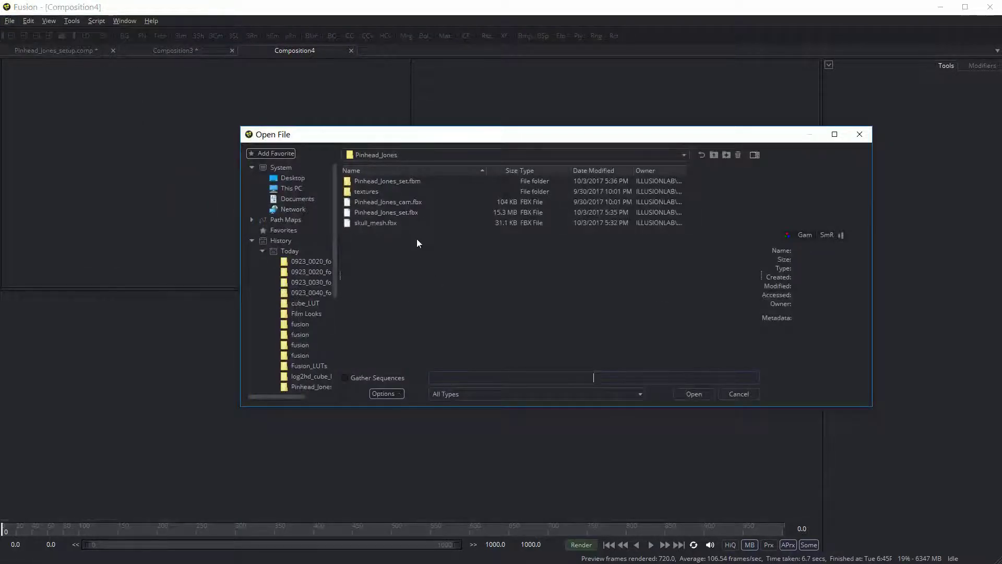
click(397, 212)
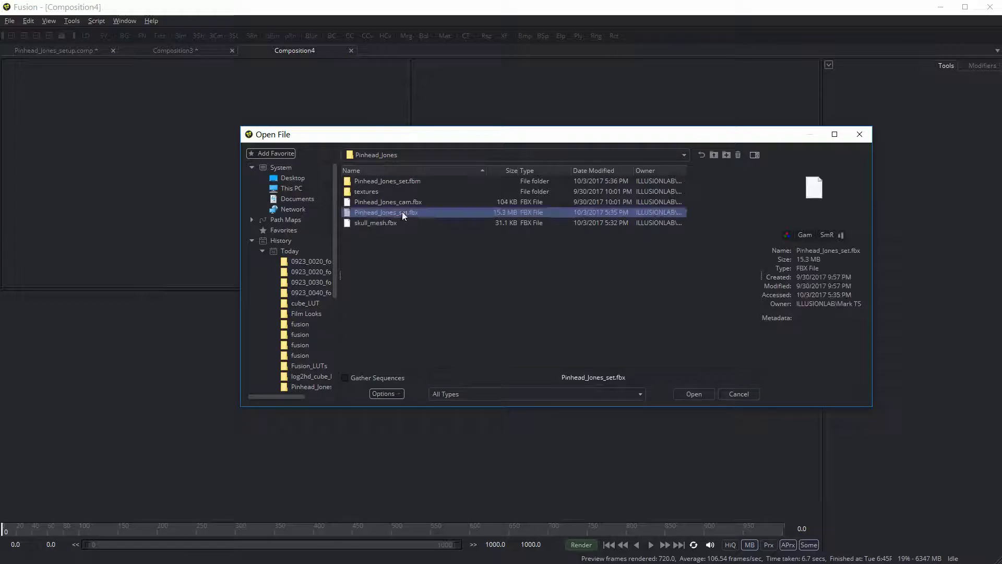
click(696, 394)
drag(617, 190, 613, 171)
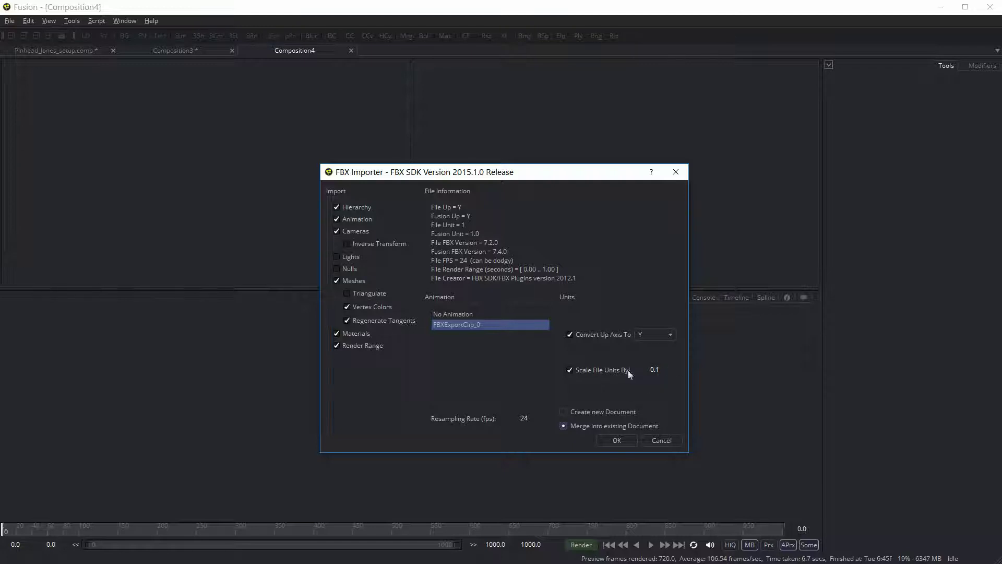
click(529, 418)
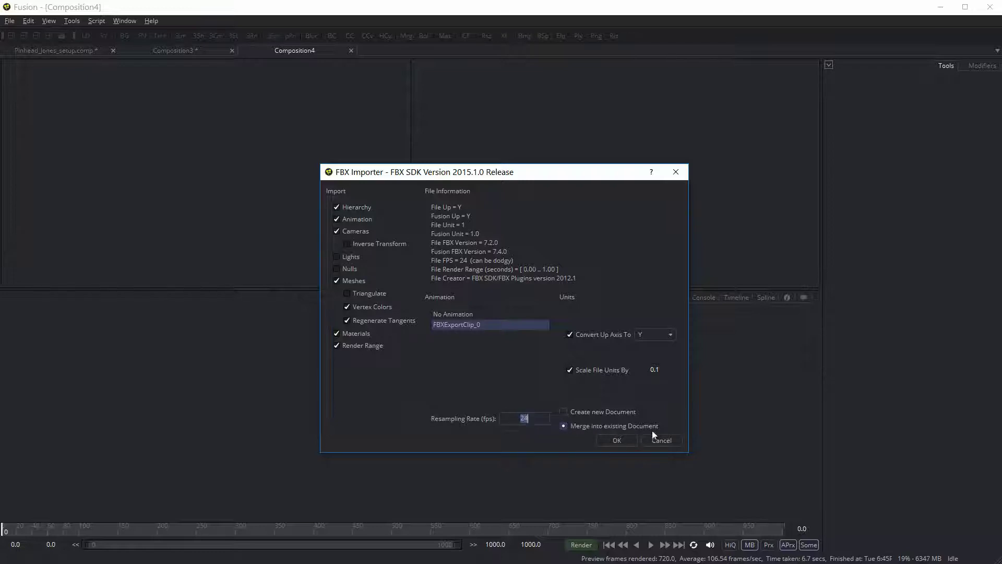
click(621, 440)
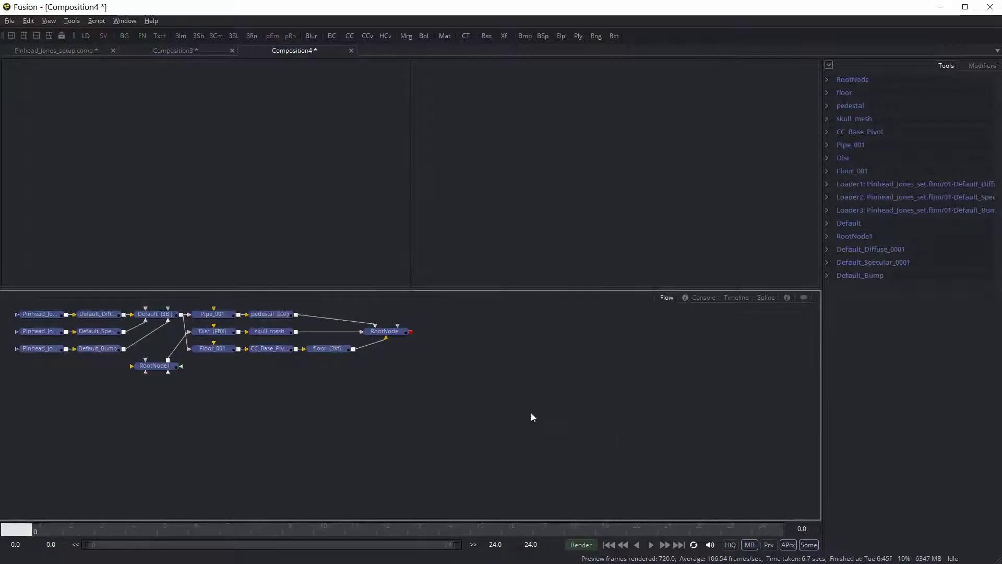
Deselect the imported nodes and display the RootNode merge in the first viewer.
drag(380, 396, 393, 430)
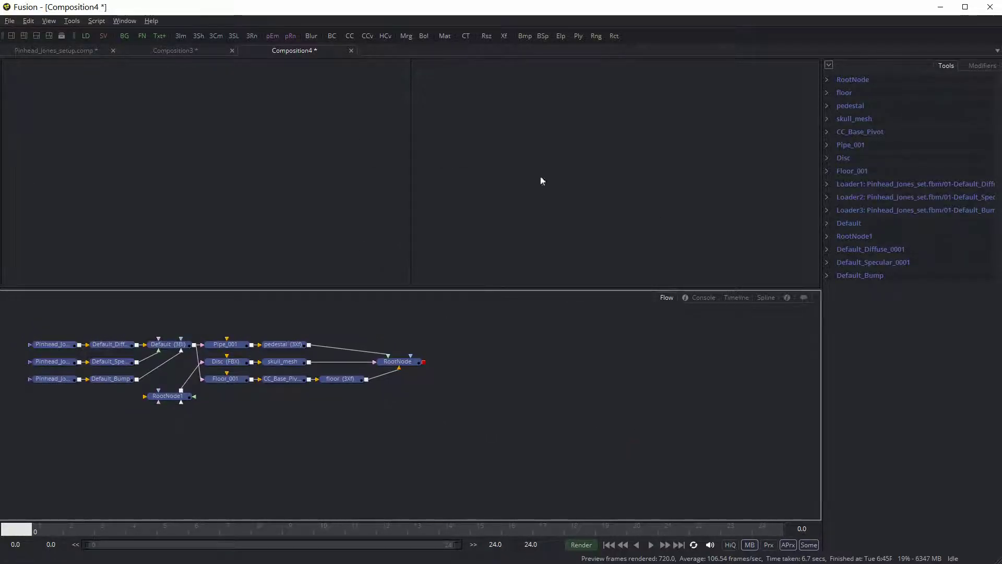
click(405, 402)
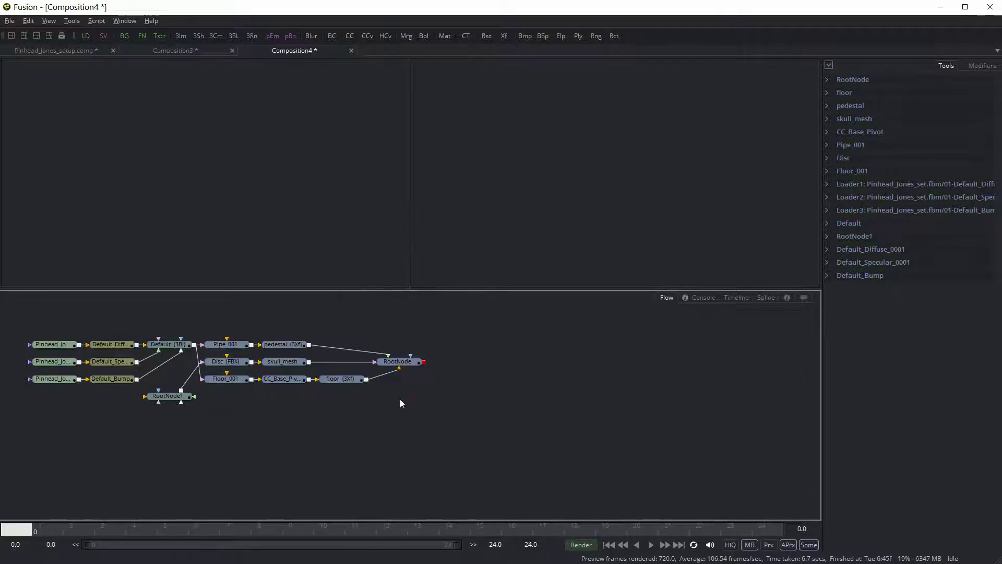
mouse_move(401, 361)
mouse_down()
mouse_move(420, 341)
mouse_move(413, 364)
mouse_move(404, 325)
mouse_move(388, 314)
mouse_move(408, 365)
mouse_up()
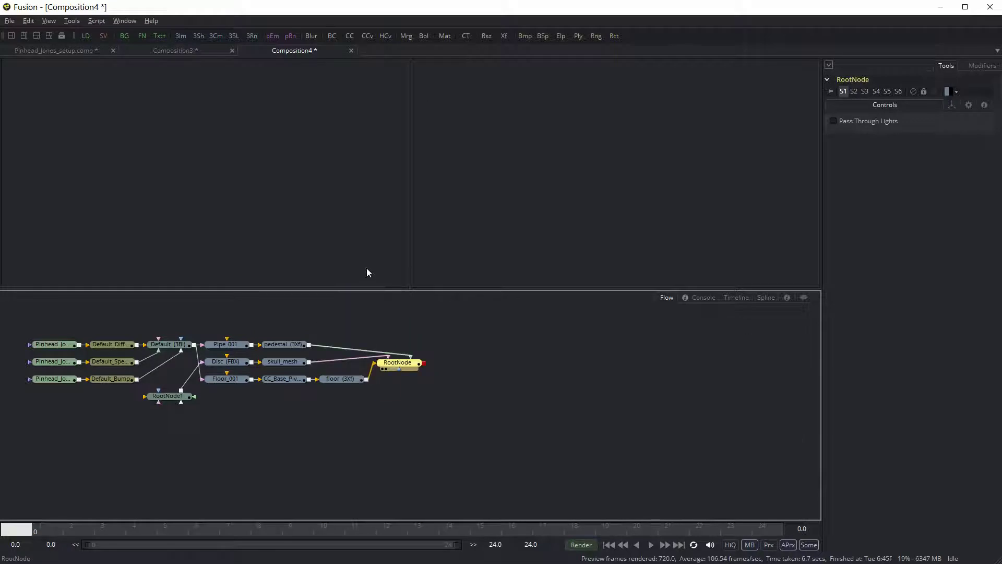
key(1)
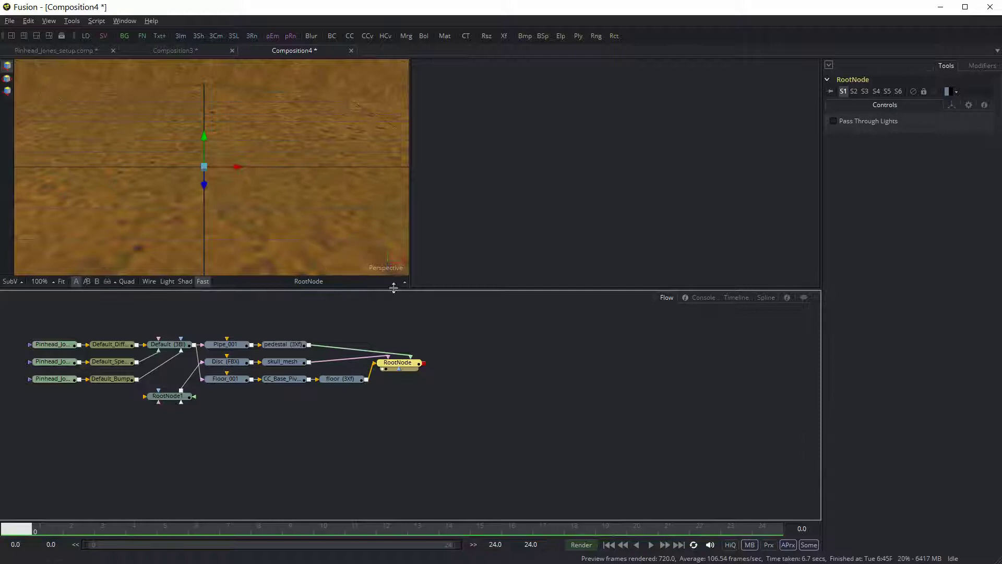
Enlarge the view area into a single viewer and frame the whole 3D scene from an angled perspective.
drag(422, 289, 36, 520)
drag(401, 462, 398, 437)
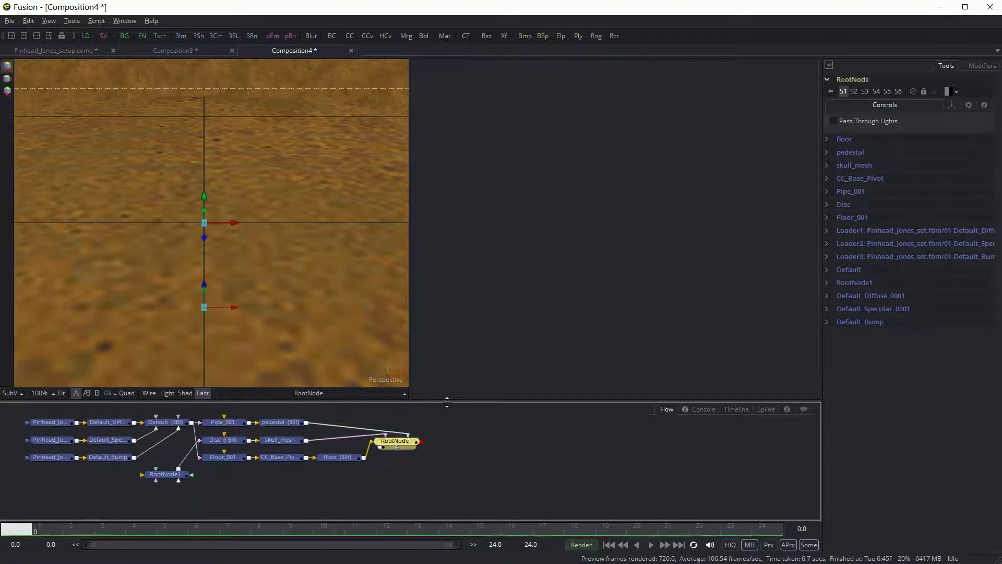
drag(446, 402, 445, 429)
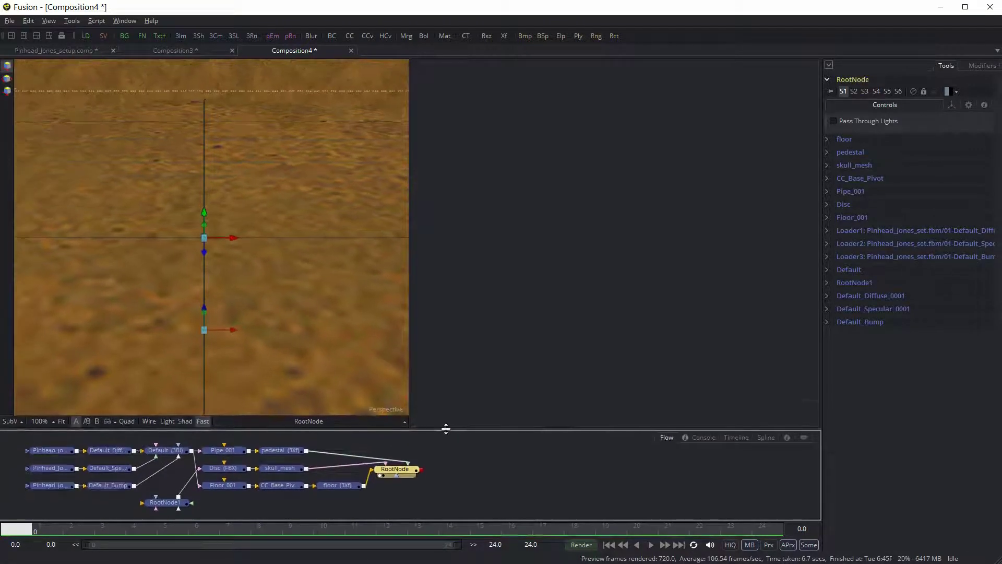
click(11, 36)
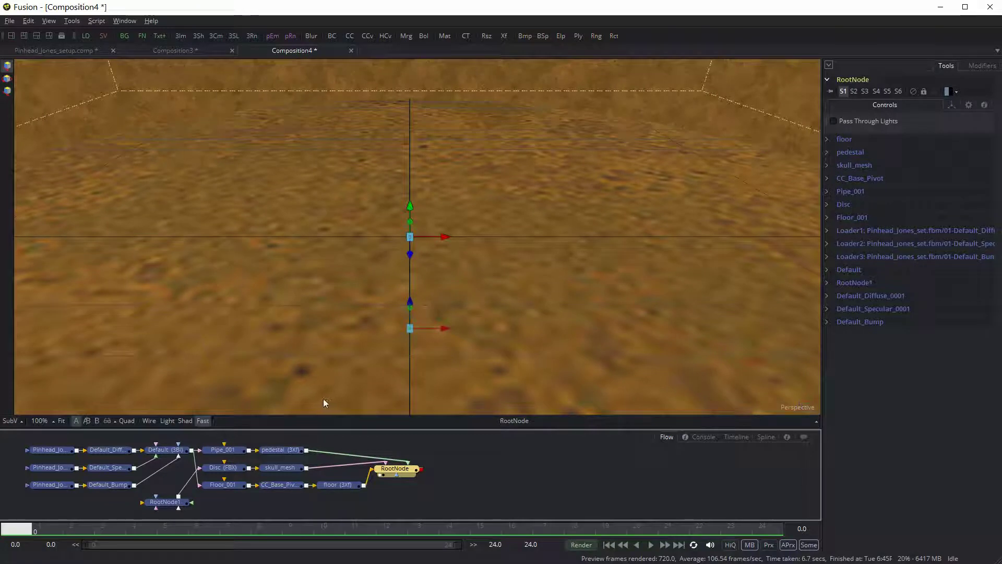
click(61, 421)
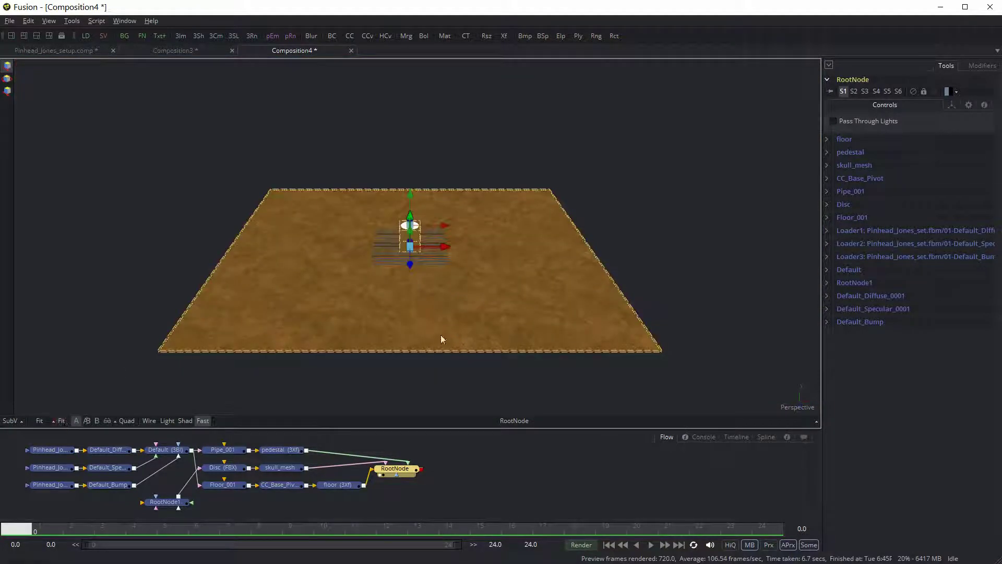
drag(532, 377, 573, 297)
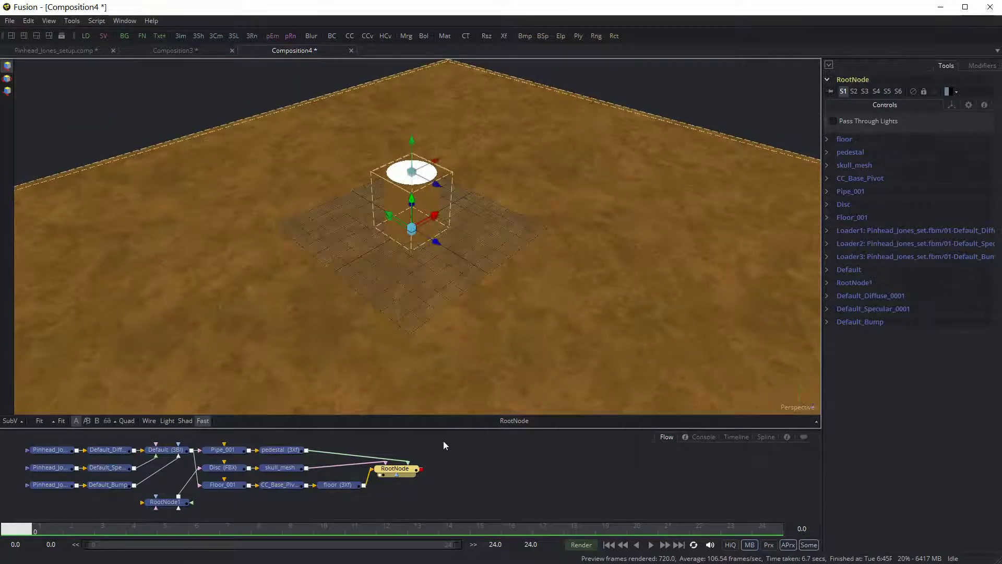
Move the RootNode merge in line with the floor transform node in the flow.
click(420, 472)
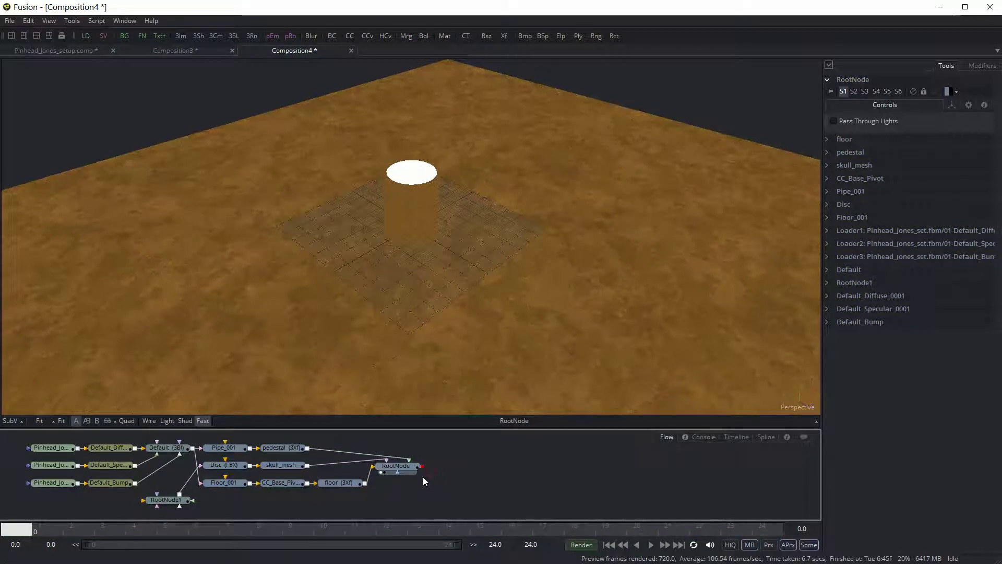
drag(421, 472, 426, 488)
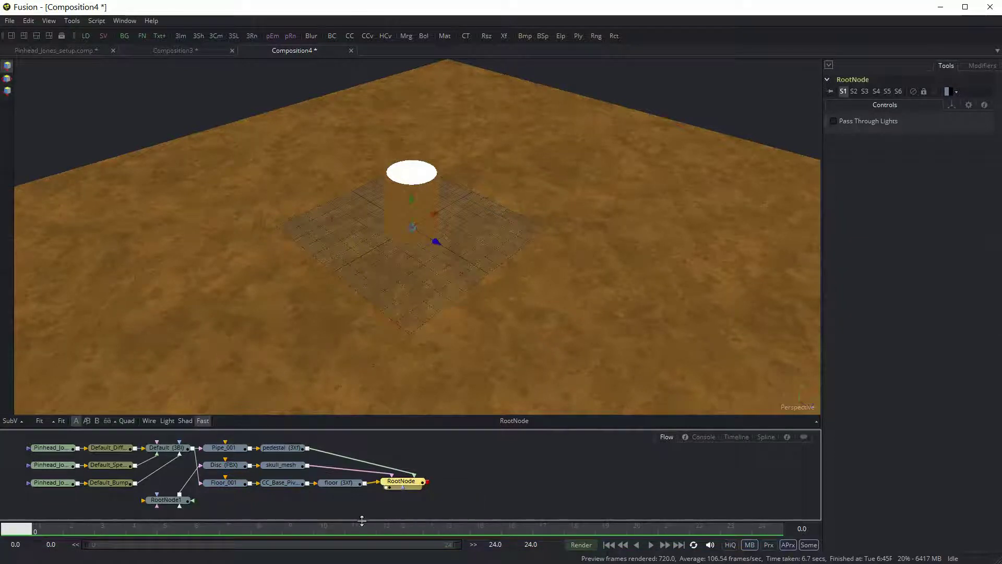
drag(410, 483, 418, 483)
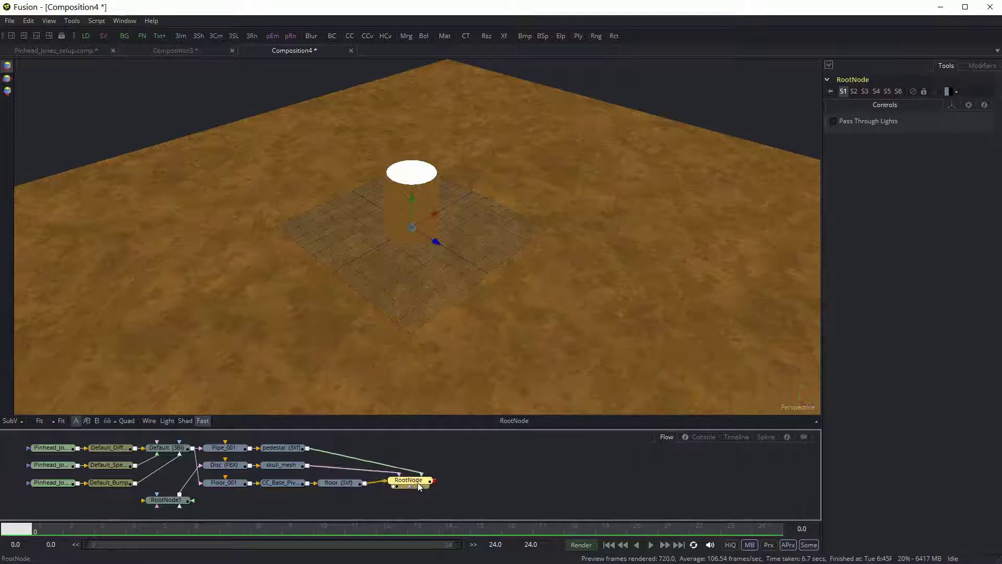
Delete the three texture loaders with their diffuse, specular and bump nodes, and place the RootNode1 material in line with the Disc node.
drag(298, 486, 357, 480)
drag(111, 440, 170, 500)
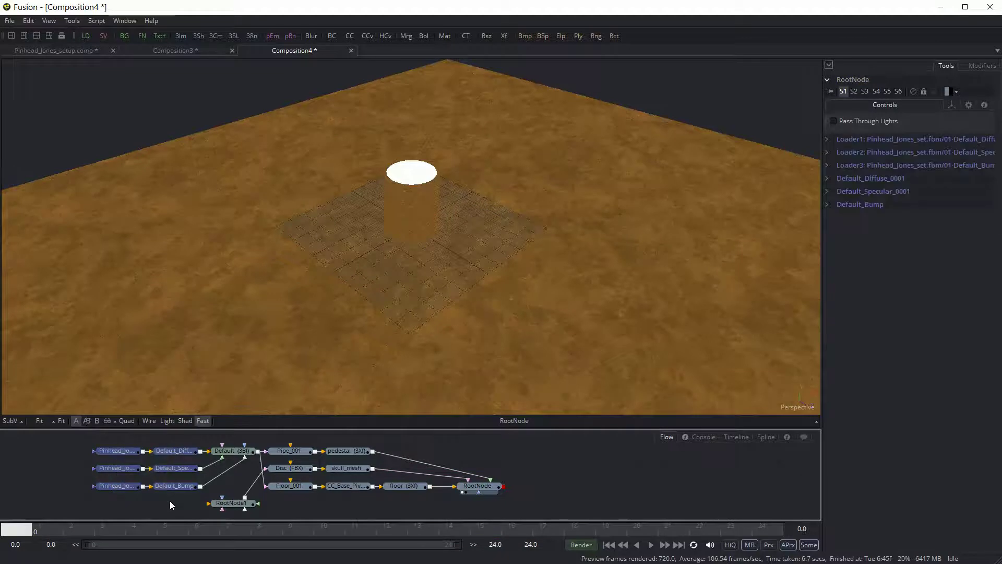
key(Delete)
drag(233, 505, 188, 472)
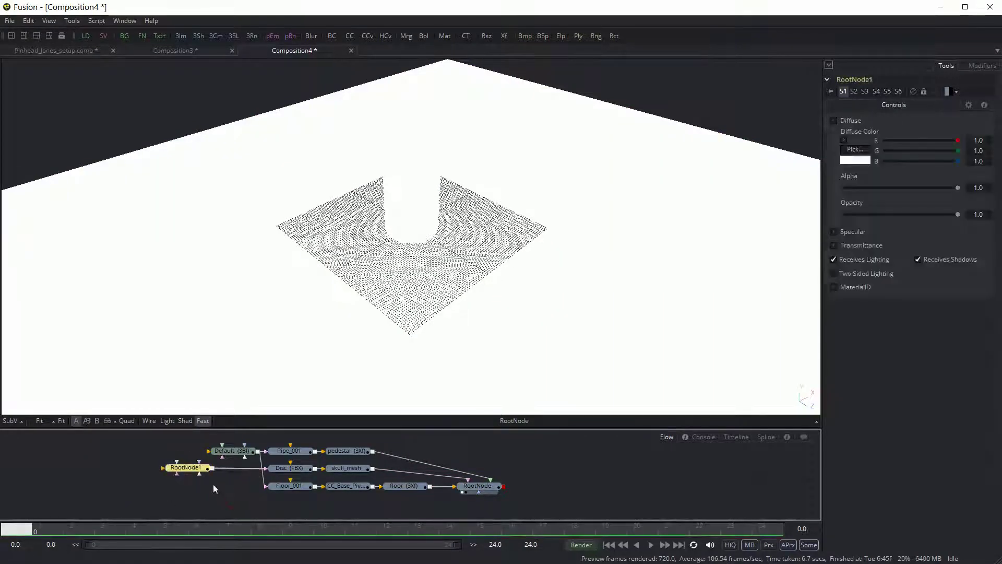
Delete the RootNode1 material, feed the Default material into the Disc node and place it in front of the three mesh nodes.
key(Delete)
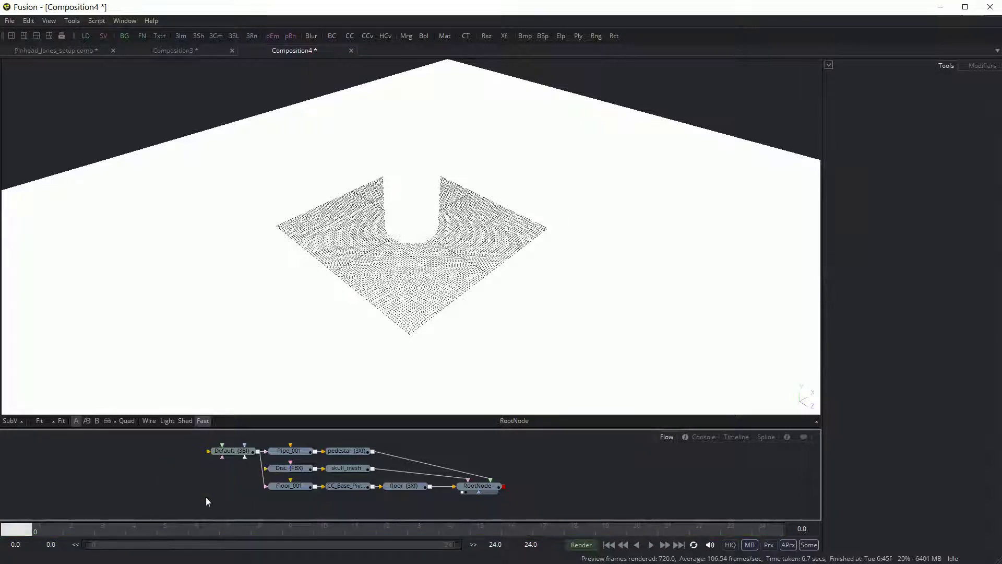
mouse_move(202, 469)
mouse_down()
mouse_move(202, 459)
mouse_move(198, 467)
mouse_move(266, 468)
mouse_move(211, 466)
mouse_up()
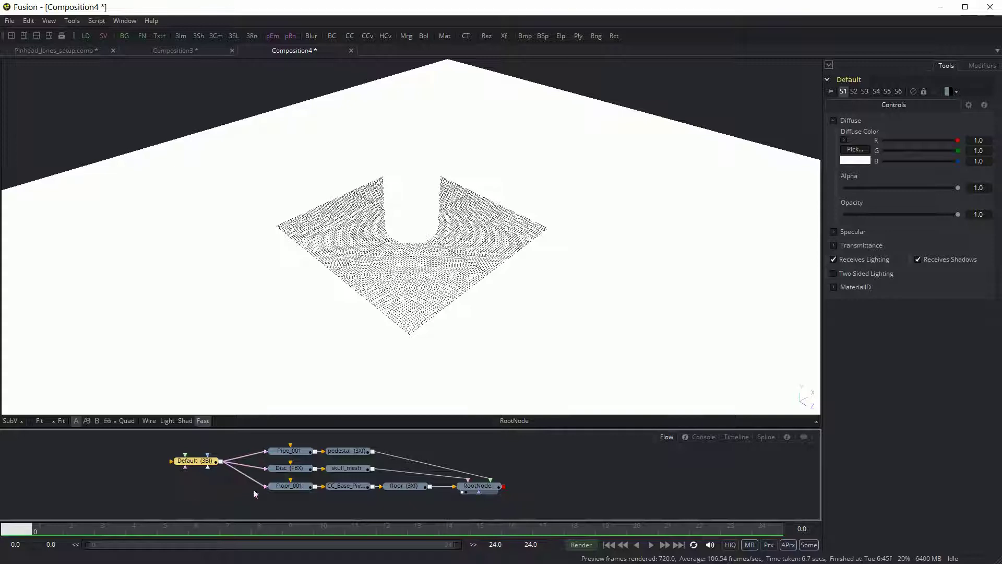
drag(192, 466, 196, 472)
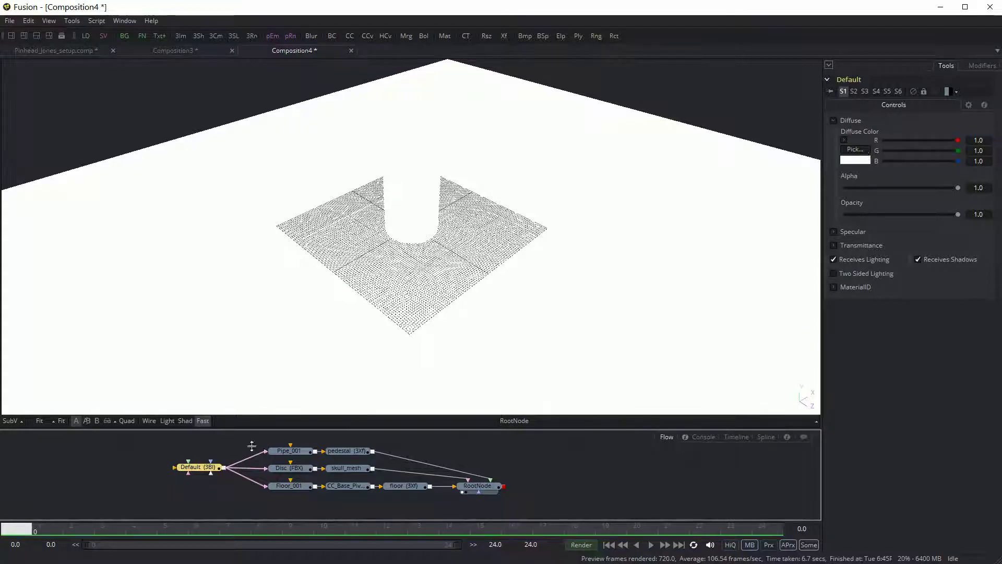
Disconnect the Default material from Disc and Floor_001, align it with Pipe_001 and set its diffuse color to R 0.686, G 0.464, B 0.45.
drag(265, 489, 229, 452)
drag(958, 151, 919, 162)
drag(963, 138, 919, 161)
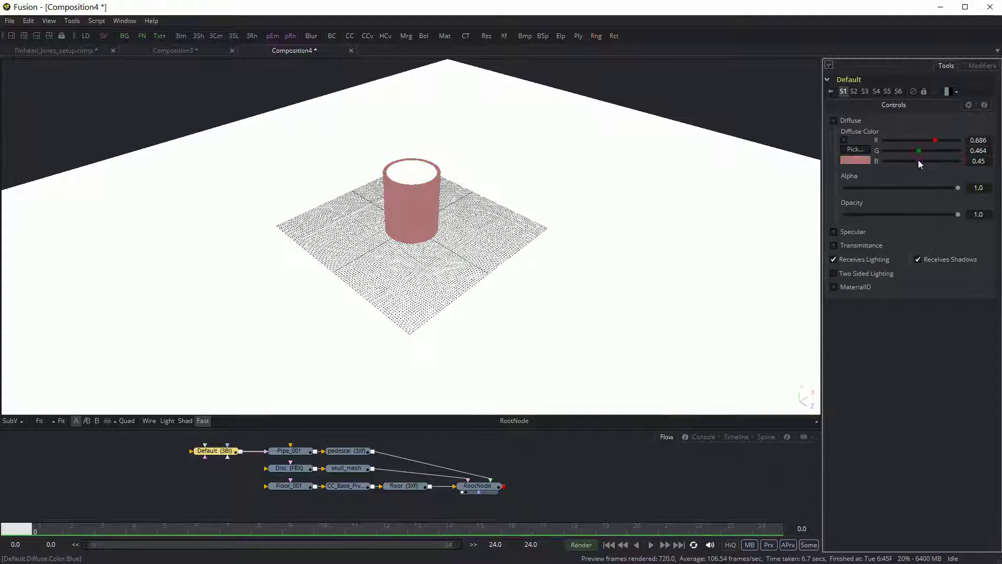
Duplicate the Default material, feed the copy into the Disc node and set its diffuse color to R 0.457, G 0.607, B 0.45.
click(218, 457)
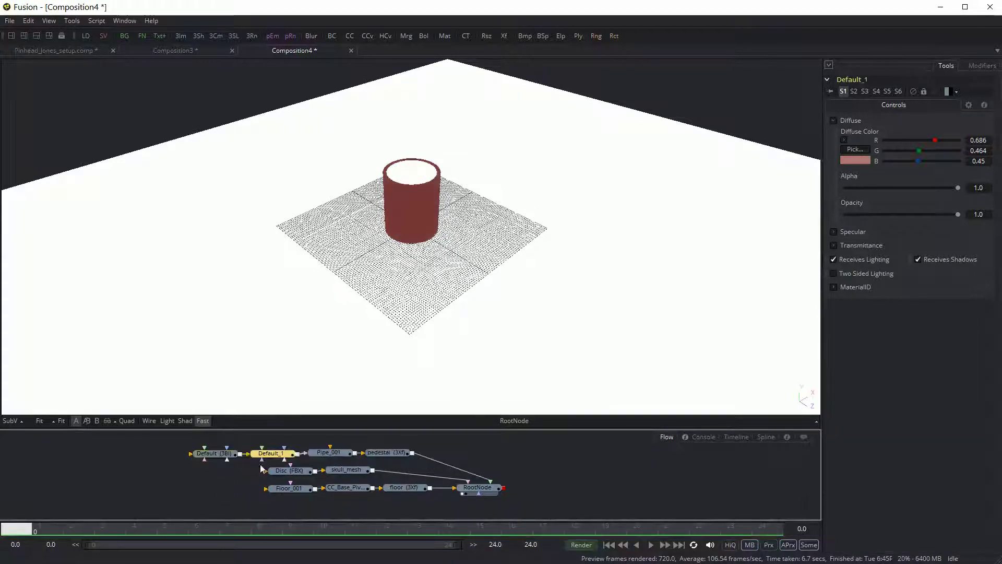
click(249, 476)
click(217, 454)
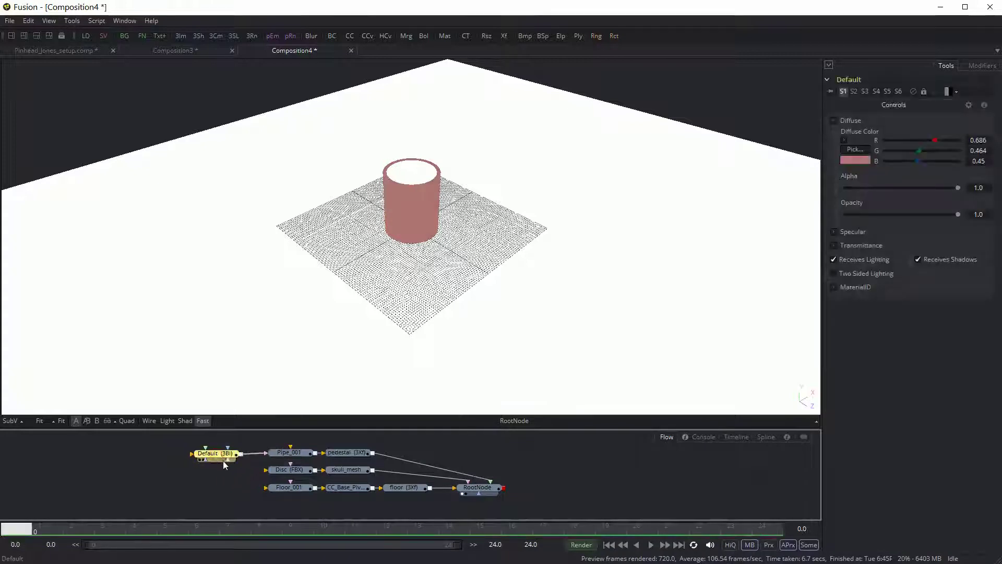
click(204, 491)
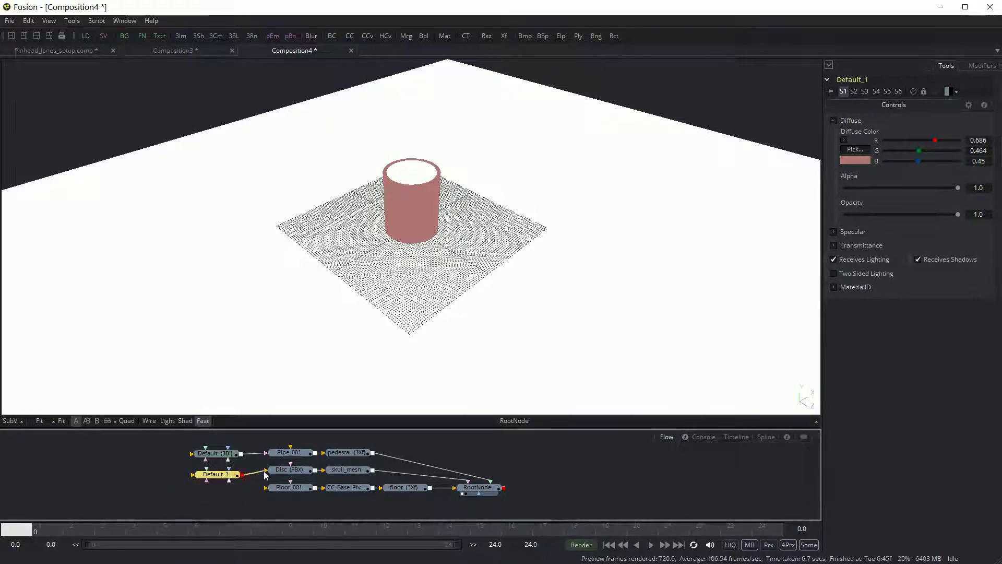
mouse_move(243, 474)
mouse_down()
mouse_move(281, 465)
mouse_move(230, 474)
mouse_up()
mouse_move(929, 141)
mouse_down()
mouse_move(917, 141)
mouse_move(931, 148)
mouse_up()
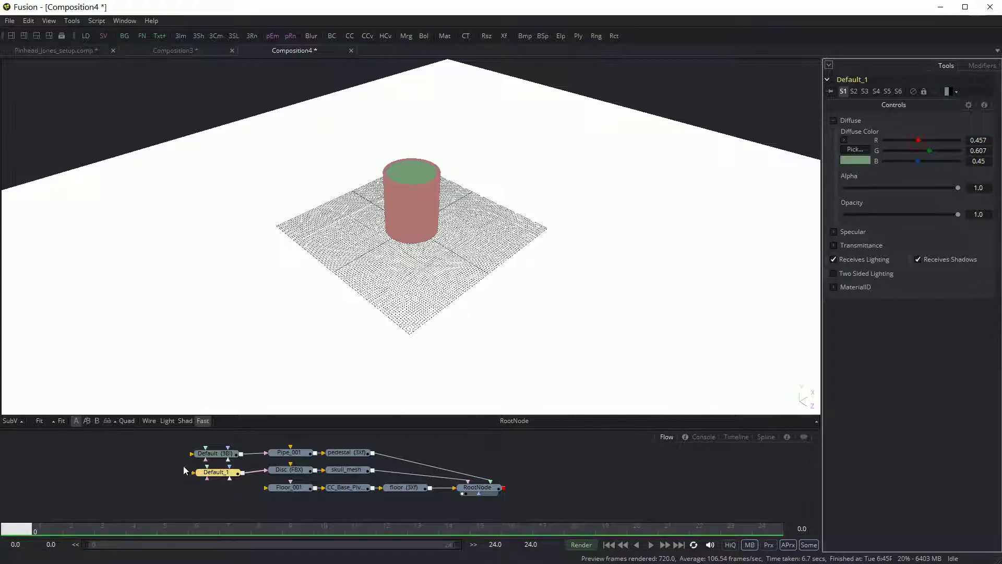
Add another copy of the Default material for Floor_001 and set its diffuse color to R 0.429, G 0.429, B 0.607.
drag(215, 483, 211, 477)
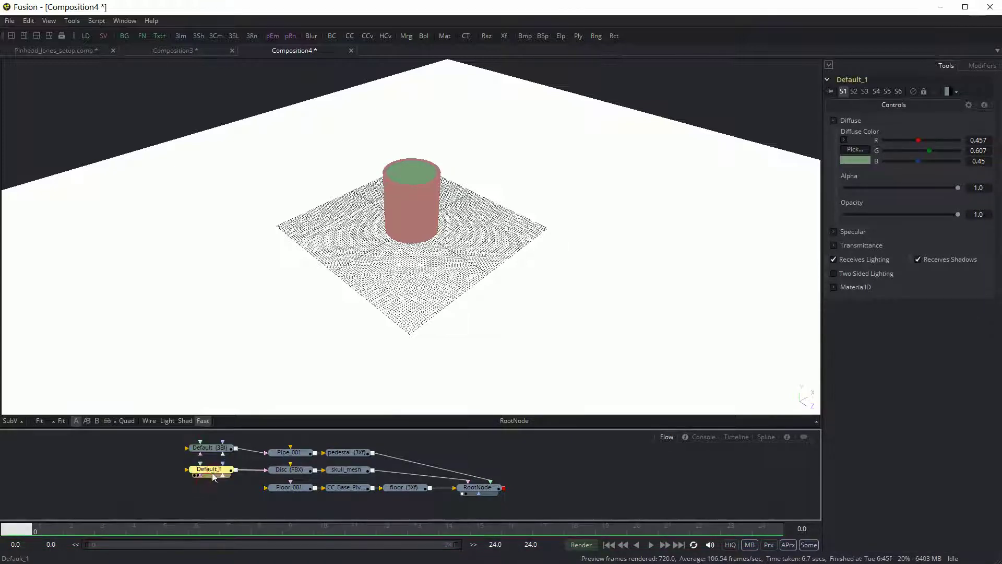
click(205, 490)
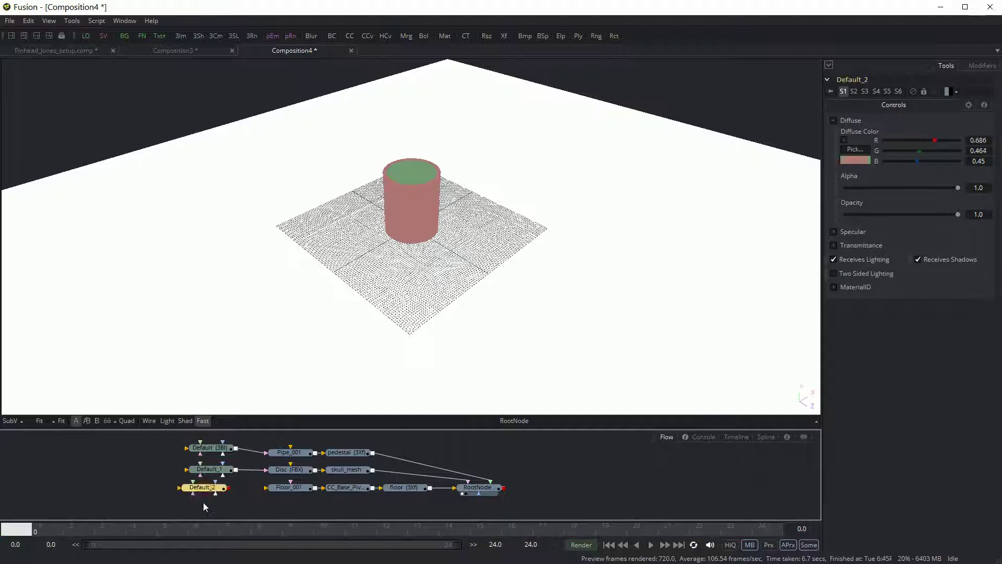
drag(235, 491, 210, 487)
drag(927, 142, 929, 160)
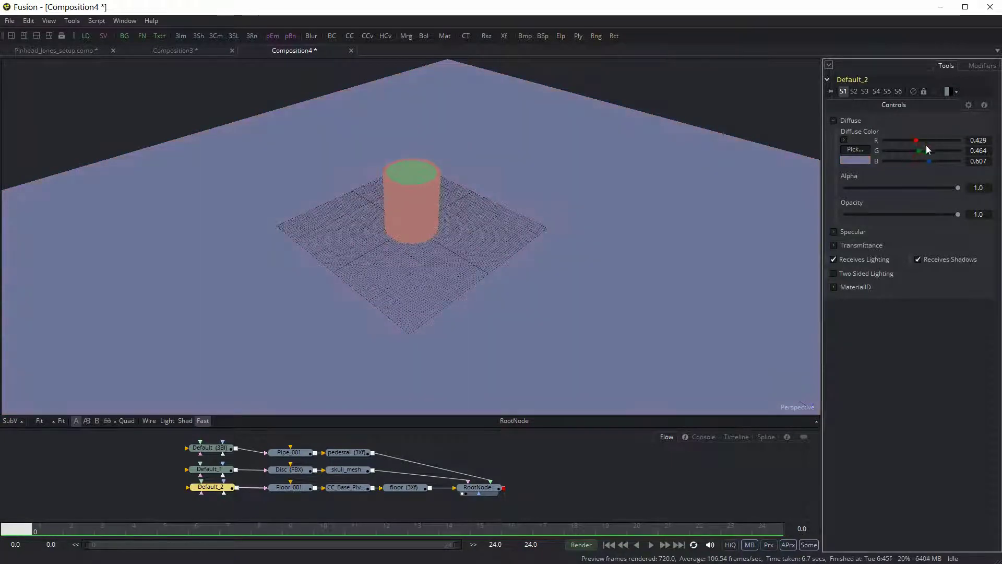
drag(919, 150, 916, 152)
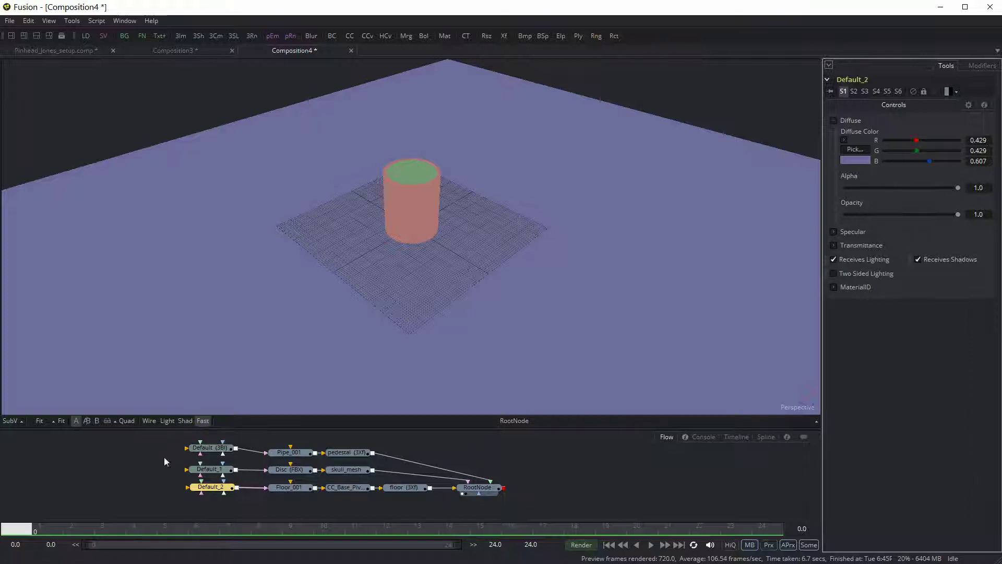
Turn on lighting in the 3D view and frame the shaded pedestal close up.
click(166, 421)
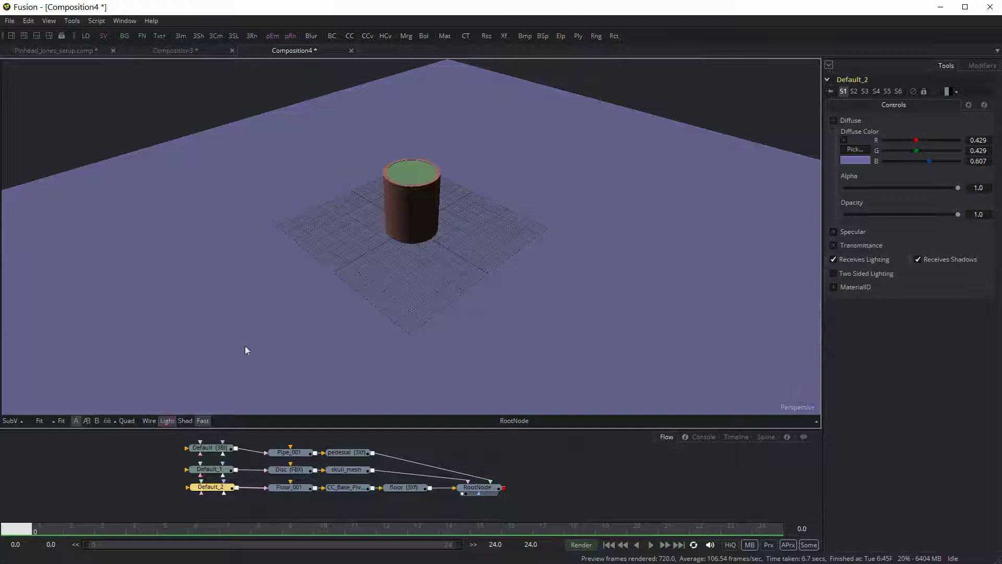
drag(530, 301, 491, 305)
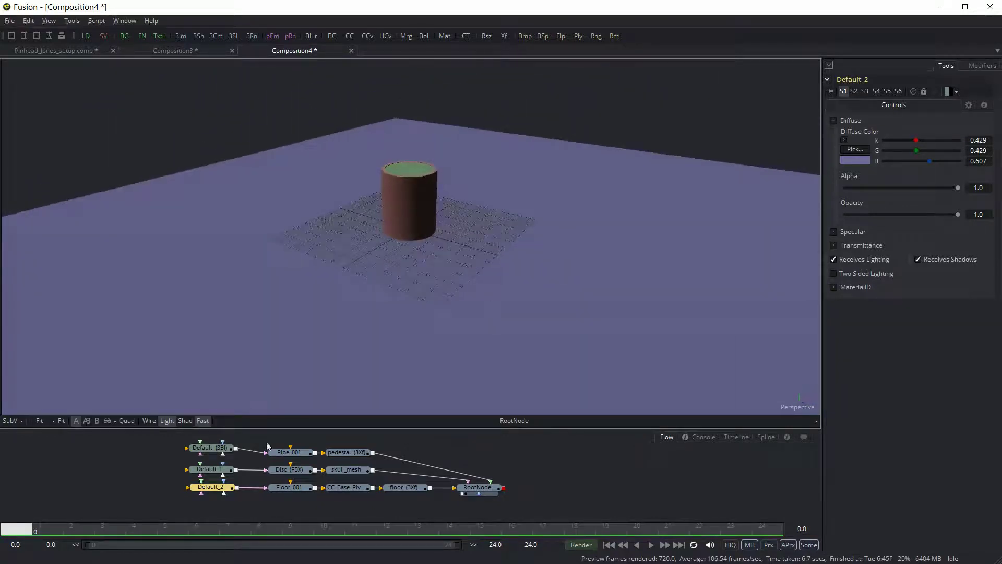
click(168, 420)
drag(424, 309, 441, 315)
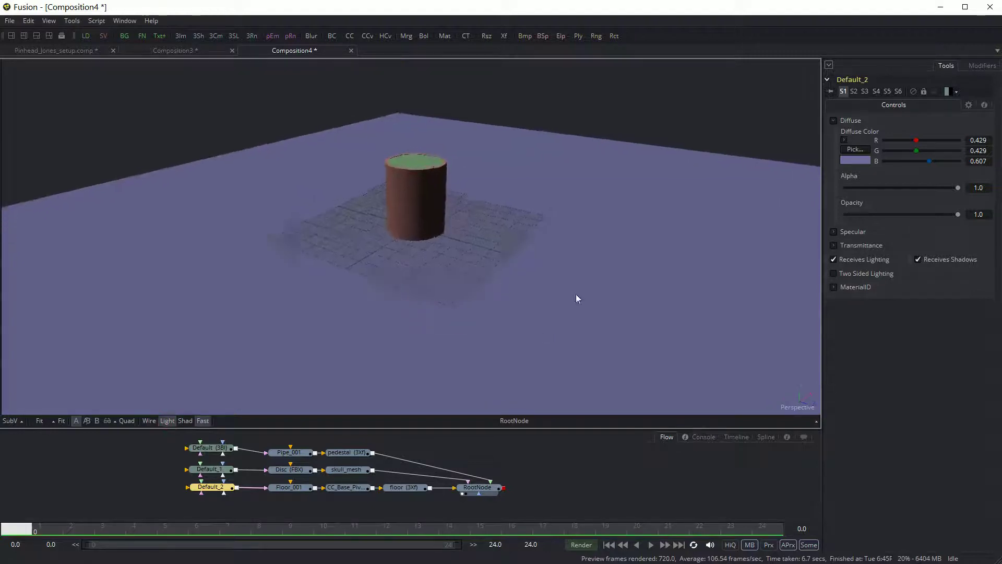
scroll(605, 276, up, 5)
drag(639, 253, 438, 352)
Shift the whole node tree over in the flow to free space beyond the RootNode merge.
drag(156, 440, 347, 486)
click(347, 486)
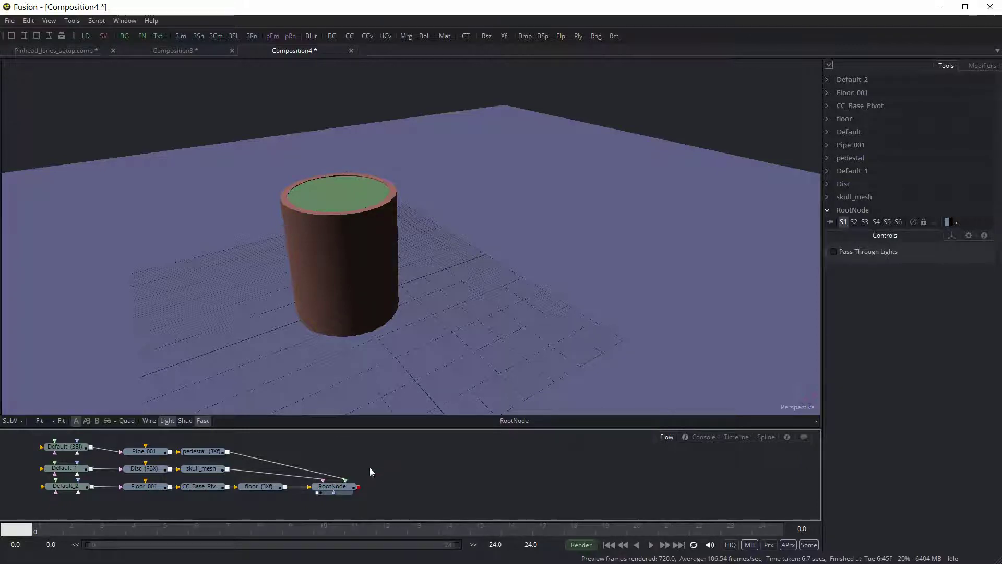
drag(425, 355, 438, 351)
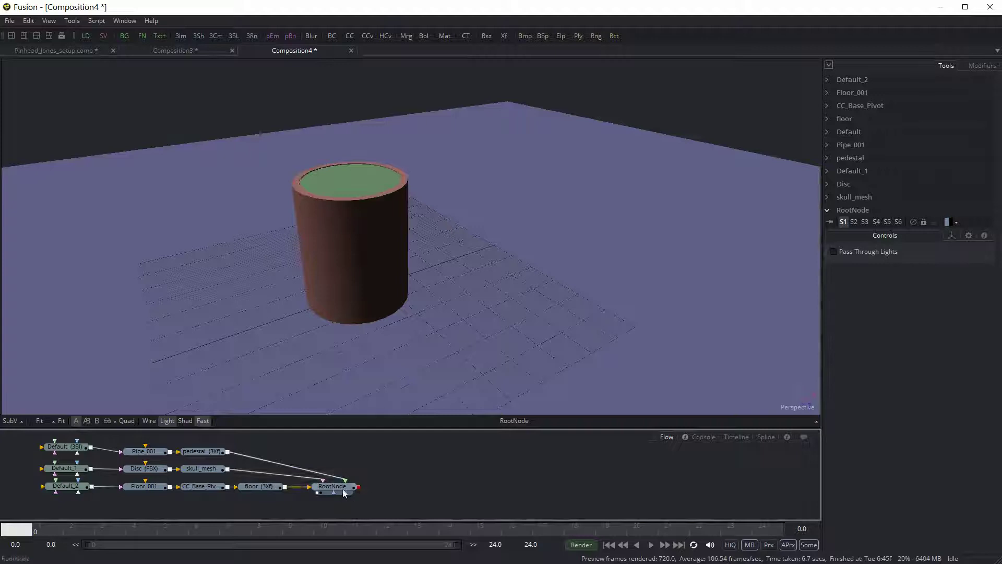
Examine the material, mesh and transform nodes, including the CC_Base_Pivot and floor transforms, through to the RootNode merge.
drag(63, 490, 64, 490)
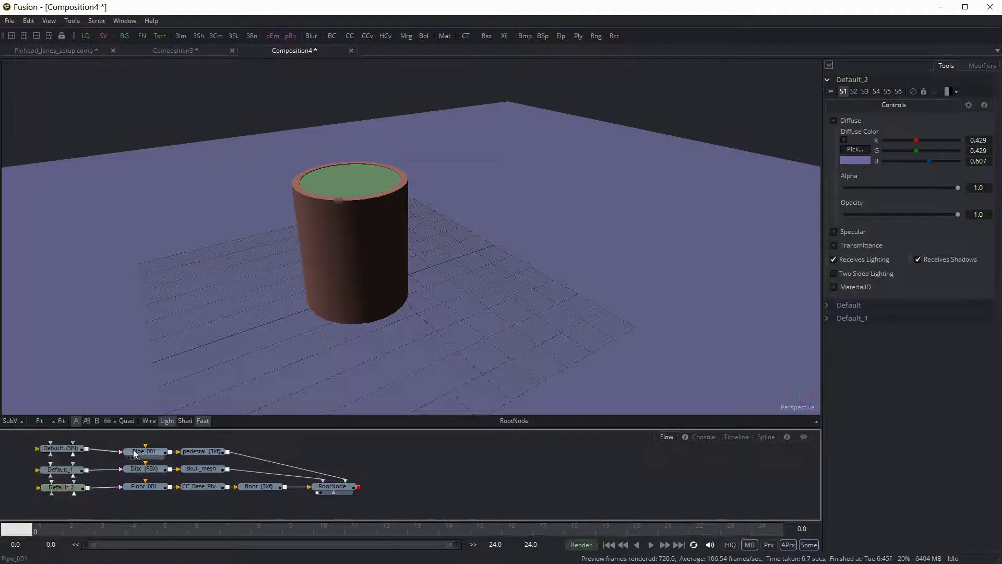
drag(135, 433, 143, 502)
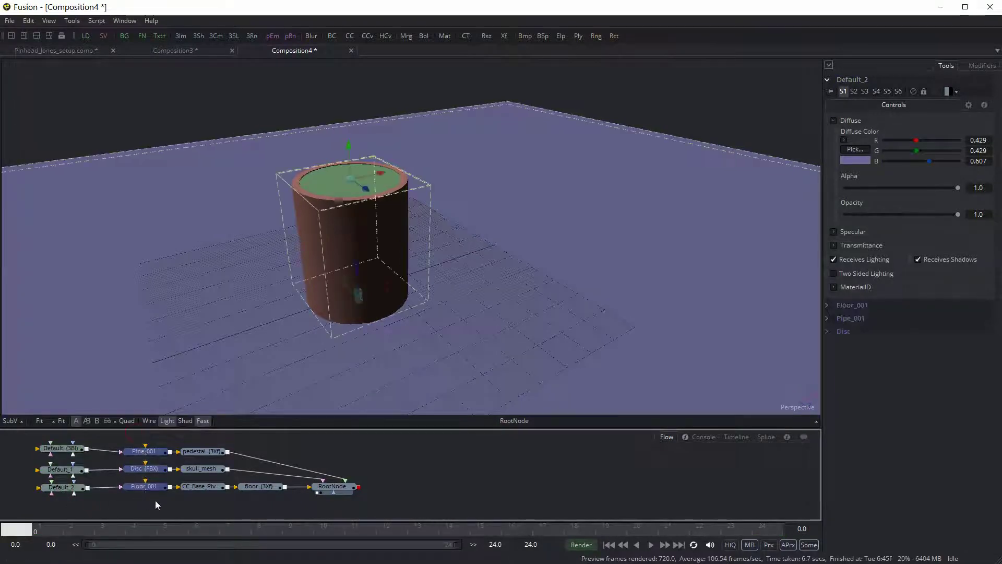
drag(203, 443, 211, 497)
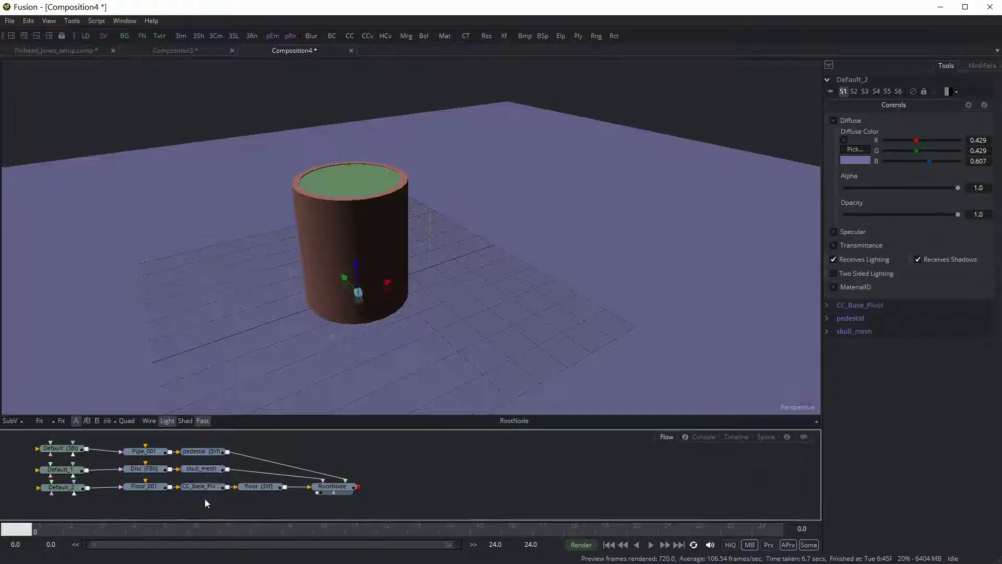
click(205, 488)
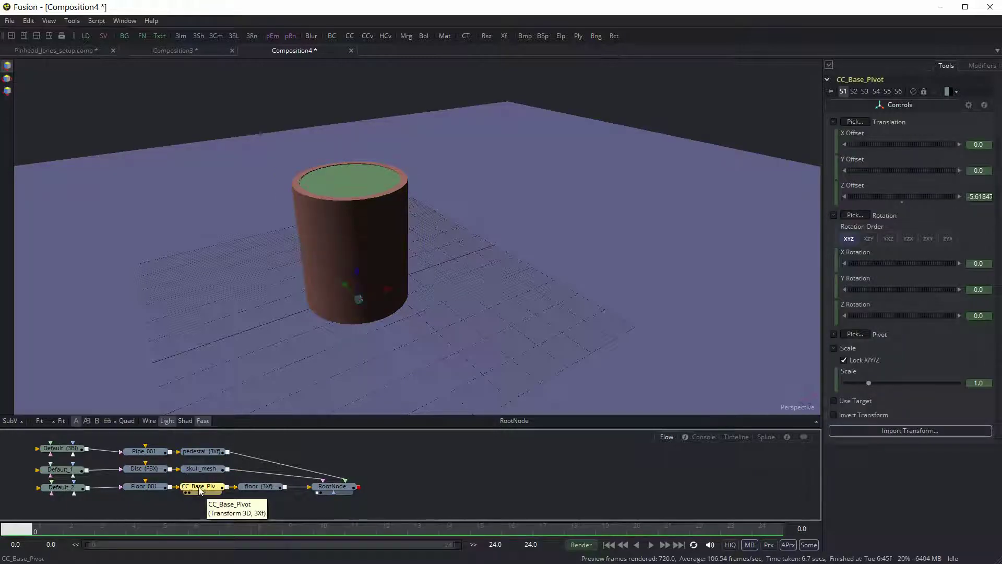
drag(192, 437, 211, 502)
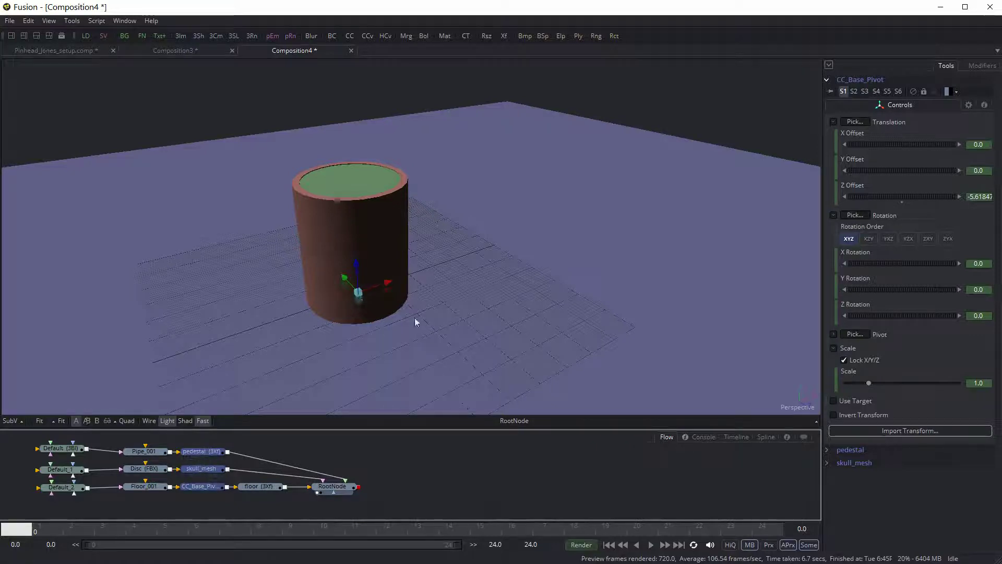
click(258, 489)
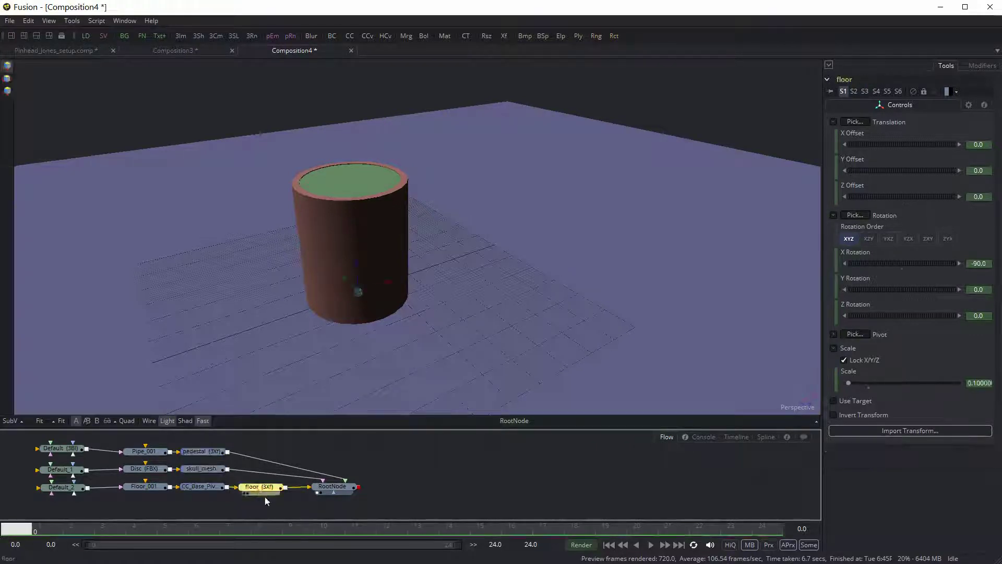
click(324, 494)
drag(346, 494, 361, 494)
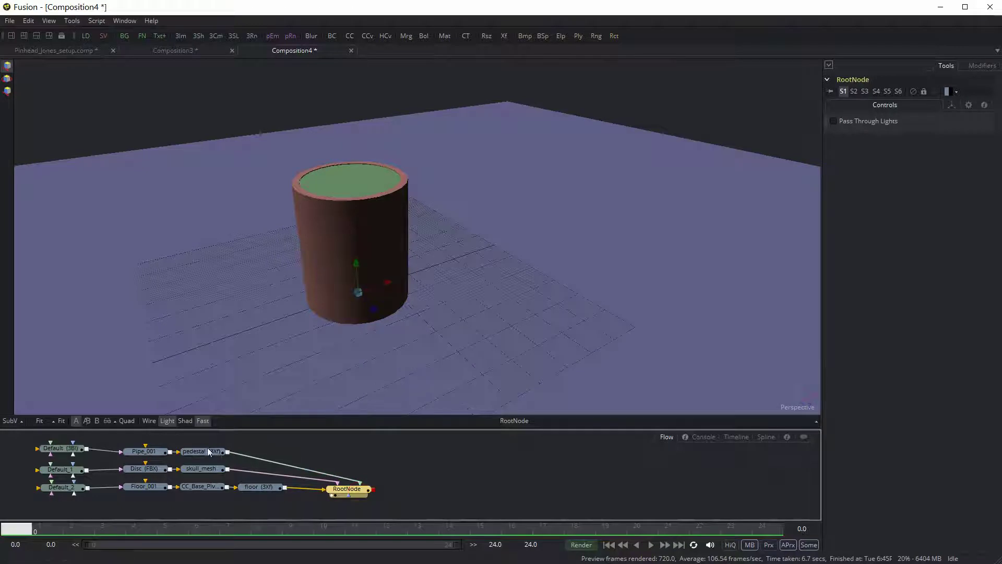
View the outputs of the pedestal, skull_mesh and CC_Base_Pivot transforms individually, and return the viewer to the RootNode merge.
key(1)
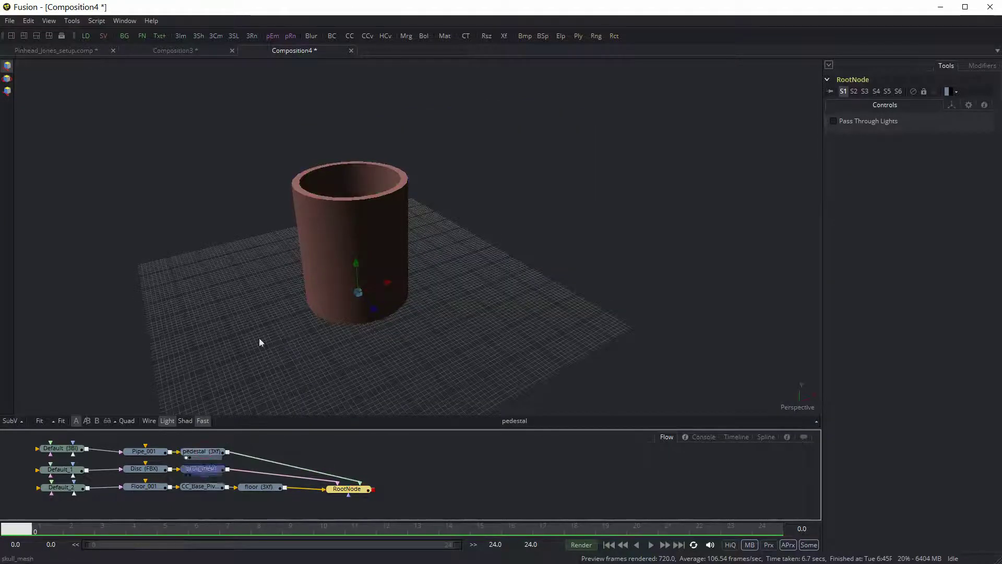
drag(219, 424, 224, 418)
drag(208, 490, 296, 304)
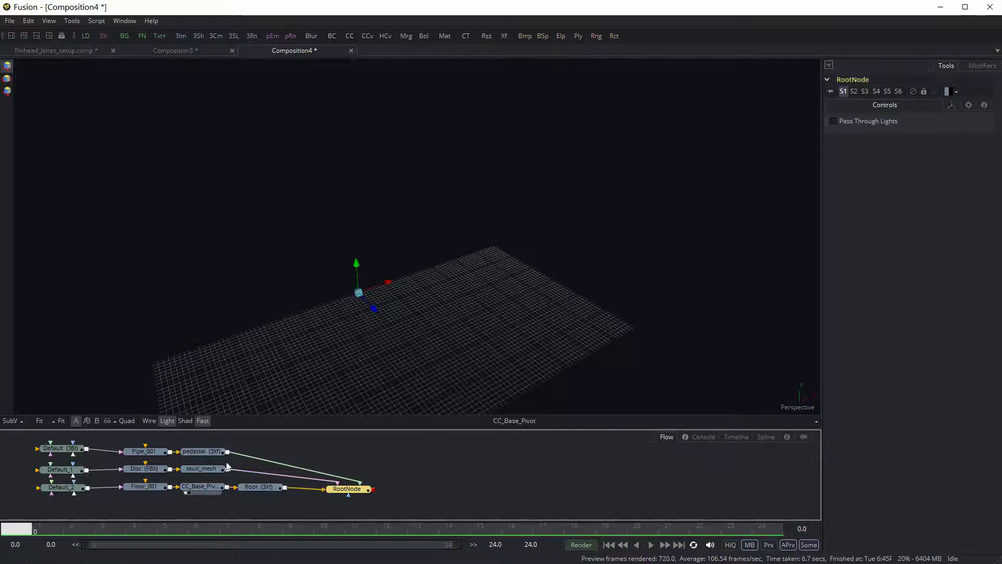
click(186, 474)
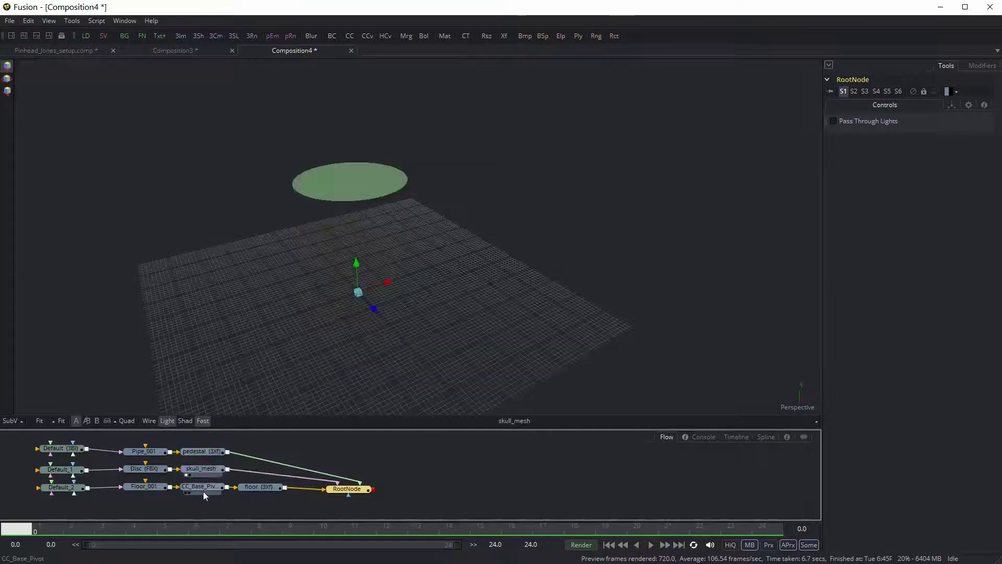
drag(202, 489, 305, 386)
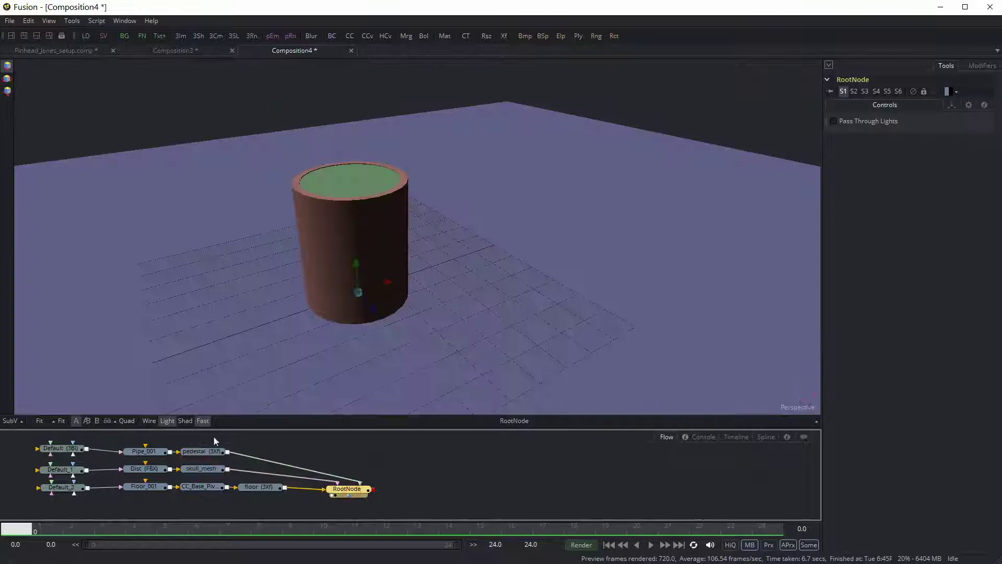
Move the RootNode merge closer to the floor transform, enlarge the flow area and deselect the nodes.
drag(351, 490, 353, 491)
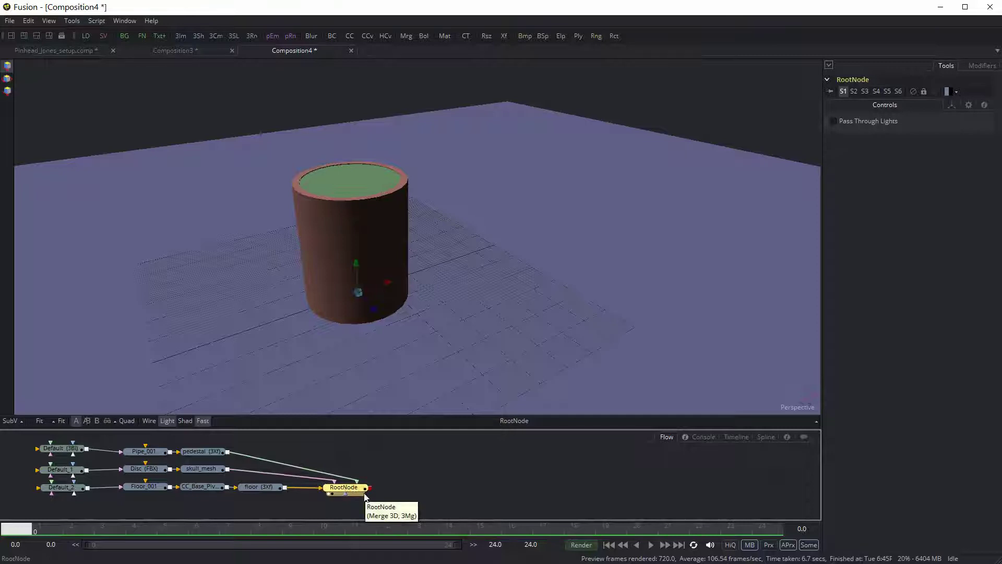
right_click(365, 496)
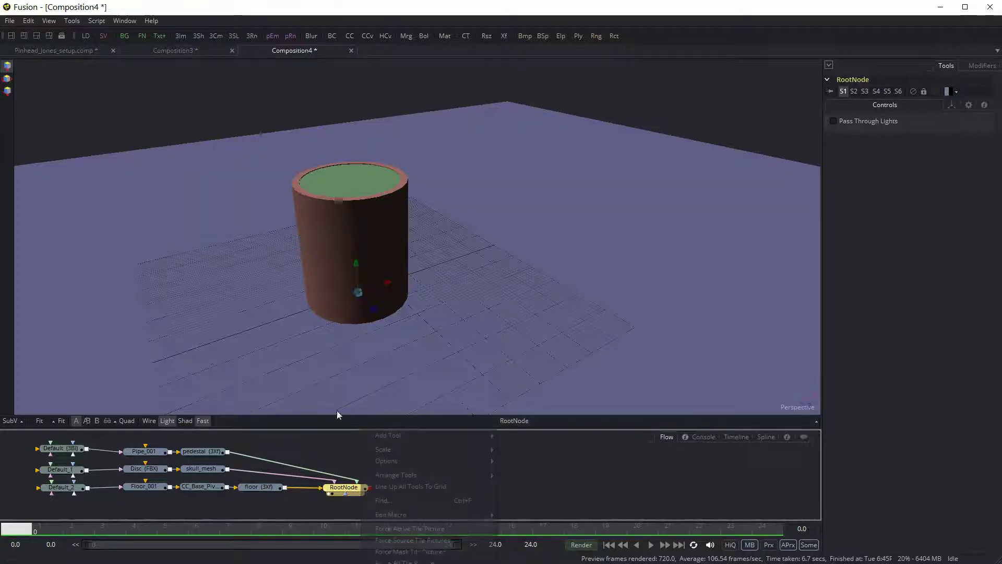
click(346, 456)
drag(353, 492, 350, 491)
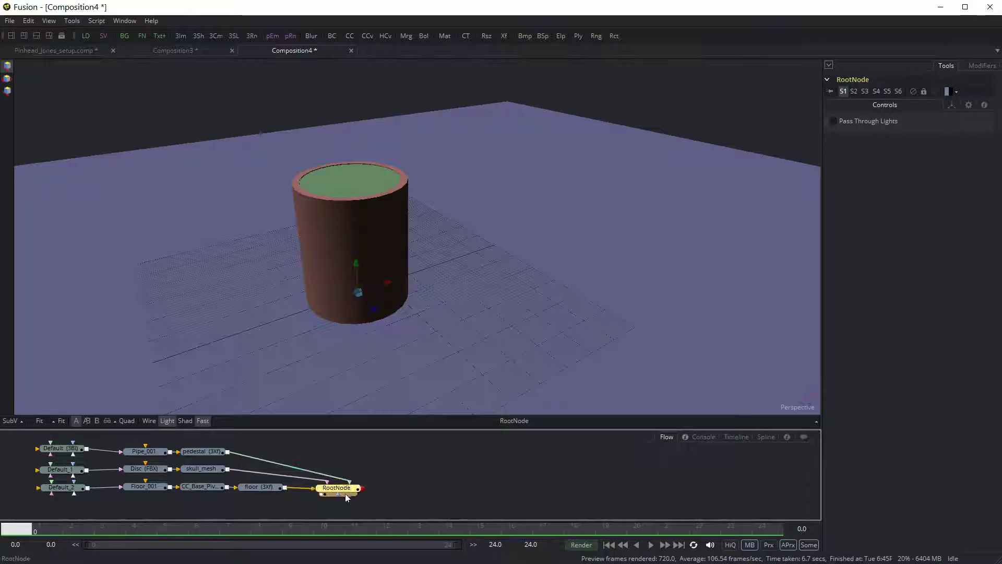
drag(351, 493, 350, 495)
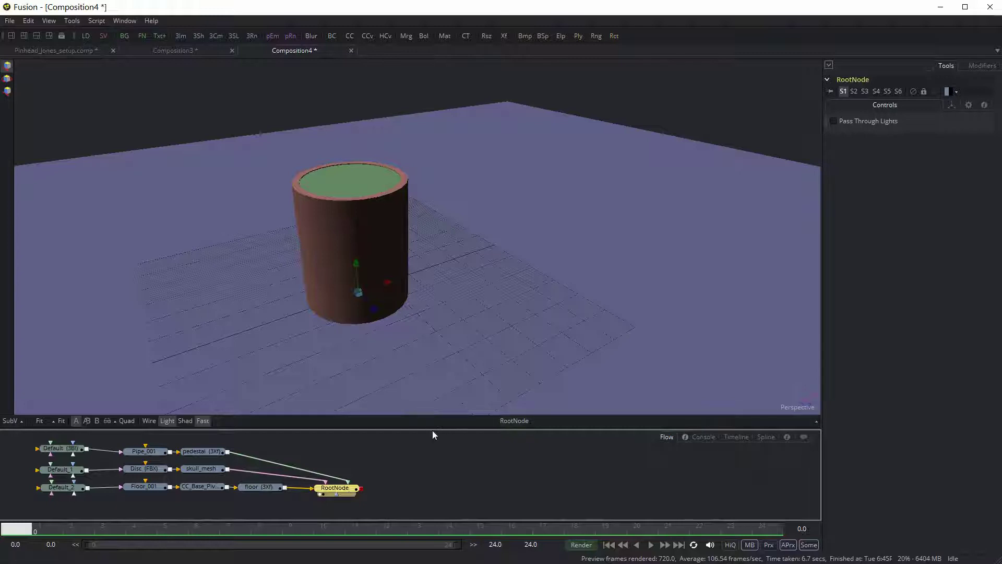
drag(432, 429, 432, 372)
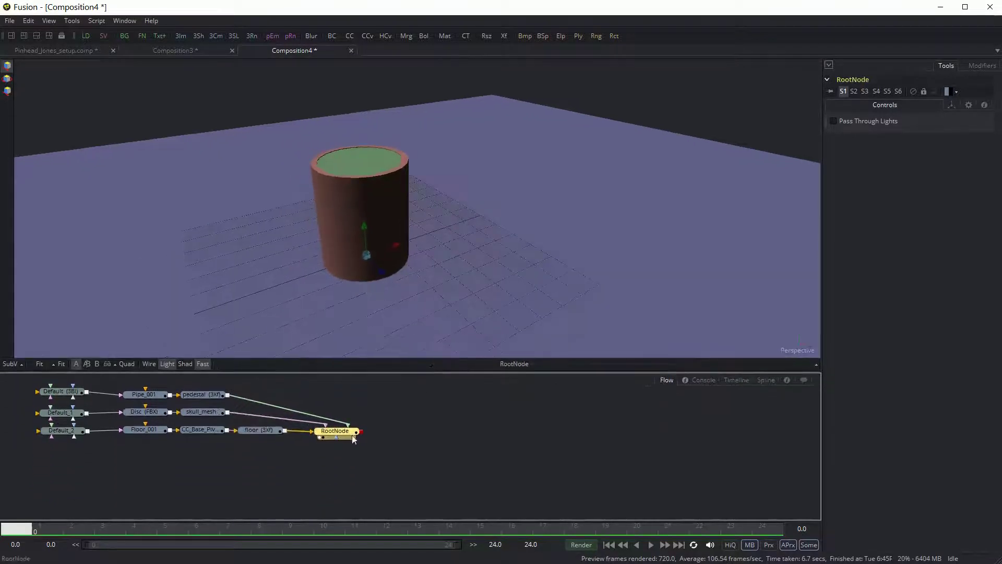
click(426, 472)
Import Pinhead_Jones_cam.fbx as an FBX scene, merged into the existing document with animation and file units scaled by 0.1.
click(10, 21)
mouse_move(98, 153)
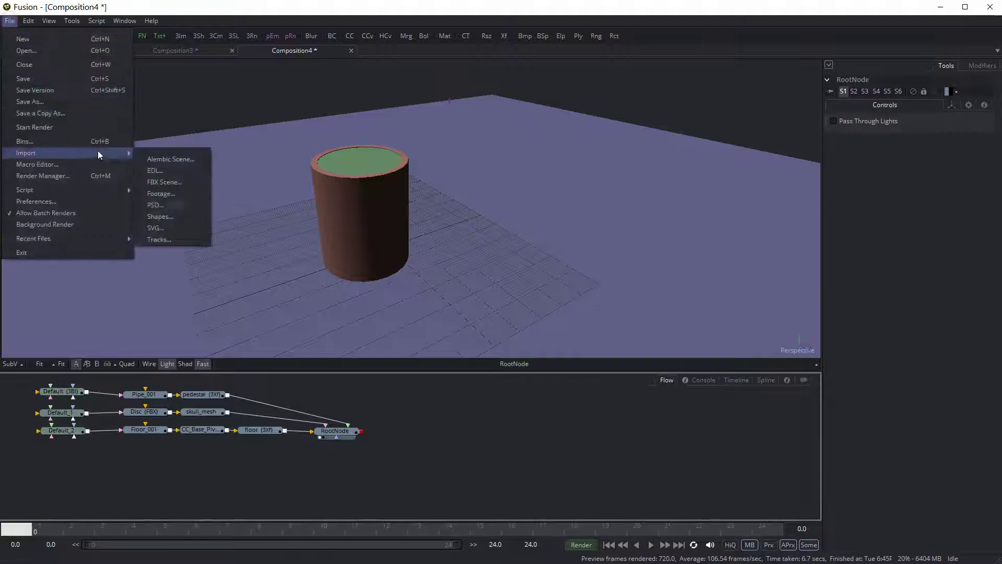
click(169, 193)
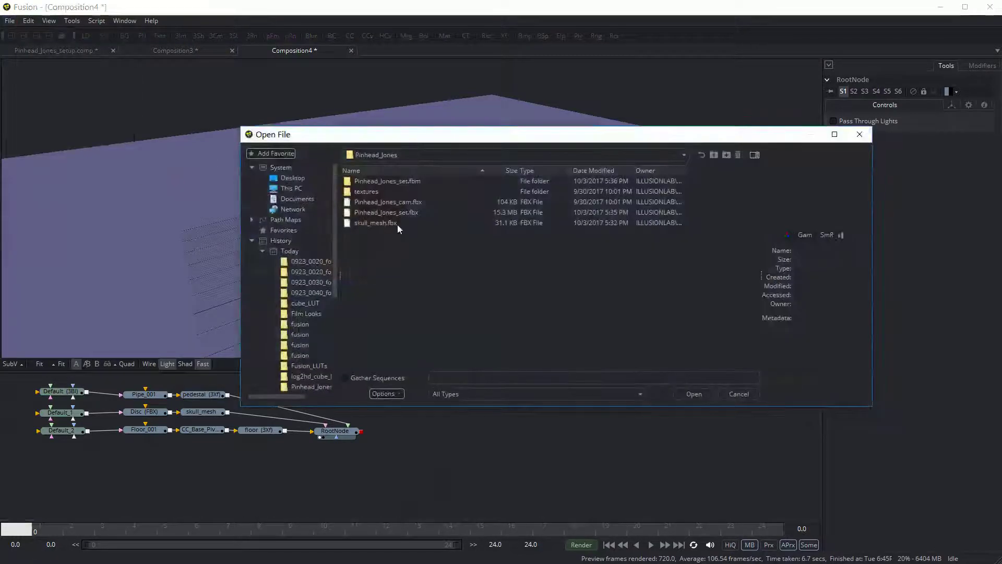
click(398, 203)
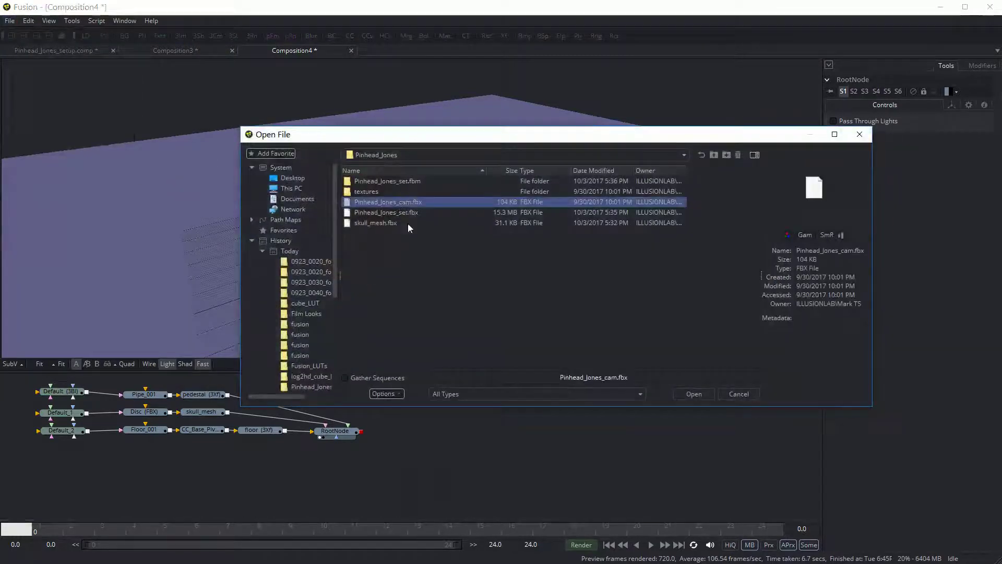
click(696, 395)
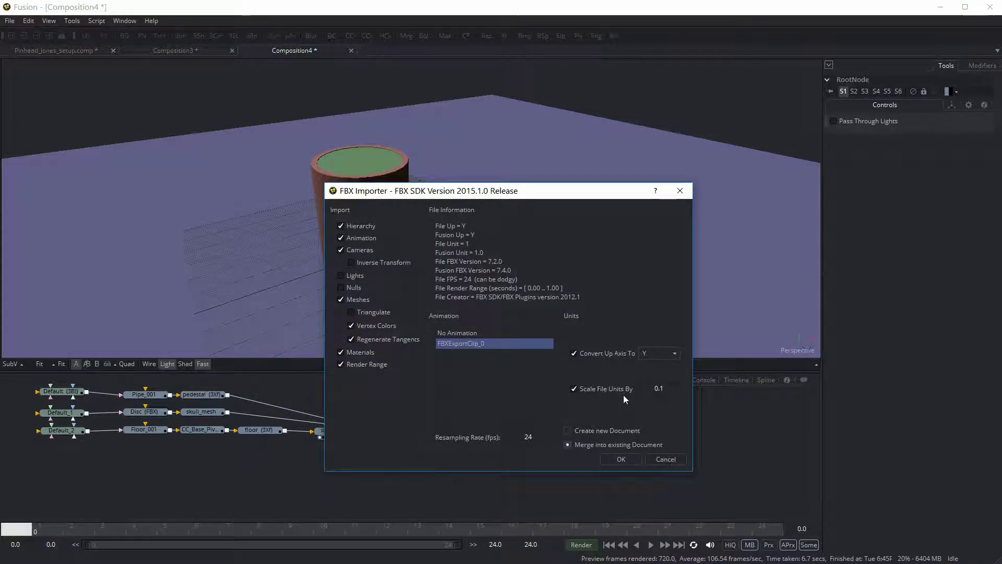
click(628, 456)
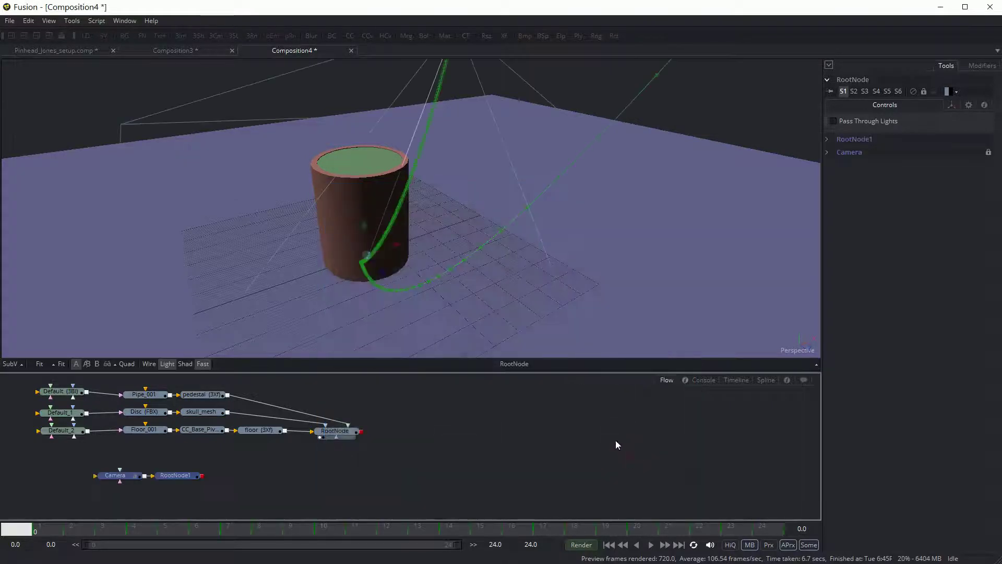
Separate the imported RootNode1 transform from the other nodes and delete it, keeping the Camera node.
drag(188, 474, 425, 450)
click(431, 443)
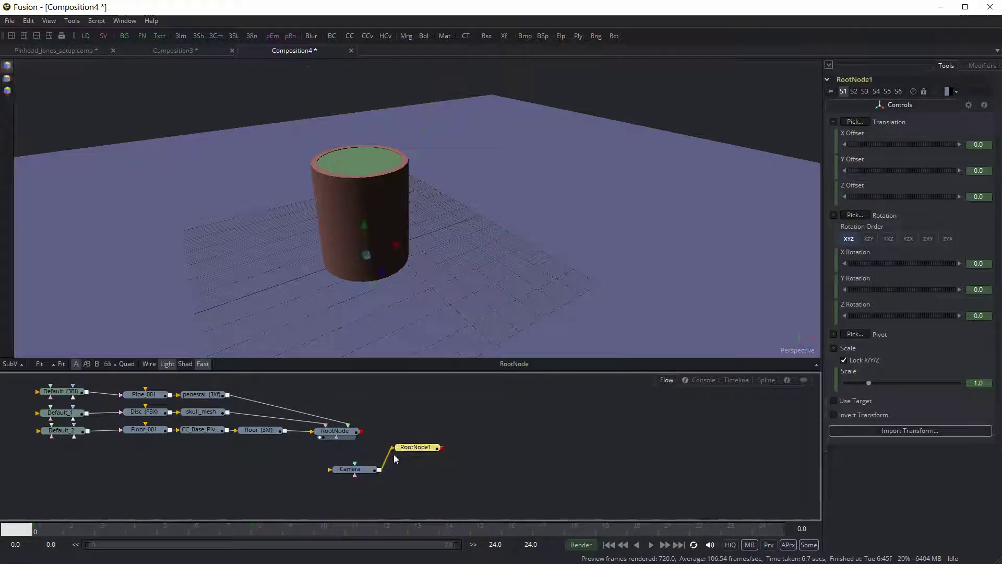
drag(402, 450, 406, 451)
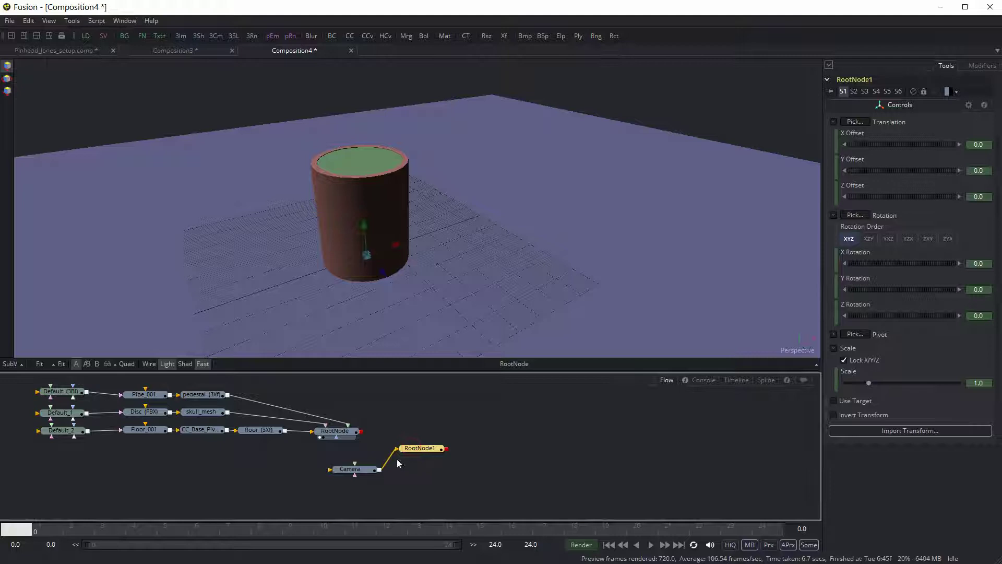
drag(397, 449, 427, 454)
key(Delete)
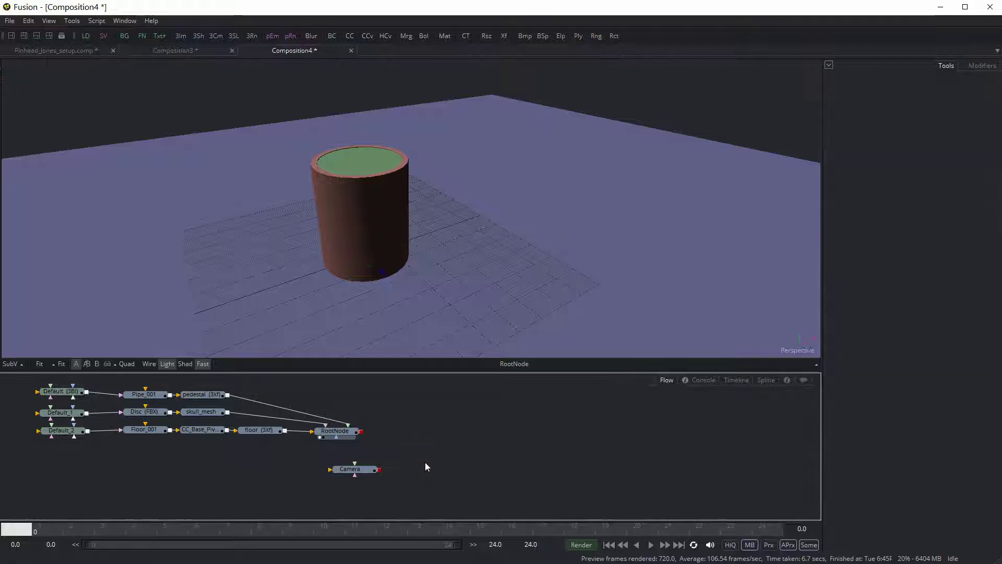
Connect the Camera node to the RootNode merge, tidy its placement below the merge, and view the scene through the Camera.
drag(365, 474, 334, 435)
drag(307, 475, 336, 478)
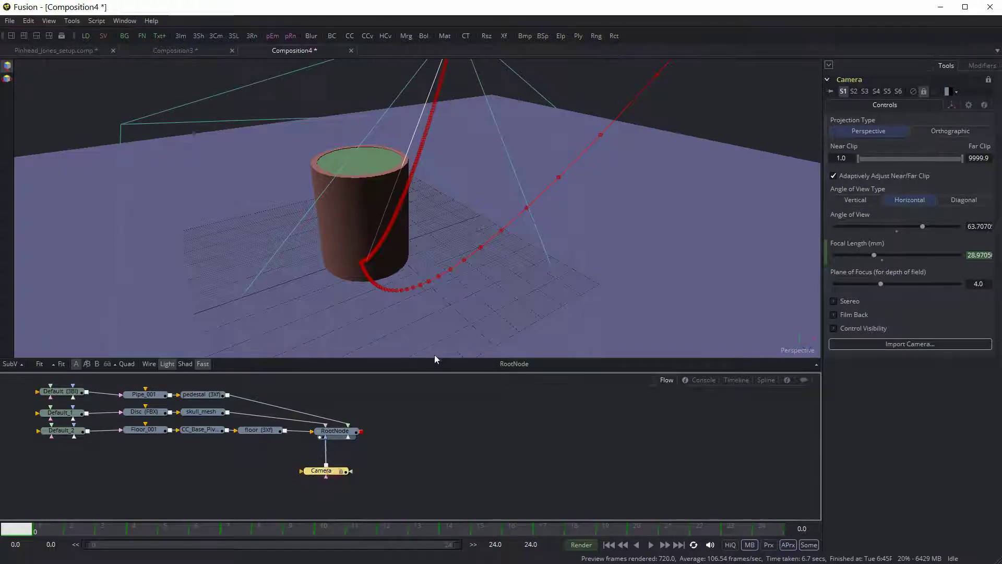
right_click(790, 352)
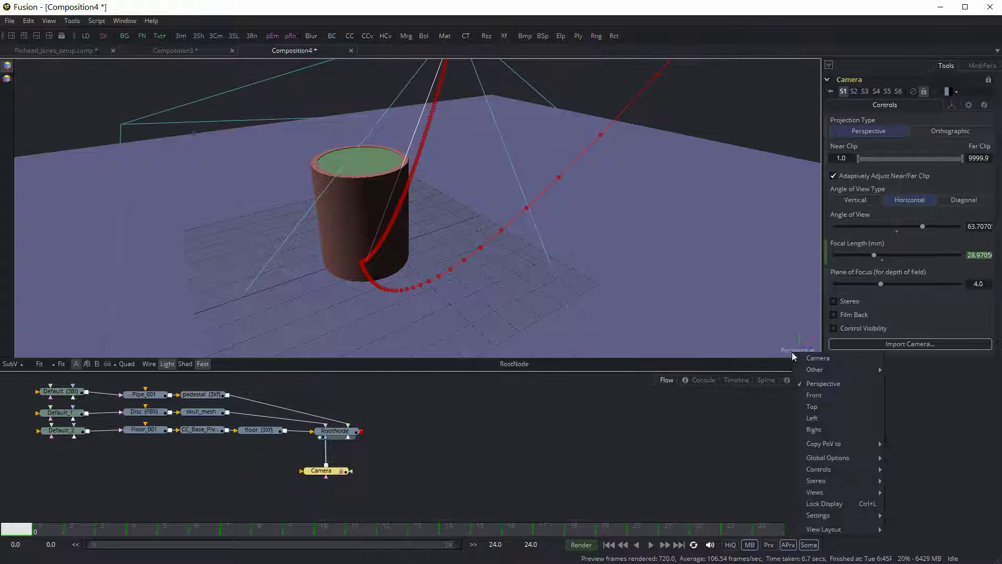
click(827, 358)
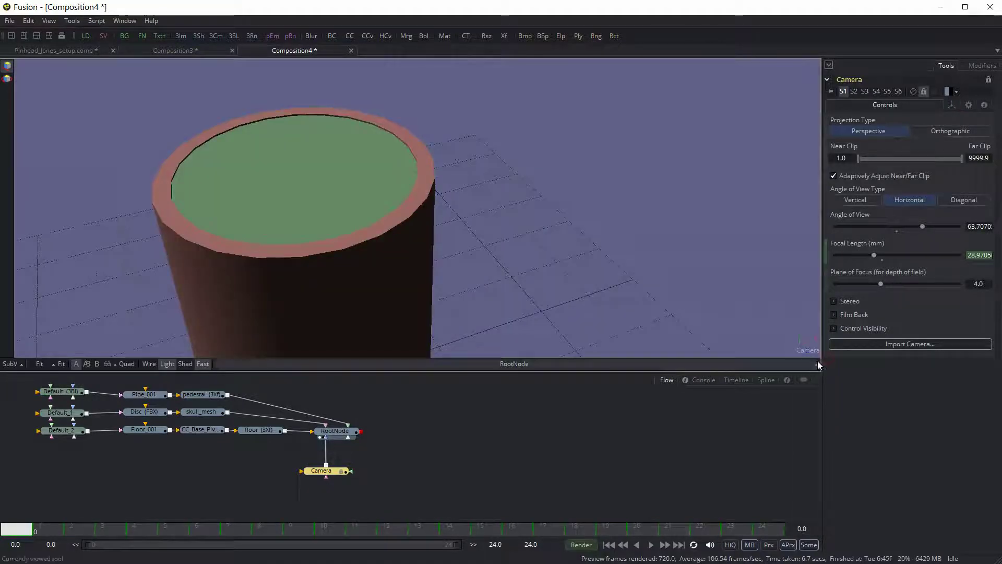
Play the scene through the Camera briefly and return to the first frame.
click(649, 545)
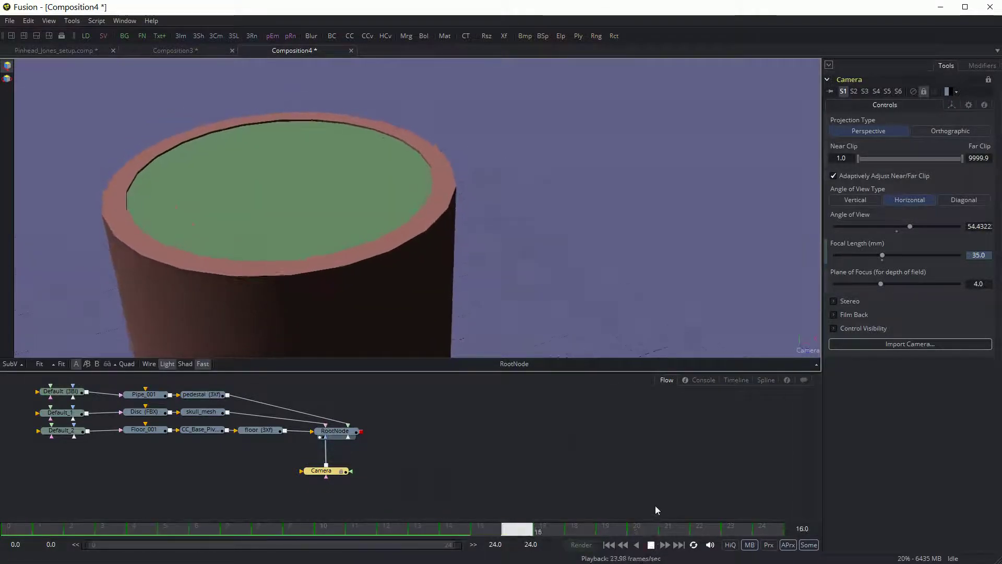
click(652, 544)
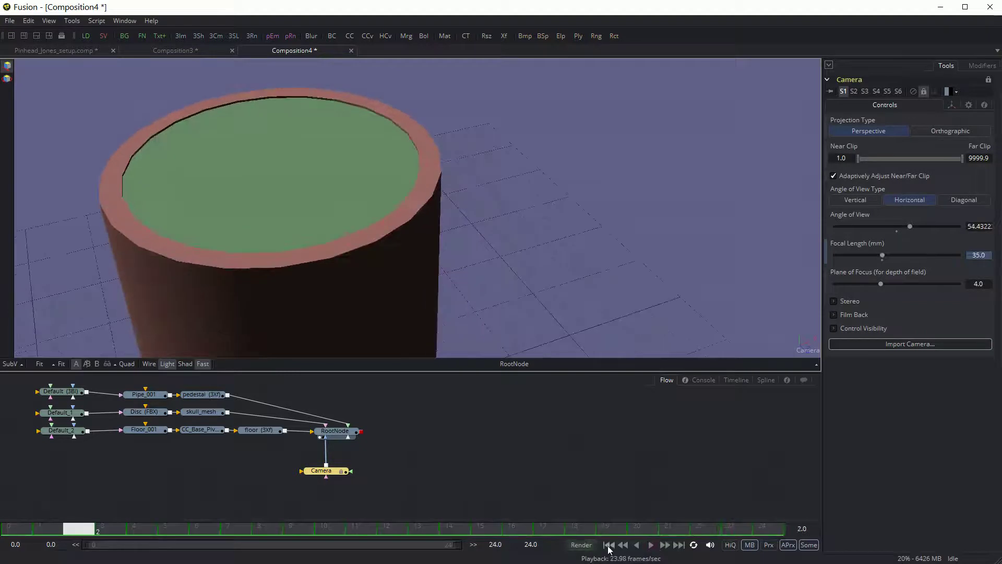
click(609, 544)
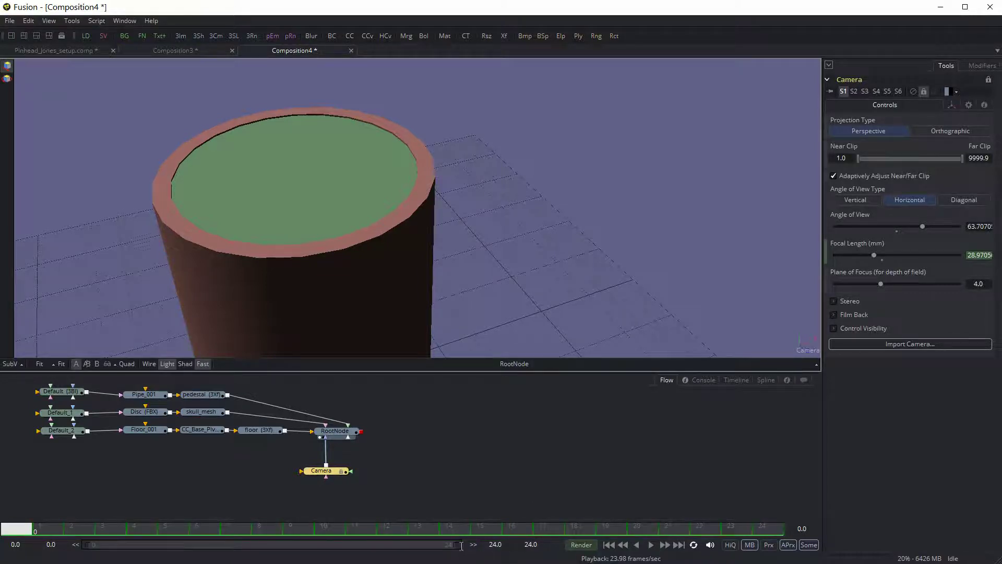
Set both the global end time and the render end time to 719.
click(538, 544)
text(719)
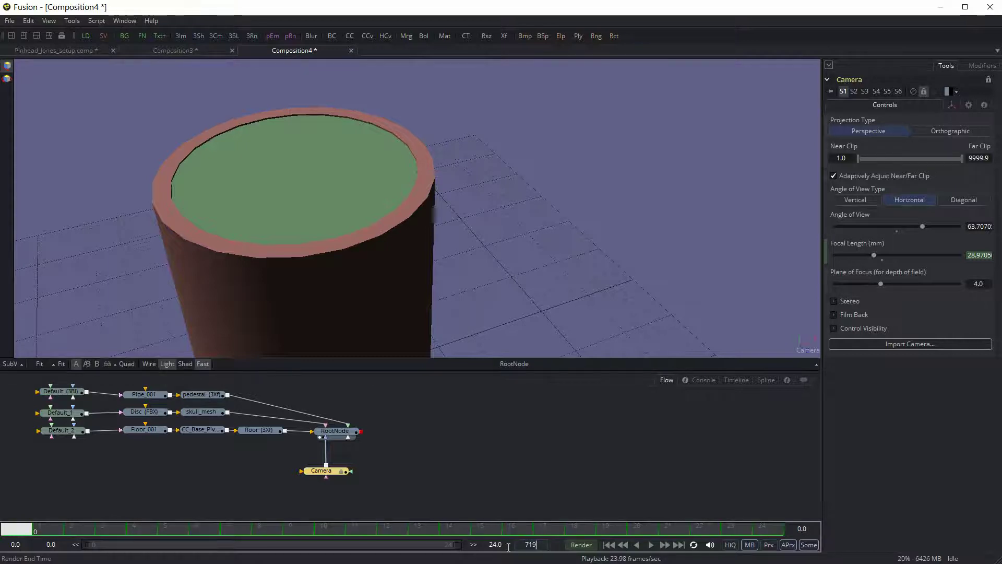
key(Return)
click(502, 544)
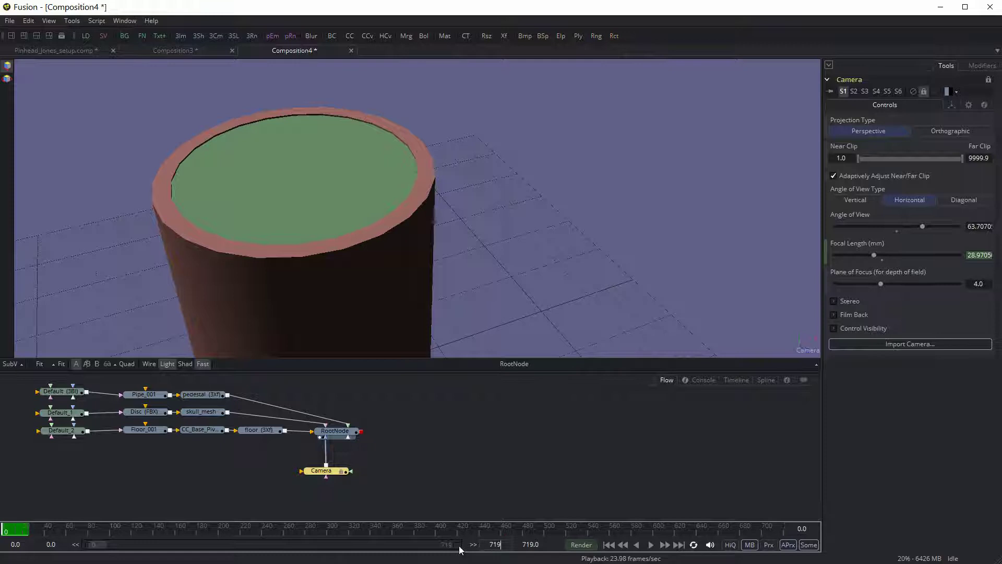
key(Return)
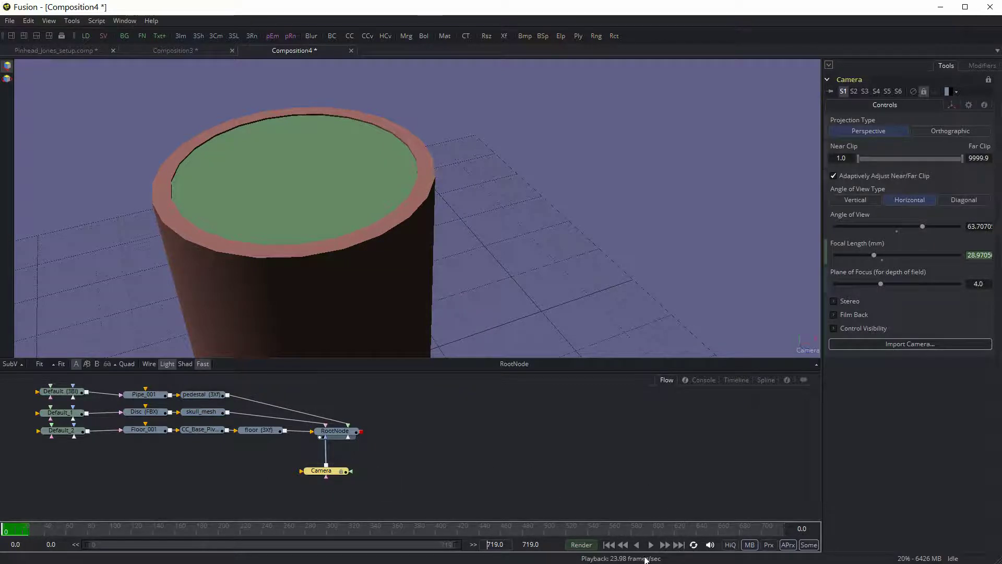
Preview the camera move over the extended range, rewind to the first frame, and place the Camera node closer to the RootNode merge.
click(652, 546)
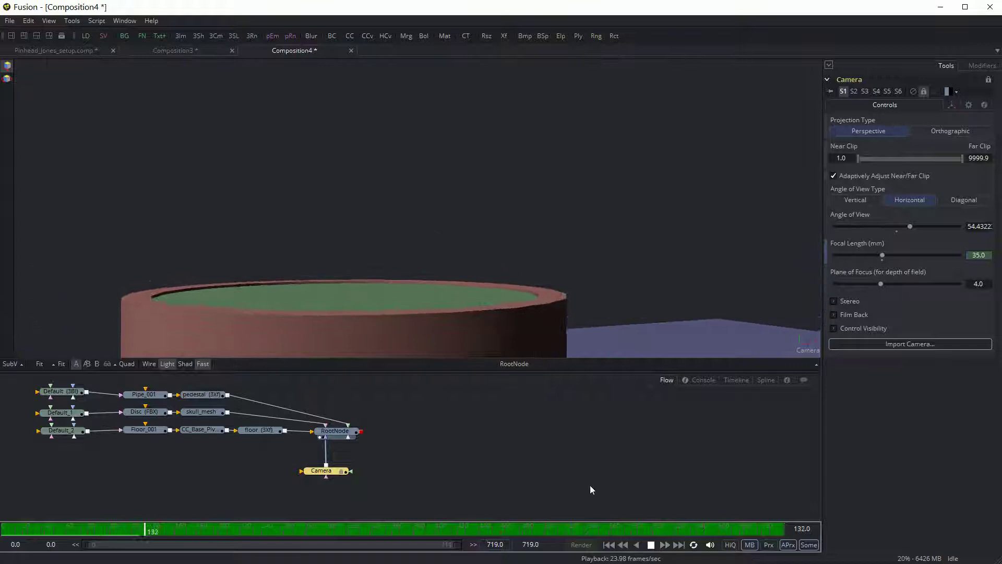
click(609, 545)
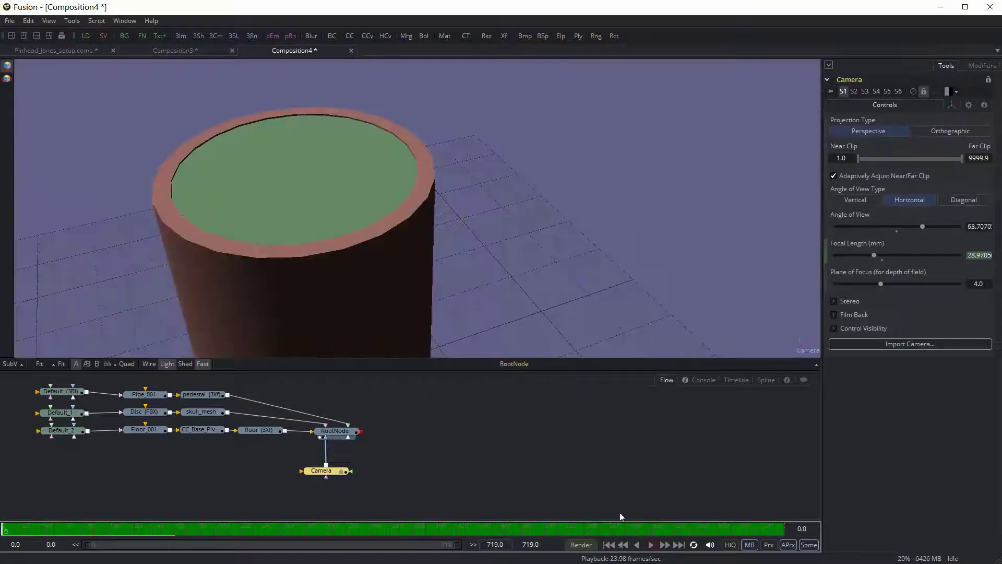
drag(337, 475, 336, 461)
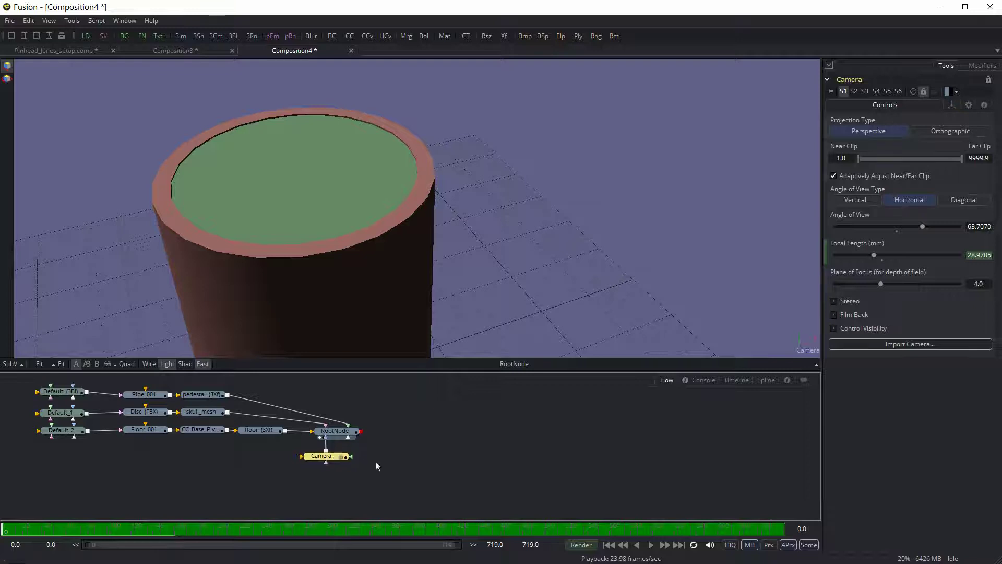
click(650, 544)
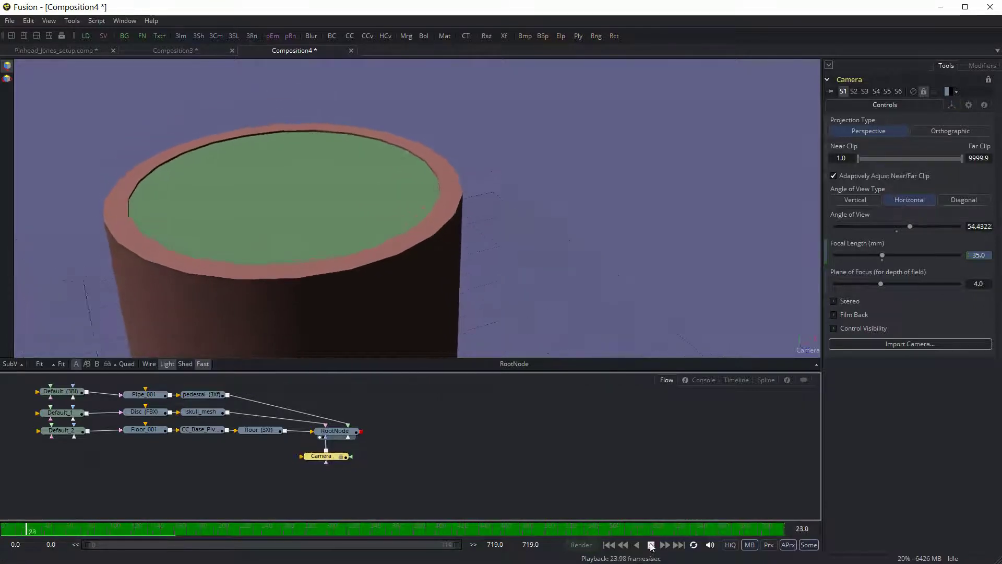
click(609, 544)
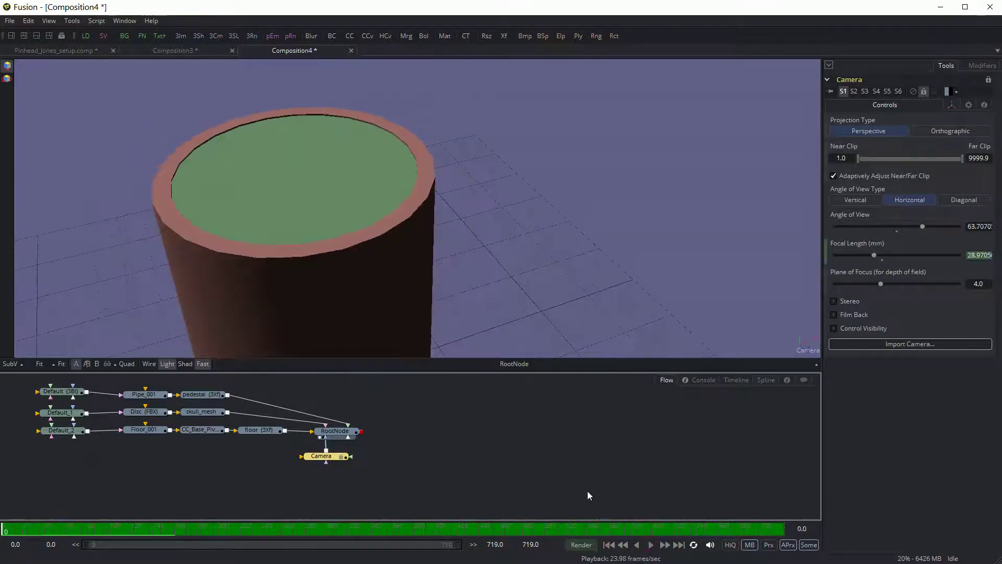
Select the Camera node and display all its animation curves in an enlarged spline editor, fitted to the view.
click(339, 456)
drag(333, 457, 334, 456)
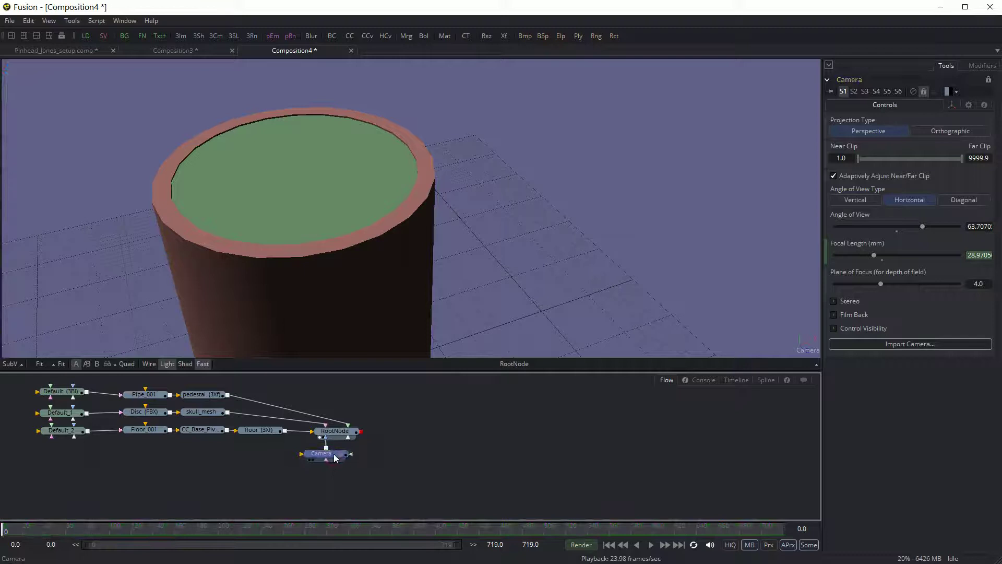
click(341, 463)
drag(335, 459, 334, 465)
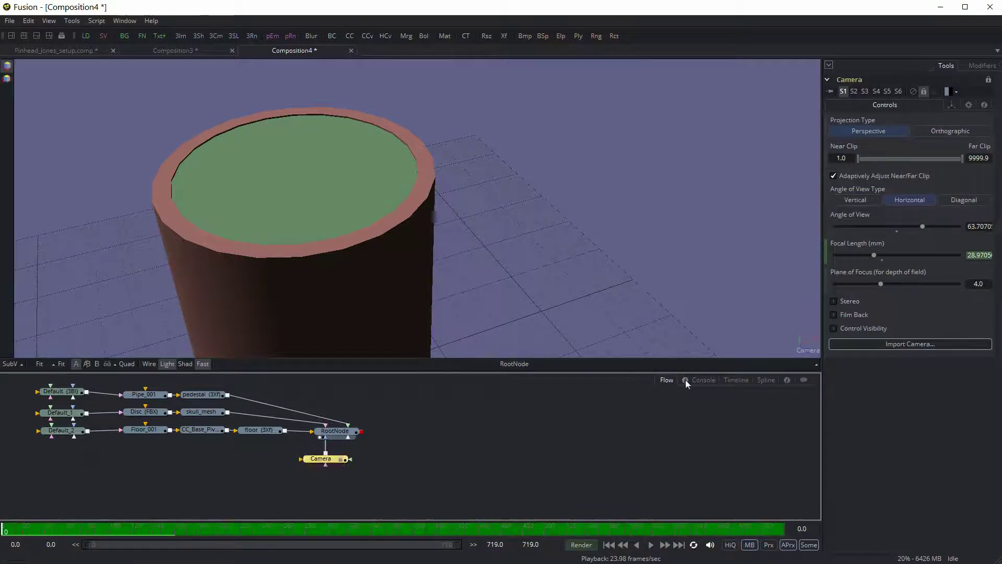
click(765, 380)
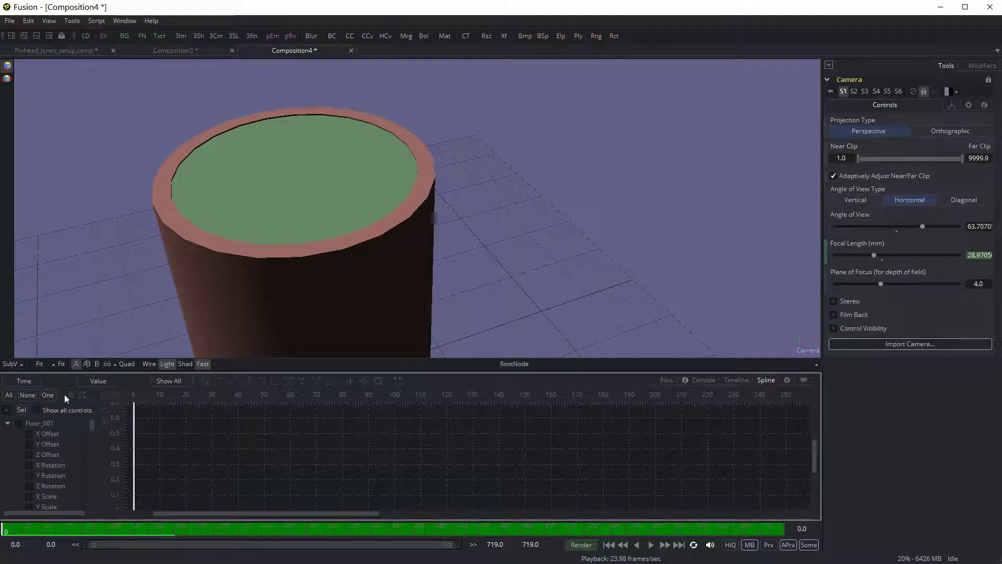
click(22, 410)
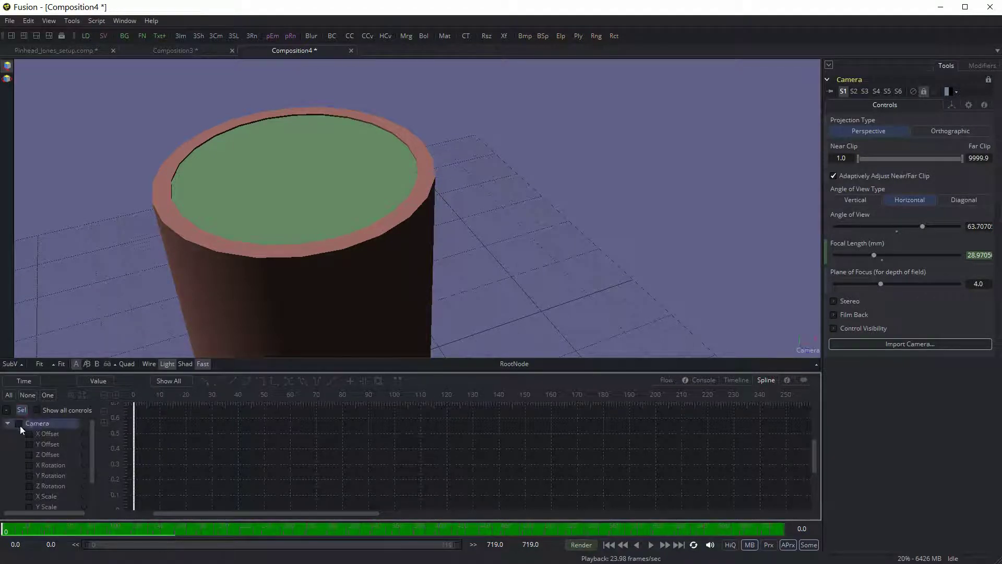
click(19, 424)
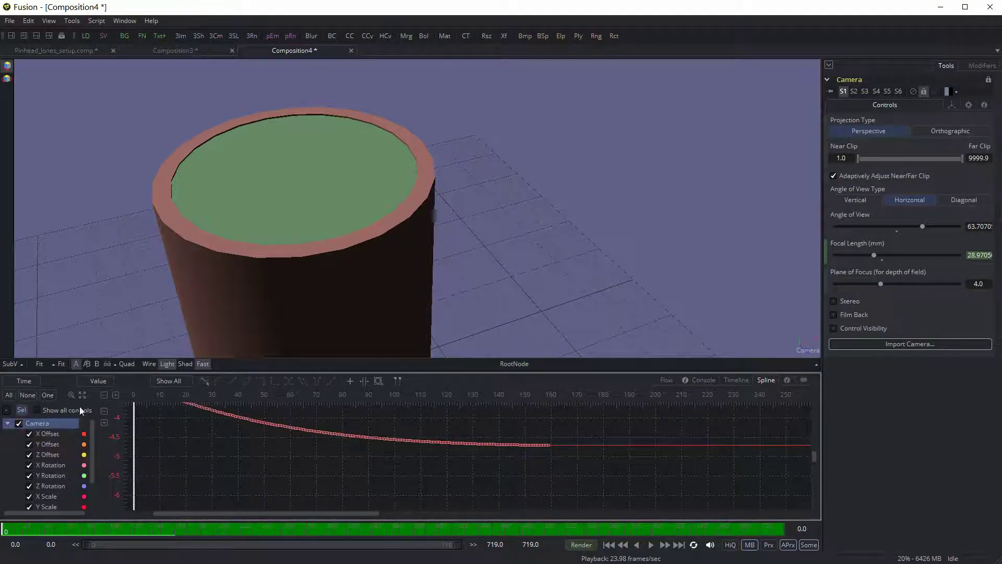
drag(232, 373, 201, 219)
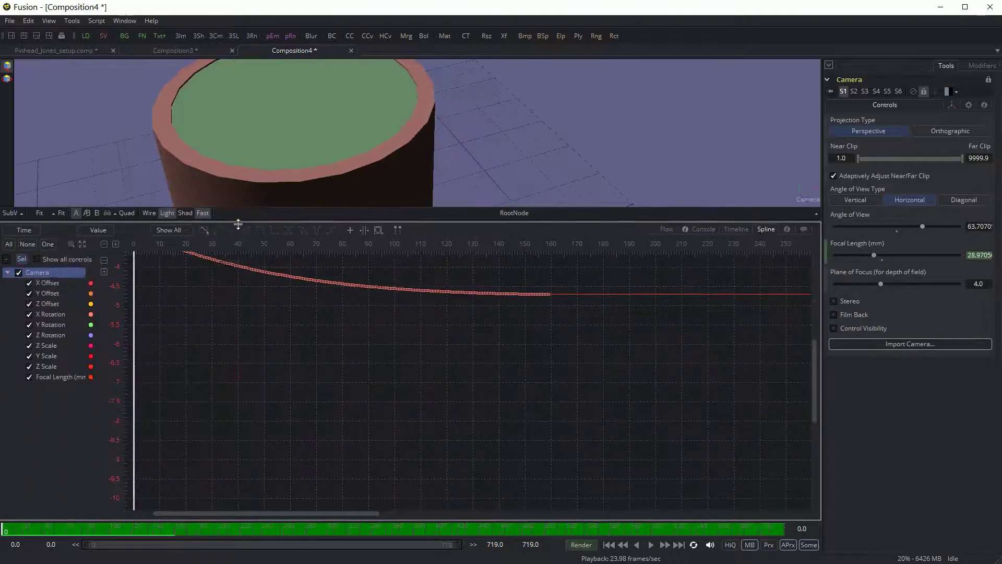
click(82, 245)
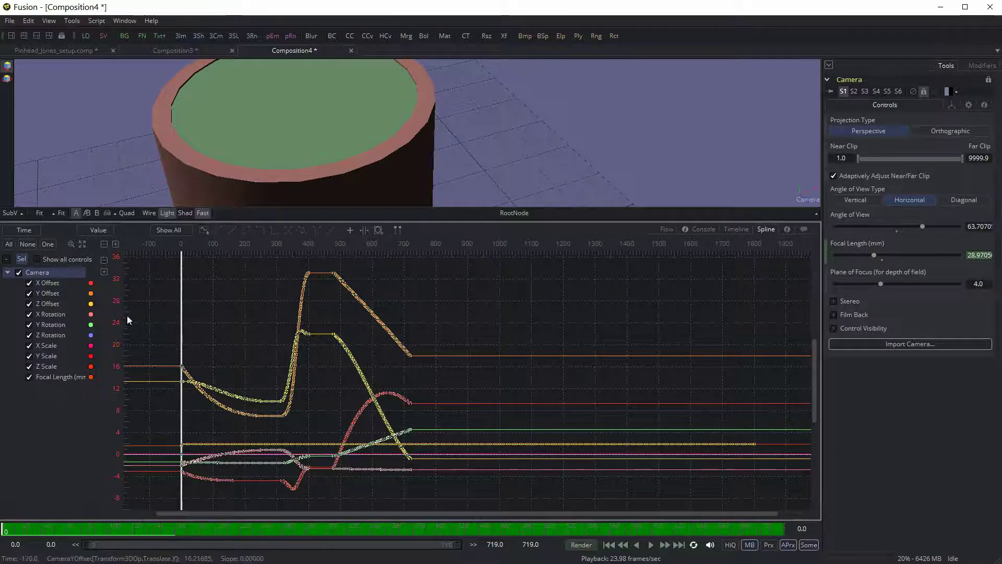
Isolate the Camera's Focal Length curve in the spline editor and leave its keyframes deselected.
click(20, 273)
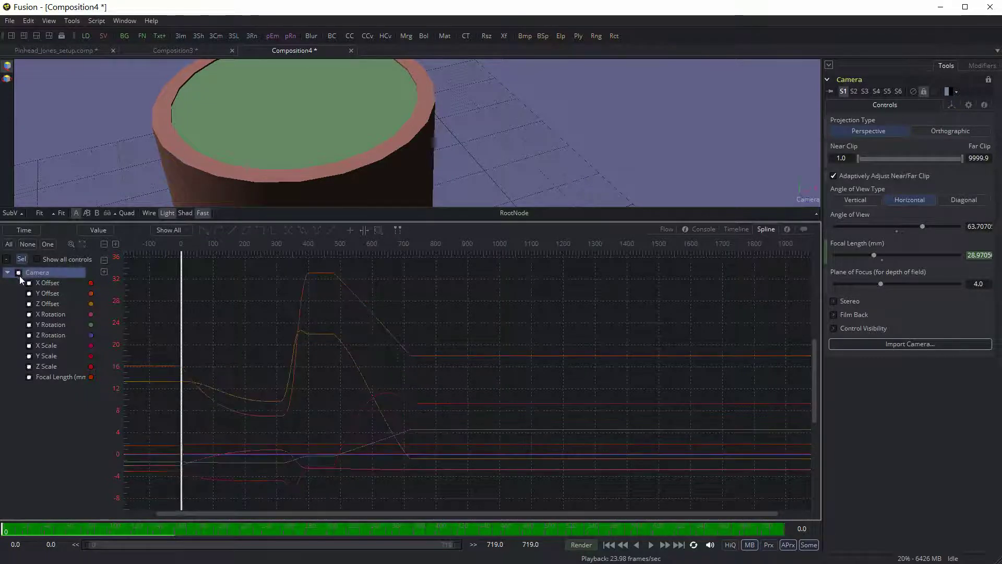
click(29, 377)
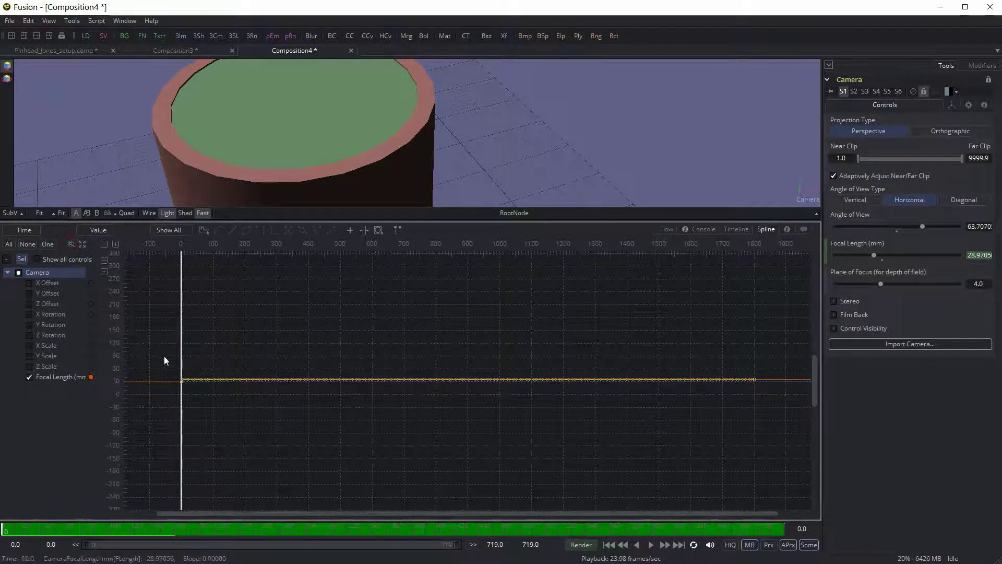
drag(197, 401, 204, 409)
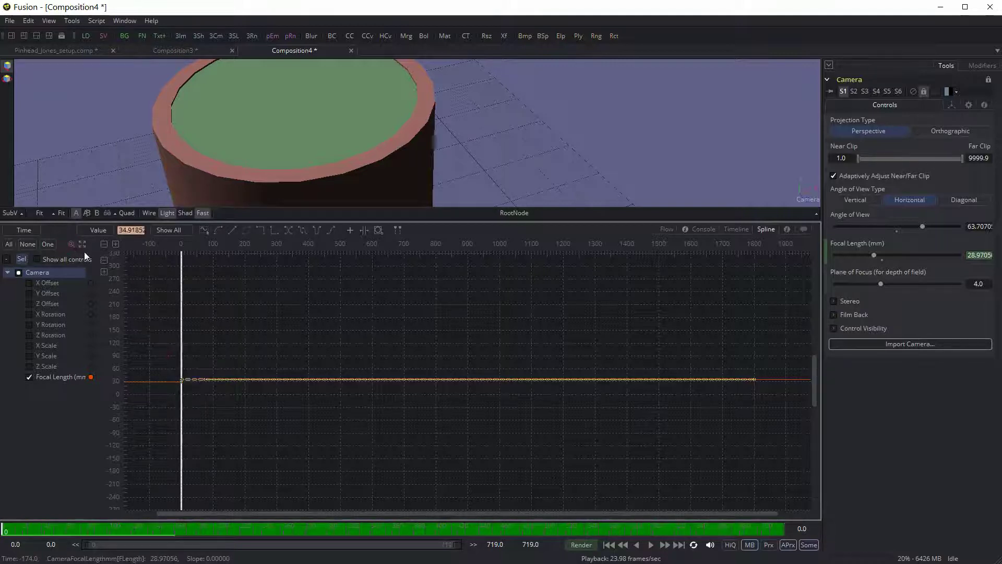
click(211, 410)
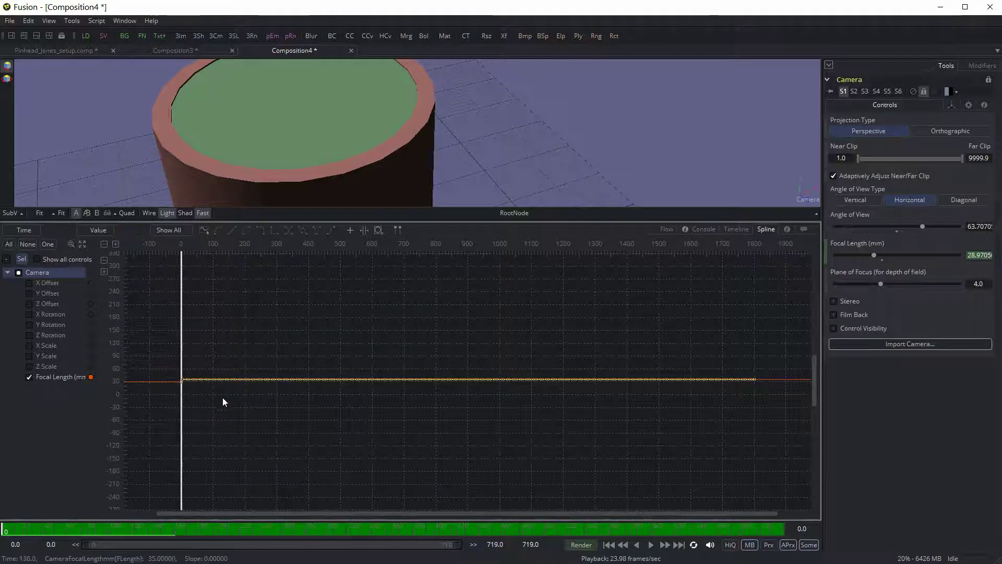
Delete the stray keyframes at the start of the Focal Length curve, around frame 0, and shrink the spline editor to enlarge the viewer.
drag(224, 416, 360, 433)
drag(315, 376, 350, 422)
right_click(337, 416)
key(Escape)
scroll(358, 427, down, 3)
scroll(568, 405, up, 5)
scroll(402, 379, up, 6)
scroll(311, 443, up, 2)
drag(295, 405, 469, 431)
mouse_move(376, 402)
mouse_down()
mouse_move(385, 403)
mouse_move(375, 403)
mouse_up()
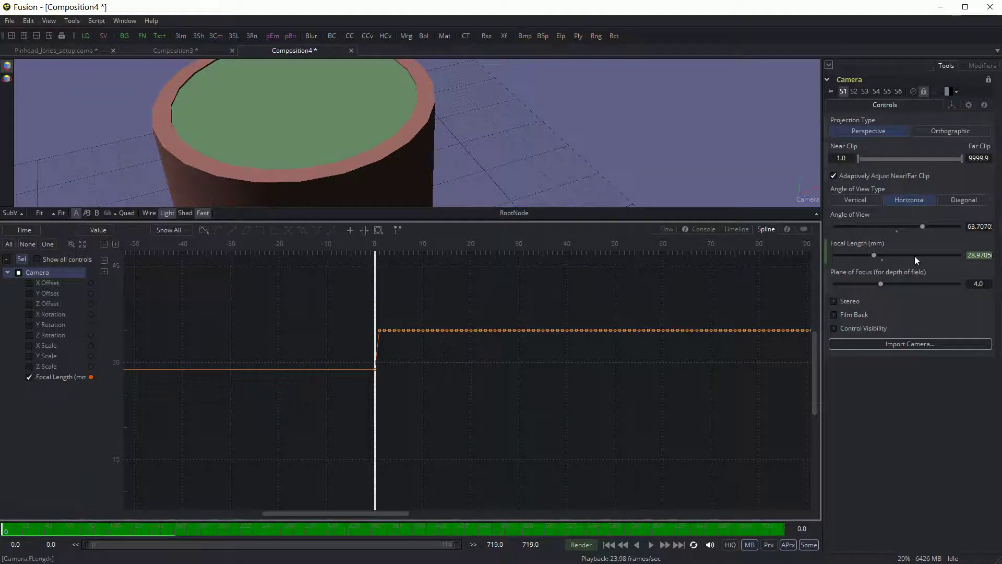
drag(375, 401, 408, 399)
drag(349, 310, 380, 312)
key(Delete)
mouse_move(408, 371)
mouse_down()
mouse_move(377, 369)
mouse_move(508, 366)
mouse_move(417, 387)
mouse_up()
drag(394, 219, 389, 370)
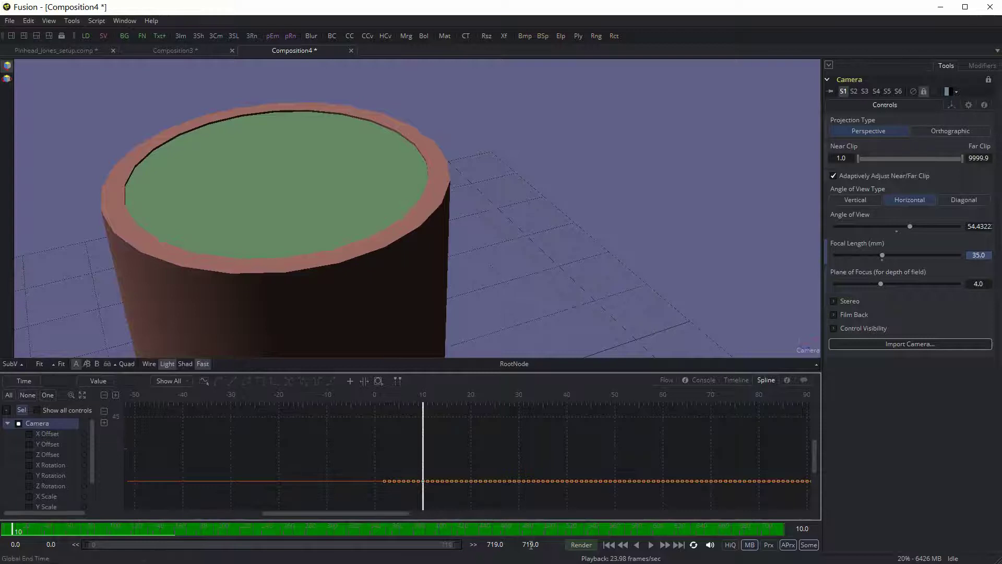
Play back the camera move to check it after the keyframe cleanup, show the node flow, and rewind to the first frame.
click(651, 544)
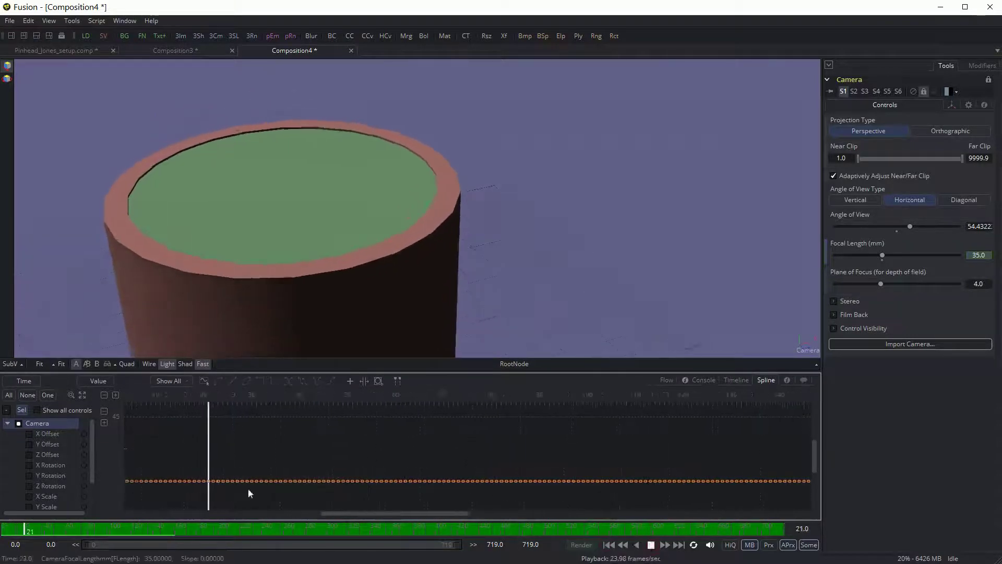
click(667, 380)
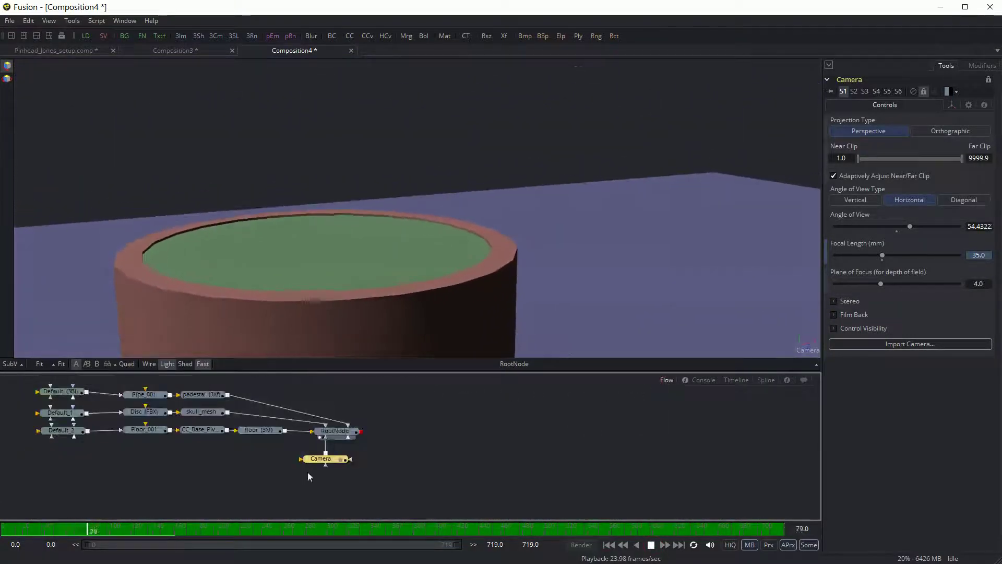
click(651, 545)
click(609, 544)
Add a Loader in empty space of the flow with the Pinhead_Jones_HD_####.png sequence and display it in the viewer.
click(385, 466)
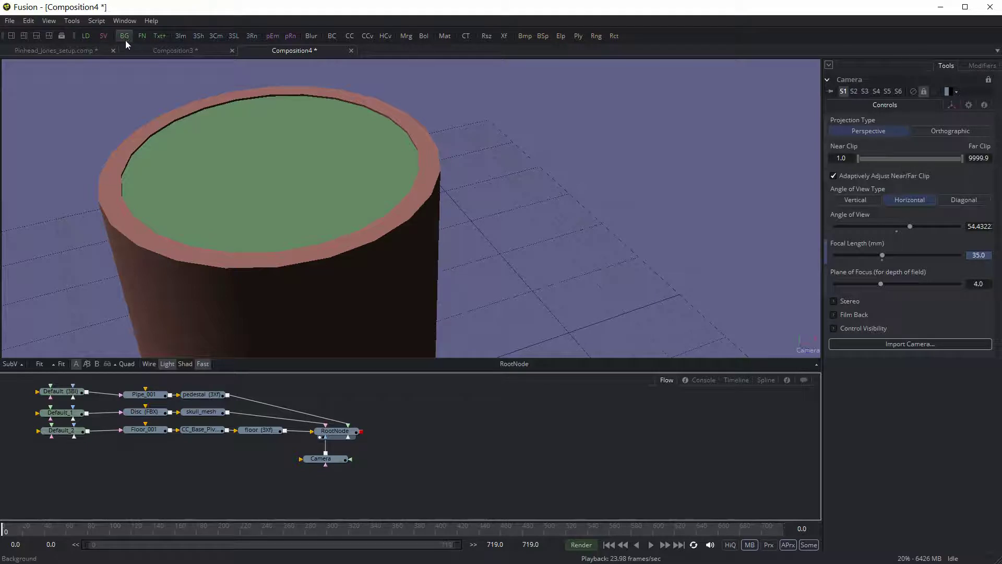
click(87, 36)
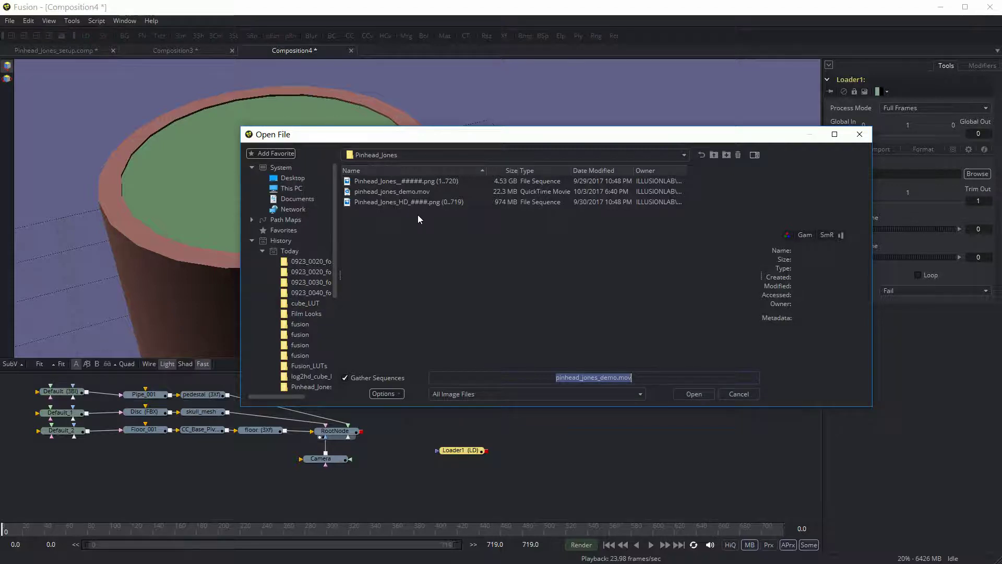
click(427, 202)
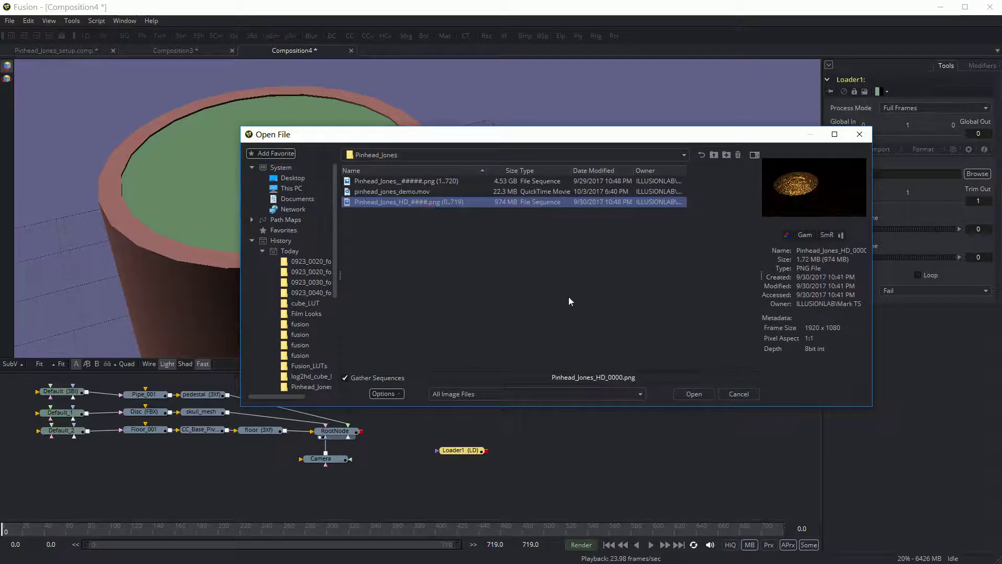
click(694, 394)
drag(461, 450, 450, 251)
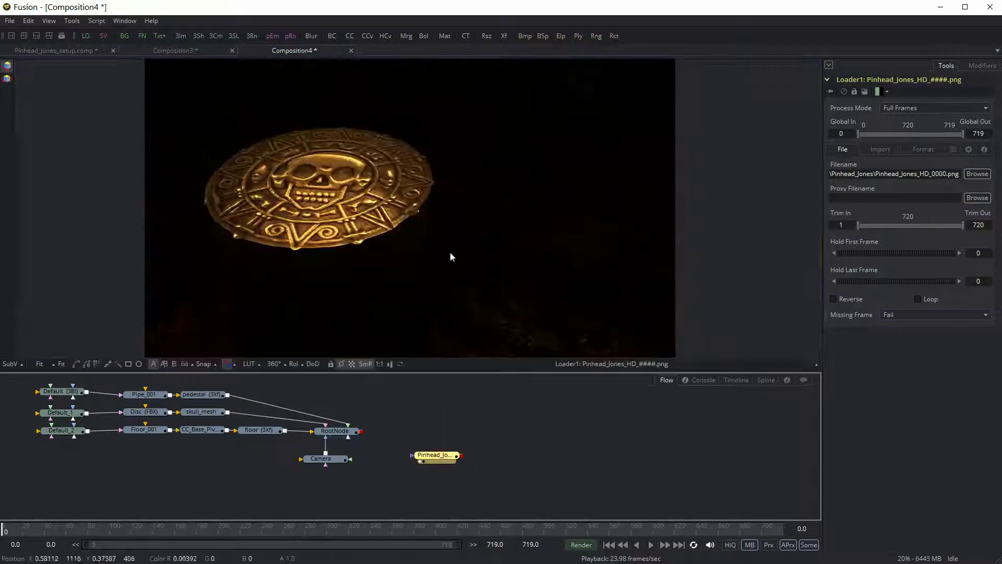
Scrub through the loaded image sequence, nudge its Loader node closer to the Camera node, and return to frame 0.
drag(16, 532, 243, 531)
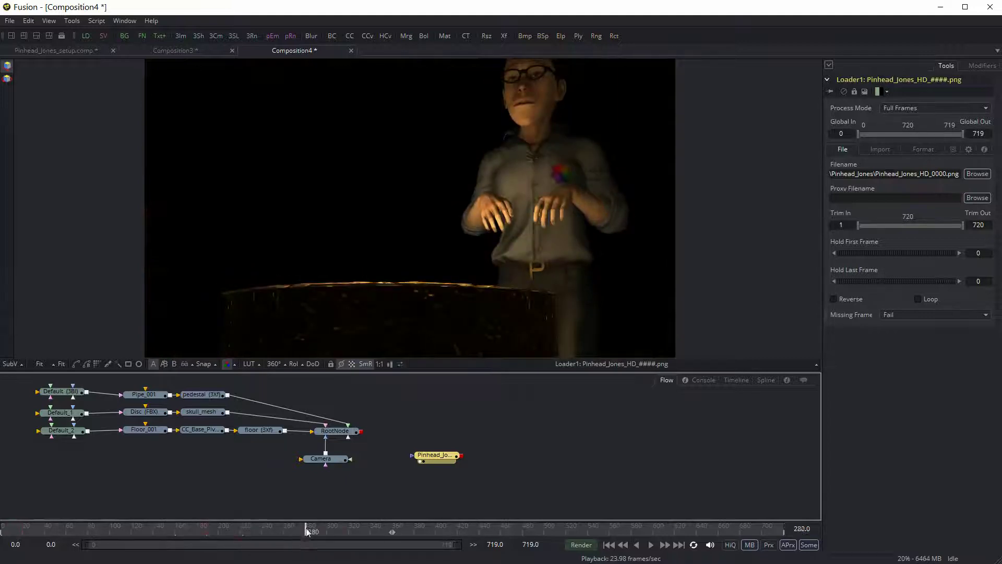
drag(308, 532, 360, 532)
drag(436, 455, 424, 455)
drag(16, 535, 3, 533)
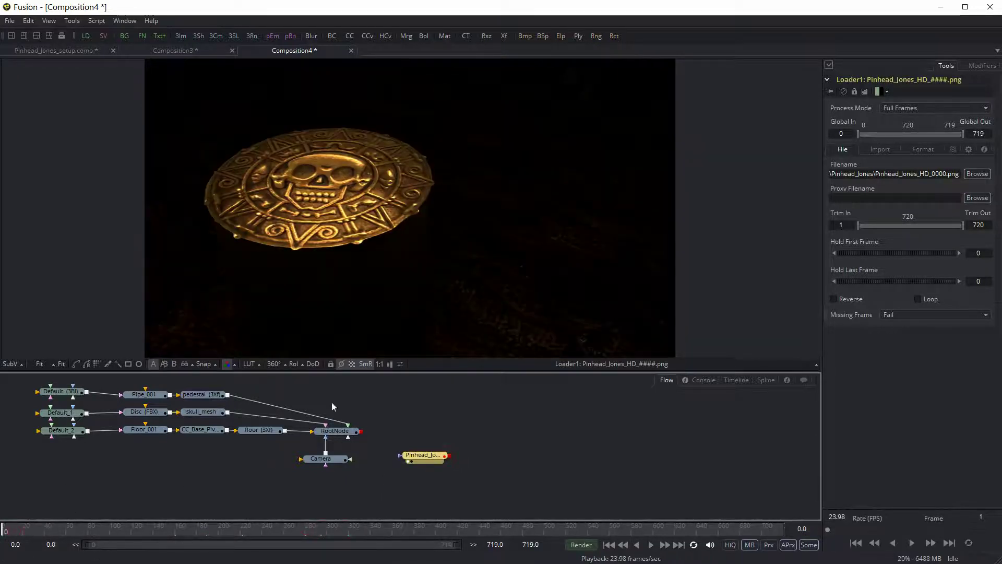
Display the RootNode scene in the viewer and inspect it from the Perspective, Front and Top views, ending in Perspective.
drag(339, 431, 347, 292)
mouse_move(421, 456)
mouse_down()
mouse_move(423, 447)
mouse_move(429, 463)
mouse_up()
key(1)
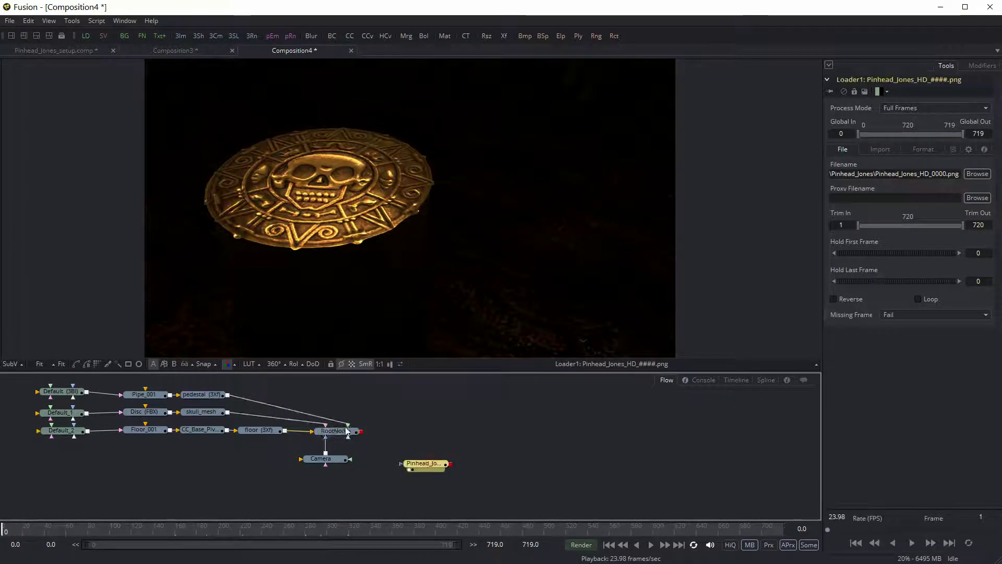
drag(344, 431, 367, 224)
right_click(810, 352)
click(835, 380)
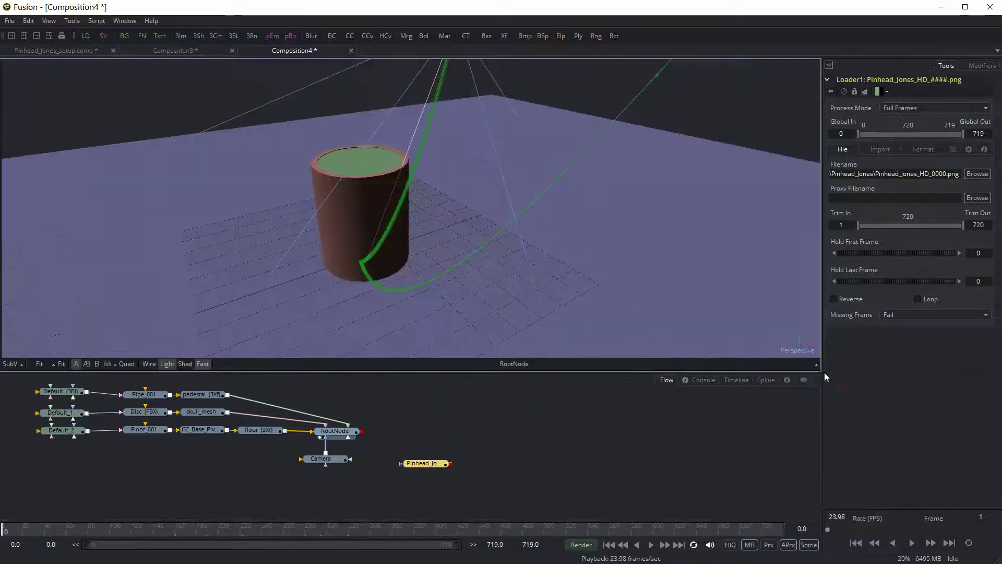
right_click(800, 349)
click(832, 392)
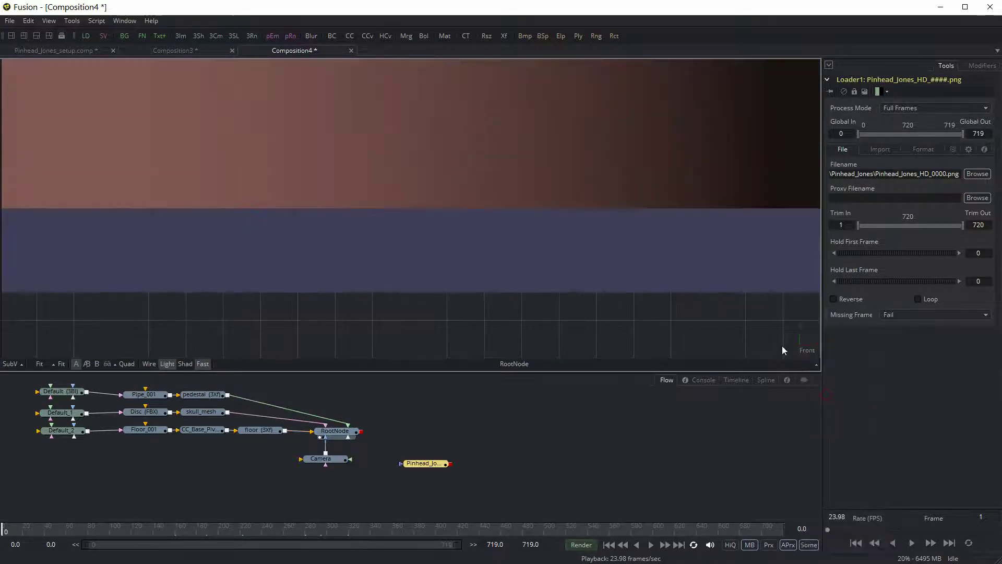
right_click(810, 352)
click(832, 408)
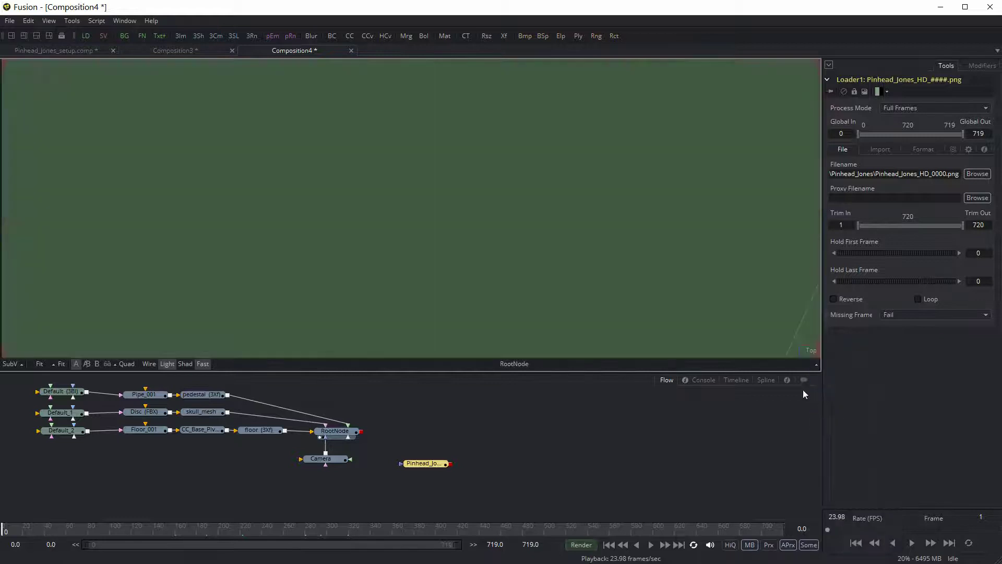
right_click(811, 350)
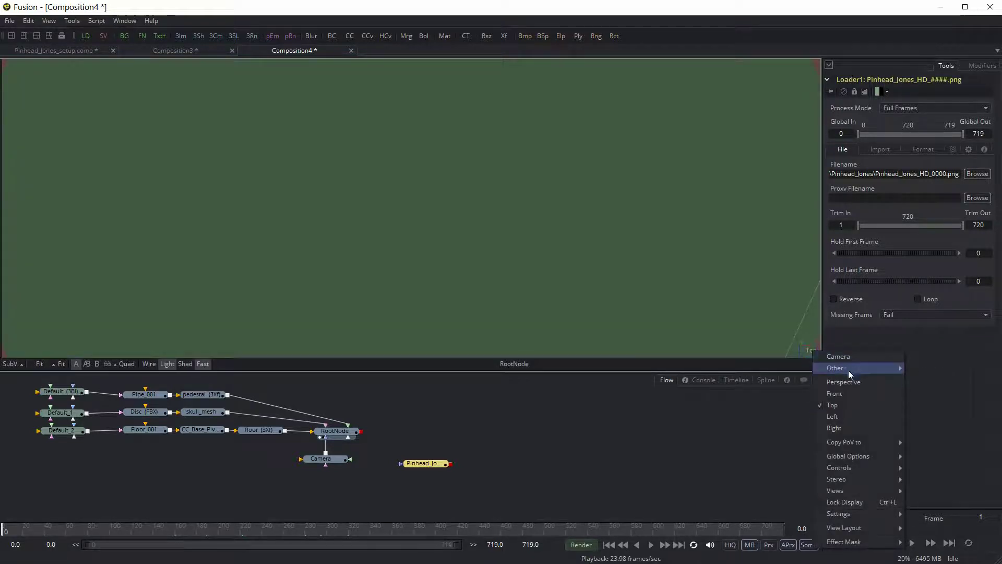
click(846, 383)
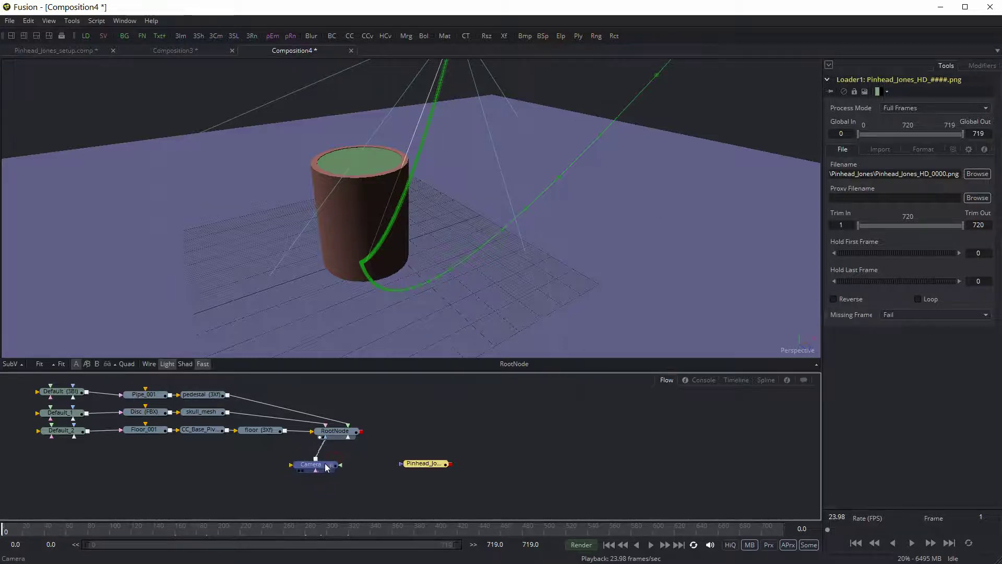
Shift the Camera node slightly away from RootNode and set the RootNode viewer to look through Camera.
drag(336, 460, 326, 465)
click(340, 437)
right_click(787, 353)
click(828, 358)
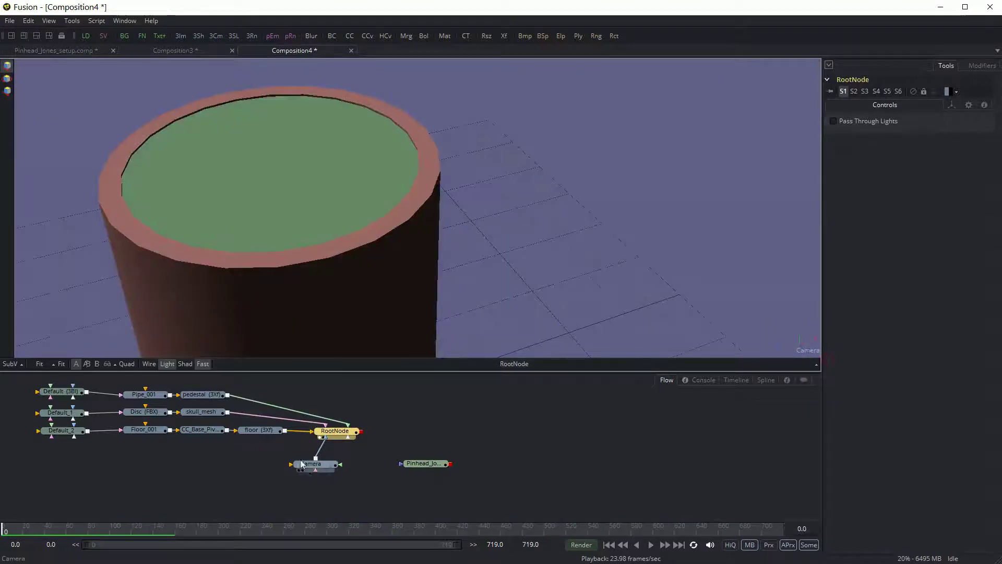
drag(316, 467, 318, 466)
Add a Renderer3D node after RootNode and display its output in the viewer.
click(334, 433)
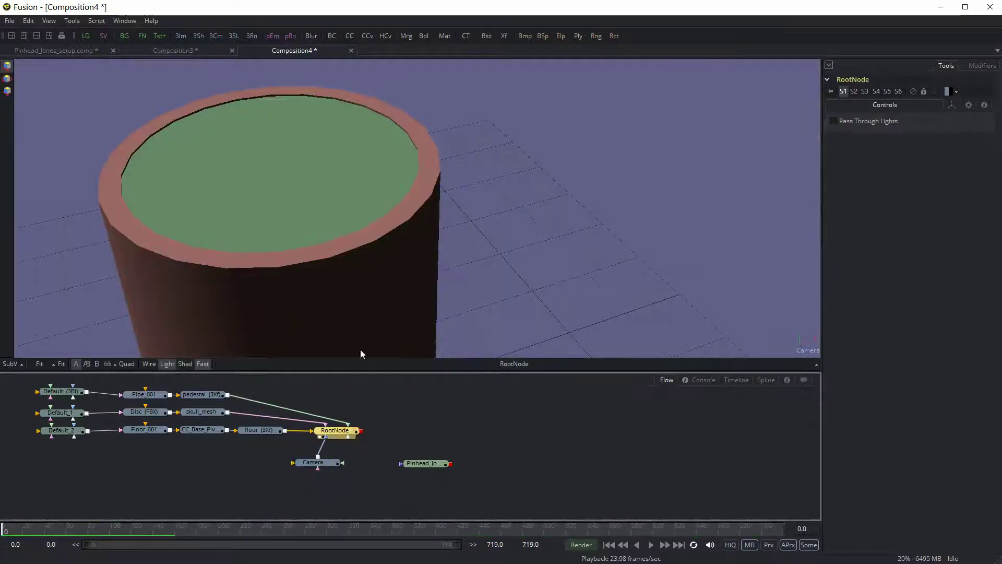
click(252, 34)
drag(399, 436, 452, 296)
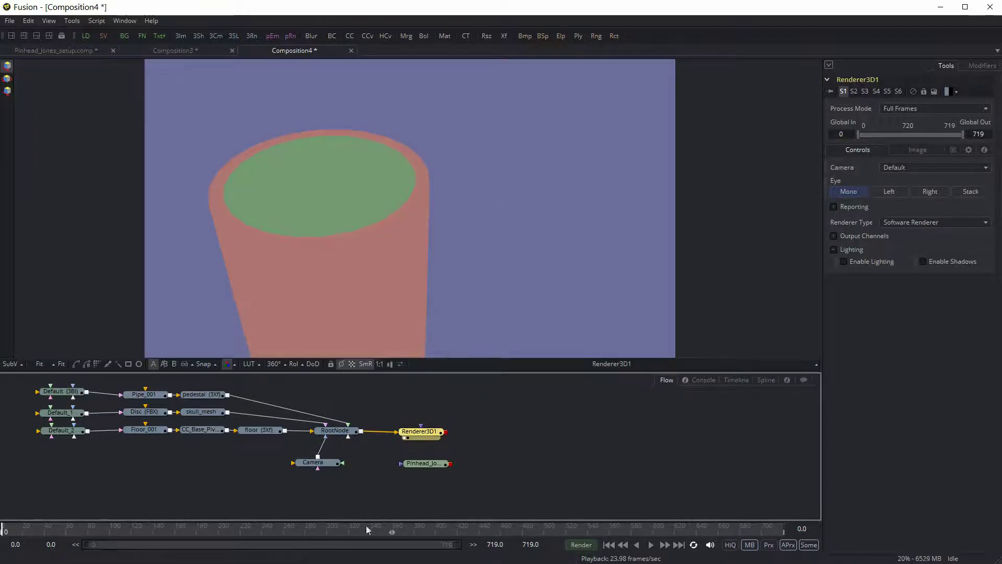
Preview the software-rendered camera move, rewind to the first frame, and align Renderer3D1 with RootNode.
click(651, 545)
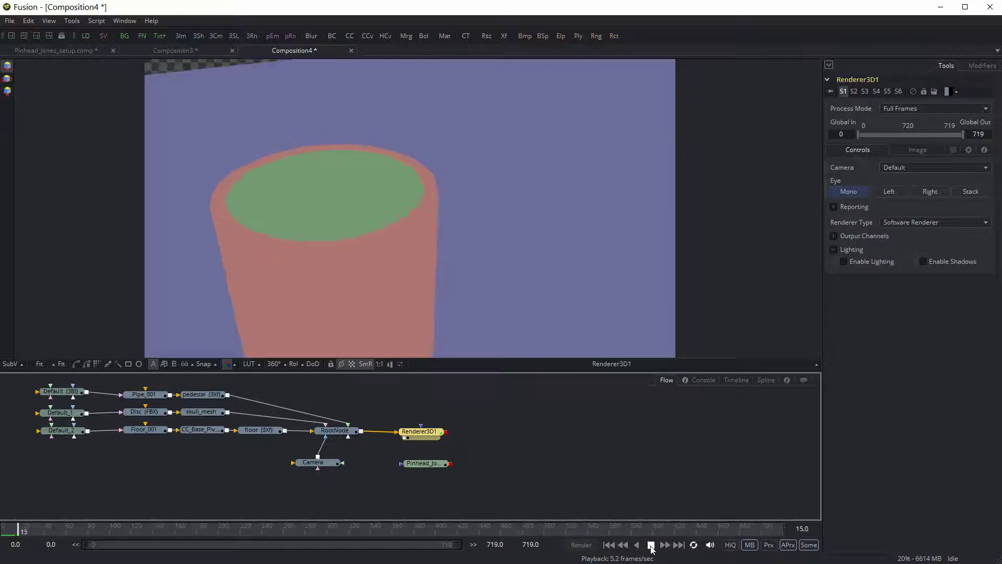
click(651, 546)
click(609, 545)
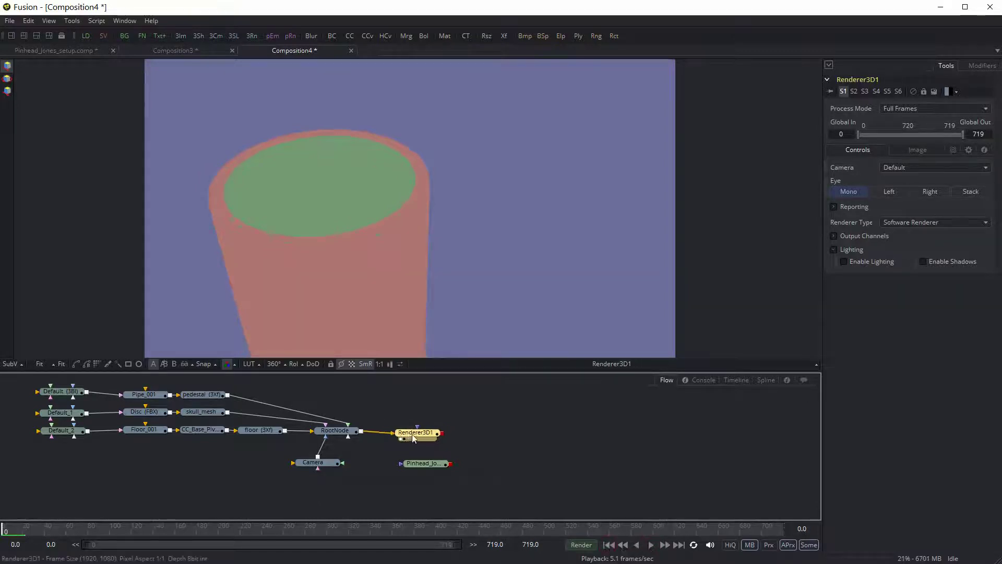
drag(414, 433, 415, 436)
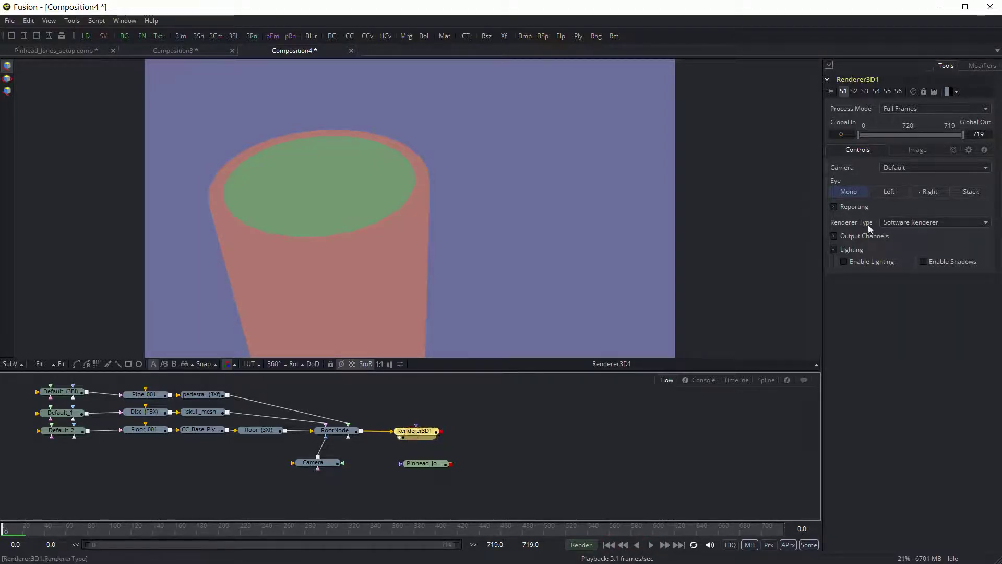
Set Renderer3D1's renderer type to OpenGL Renderer, preview the playback, and rewind to the first frame.
click(909, 223)
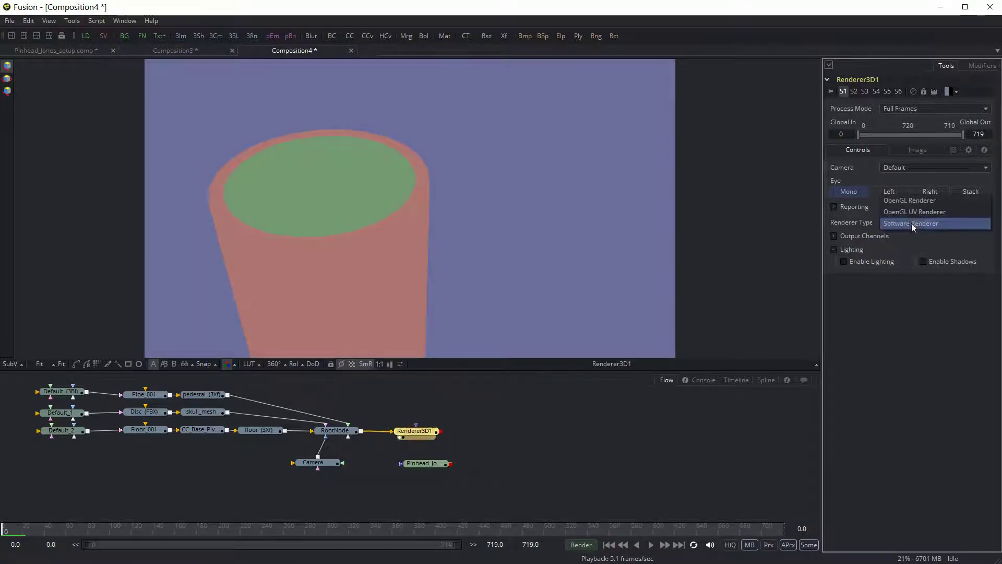
click(922, 197)
click(652, 545)
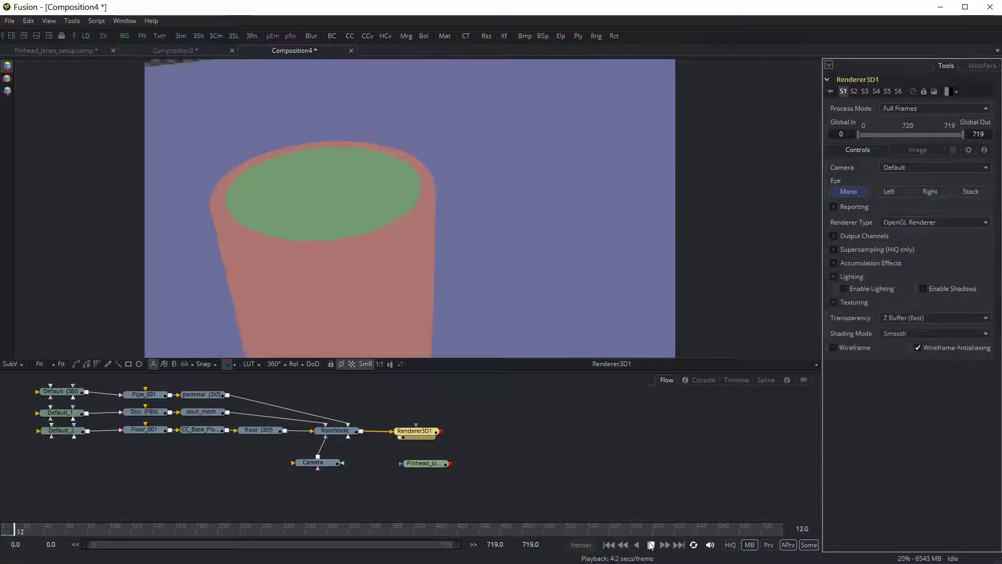
click(652, 545)
click(609, 544)
click(614, 486)
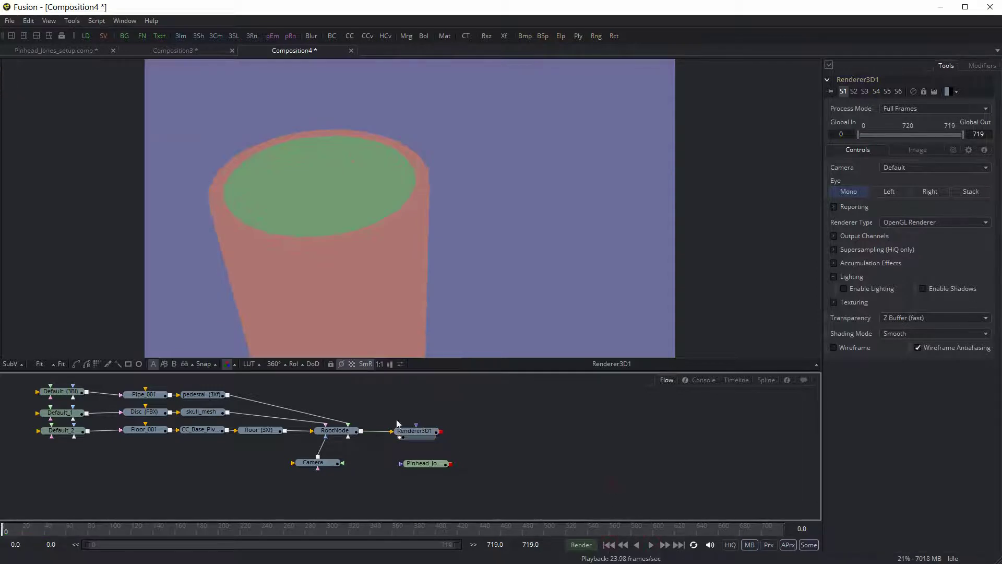
Display the Pinhead_Jones_HD image sequence in the viewer and reposition its Loader node below Renderer3D1.
drag(421, 463, 453, 245)
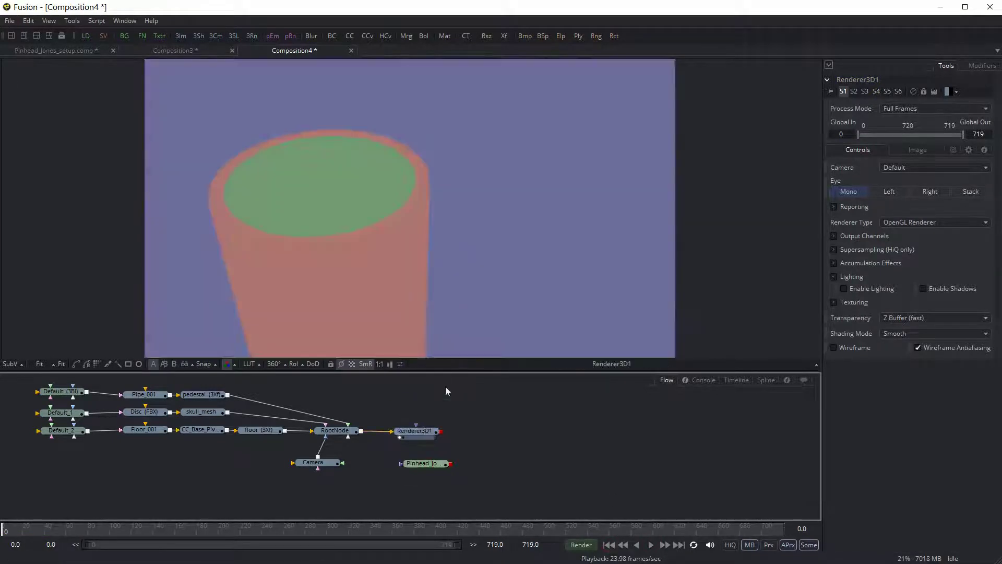
click(434, 464)
mouse_move(447, 469)
mouse_down()
mouse_move(474, 472)
mouse_move(431, 465)
mouse_up()
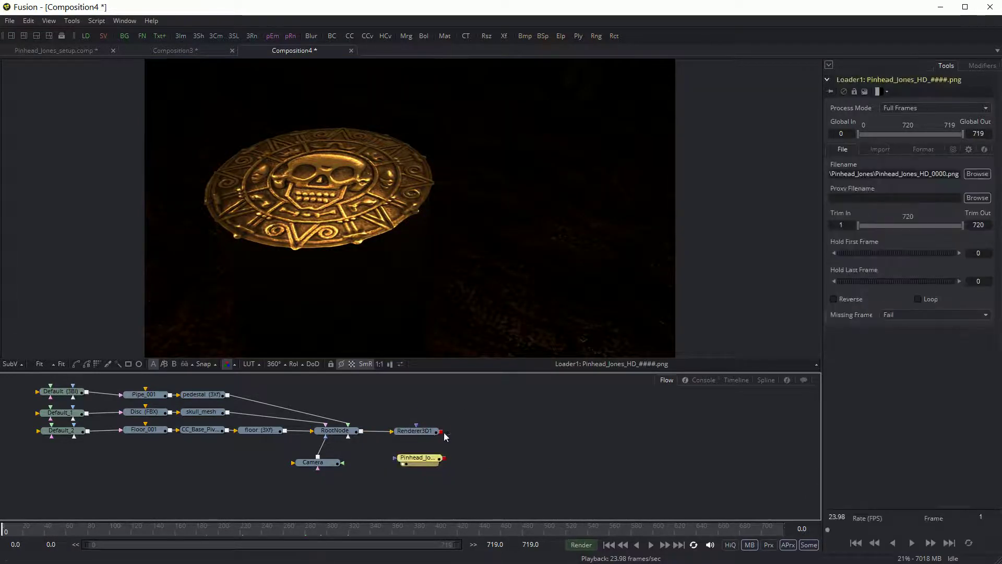
drag(442, 432, 491, 427)
drag(427, 464, 445, 462)
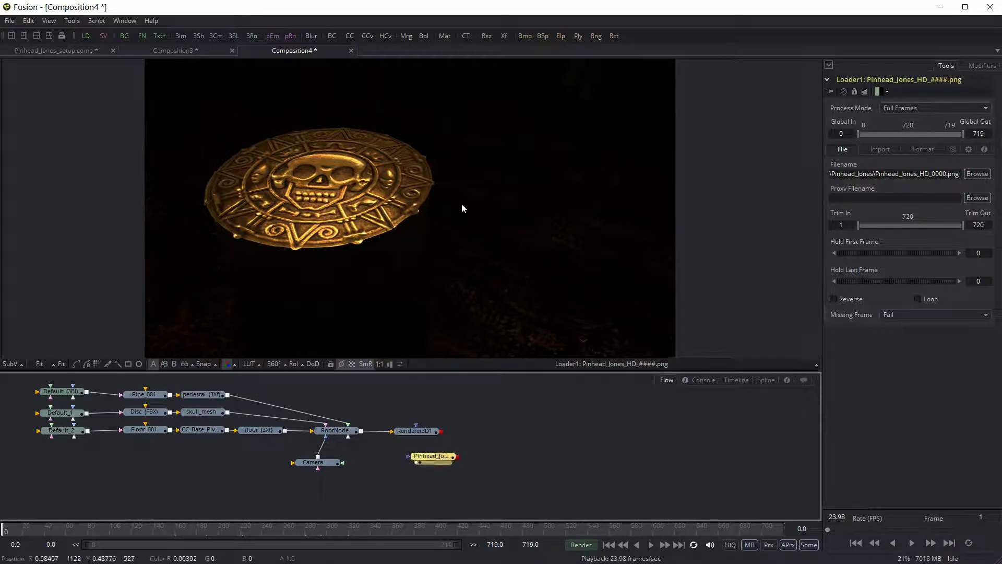
right_click(424, 215)
mouse_move(454, 398)
click(489, 450)
Merge the Renderer3D1 output as foreground over the Pinhead_Jones_HD Loader as background and display the Merge in the viewer.
drag(423, 461, 414, 460)
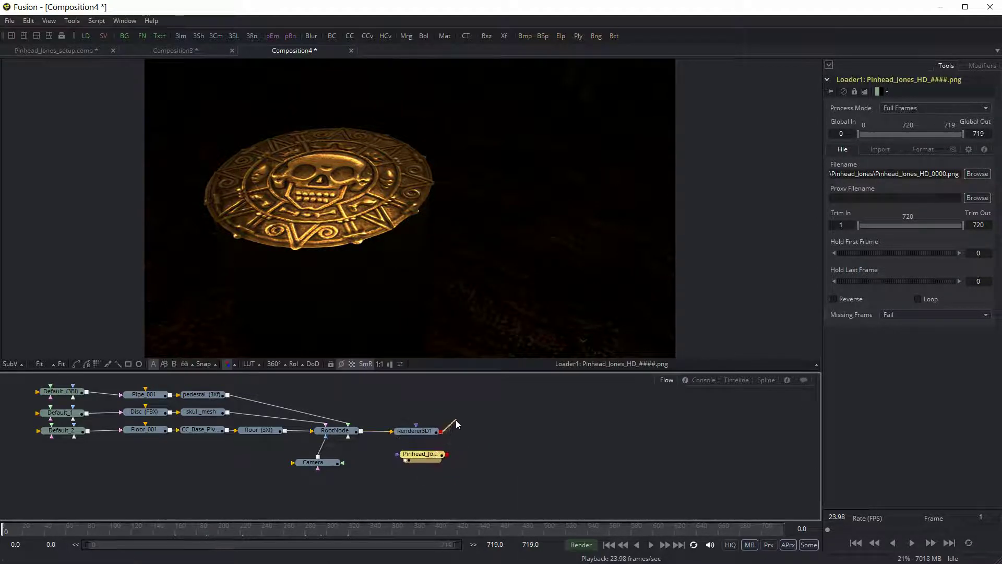
drag(476, 400, 496, 417)
drag(452, 459, 513, 235)
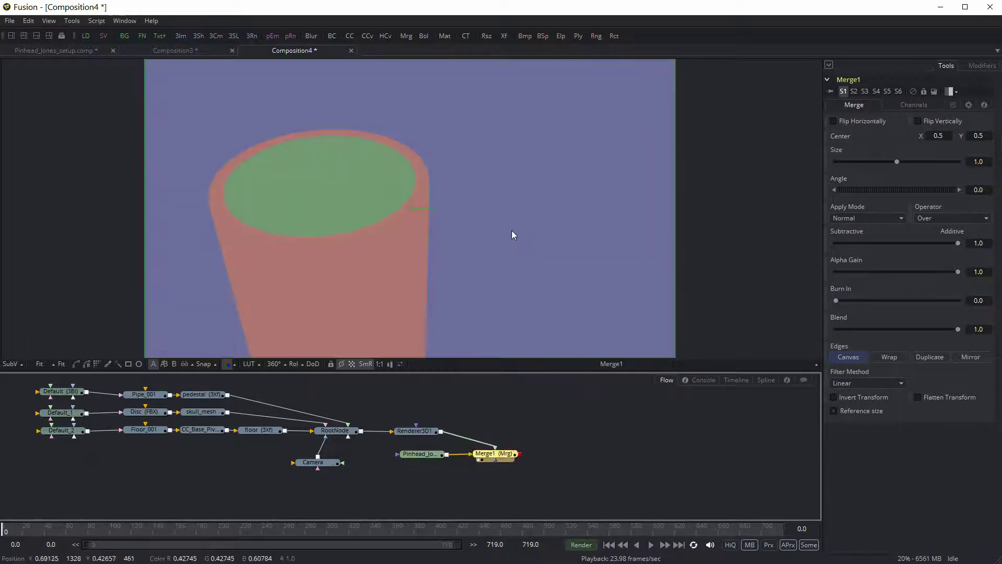
Tidy the positions of the Renderer3D1, Pinhead_Jones_HD Loader and Merge1 nodes while reviewing how they feed the merge.
mouse_move(425, 431)
mouse_down()
mouse_move(426, 400)
mouse_move(425, 430)
mouse_up()
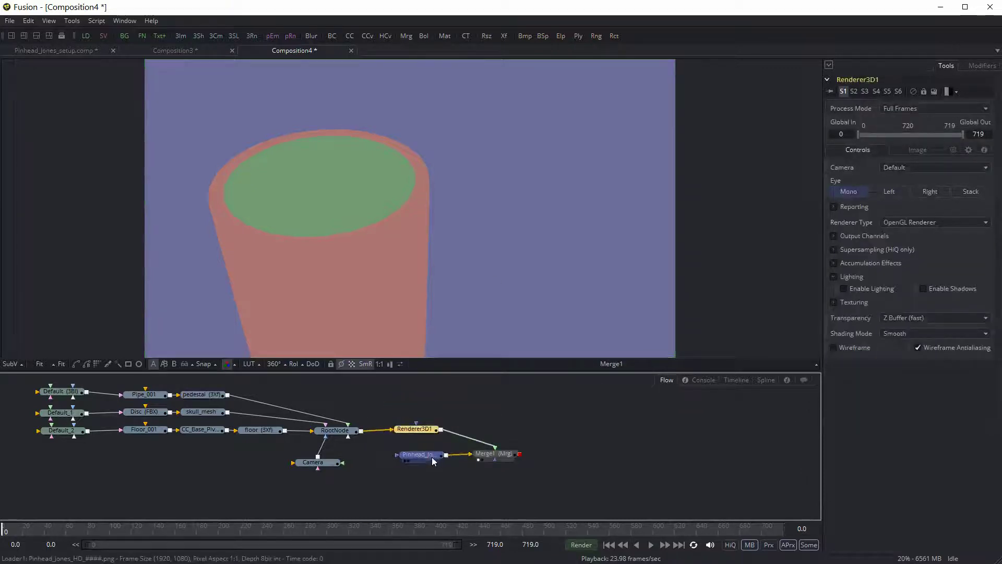
click(437, 453)
click(490, 453)
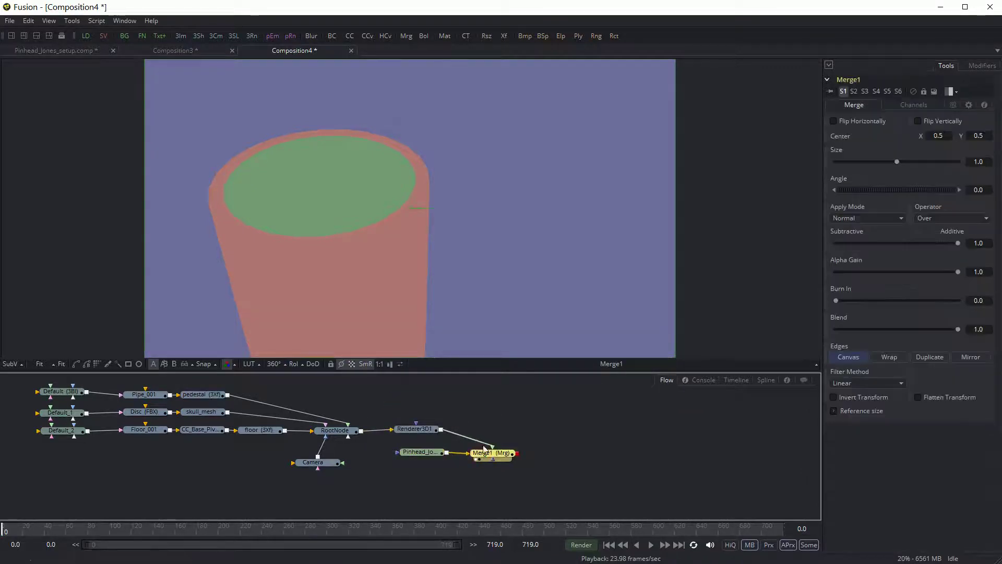
click(415, 429)
click(419, 452)
click(415, 429)
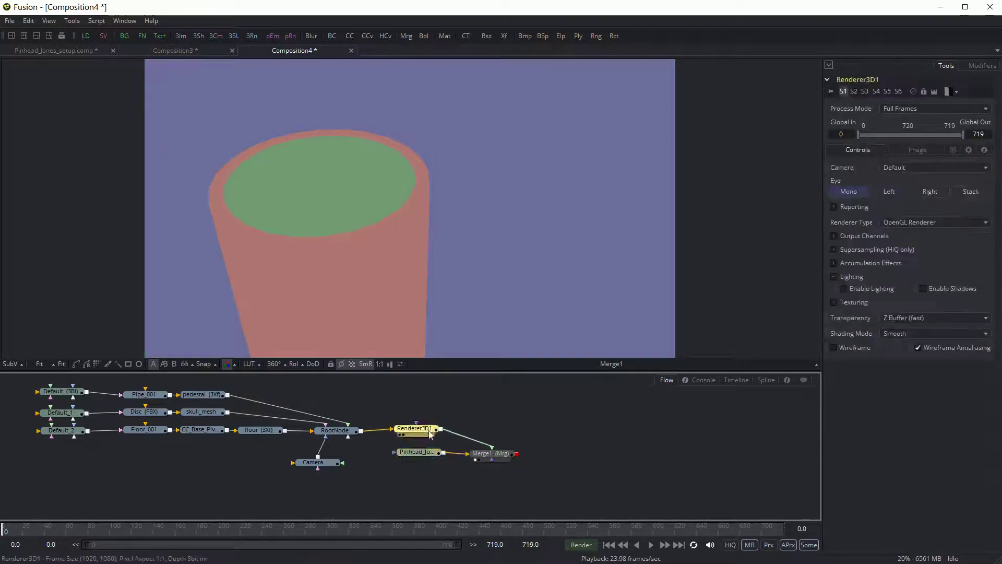
click(491, 454)
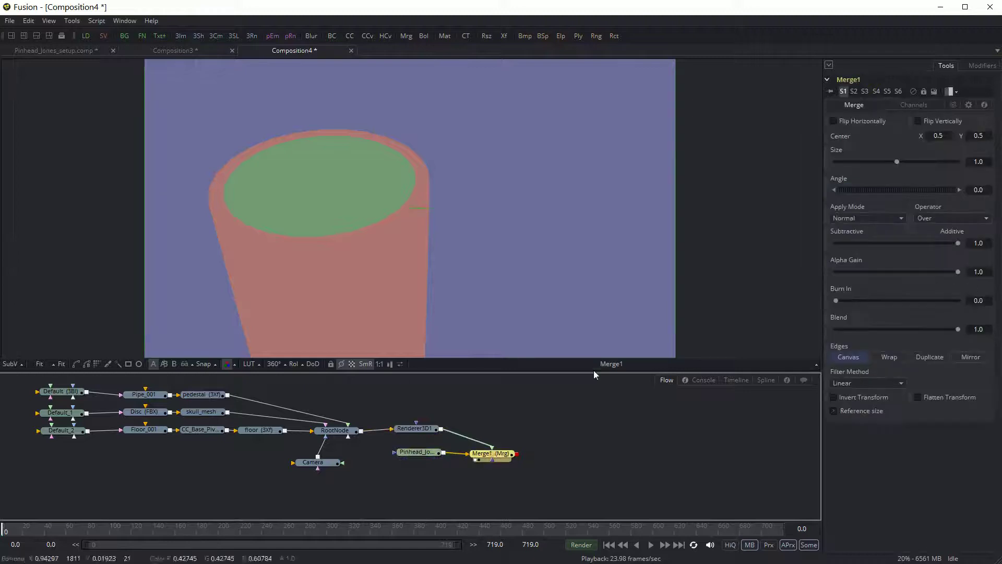
click(418, 453)
Lower Merge1's Blend to about 0.406 and go to frame 321 to compare the 3D render with the image sequence.
click(485, 456)
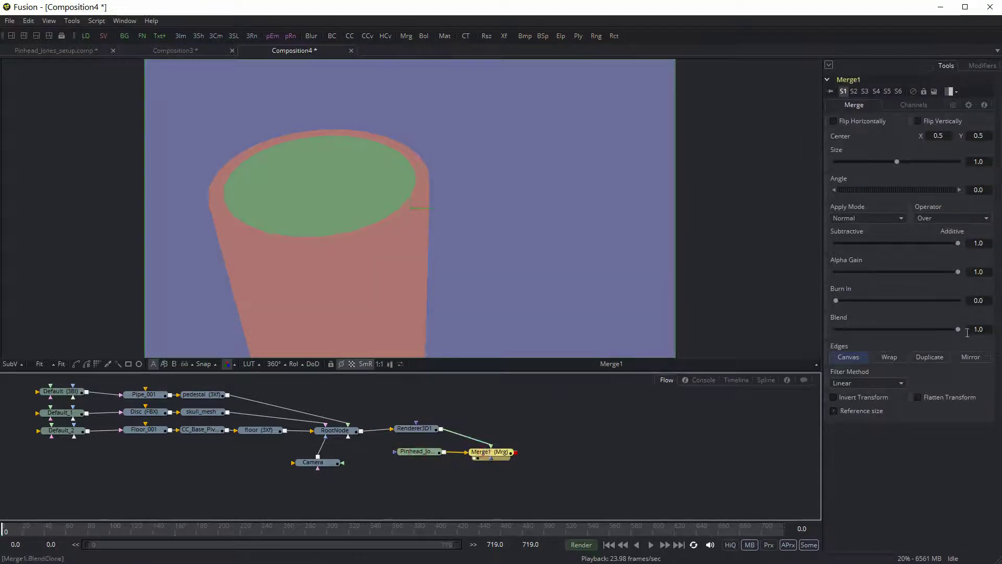
drag(959, 330, 885, 334)
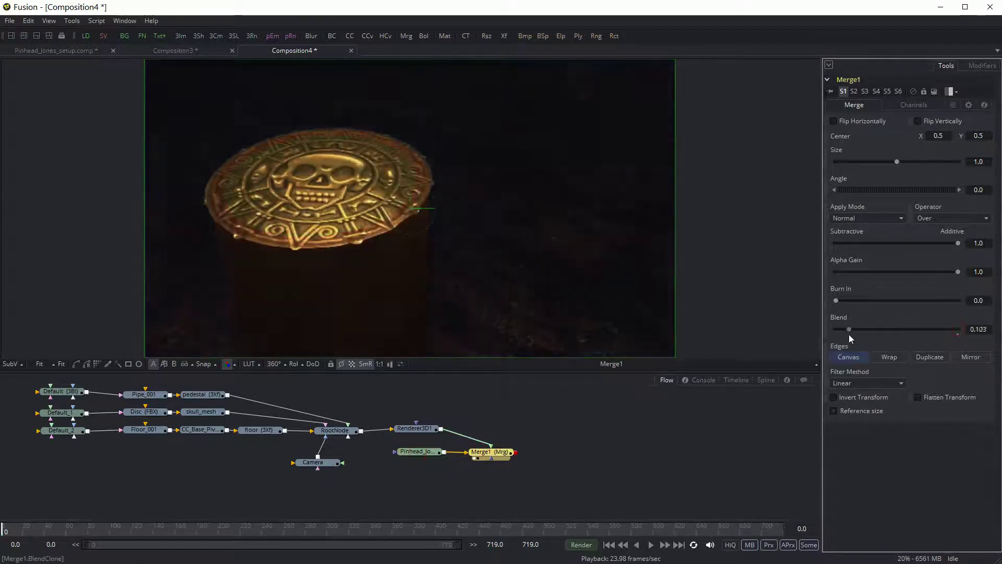
click(351, 528)
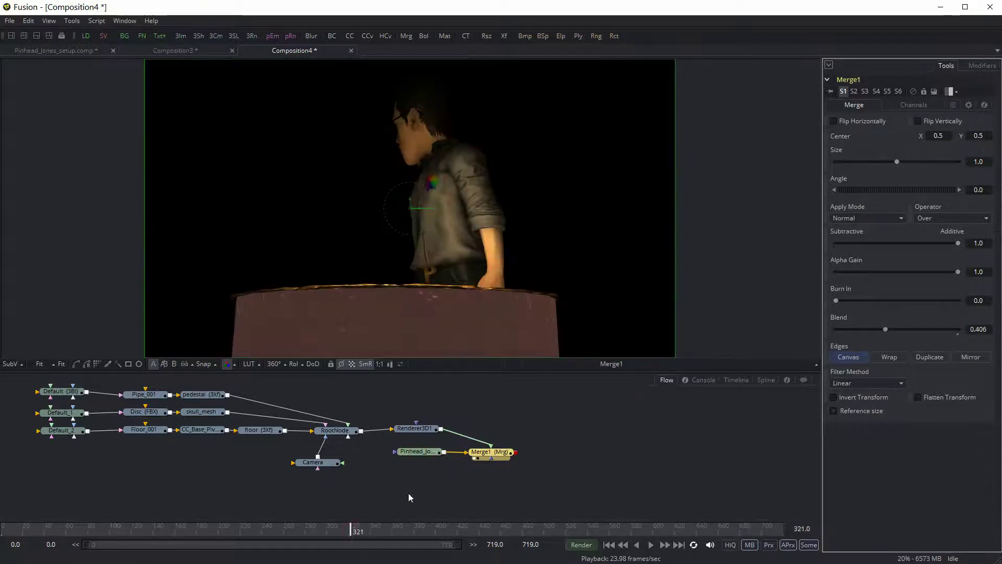
Raise Merge1's Blend to about 0.509 and compare the 3D render with the image sequence at frames 603 and 302.
mouse_move(886, 330)
mouse_down()
mouse_move(920, 330)
mouse_move(834, 332)
mouse_move(979, 332)
mouse_move(828, 334)
mouse_move(981, 330)
mouse_move(821, 334)
mouse_move(973, 332)
mouse_move(831, 332)
mouse_move(890, 331)
mouse_up()
click(658, 526)
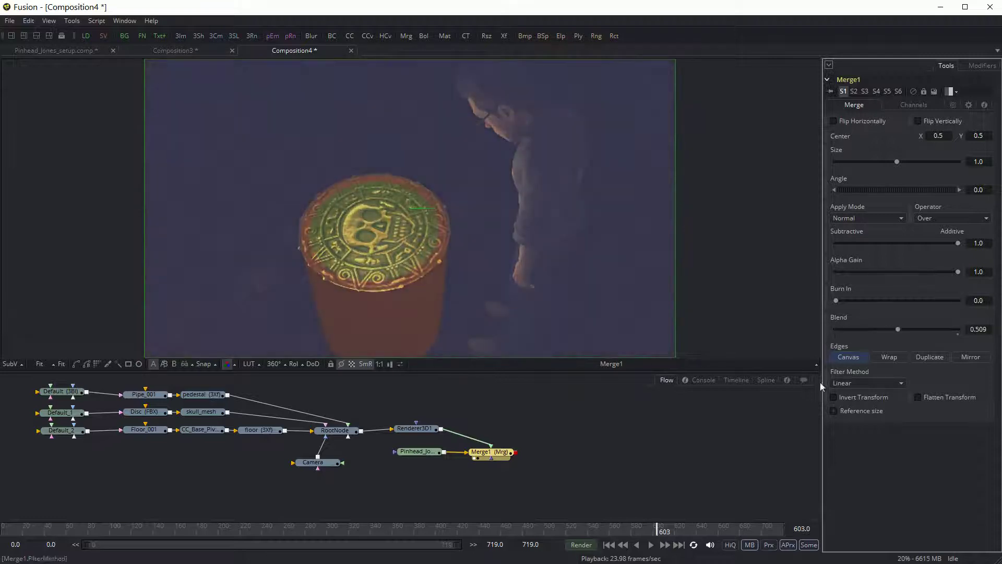
click(377, 401)
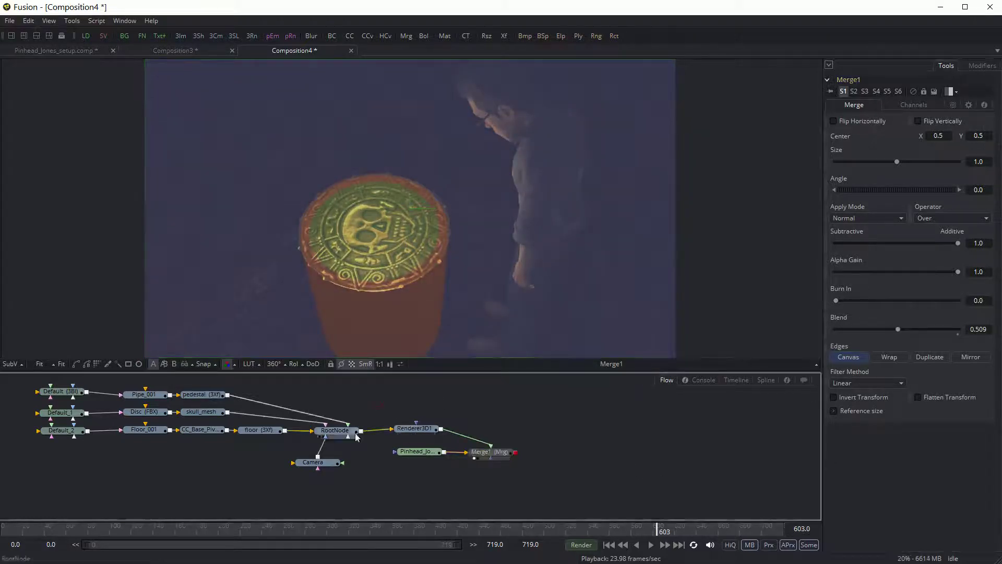
click(591, 528)
click(331, 531)
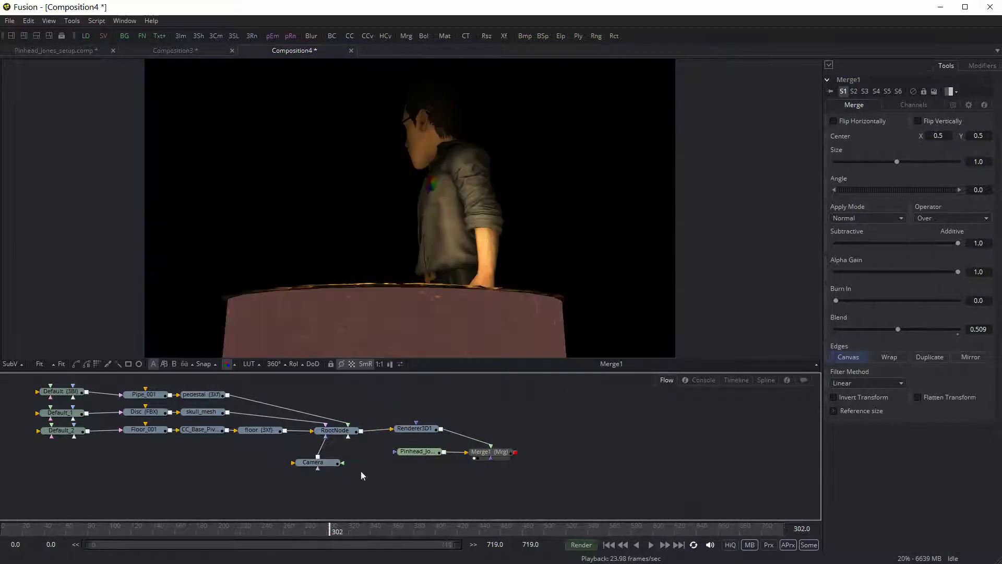
Go to frame 400, set it as the start of the render range, and play the merged result.
drag(136, 533, 160, 531)
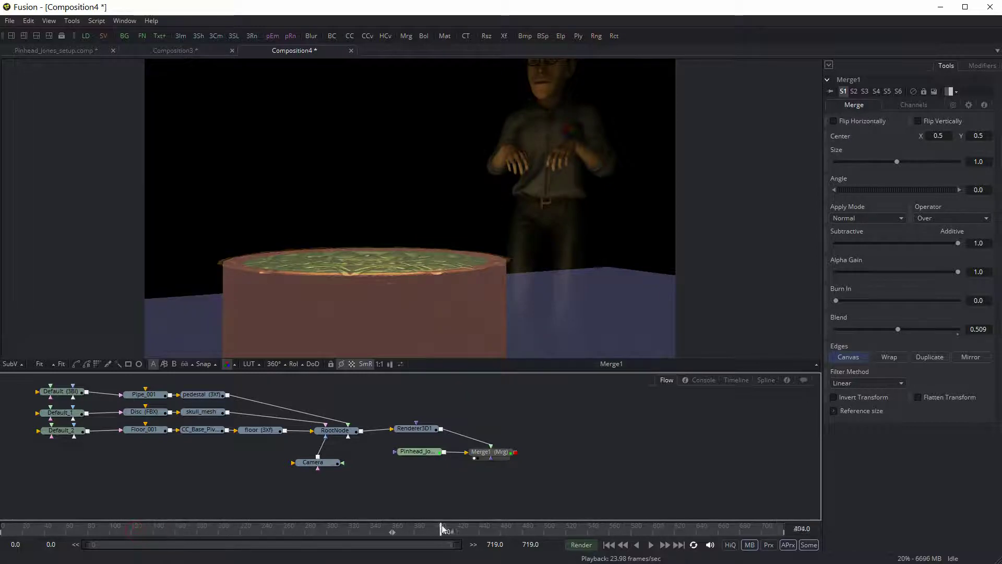
drag(456, 534, 436, 532)
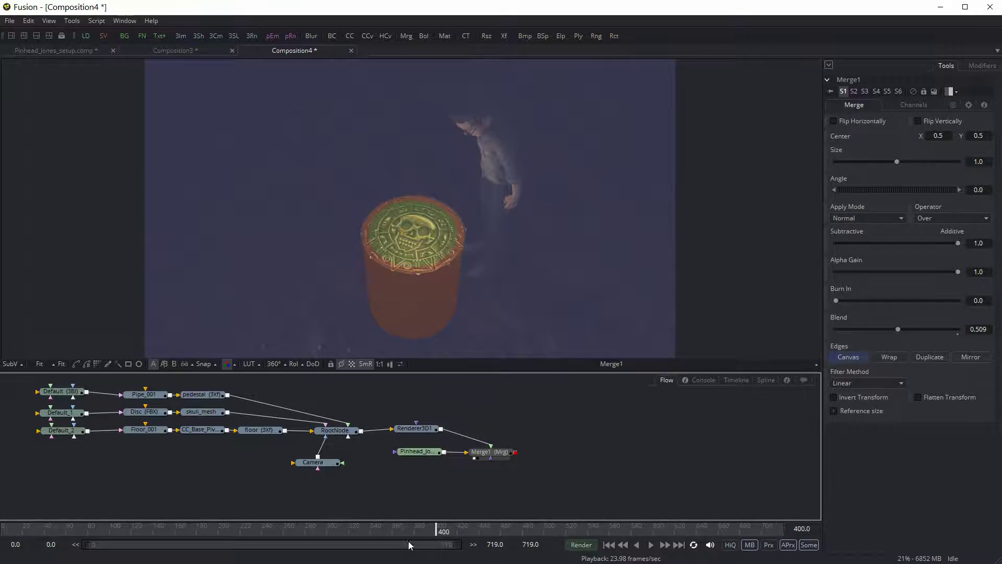
click(77, 549)
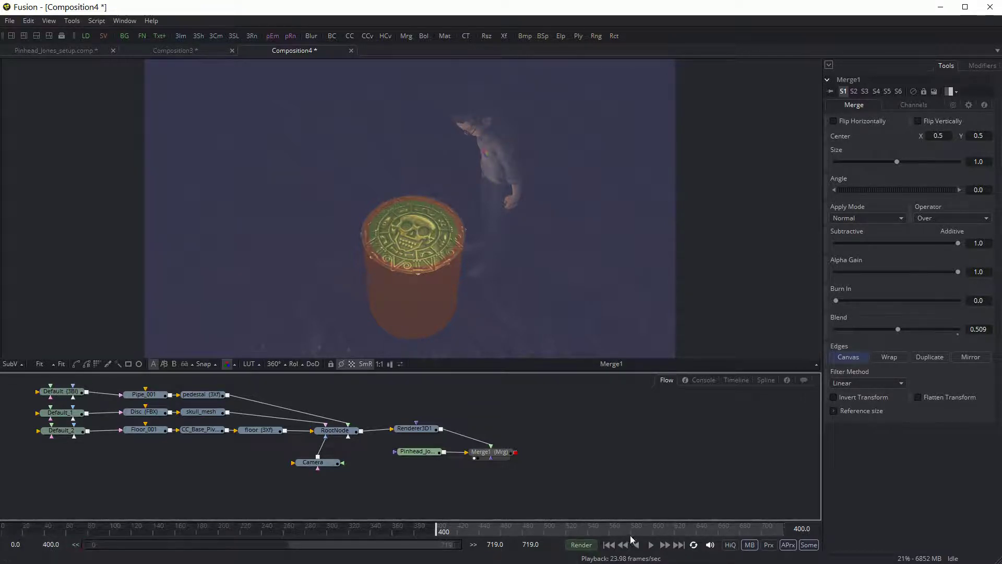
click(652, 546)
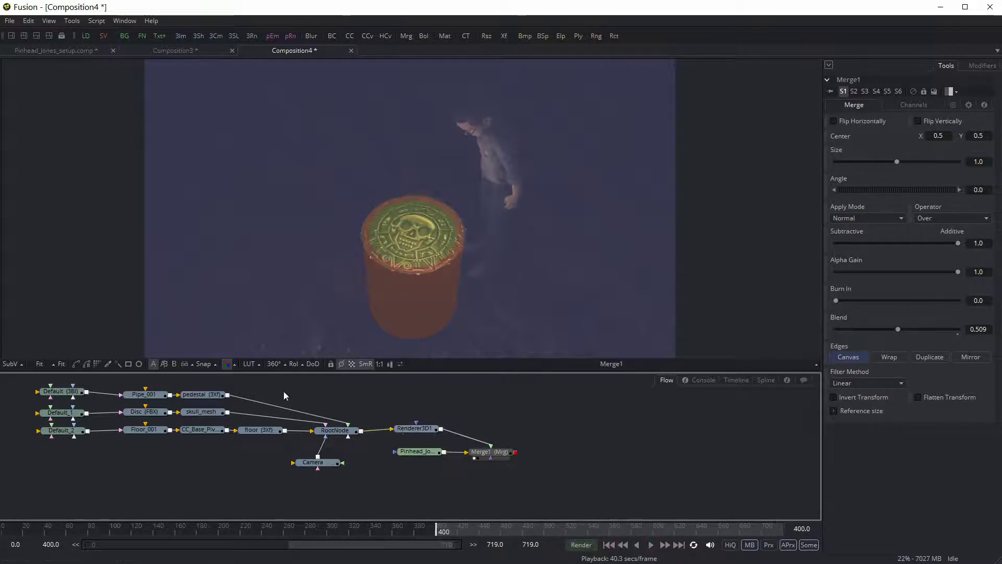
Display RootNode in the viewer and nudge the Renderer3D1, Pinhead_Jones_HD Loader, Merge1 and Camera nodes in the flow.
click(340, 435)
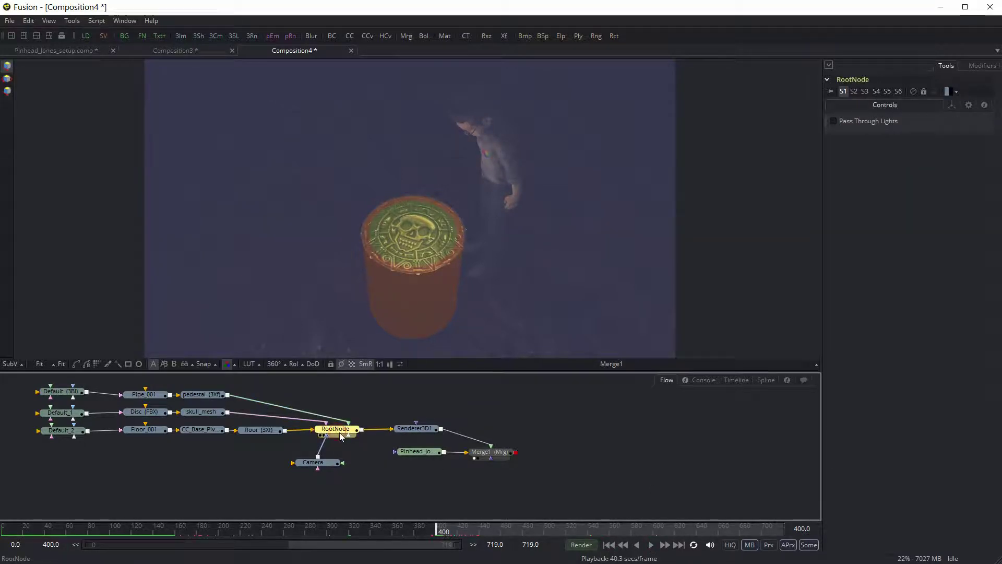
drag(339, 431, 330, 295)
drag(427, 413, 490, 459)
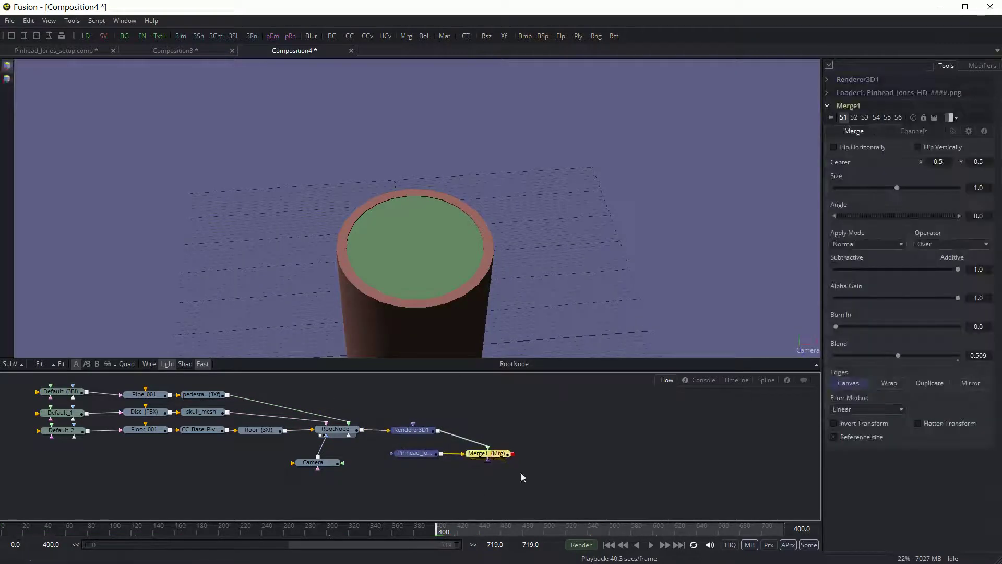
click(341, 434)
drag(322, 462, 318, 463)
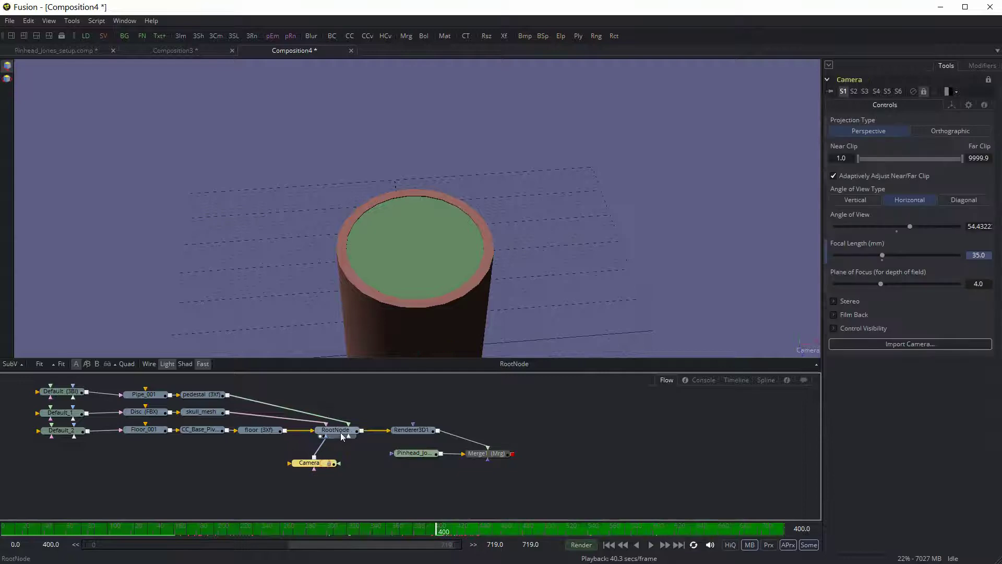
Switch the RootNode 3D view to Perspective to see the pedestal from outside the imported camera.
click(342, 429)
right_click(808, 350)
click(843, 384)
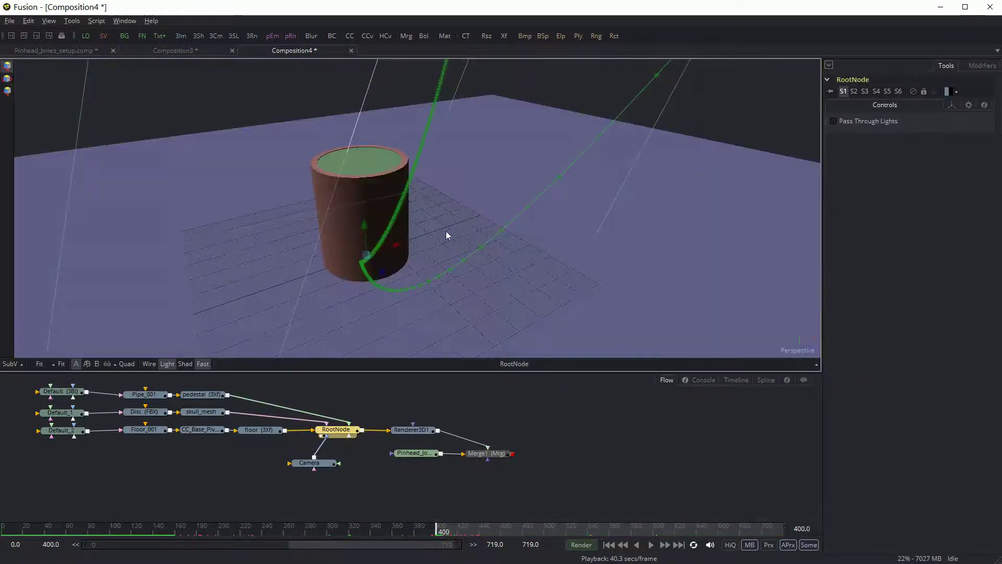
drag(475, 240, 511, 280)
Review the Camera node's settings and its lock state, and reselect RootNode.
drag(331, 463, 338, 460)
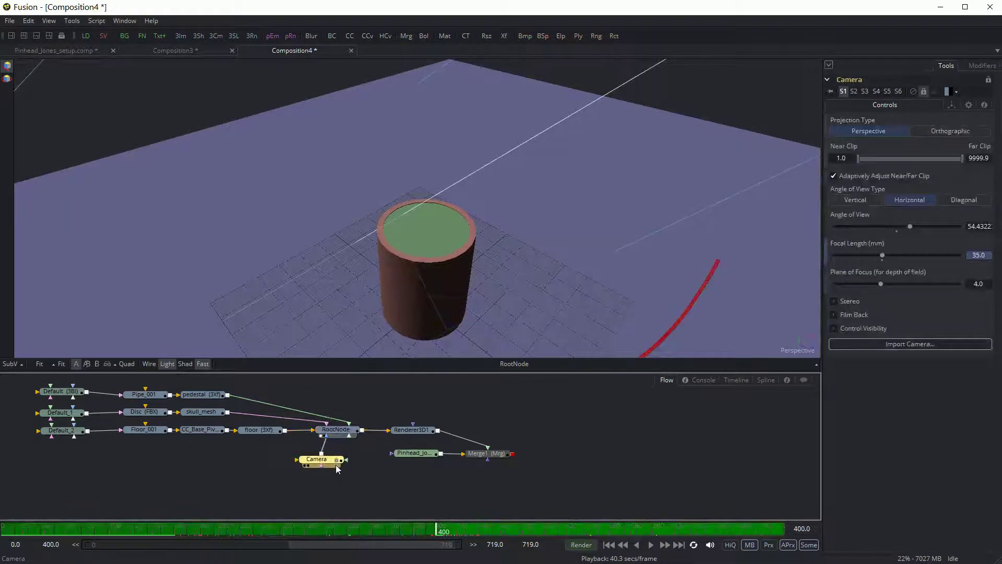
drag(336, 464, 334, 466)
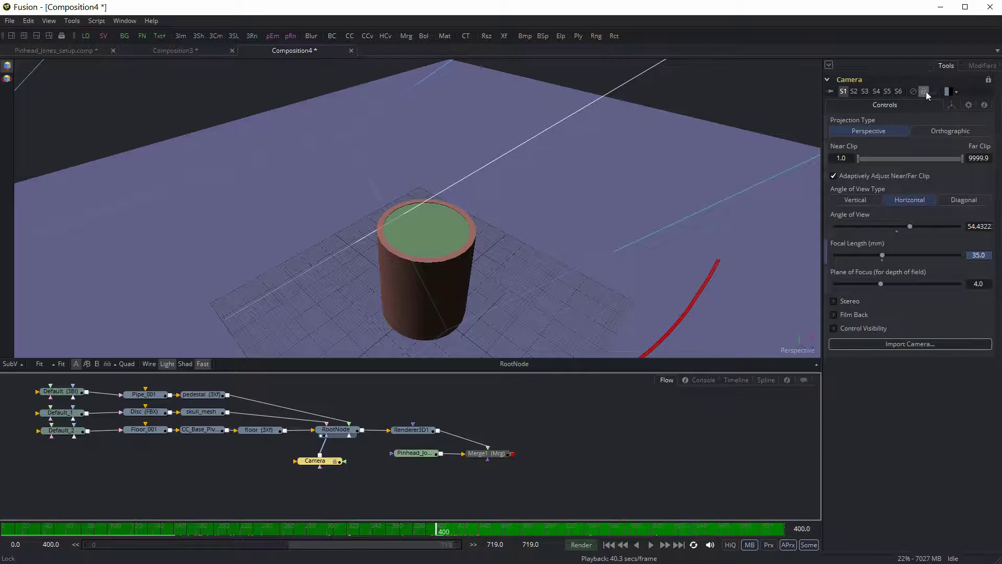
drag(323, 461, 322, 462)
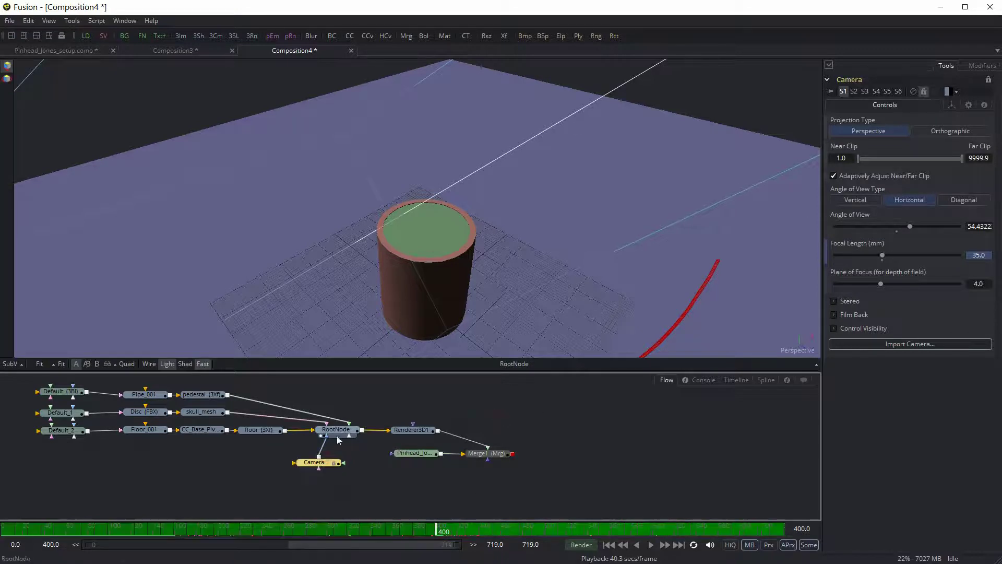
click(337, 429)
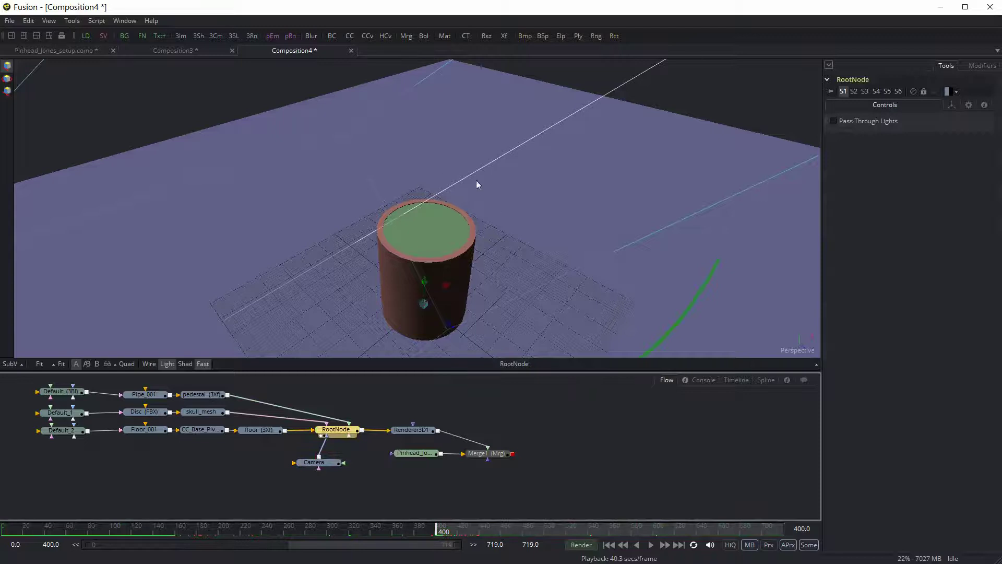
Review the three Default material nodes and the Pipe_001 FBX mesh settings in the flow.
drag(273, 464, 298, 508)
drag(76, 406, 102, 496)
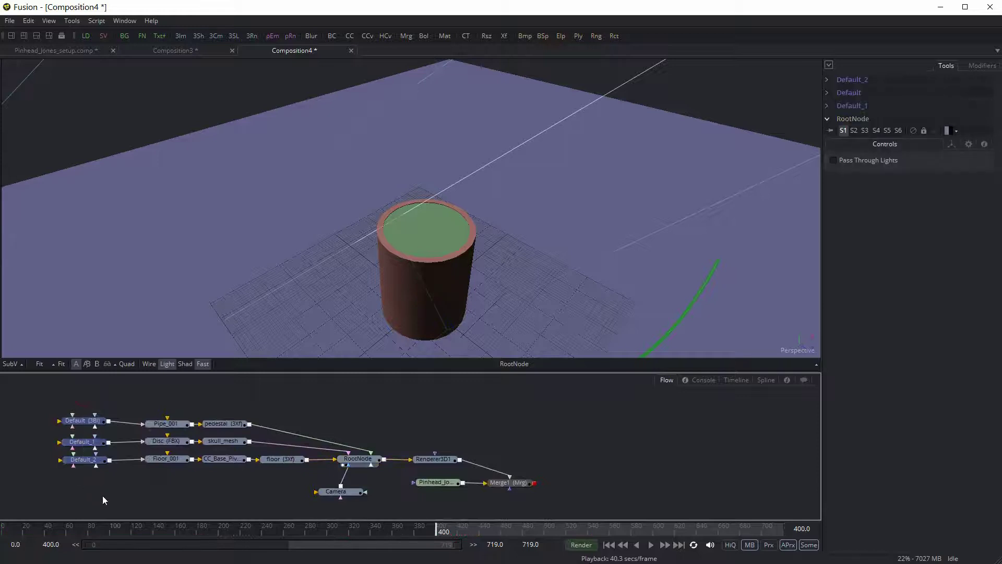
click(174, 429)
drag(299, 406, 292, 411)
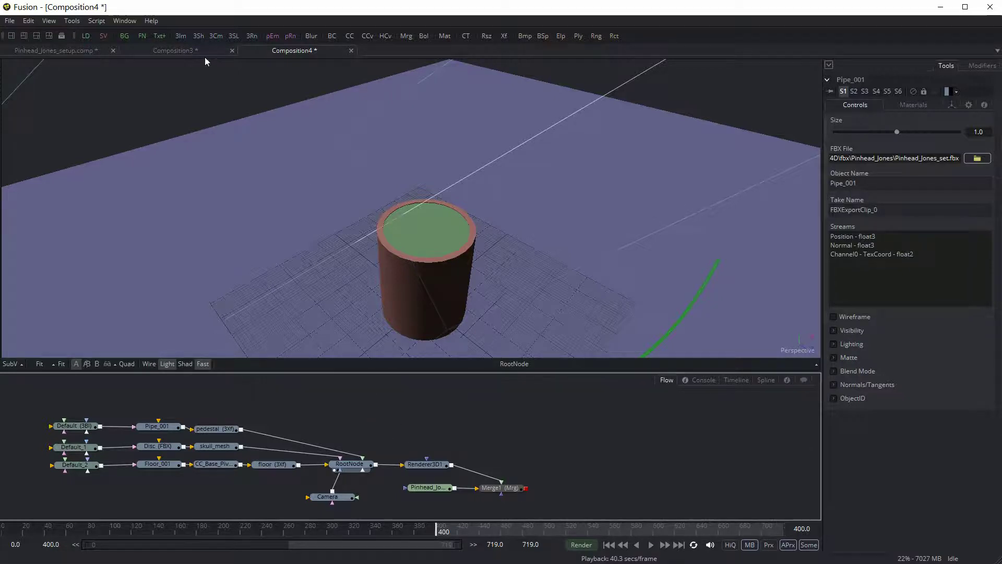
Add a Shape3D node, connect it to RootNode, and place it above RootNode in the flow.
click(199, 36)
drag(393, 431, 352, 469)
drag(371, 419, 375, 423)
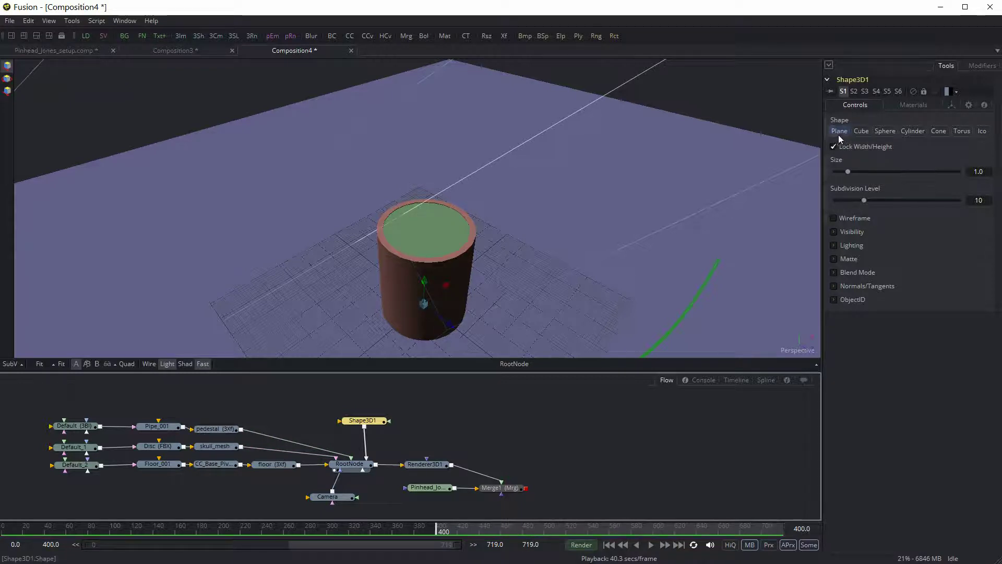
Make Shape3D1 a torus with a radius of about 3.718 and a section of about 0.107.
click(962, 133)
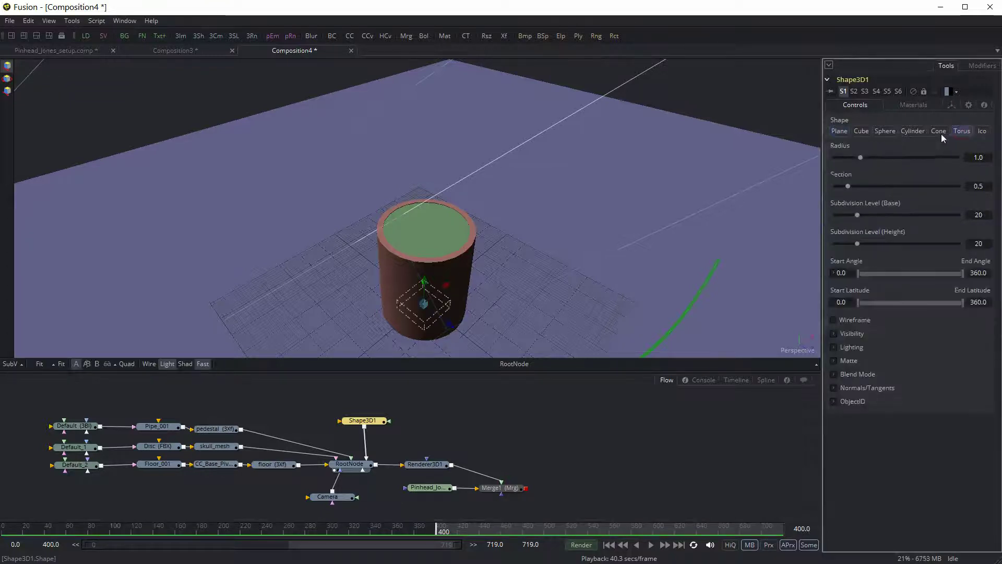
drag(860, 157, 938, 155)
drag(850, 185, 840, 184)
drag(941, 155, 925, 158)
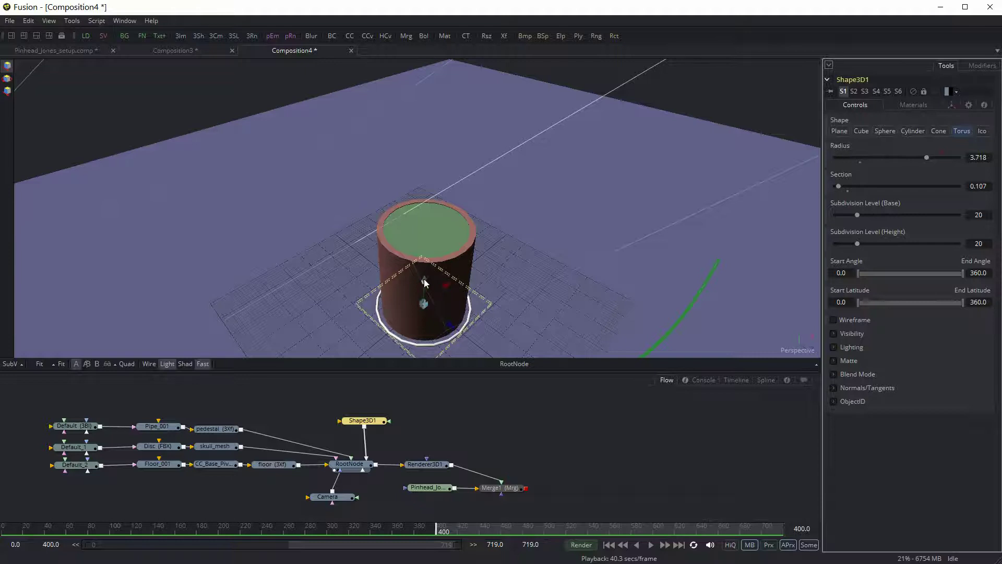
Raise the torus vertically to the pedestal's top rim and check its fit from above.
drag(424, 284, 424, 206)
drag(543, 321, 441, 157)
right_click(545, 282)
drag(552, 283, 544, 194)
drag(471, 179, 596, 382)
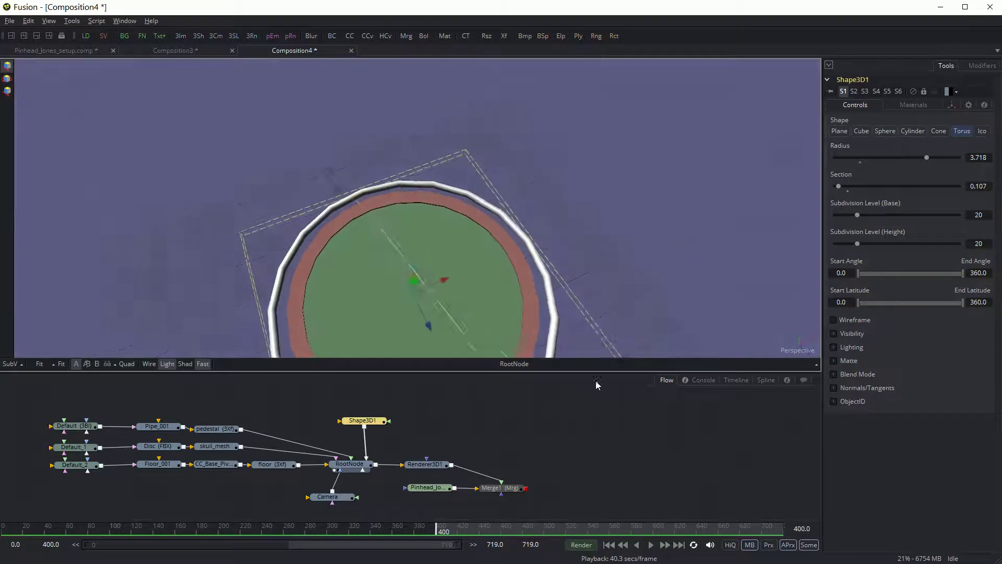
drag(652, 242, 618, 189)
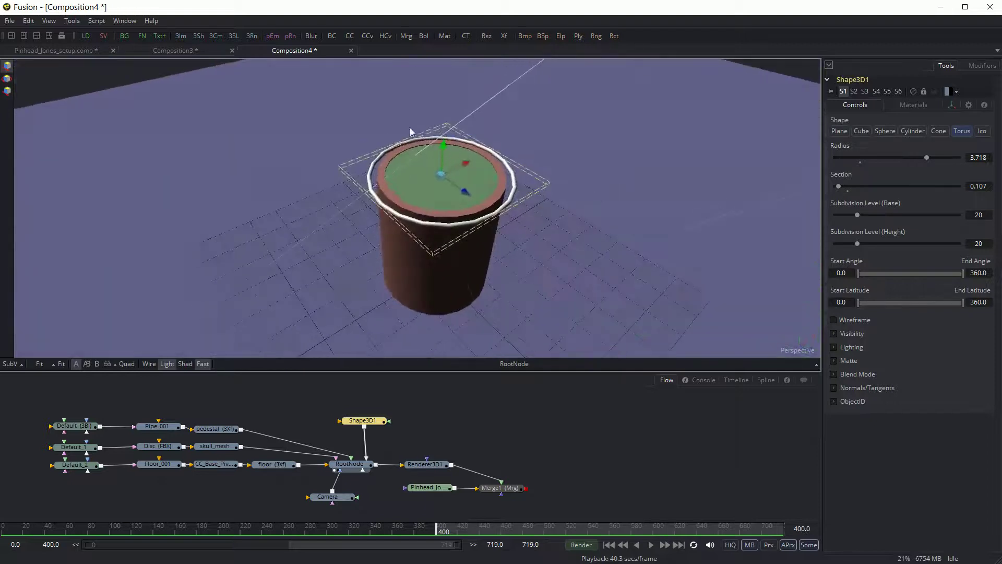
Display the Merge1 composite to check the torus against the image sequence, and return RootNode to the viewer.
click(426, 415)
drag(499, 487, 558, 276)
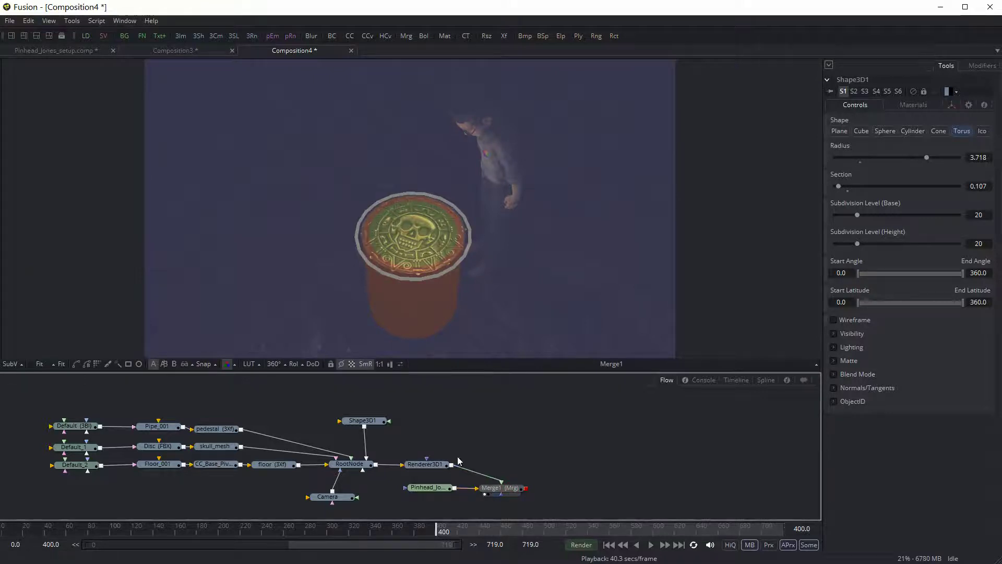
click(357, 469)
drag(357, 468, 328, 343)
Move Shape3D1 above the skull_mesh node and add a pEmitter connected to a pRender, both placed above RootNode.
mouse_move(431, 416)
mouse_down()
mouse_move(425, 431)
mouse_move(437, 424)
mouse_up()
drag(379, 444, 282, 427)
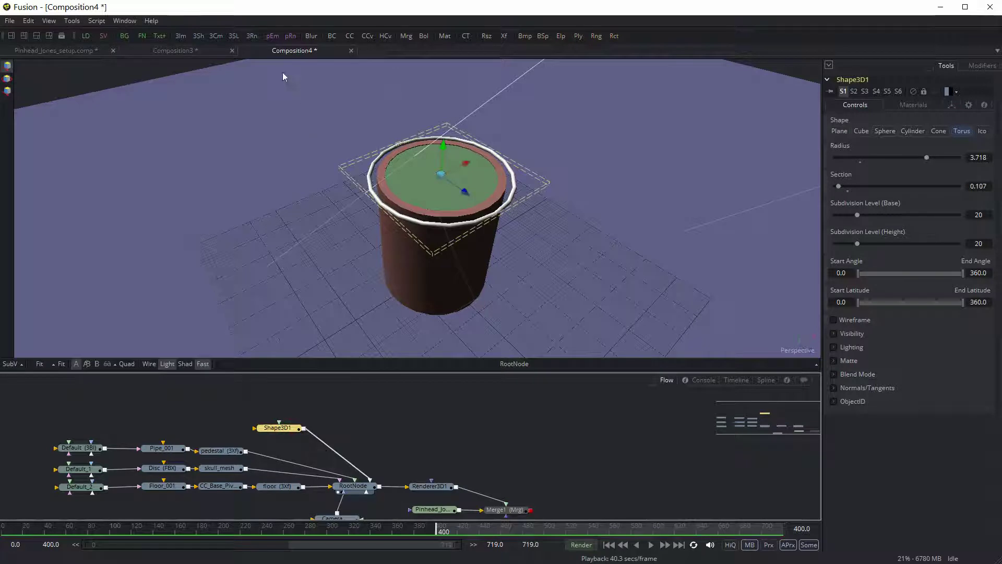
click(273, 38)
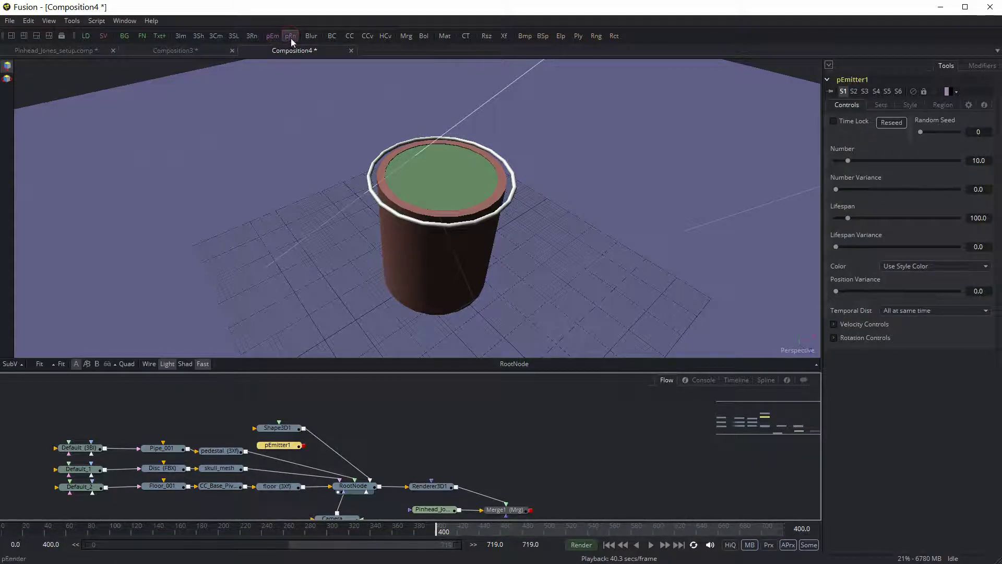
click(290, 37)
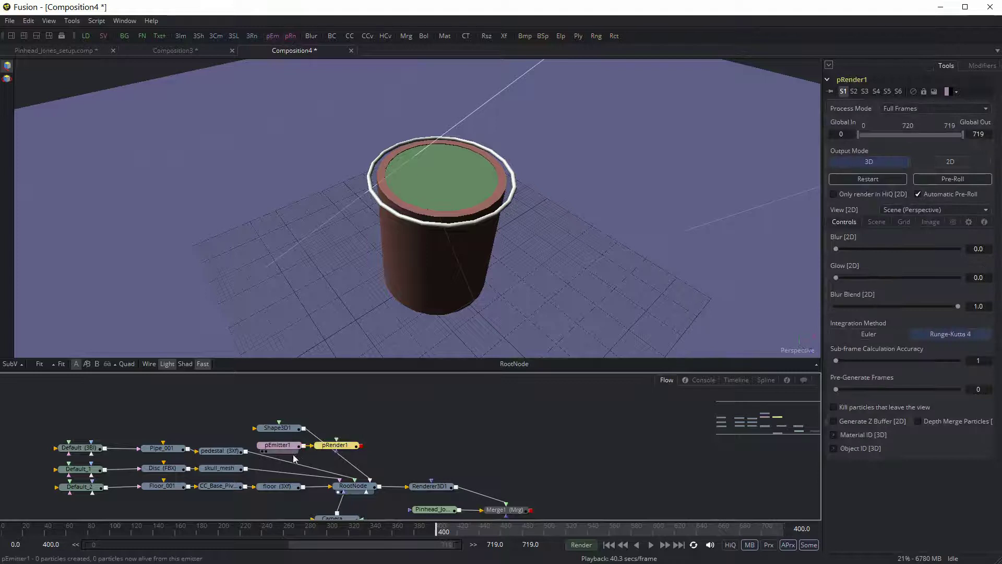
drag(346, 449, 473, 428)
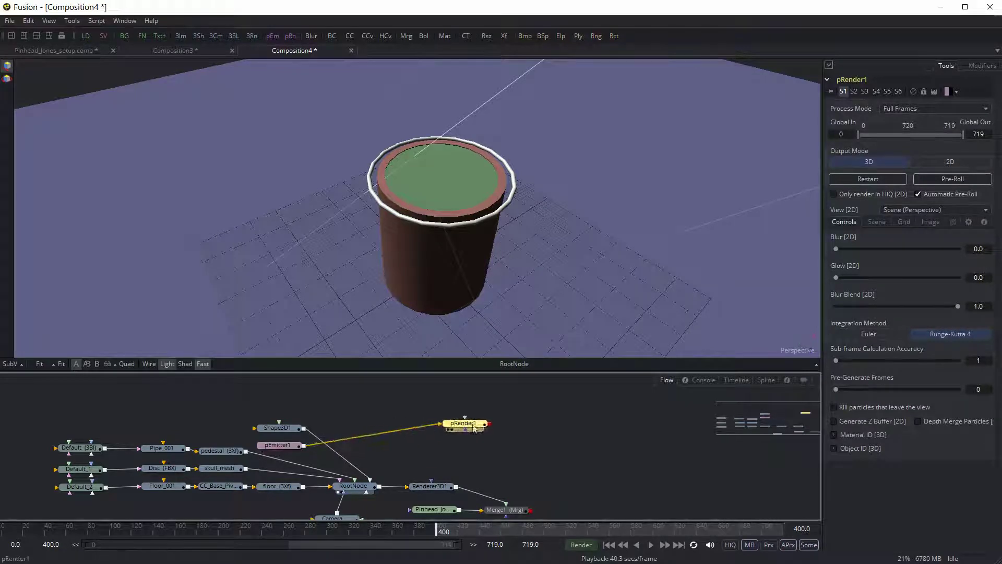
drag(281, 449, 399, 424)
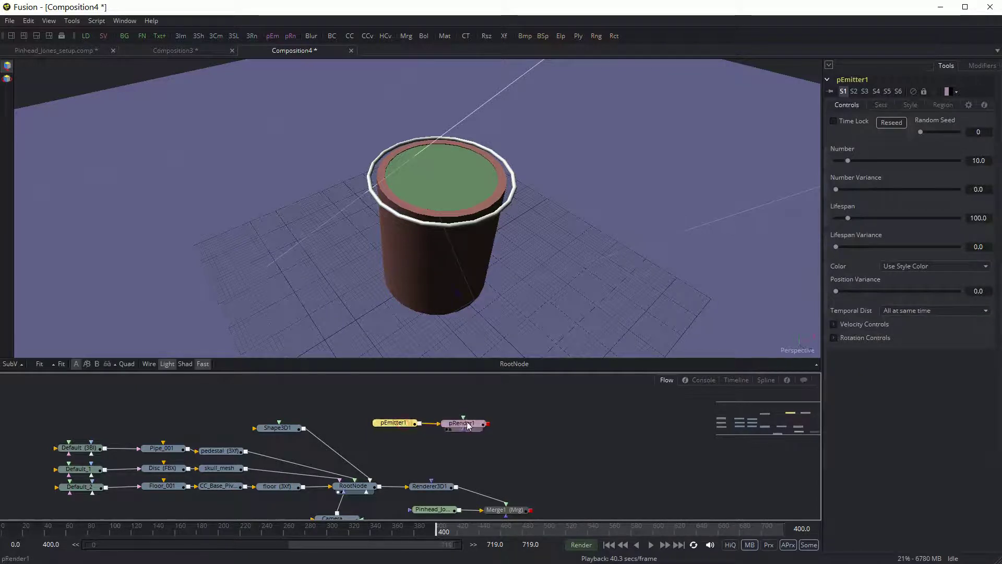
Display pRender1 in the viewer to see the particle system in 3D.
click(443, 424)
drag(472, 429, 479, 320)
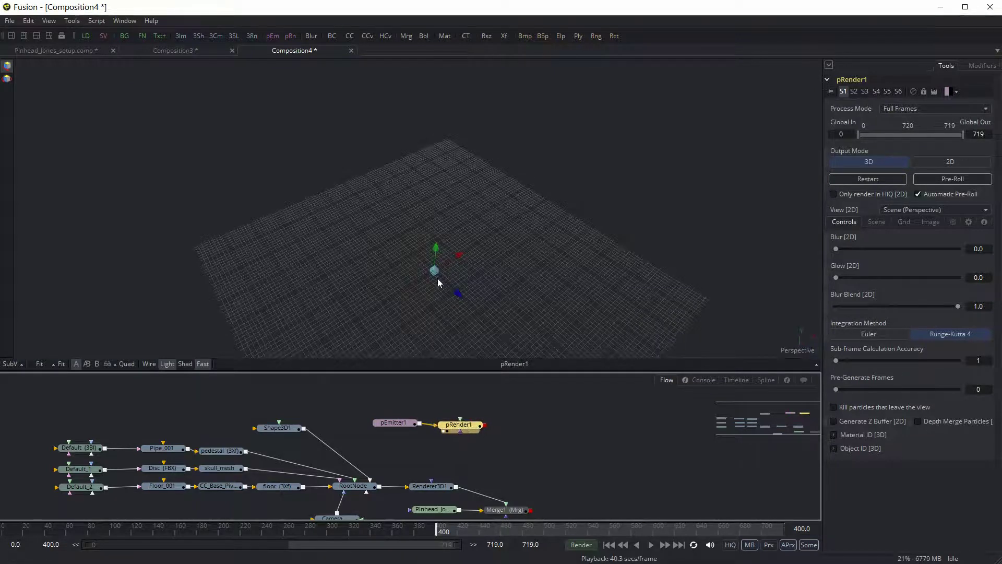
drag(462, 429, 462, 426)
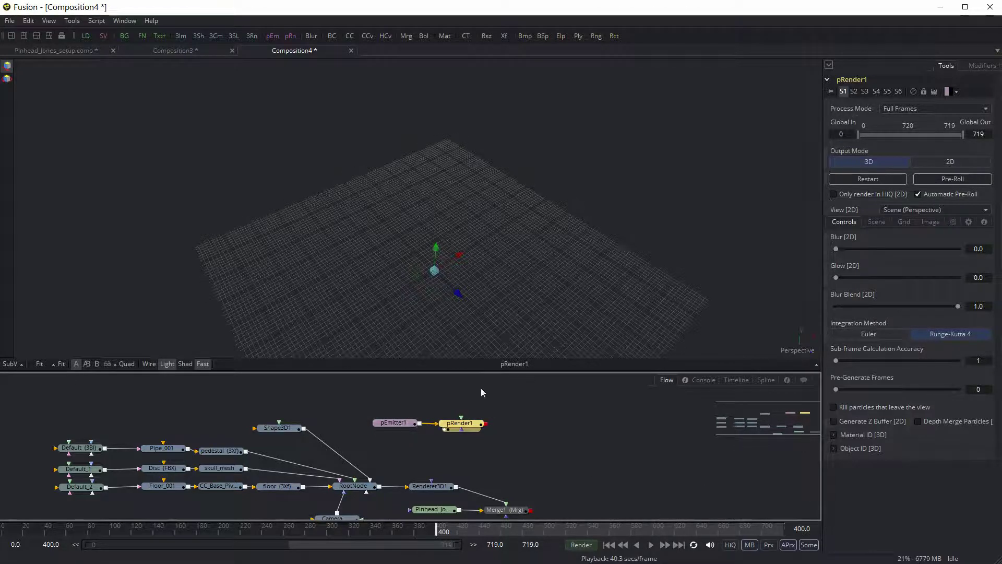
Set pEmitter1's particle Velocity to 1.0 and inspect the emitted particles from a closer angle.
click(396, 423)
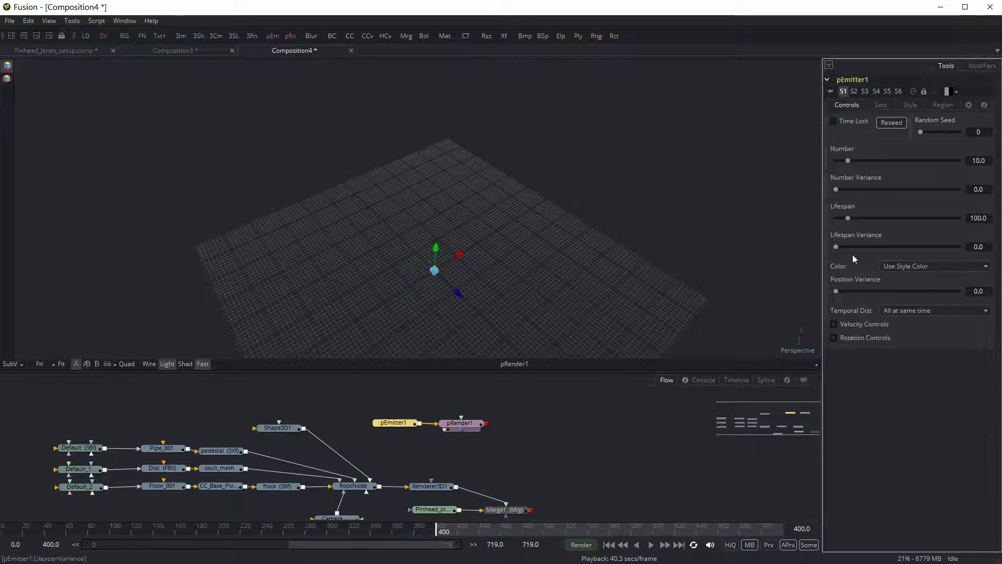
click(834, 324)
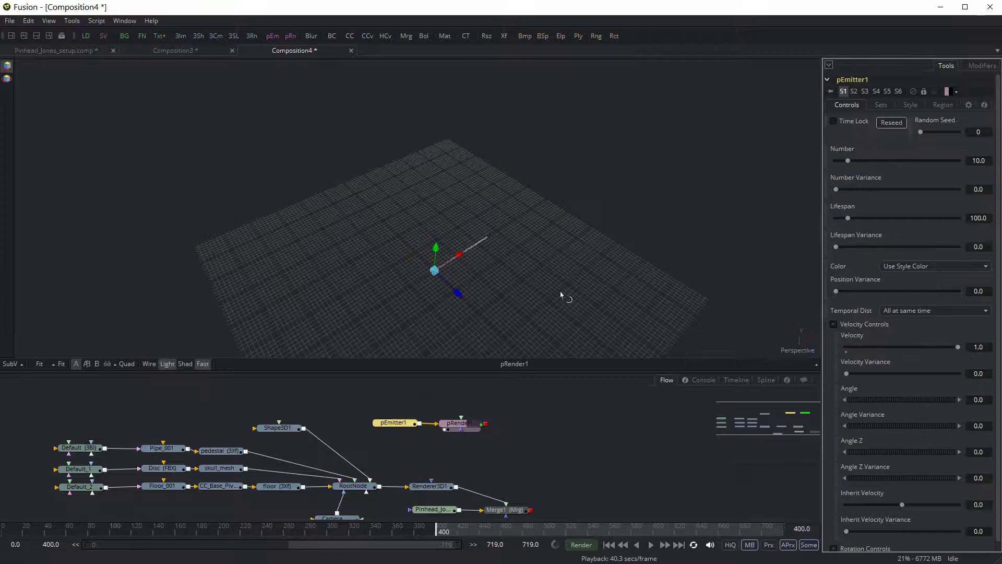
drag(525, 315, 505, 340)
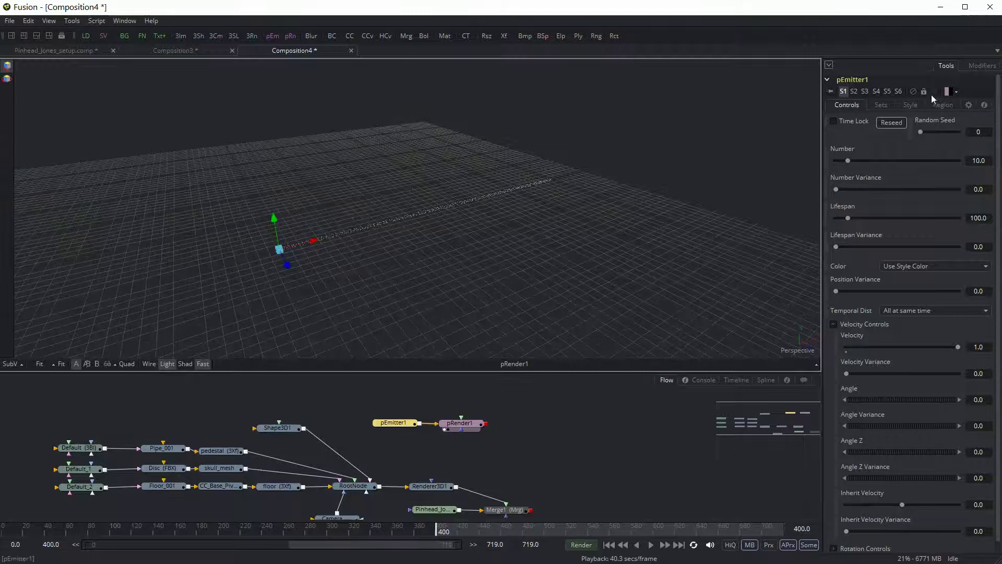
Set pEmitter1's particle style to Blob and enlarge its spherical emission region to a size of 1.0.
click(913, 104)
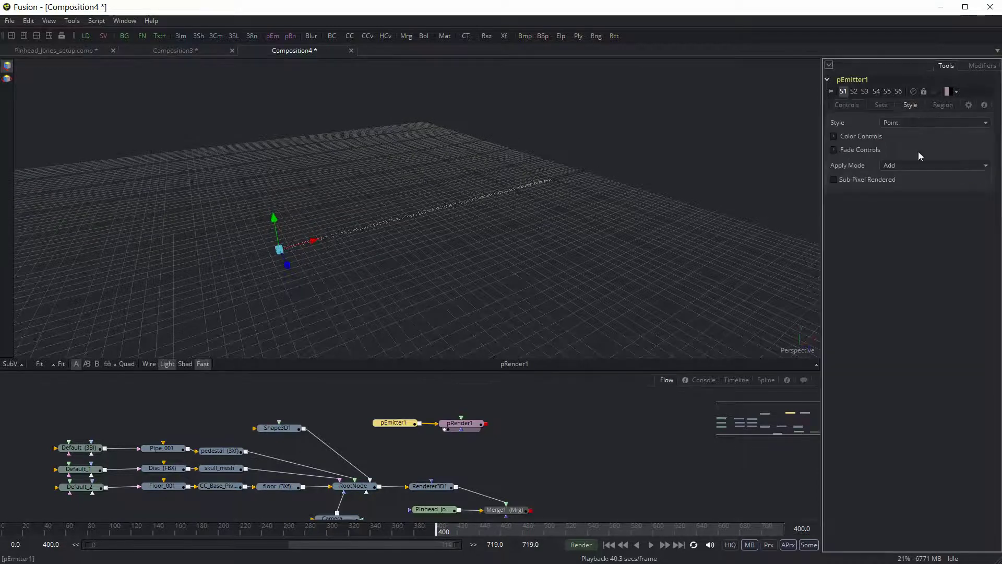
click(909, 123)
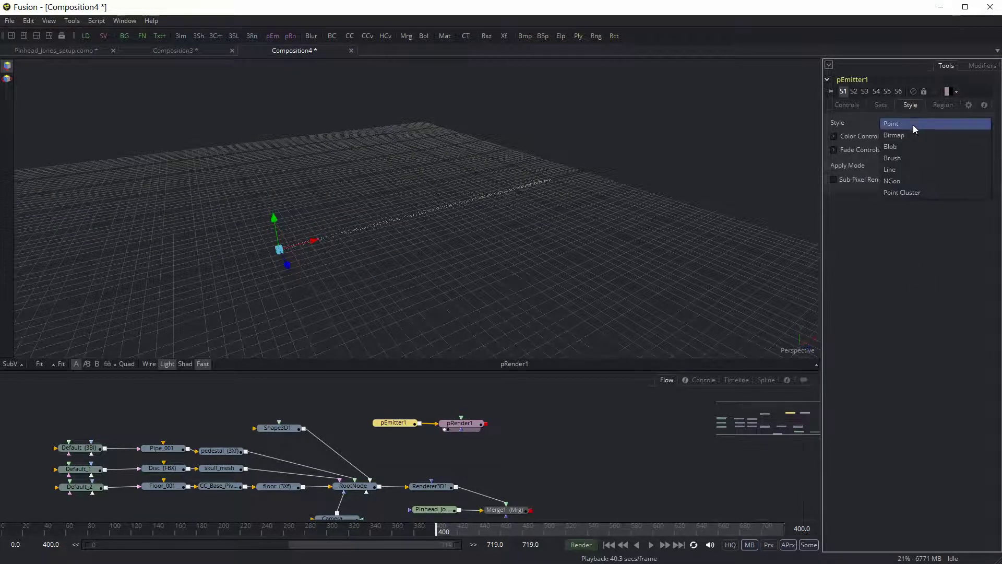
click(902, 146)
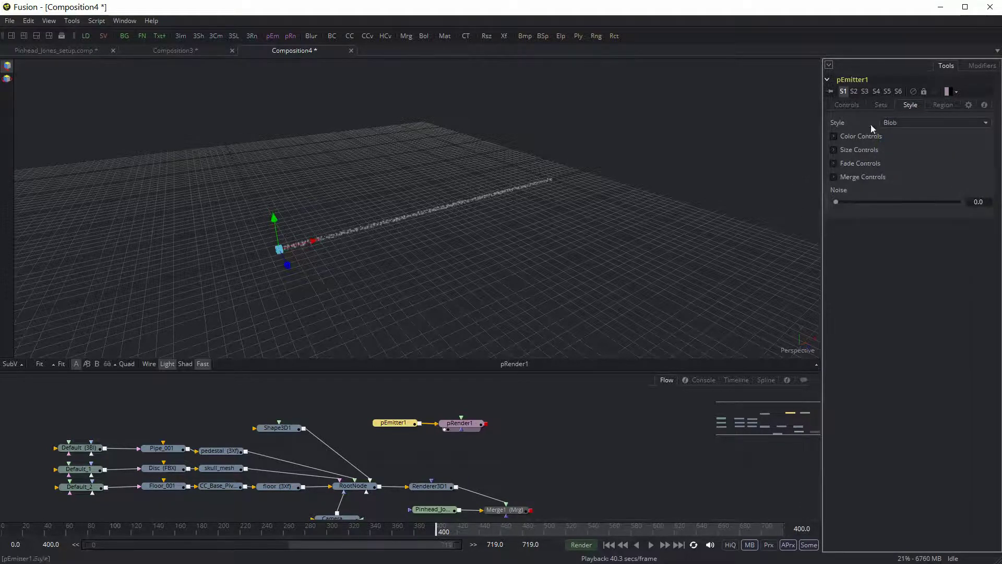
click(944, 104)
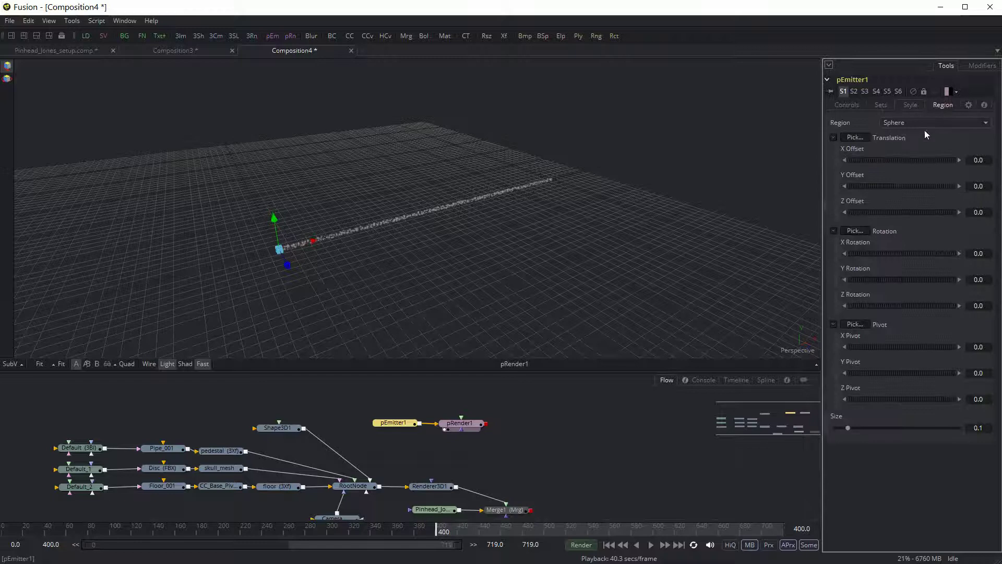
drag(849, 428, 922, 428)
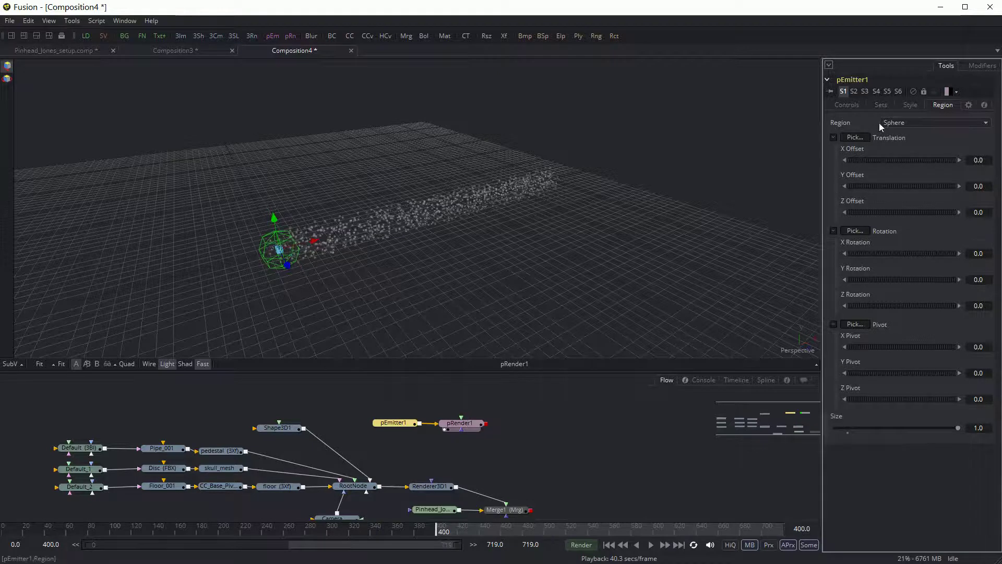
Play the particle animation and set pEmitter1's Lifespan to 50 and Lifespan Variance to 25.
click(651, 545)
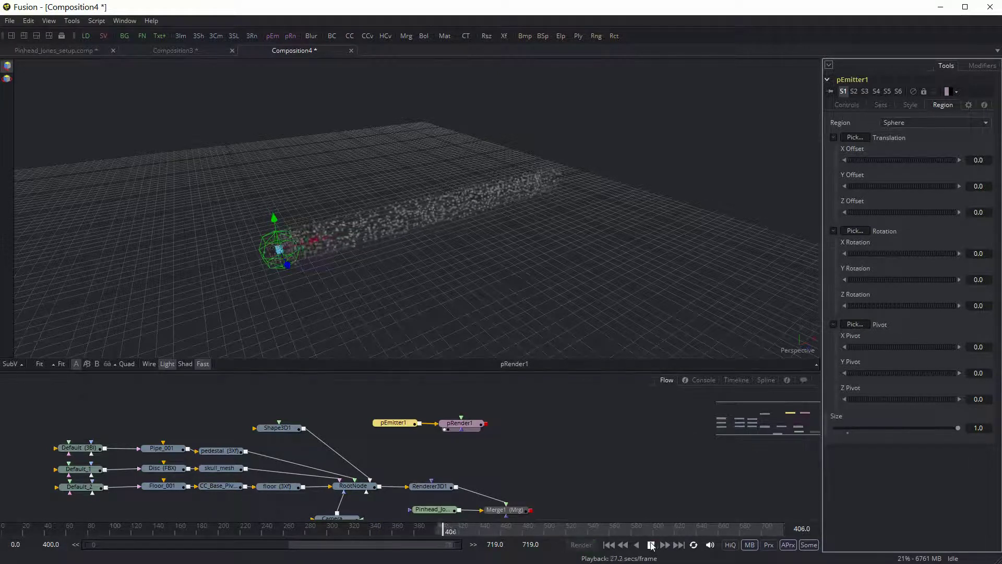
drag(531, 286, 407, 270)
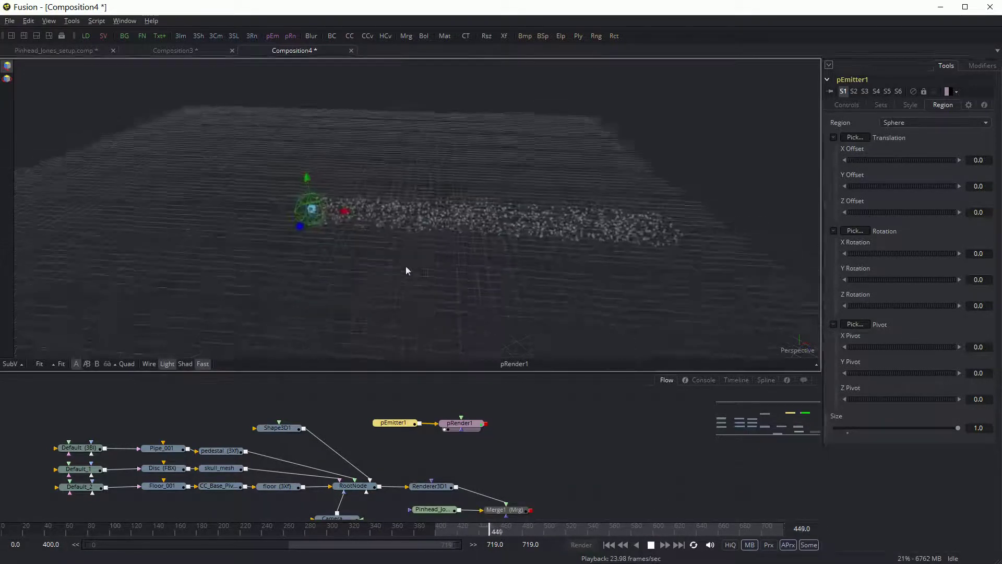
drag(597, 289, 606, 298)
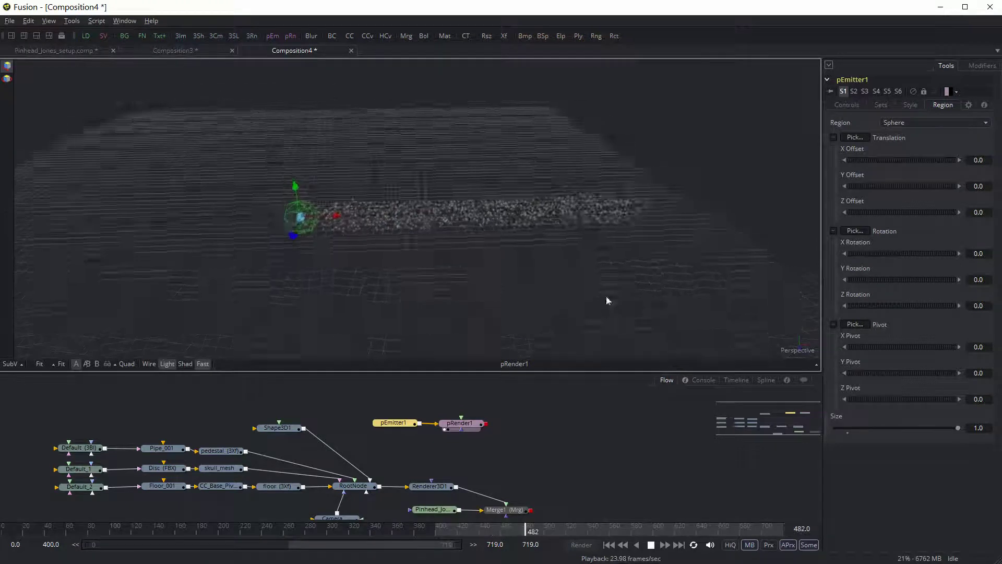
click(847, 104)
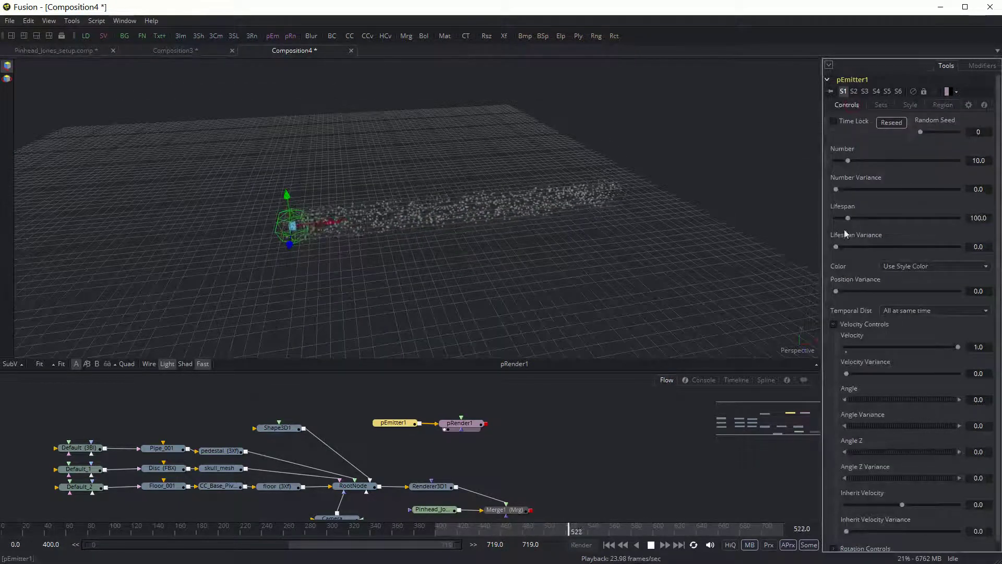
click(978, 218)
text(50)
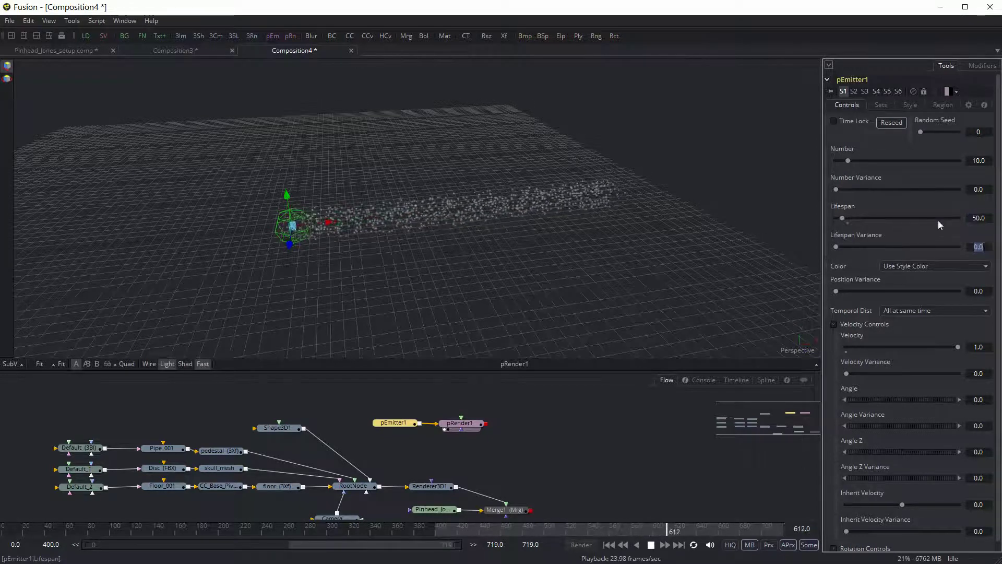
key(Tab)
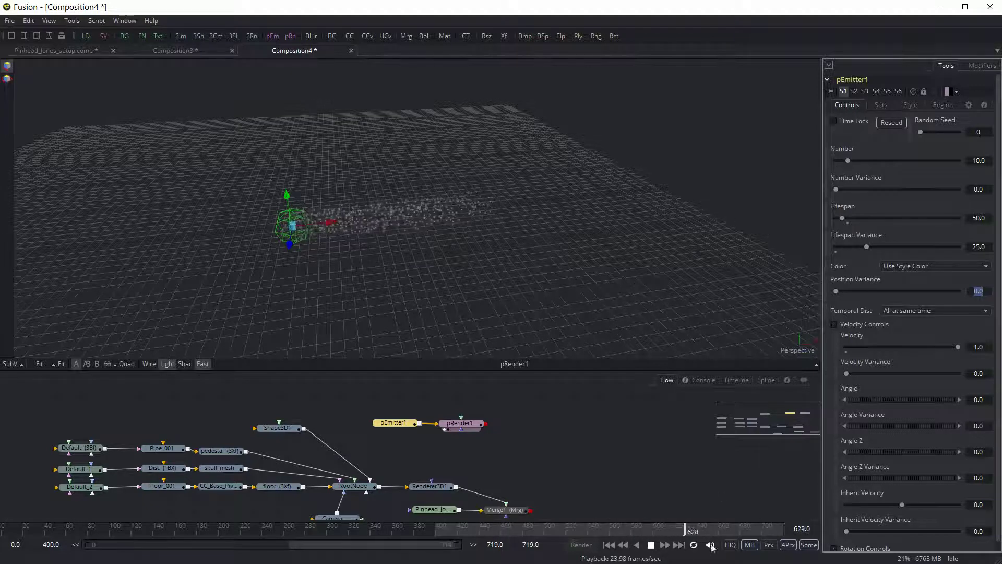
Set pEmitter1's particle Velocity to 0.5 and Velocity Variance to 0.2.
drag(958, 347, 882, 347)
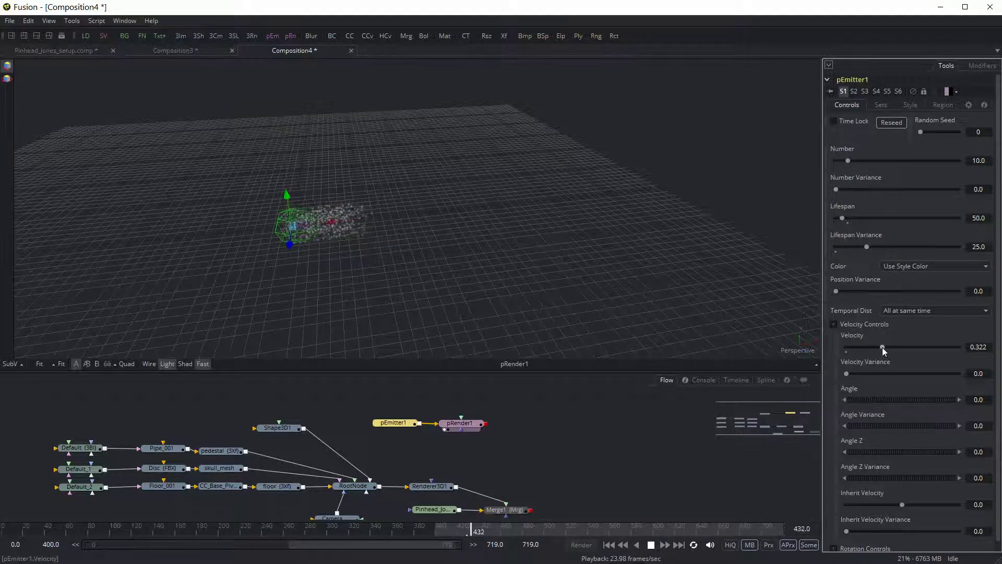
key(Tab)
text(0.5)
key(Tab)
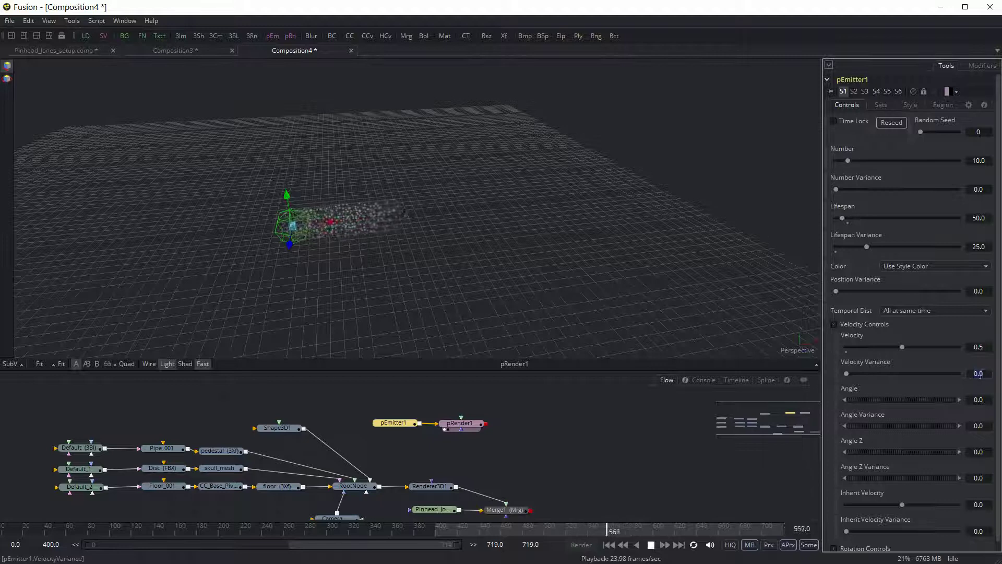
text(0.2)
key(Tab)
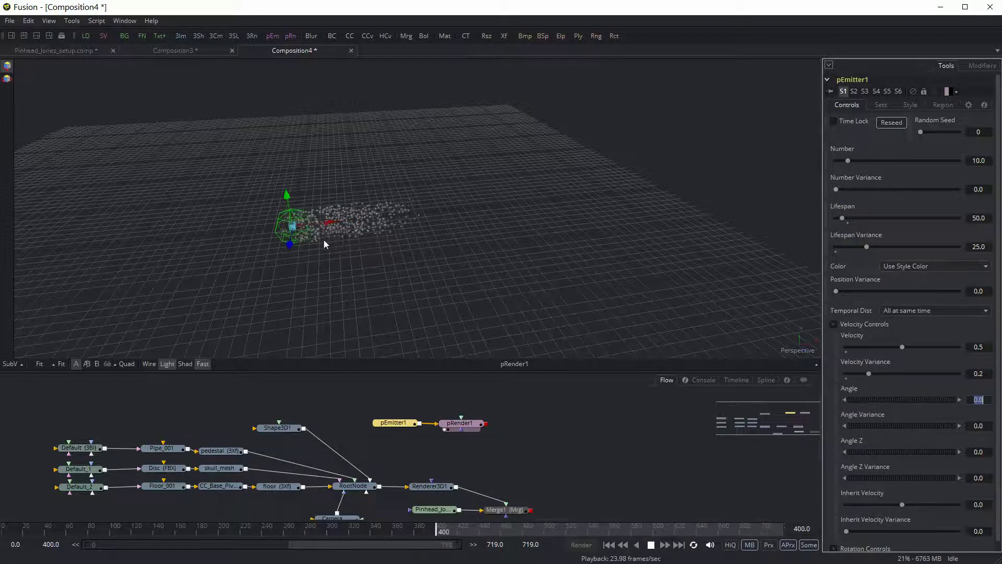
Try higher Velocity Variance values, settle on 0.5, then stop playback and return to frame 400.
drag(870, 374, 936, 374)
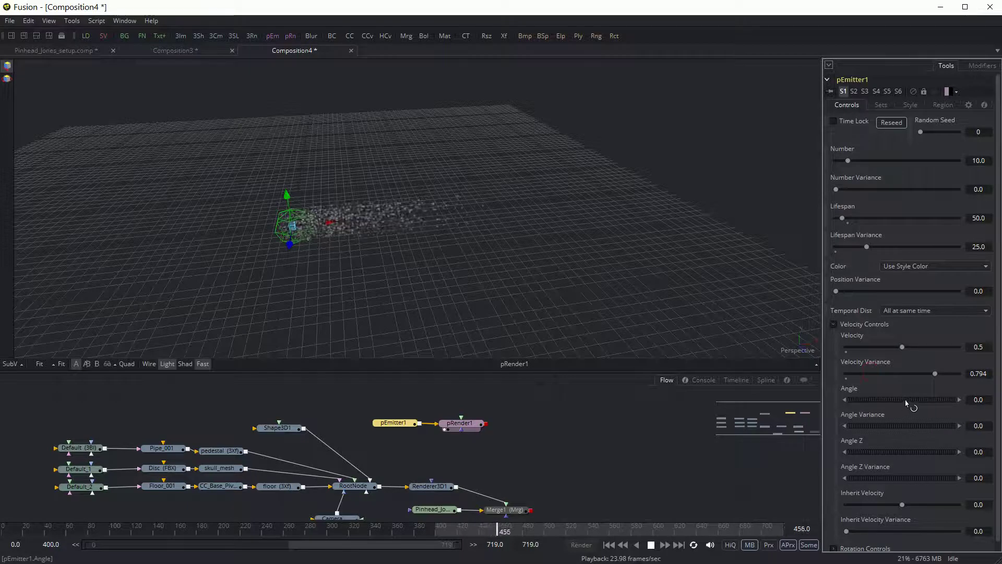
drag(932, 377, 903, 374)
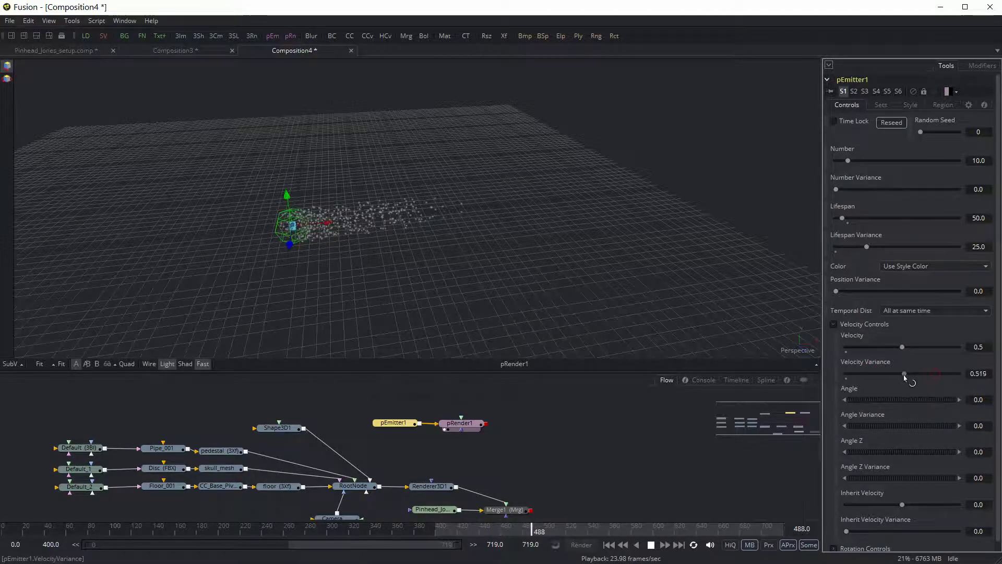
double_click(979, 374)
text(0.5)
key(Tab)
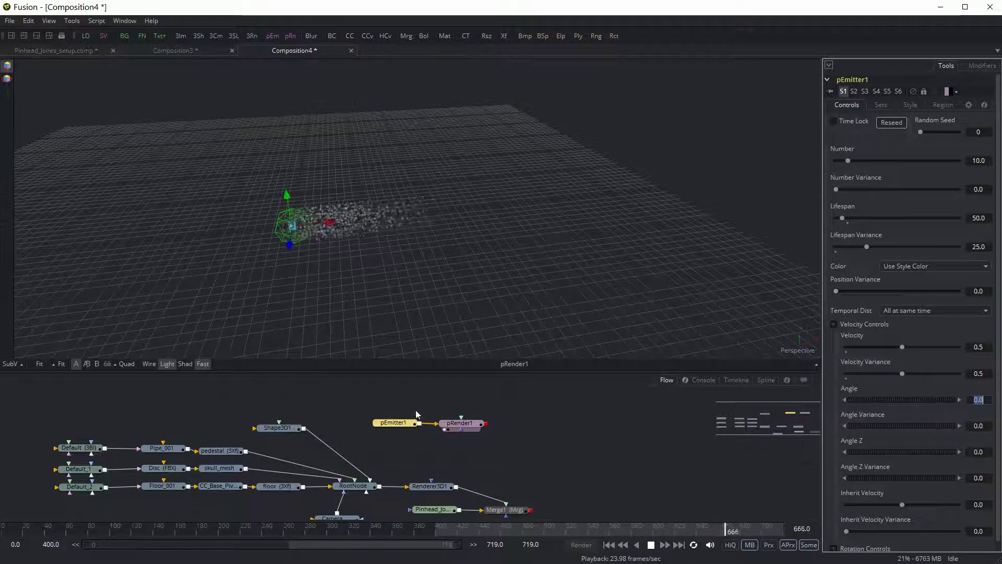
click(651, 545)
click(609, 545)
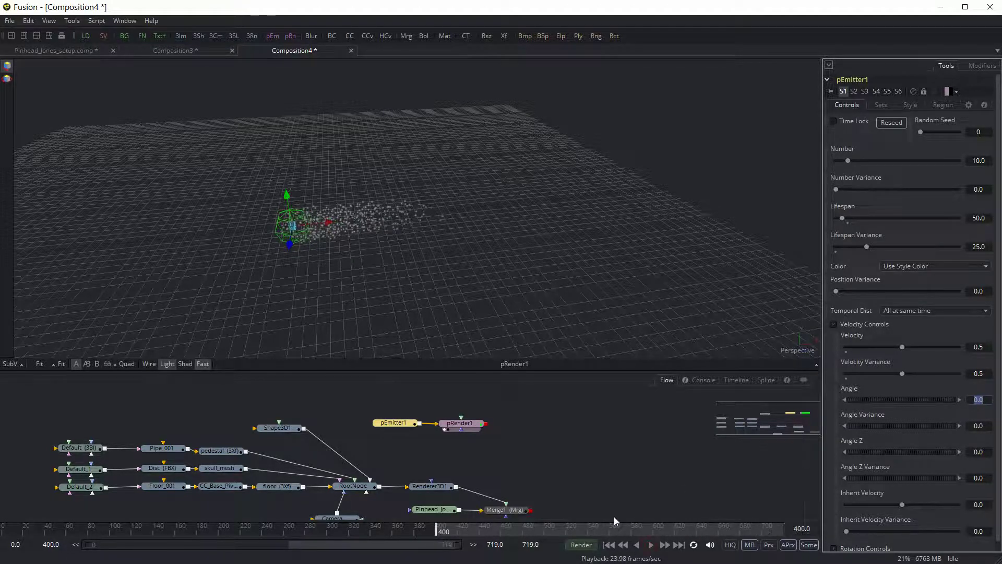
Change pEmitter1's emission region from a sphere to Mesh.
click(389, 429)
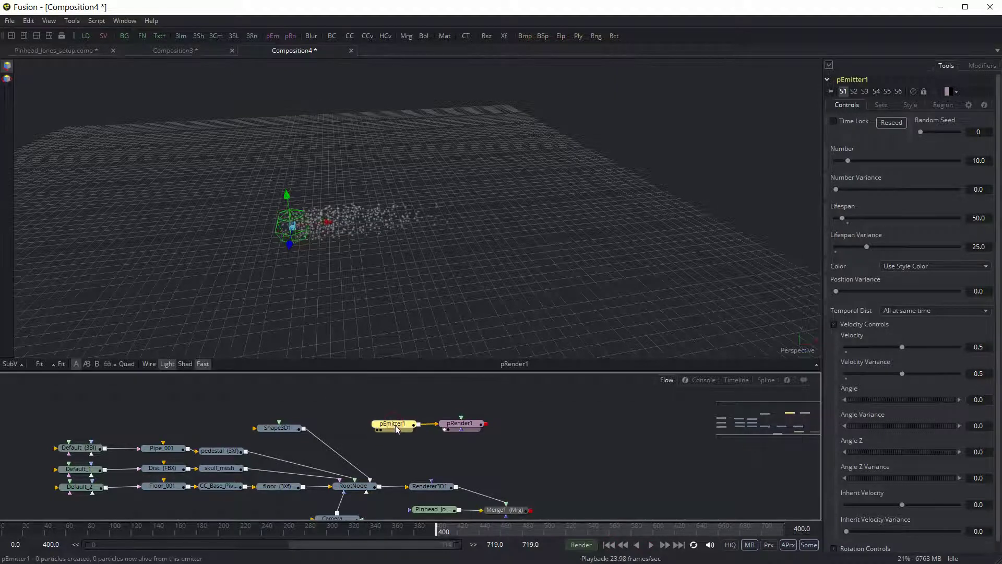
click(914, 105)
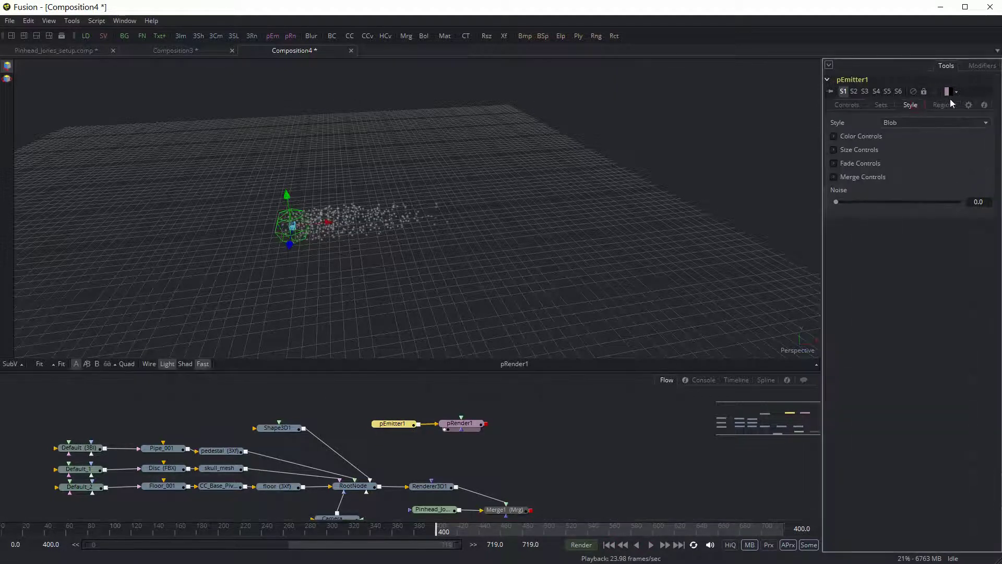
click(944, 105)
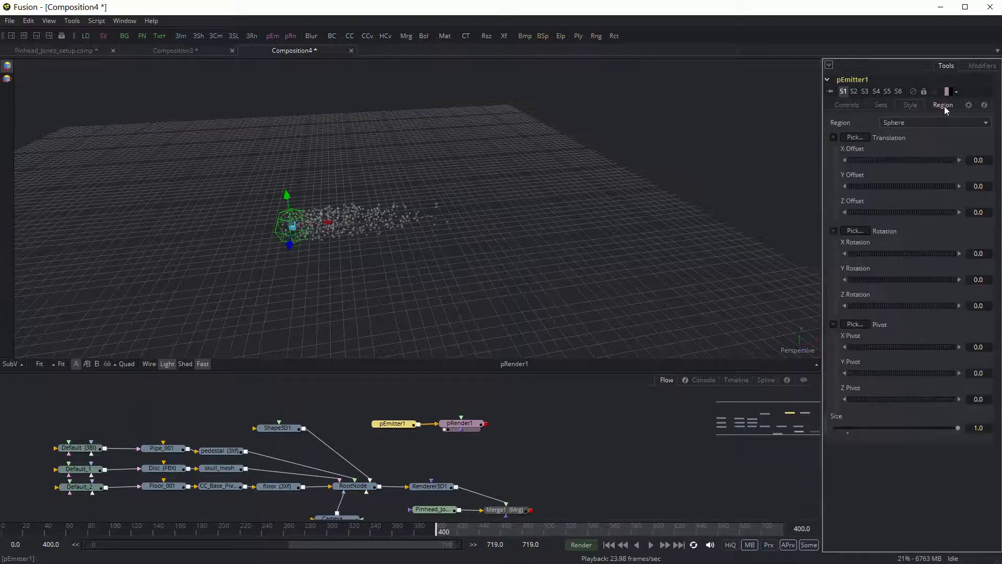
click(919, 124)
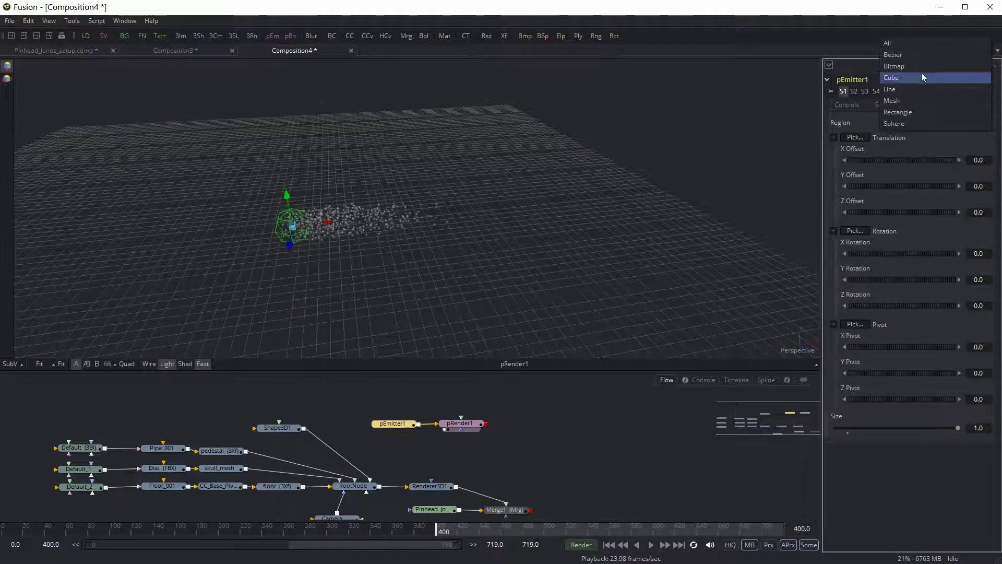
click(920, 99)
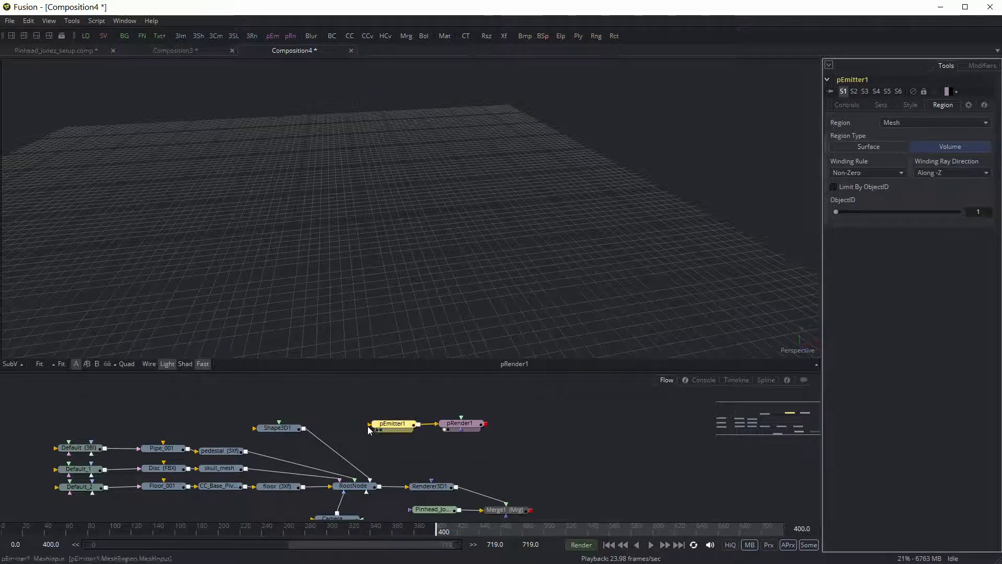
Display RootNode in the viewer to check the torus around the pedestal, and rename the Shape3D1 node to torusEM.
drag(277, 427, 321, 267)
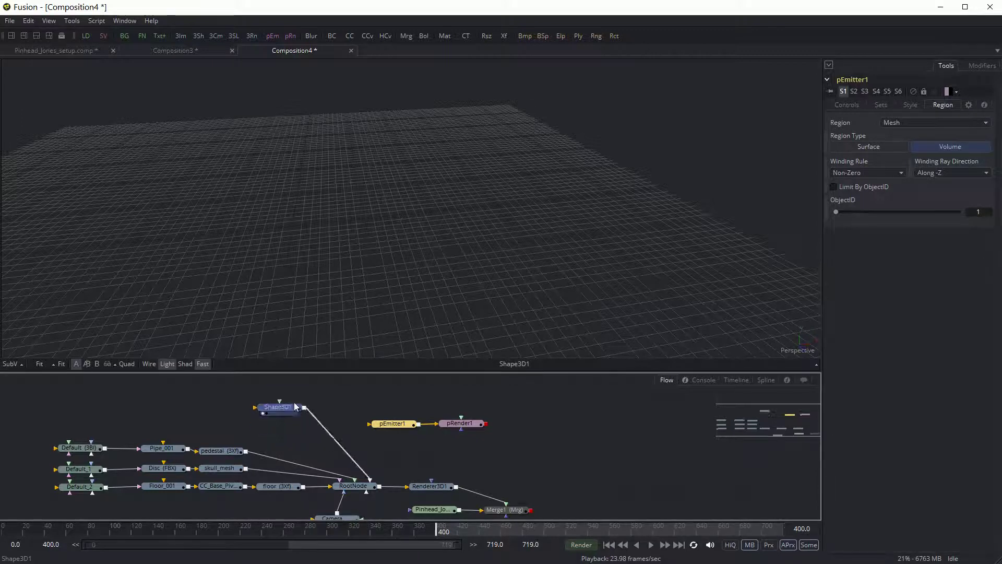
drag(353, 485, 334, 292)
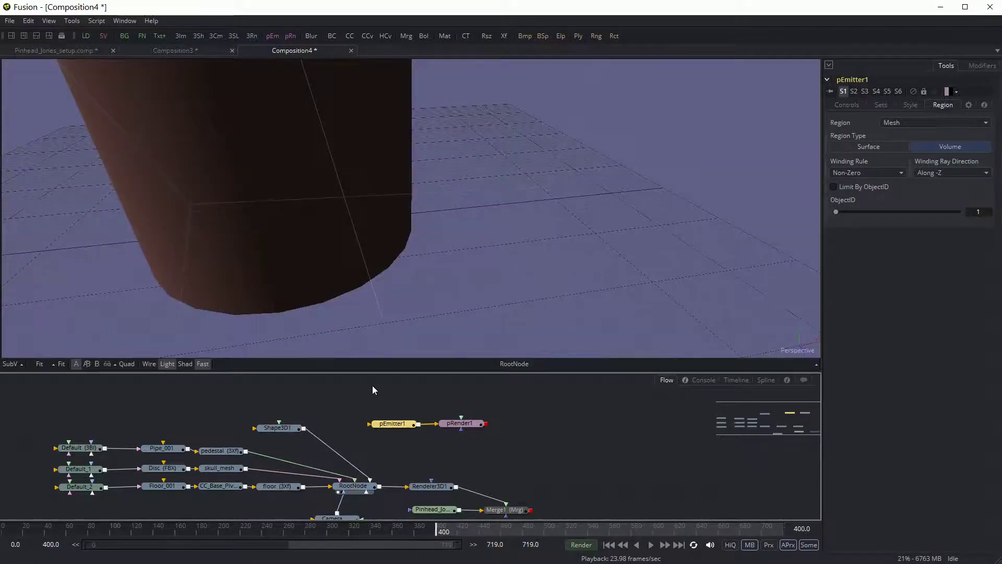
drag(533, 255, 415, 336)
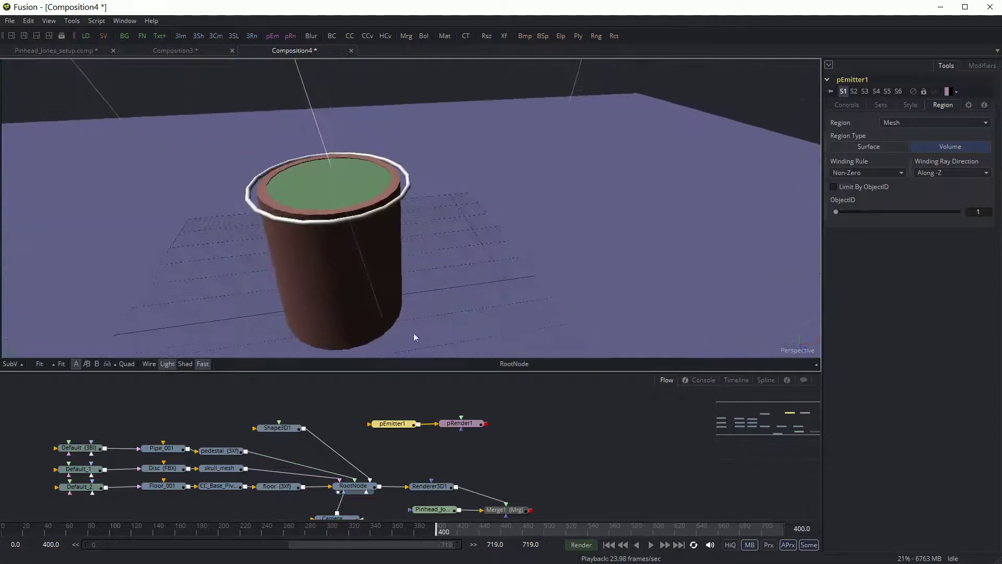
drag(285, 431, 298, 431)
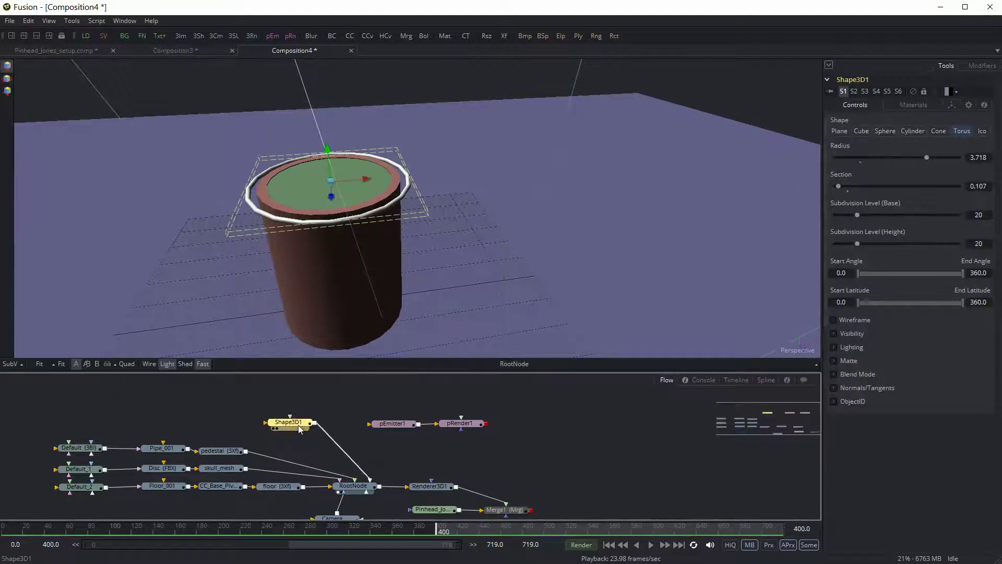
key(F2)
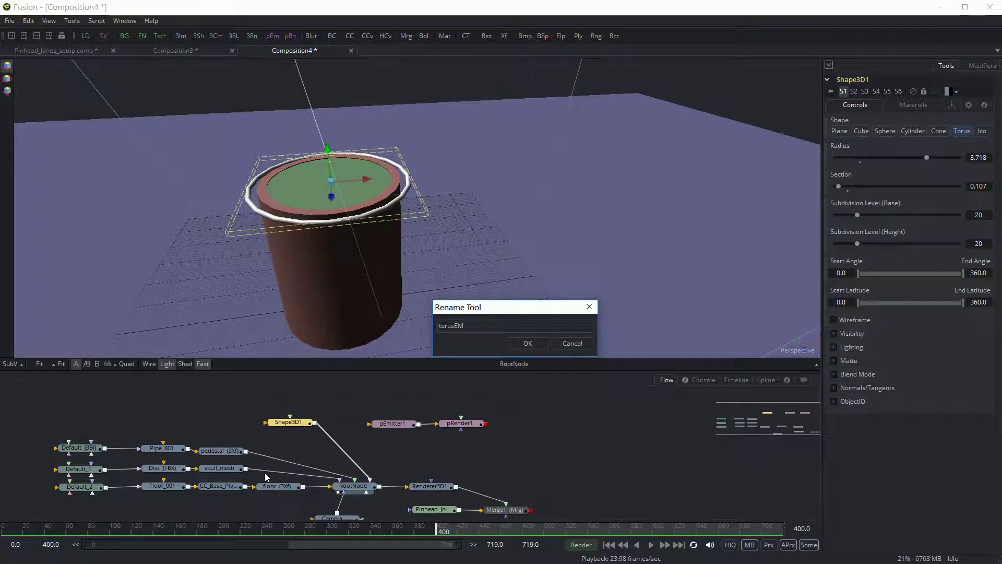
click(545, 343)
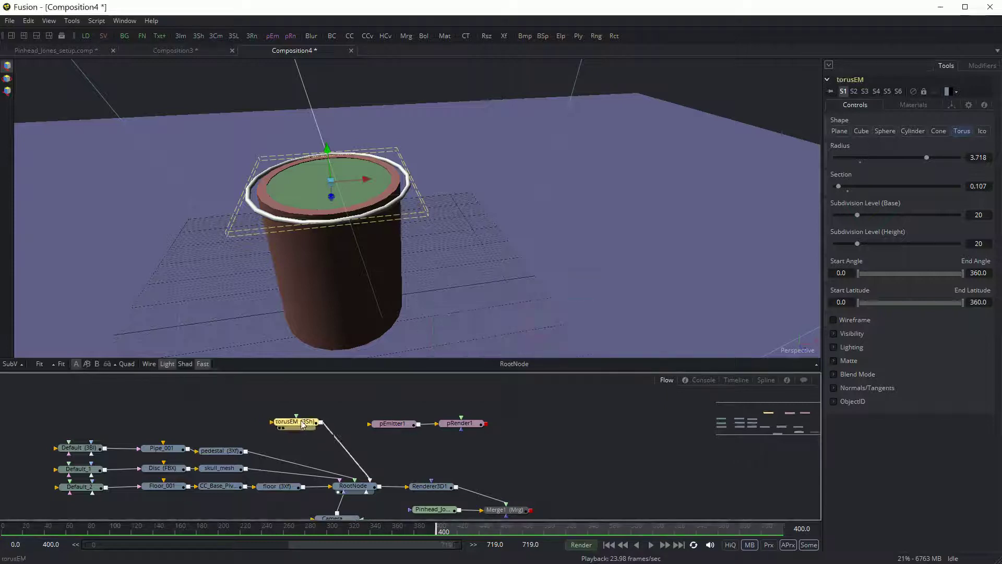
Connect torusEM to pEmitter1's mesh input and play pRender1 in the viewer.
drag(324, 421, 369, 423)
drag(462, 424, 485, 282)
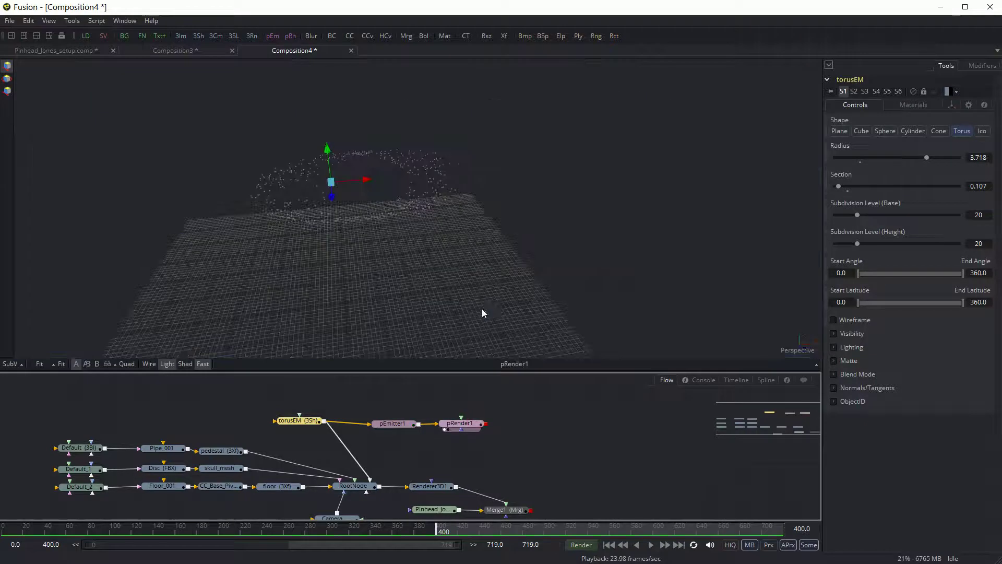
click(651, 545)
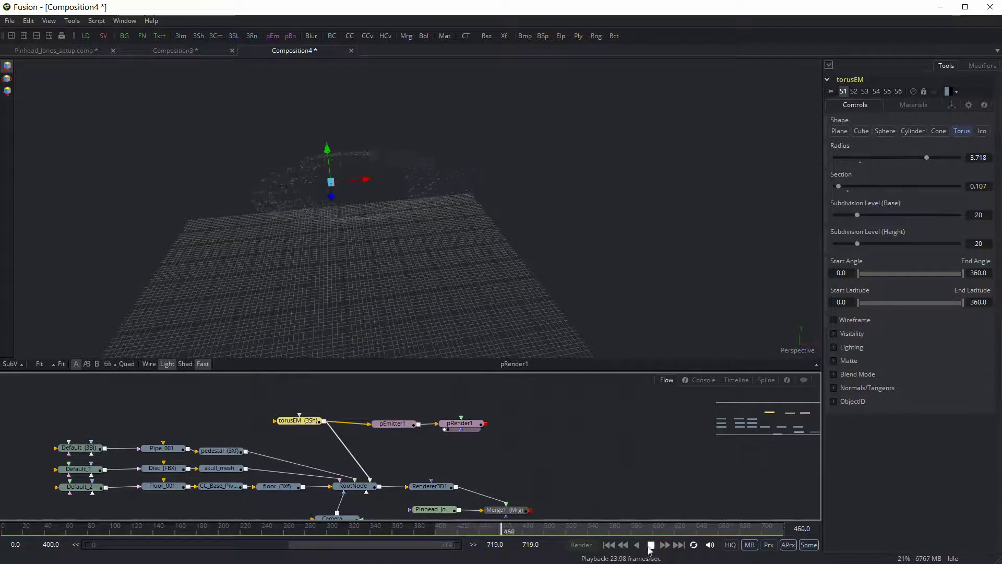
Select pEmitter1 and move it up between torusEM and pRender1 in the flow.
click(394, 423)
click(453, 425)
click(400, 428)
drag(400, 428, 393, 413)
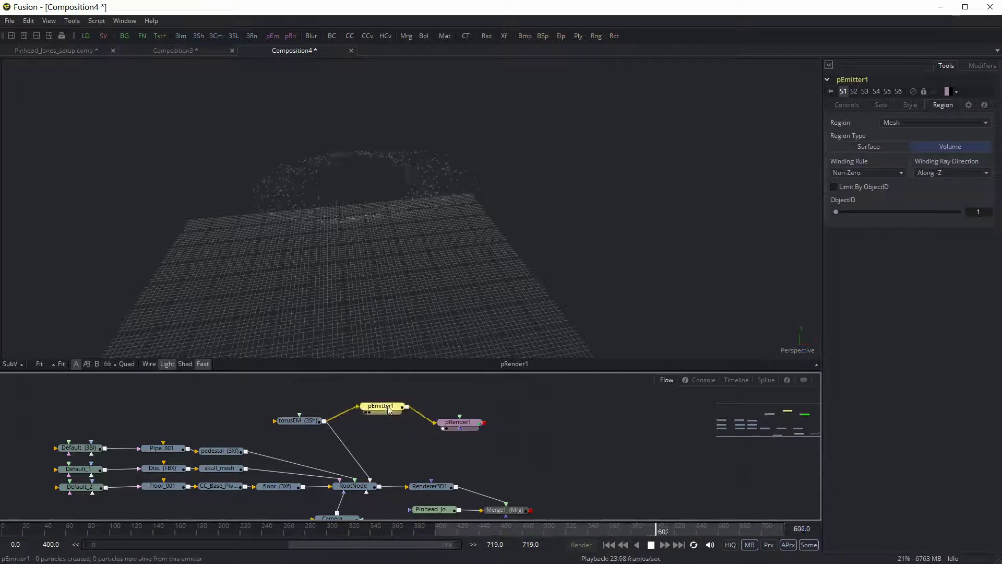
Set pEmitter1's velocity Angle to 90, Angle Variance to 360 and Velocity to 0.15.
click(847, 105)
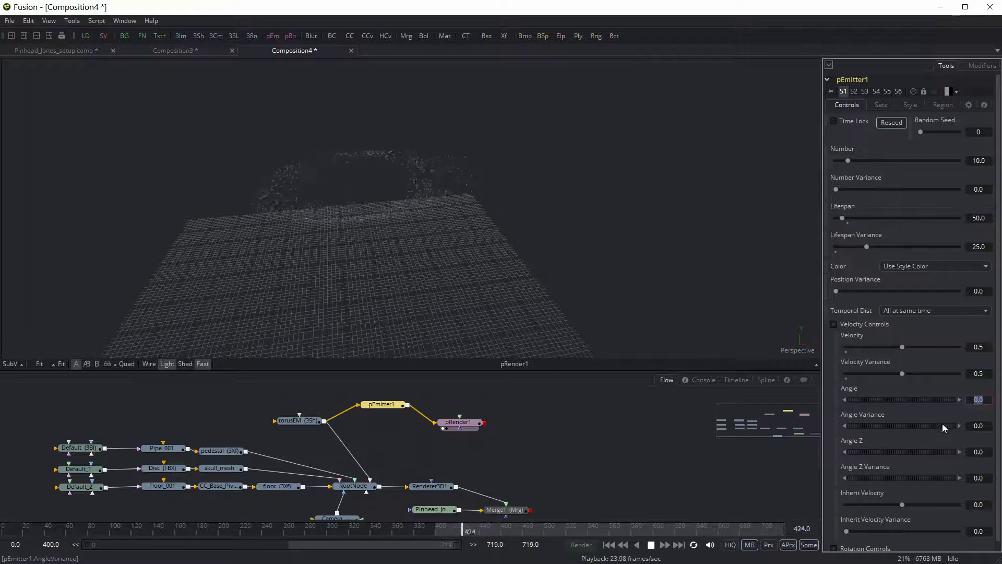
text(90)
key(Tab)
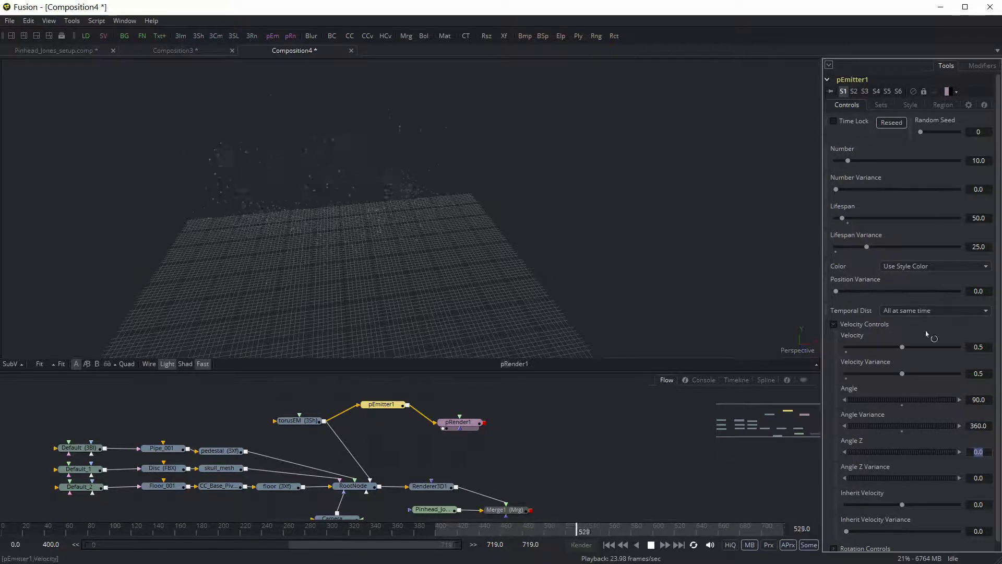
drag(983, 345, 966, 348)
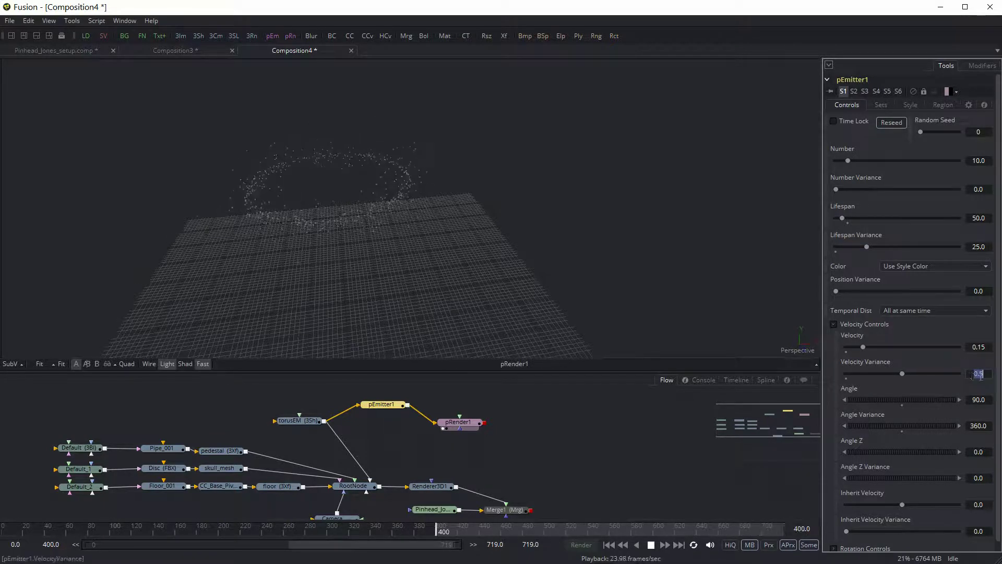
Set pEmitter1's Velocity Variance to 0.2, check the particle ring from a closer angle and stop playback.
text(0)
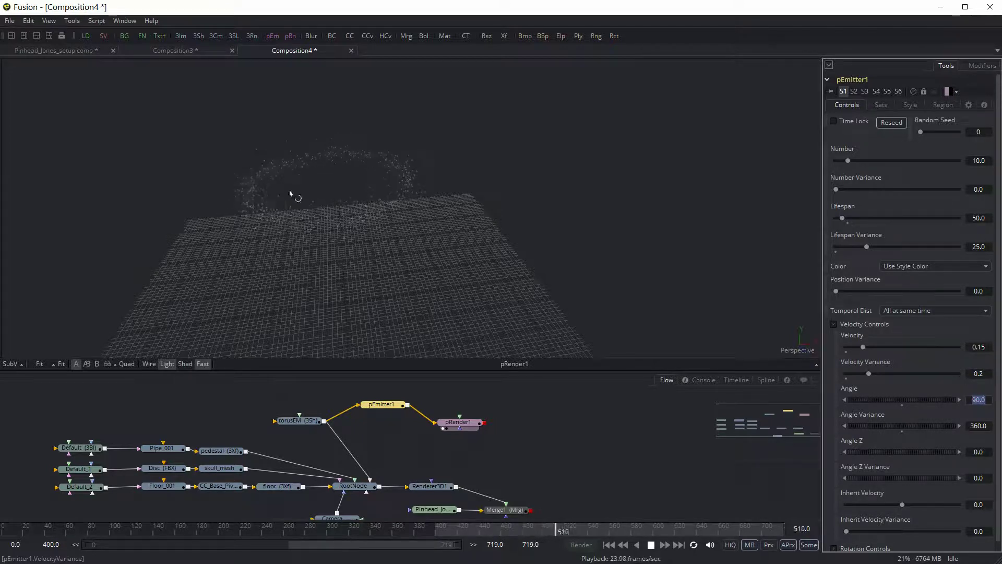
right_click(431, 252)
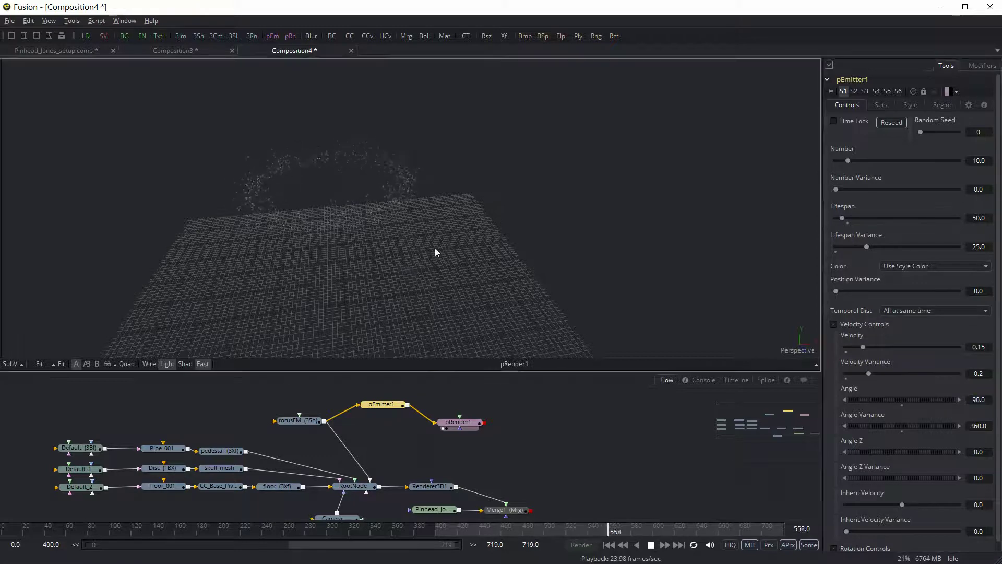
click(423, 265)
drag(425, 284, 566, 272)
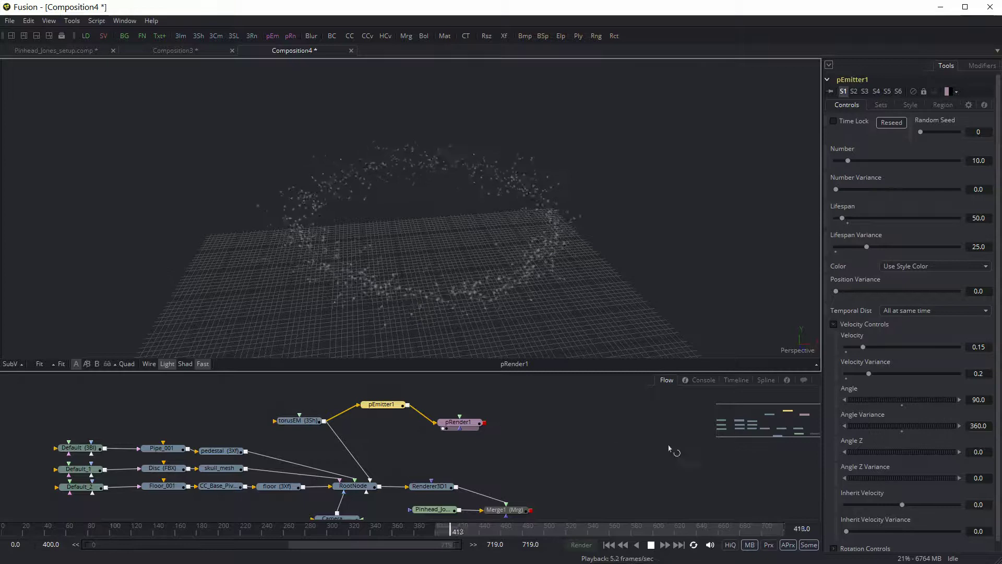
click(651, 545)
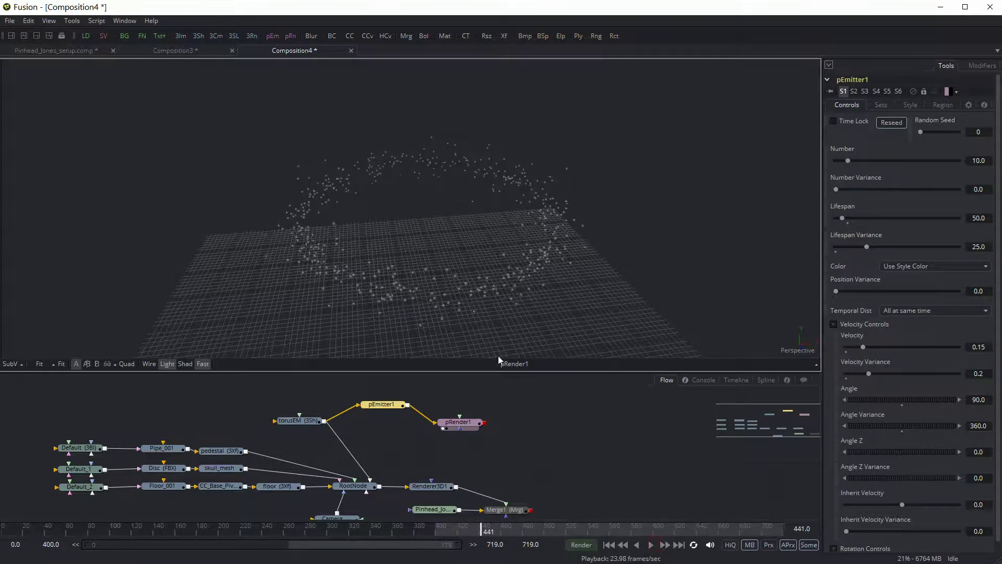
Rearrange the torusEM, pEmitter1 and pRender1 nodes above RootNode in the flow and connect pRender1 to RootNode.
drag(467, 428, 456, 411)
drag(285, 387, 374, 398)
click(388, 422)
drag(420, 447, 450, 449)
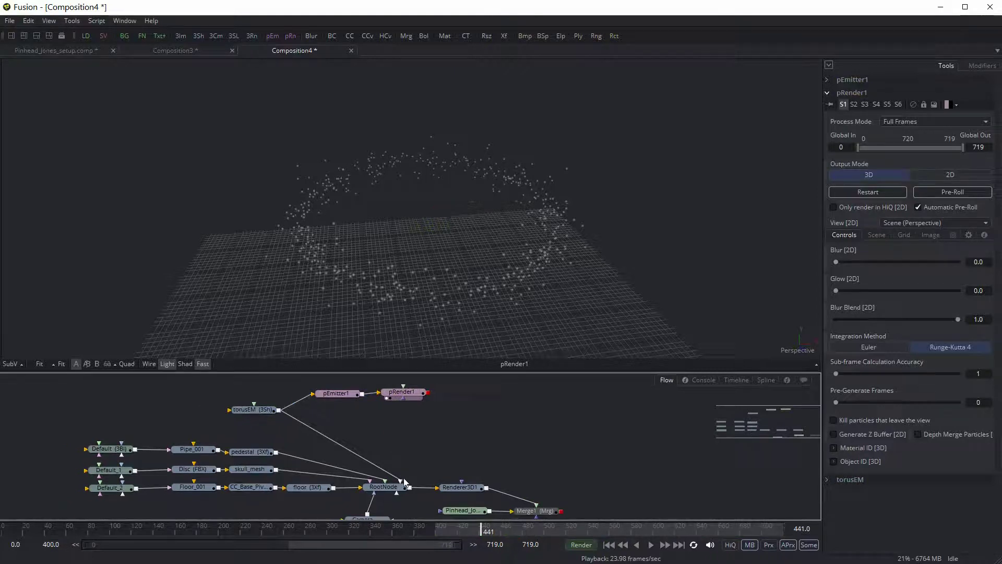
click(418, 397)
drag(431, 396, 429, 447)
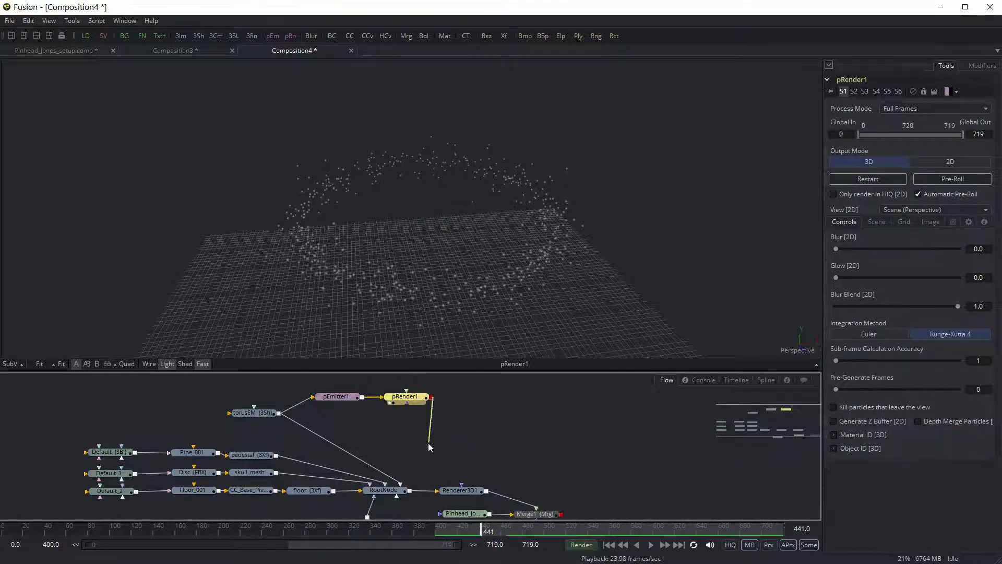
drag(411, 486, 404, 491)
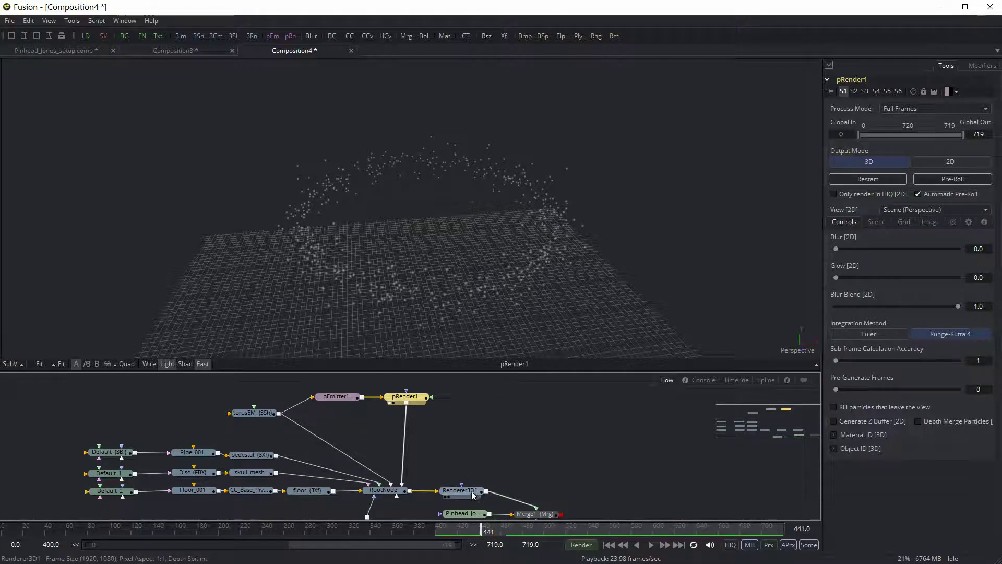
Display RootNode in the viewer, play the particles around the pedestal, and return to the start frame.
drag(384, 491, 488, 284)
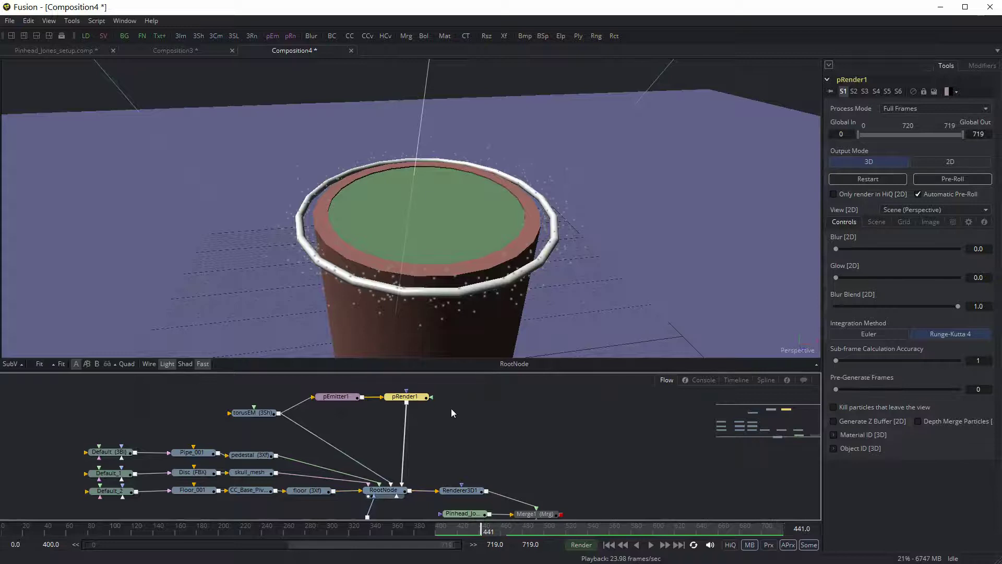
click(650, 544)
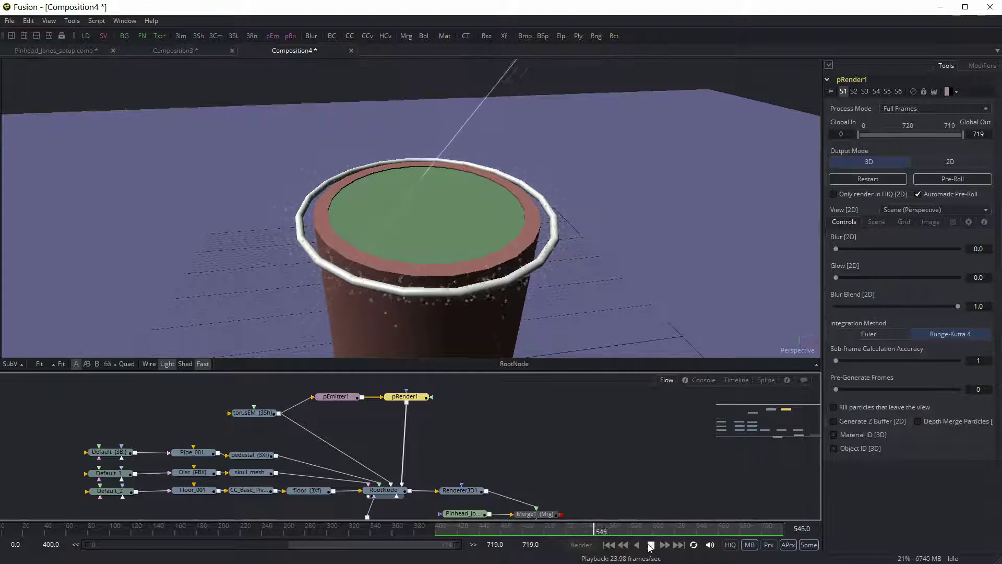
click(650, 545)
click(611, 546)
Tidy the positions of pEmitter1, pRender1 and torusEM in the flow.
drag(508, 437, 314, 380)
drag(405, 399, 346, 399)
click(394, 399)
drag(262, 420, 268, 416)
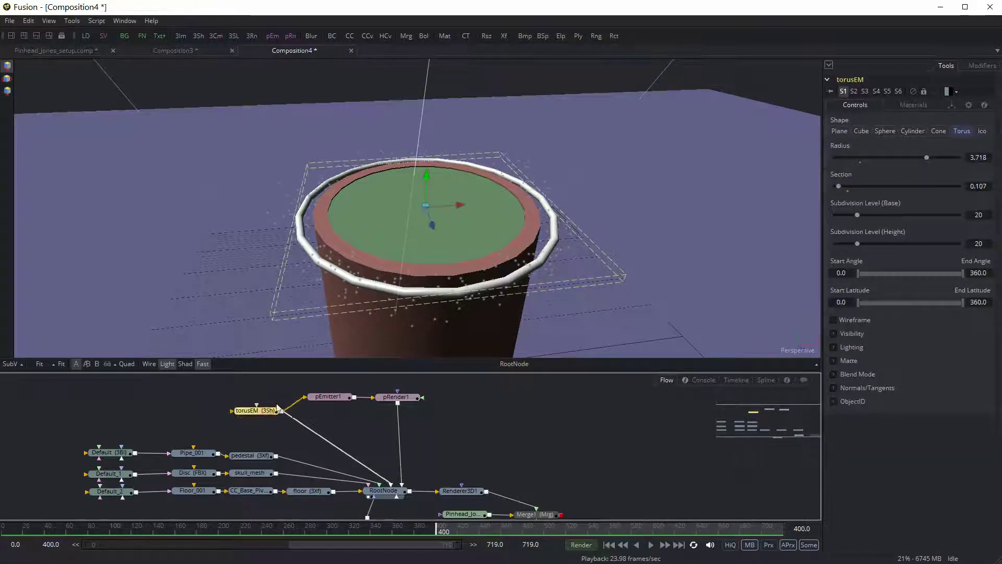
drag(271, 415, 272, 414)
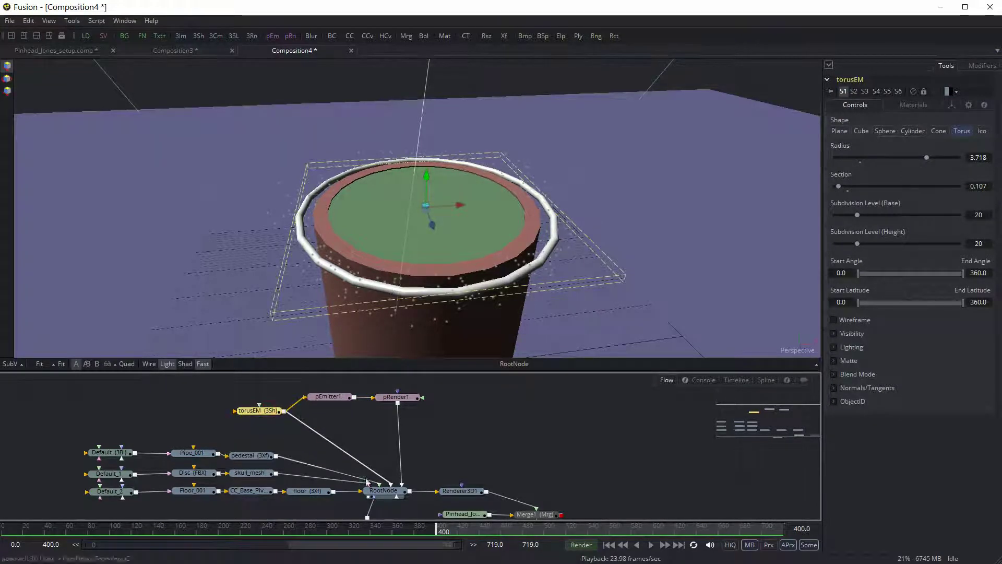
click(334, 394)
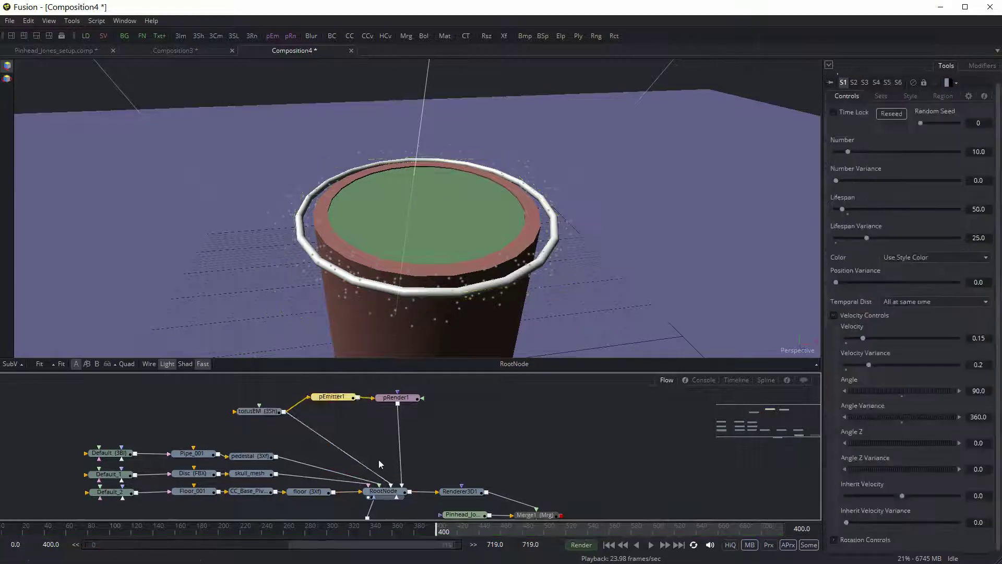
Disconnect torusEM from RootNode, play the scene without the ring, and line torusEM up with pEmitter1.
drag(386, 459, 388, 424)
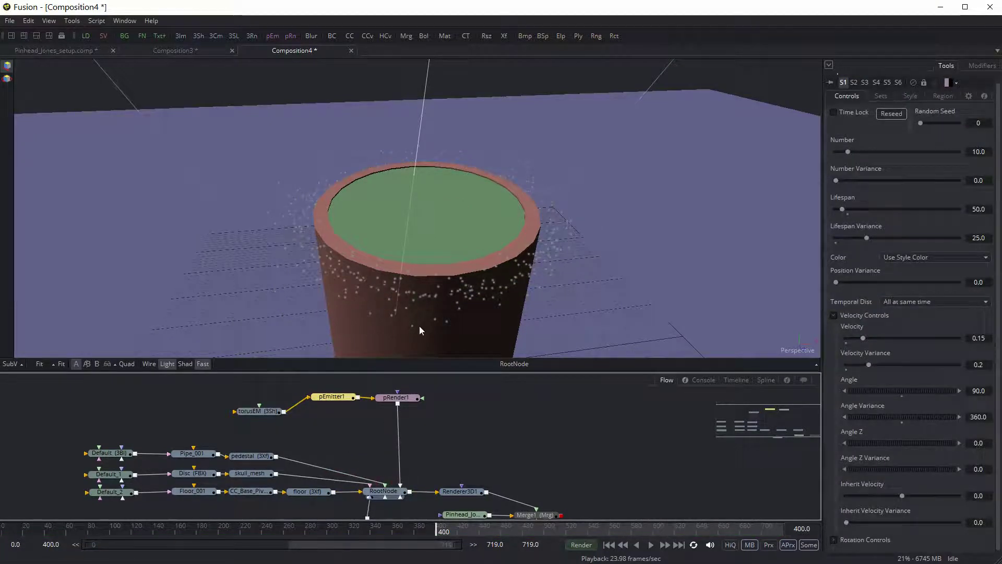
click(652, 545)
drag(270, 416, 286, 400)
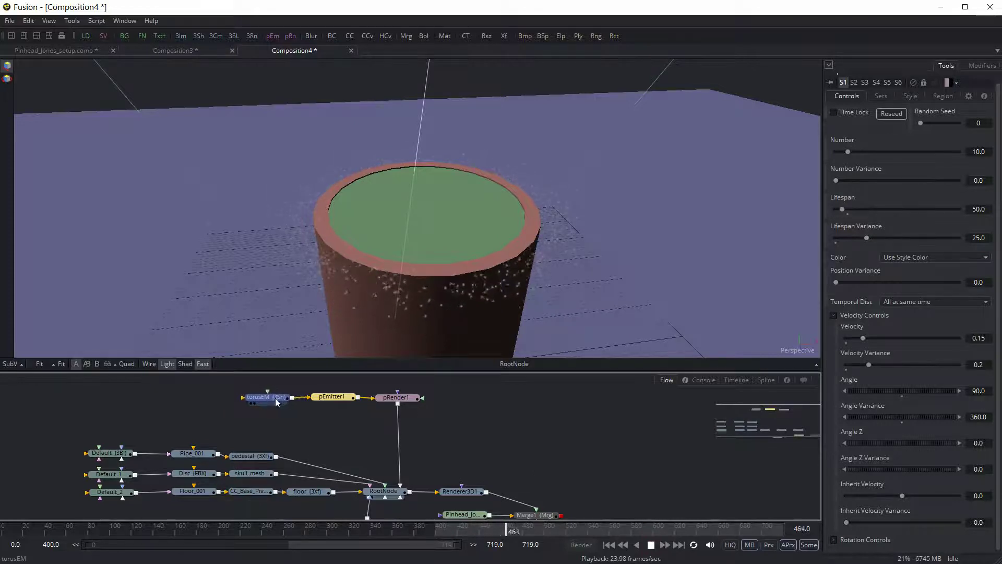
click(287, 400)
Reconnect torusEM to RootNode, stop playback and return to the start frame.
drag(292, 399, 390, 485)
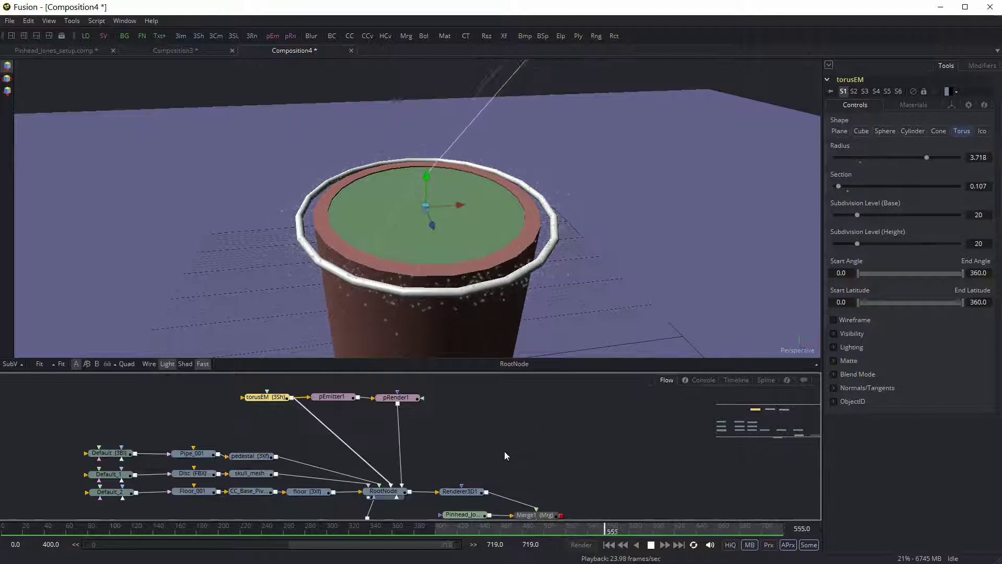
click(650, 545)
click(609, 545)
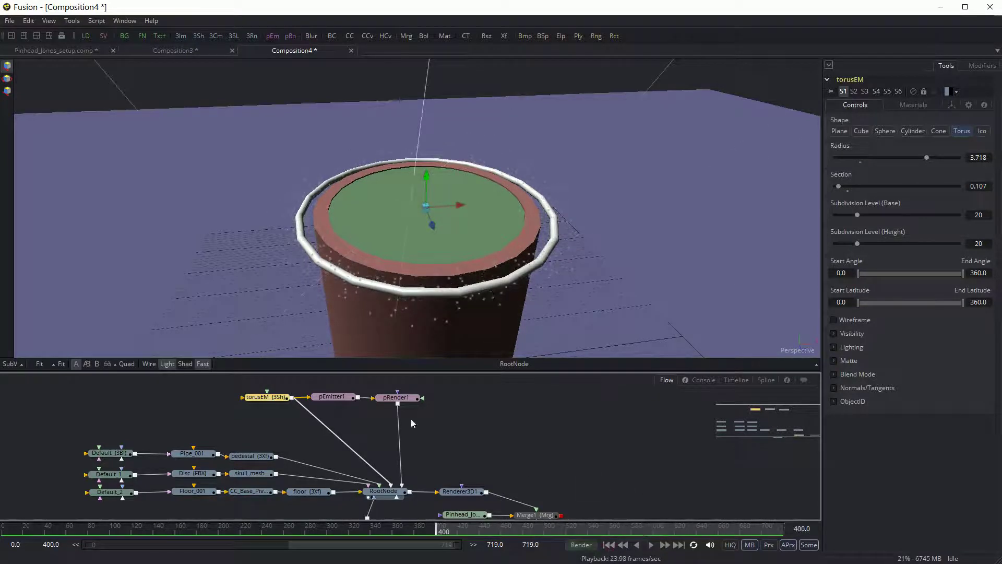
Add a Renderer3D node after pRender1 and display it in the viewer.
click(343, 399)
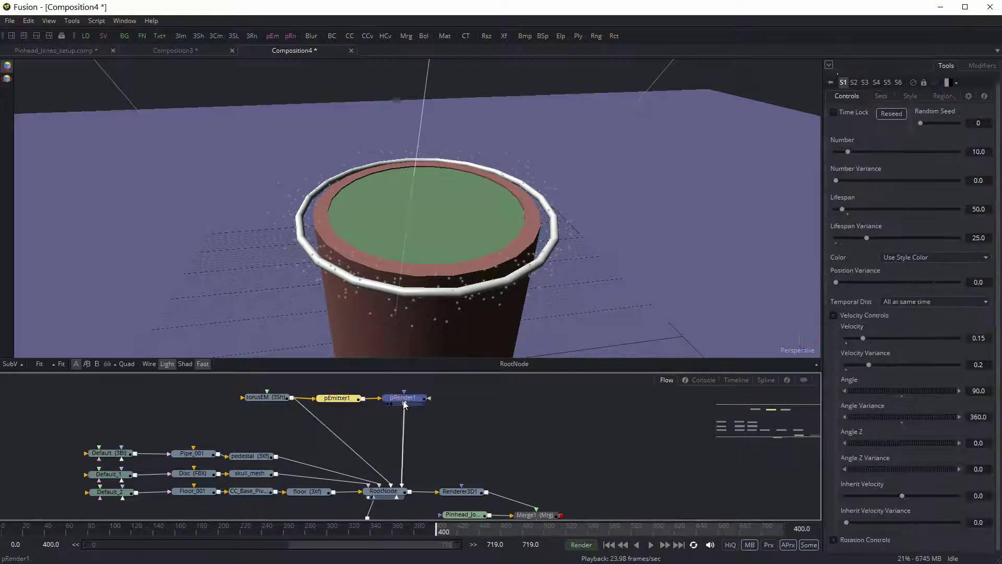
click(402, 399)
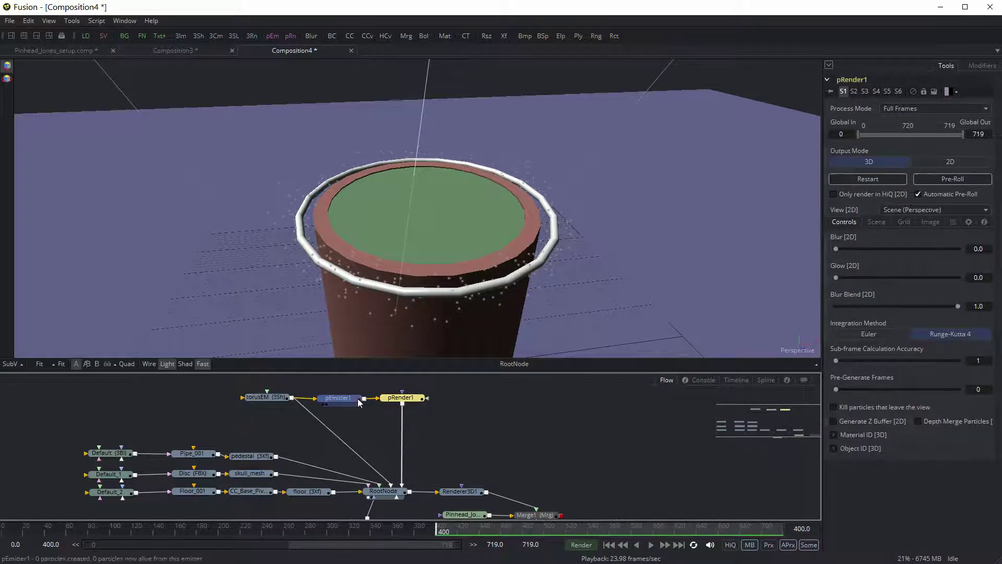
ctrl+click(338, 398)
click(407, 401)
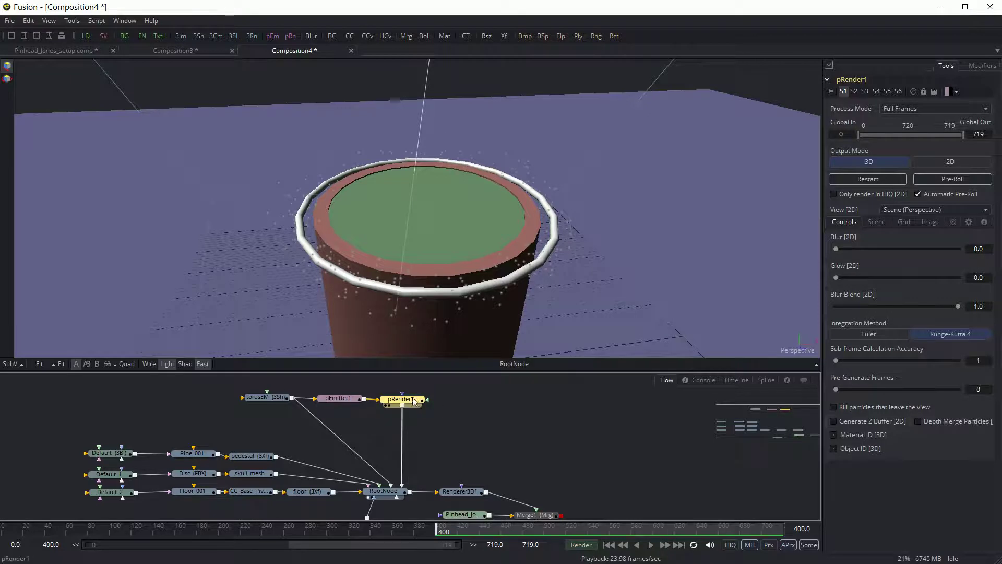
click(252, 36)
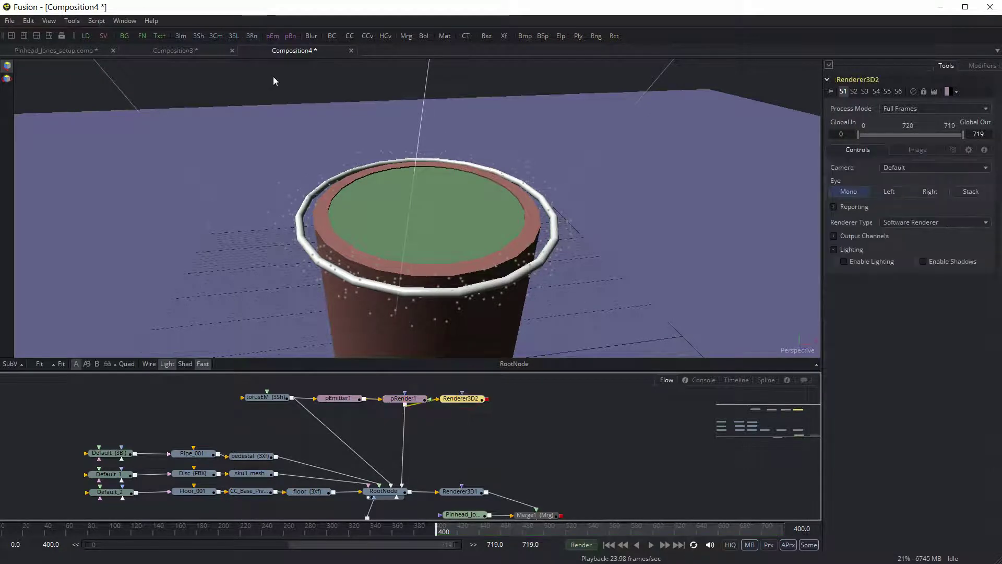
drag(466, 401, 553, 260)
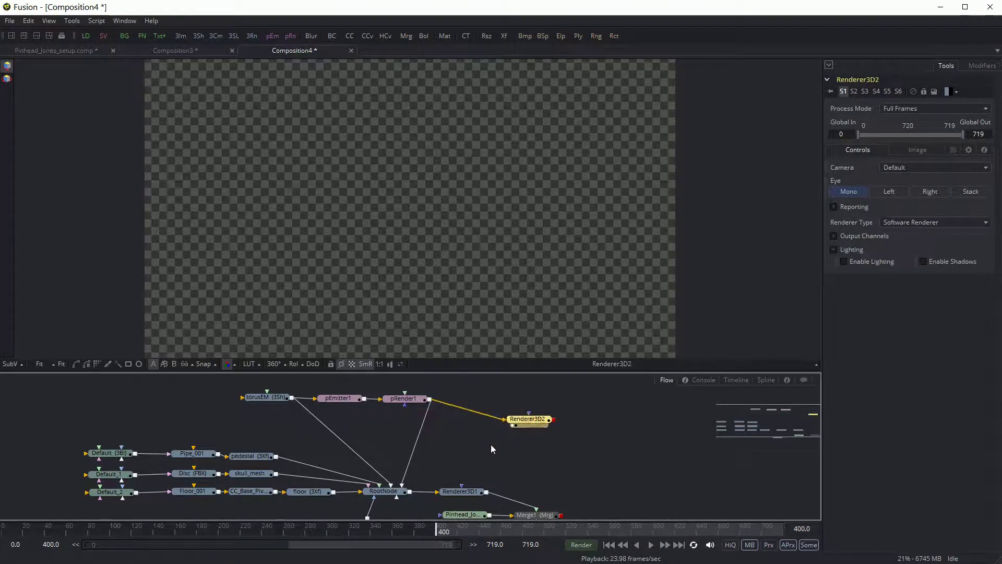
Move the Camera node up between pRender1 and RootNode, and shift Renderer3D2 farther from pRender1.
scroll(490, 425, down, 1)
drag(368, 513, 372, 421)
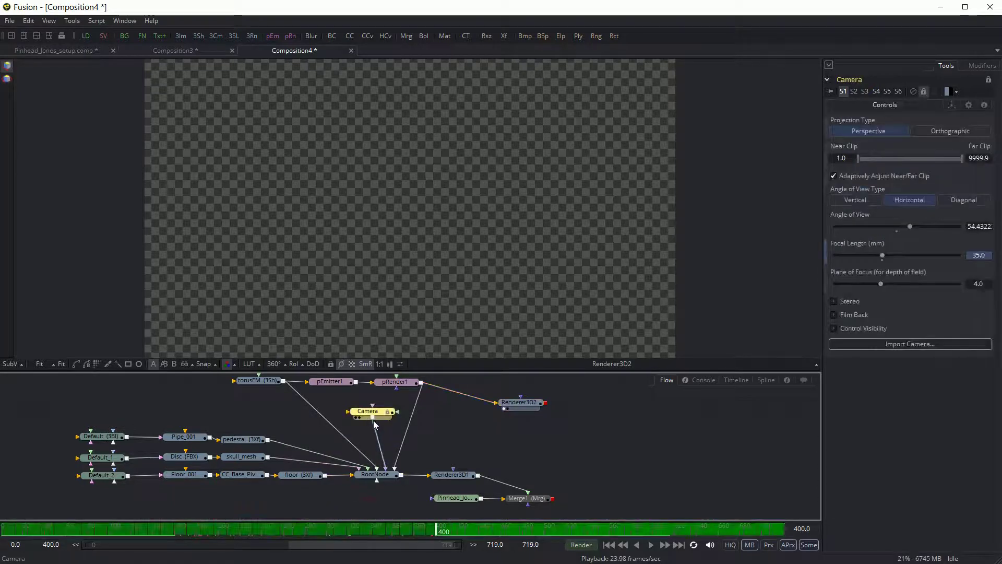
scroll(437, 432, up, 2)
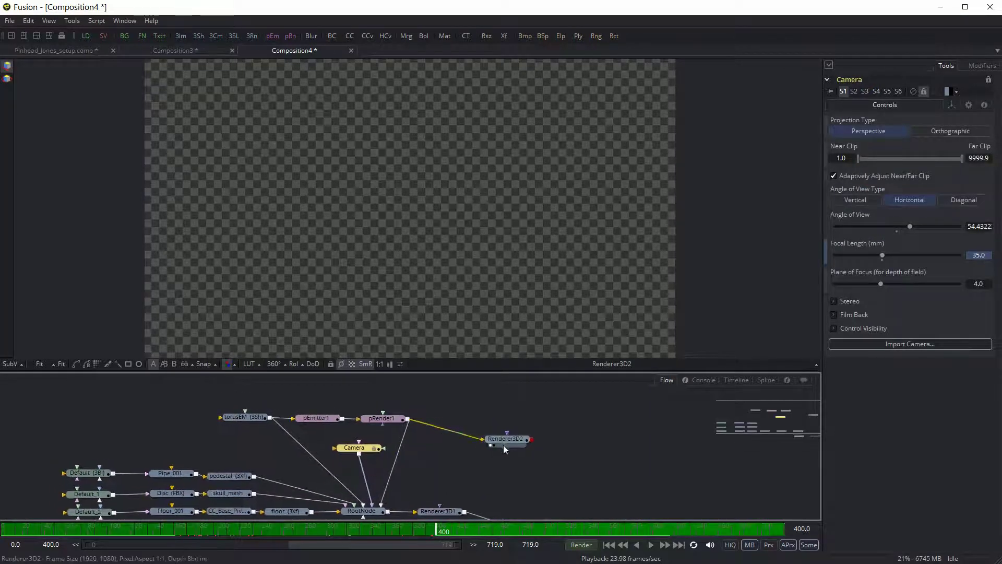
drag(503, 441, 528, 436)
Merge Camera with pRender1 through a Merge3D feeding Renderer3D2, and remove the merge's link to RootNode.
drag(360, 454, 456, 420)
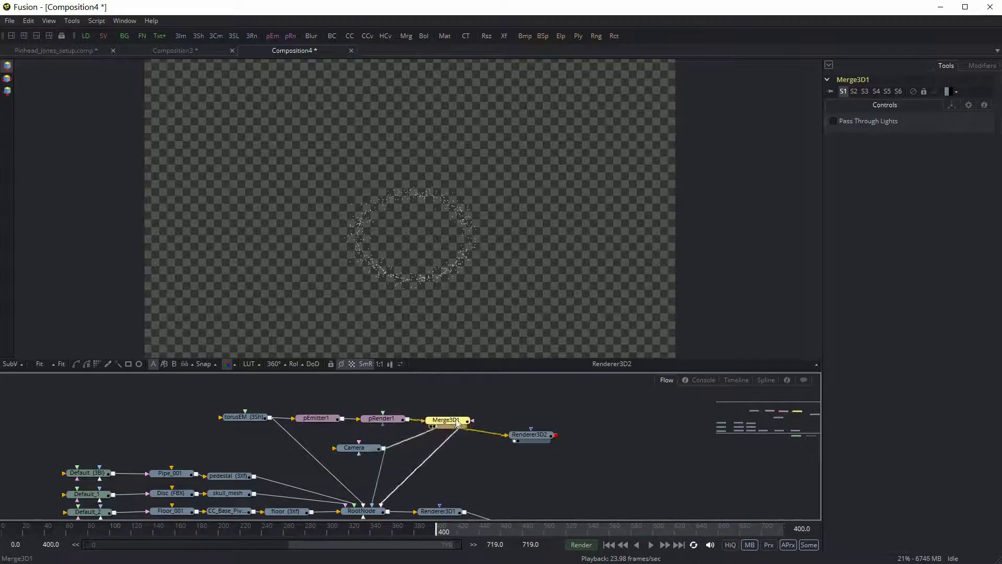
click(448, 480)
drag(452, 421, 452, 424)
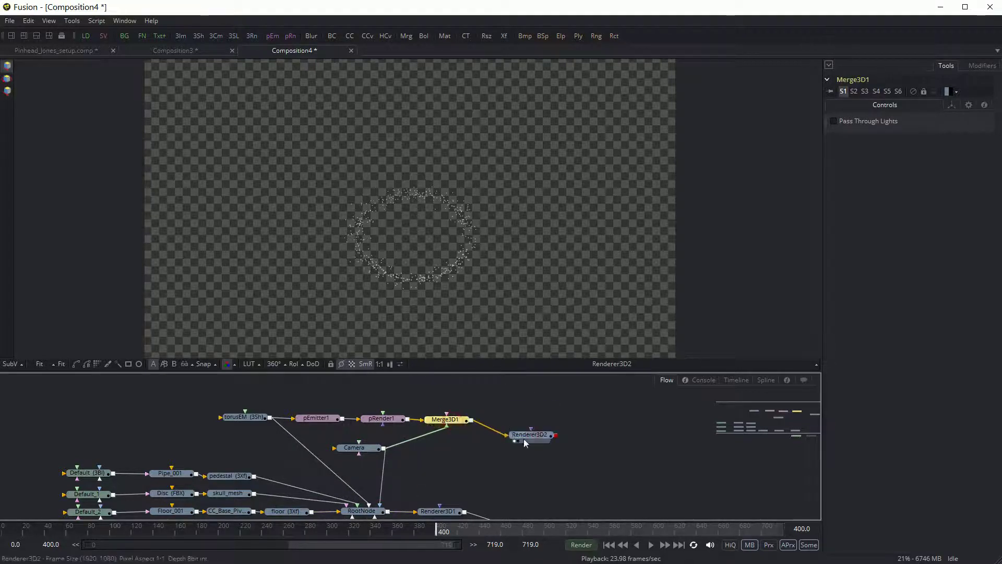
Set the rendering camera of Renderer3D2 to Camera.
drag(537, 436, 537, 443)
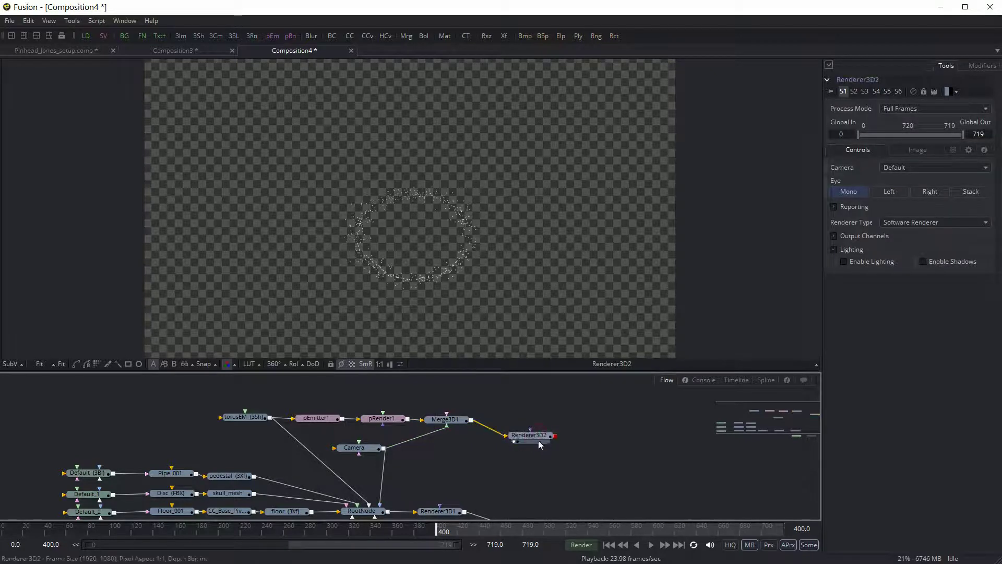
click(915, 166)
click(911, 178)
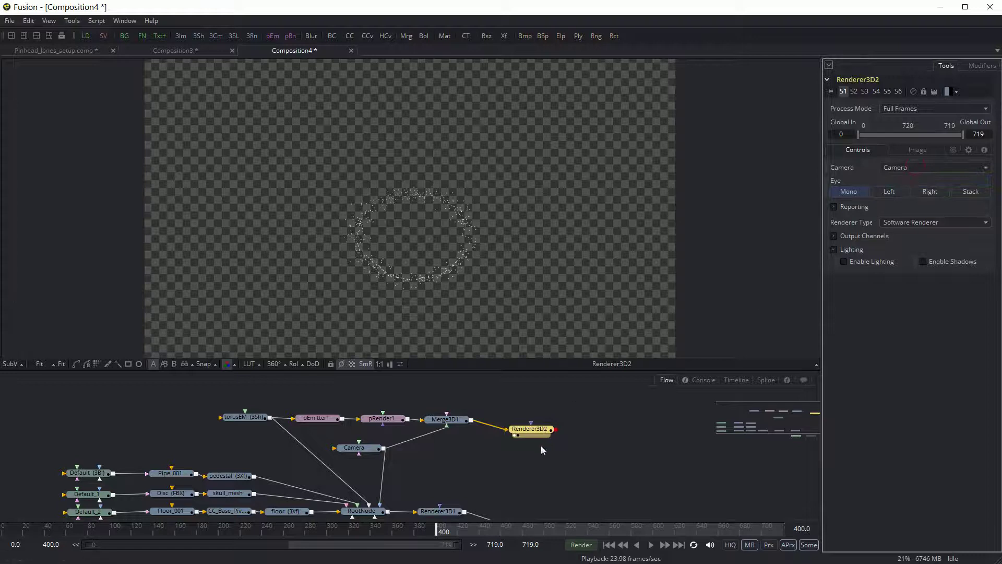
Align Renderer3D2 above Merge1 and connect it to Merge1's foreground input in place of Renderer3D1.
scroll(496, 444, down, 2)
scroll(417, 454, right, 4)
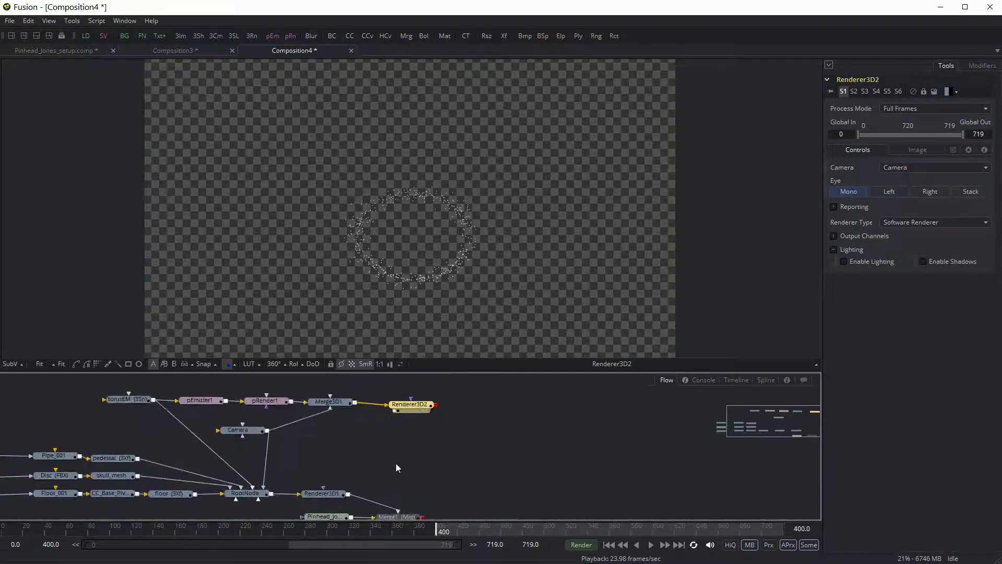
scroll(397, 458, down, 1)
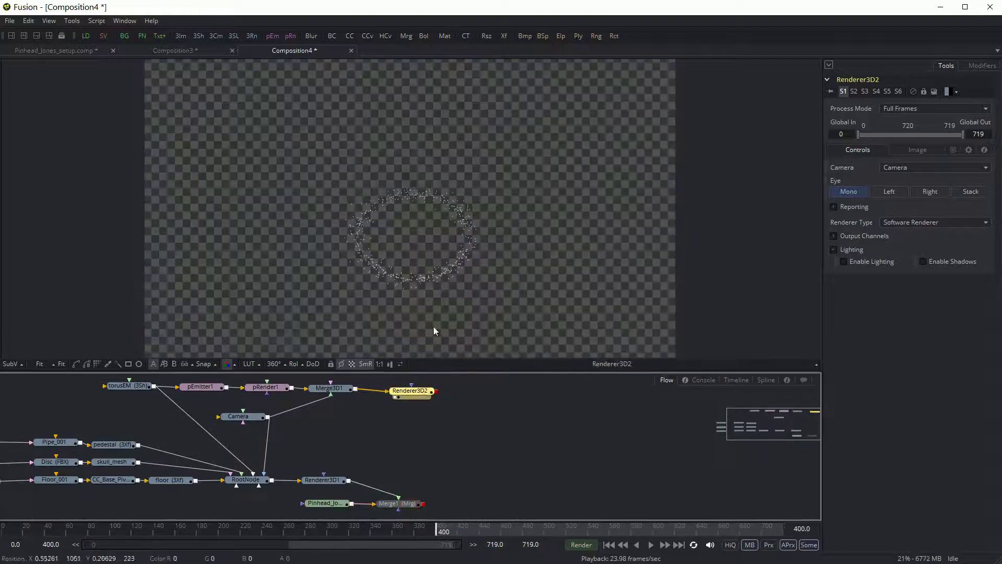
click(352, 364)
click(352, 364)
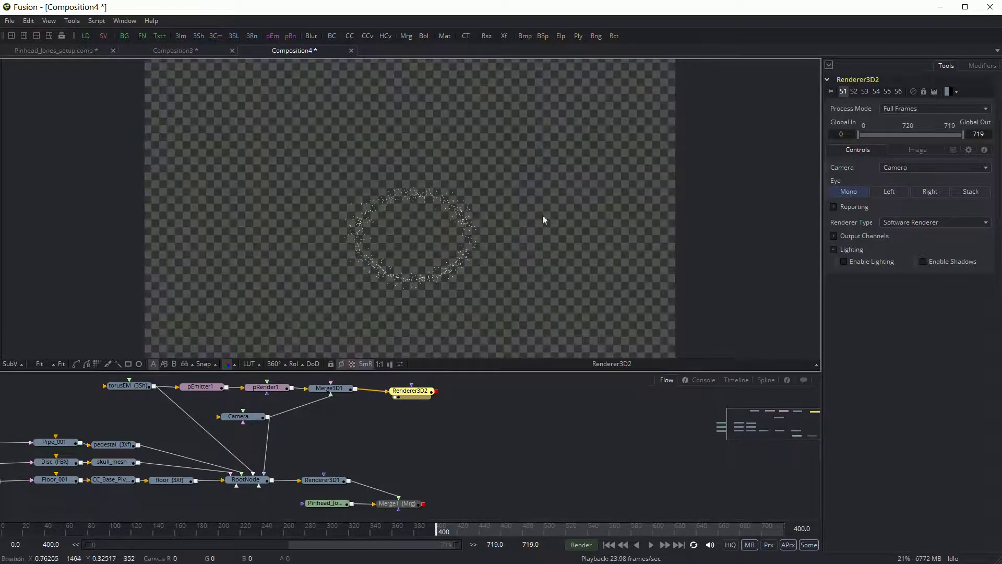
drag(412, 391, 403, 390)
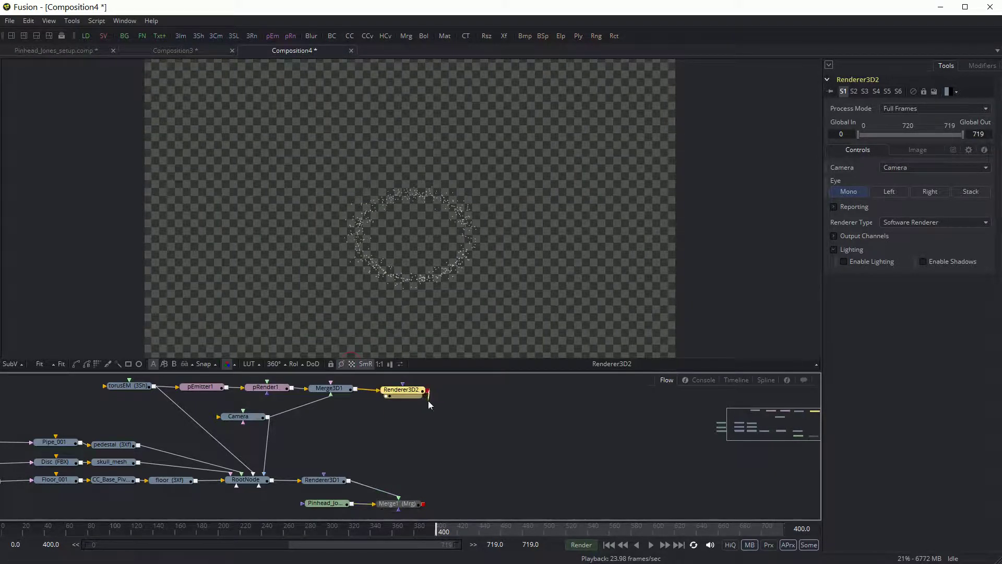
drag(409, 478, 401, 499)
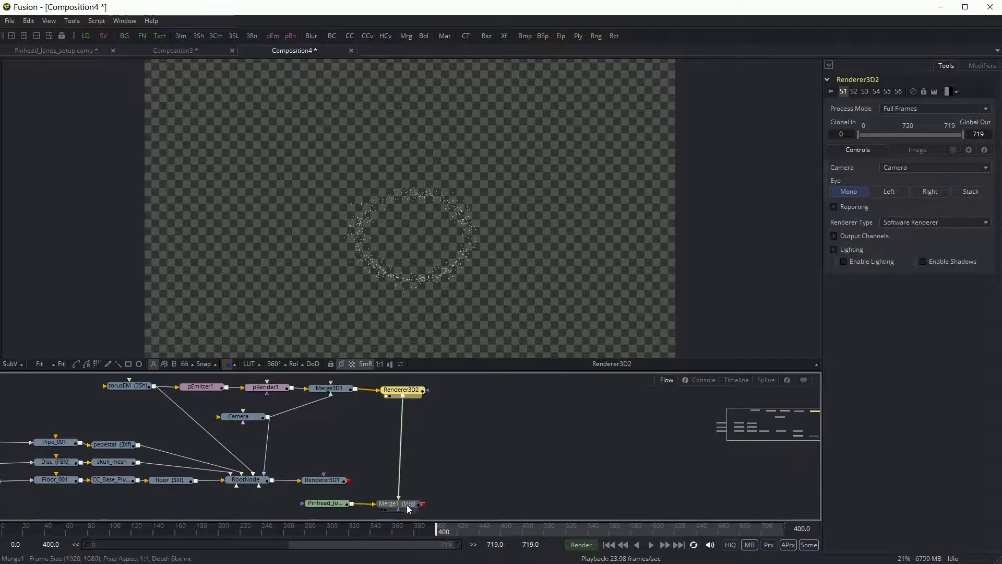
Display Merge1 in the viewer at 100% and play the particles over the Pinhead Jones image sequence.
click(411, 503)
key(1)
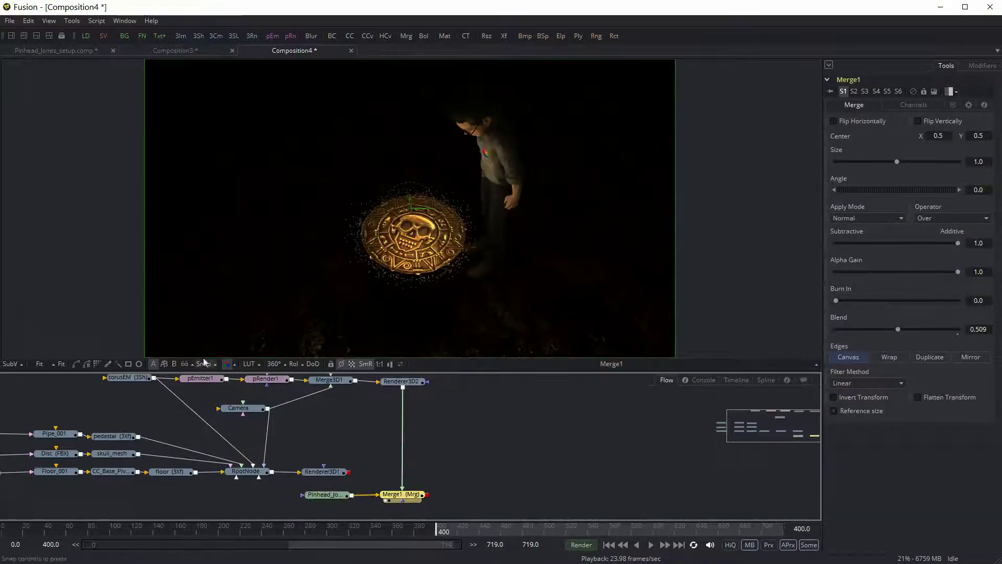
click(43, 362)
click(61, 308)
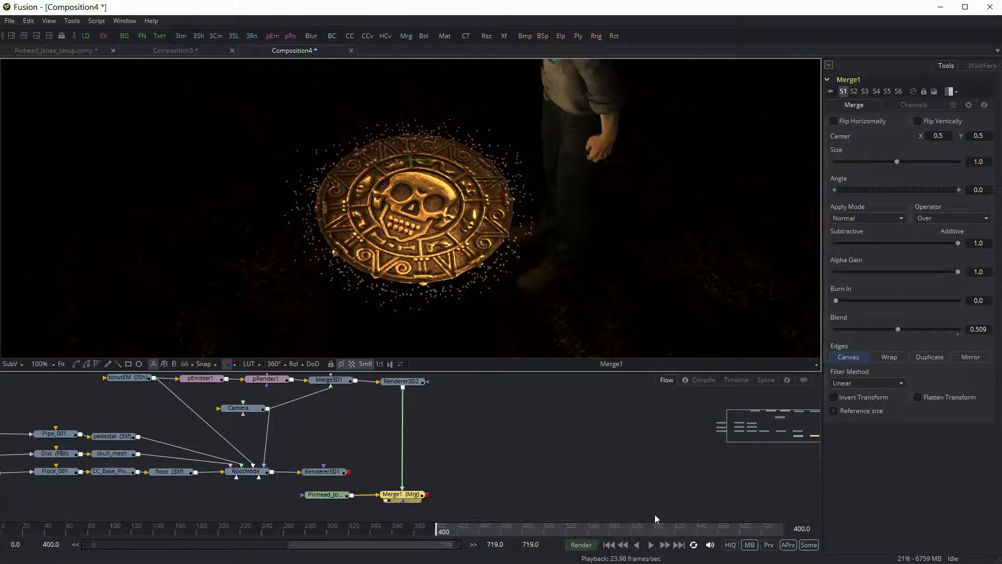
click(652, 546)
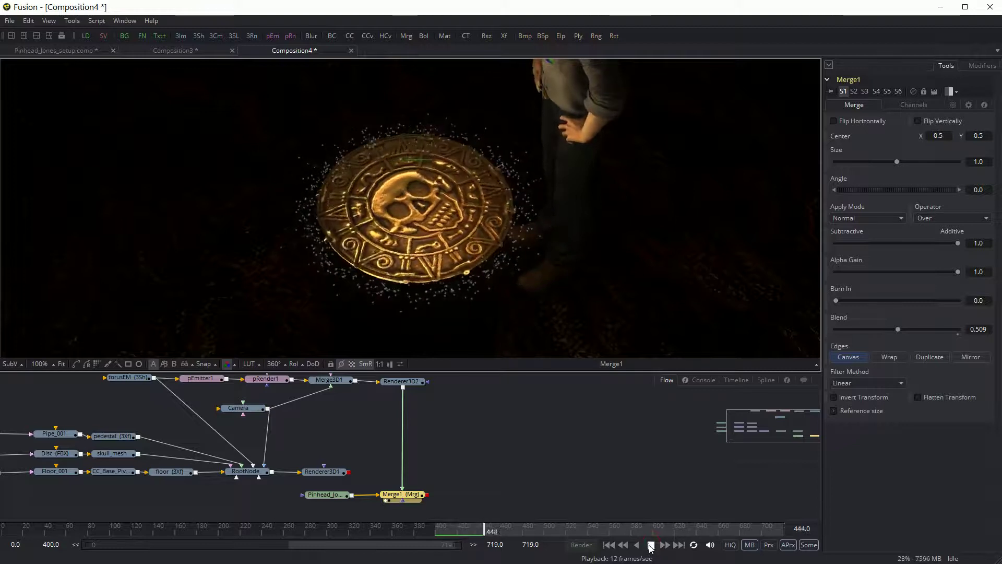
Stop the playback and set pEmitter1's velocity to 0.2.
click(652, 546)
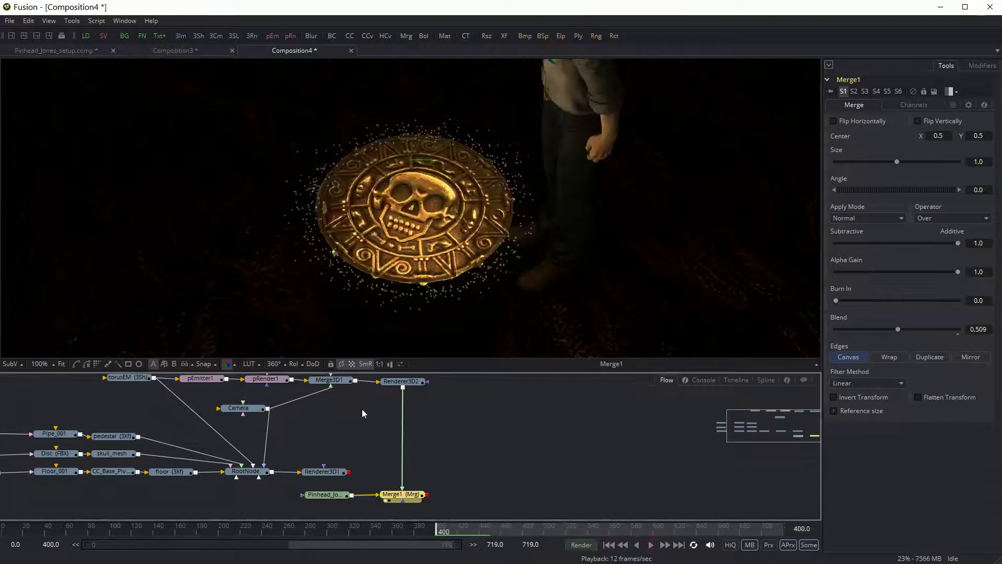
click(402, 389)
mouse_move(351, 443)
mouse_down()
mouse_move(345, 426)
mouse_move(345, 445)
mouse_up()
click(323, 396)
click(395, 396)
scroll(365, 436, down, 2)
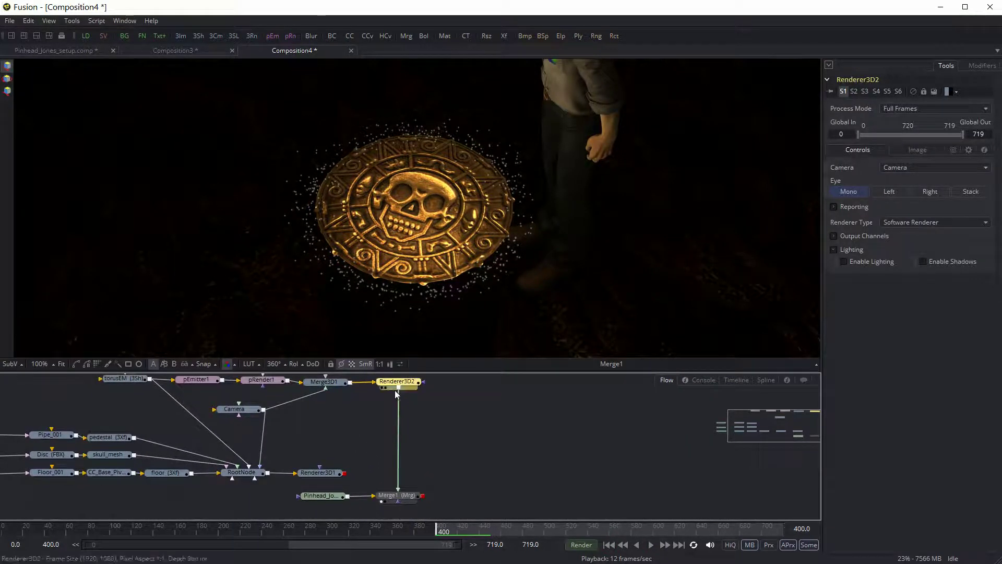
drag(122, 384, 117, 381)
scroll(151, 381, up, 2)
click(195, 402)
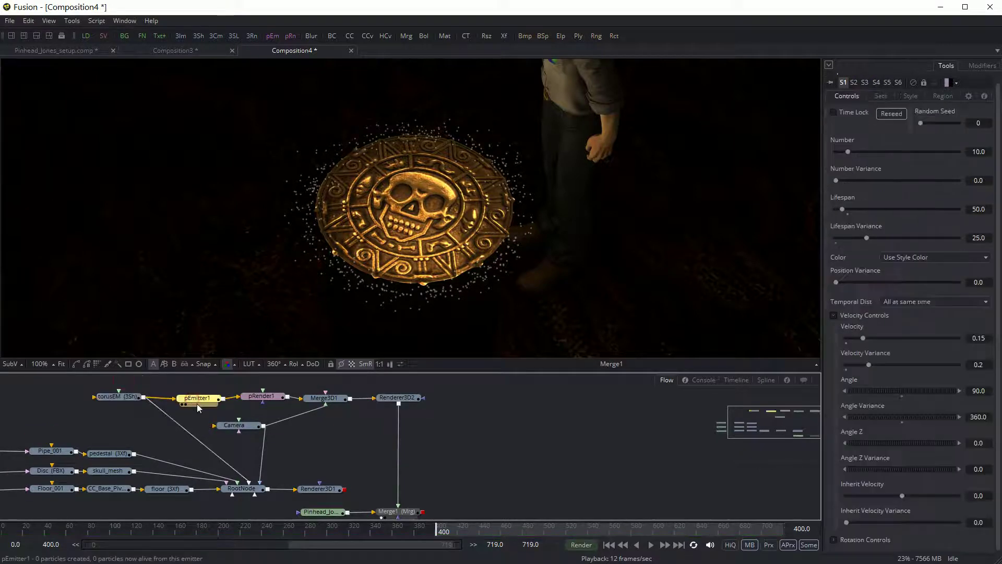
click(981, 338)
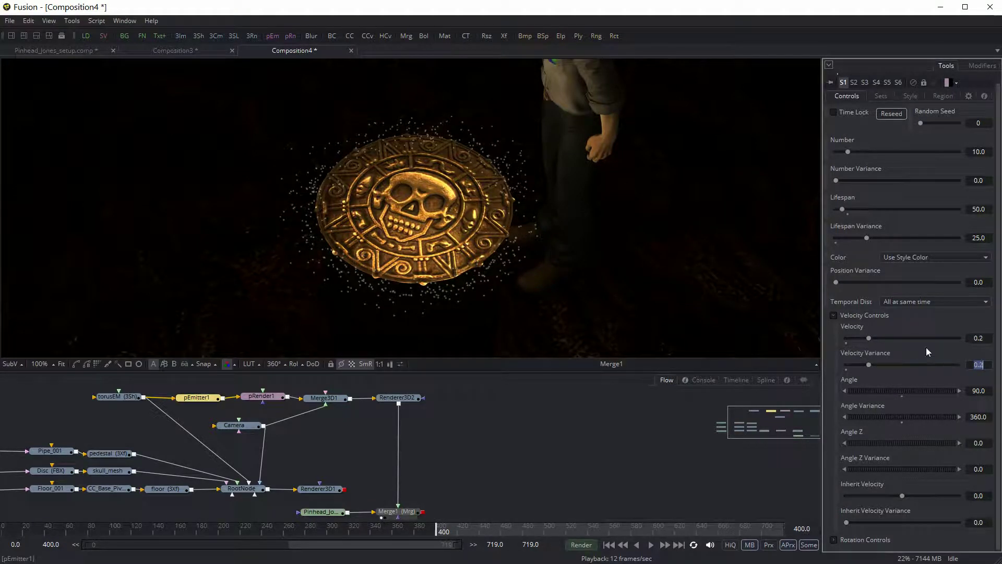
Play the composite to check the particle spread around the medallion, and return to frame 400.
click(651, 544)
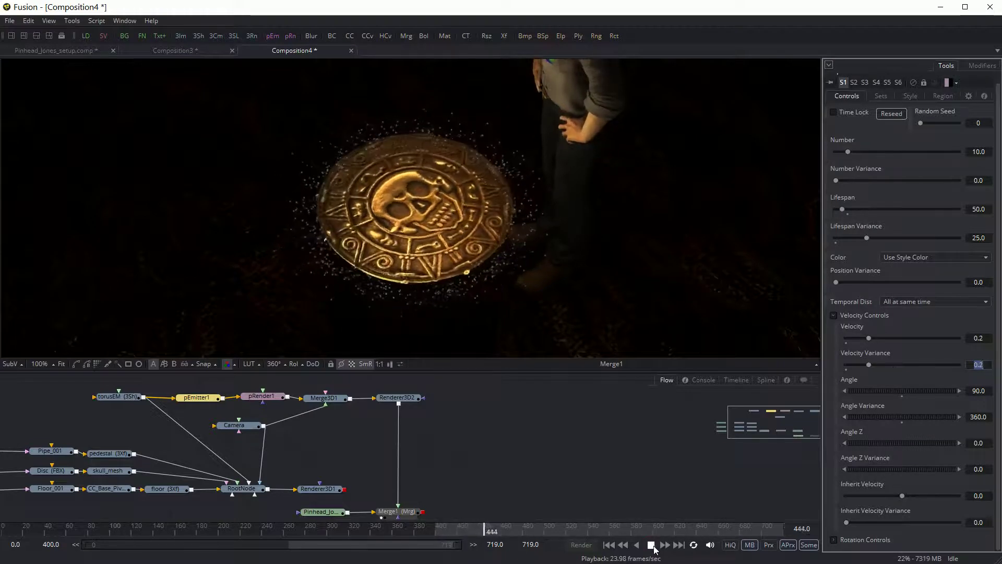
click(651, 544)
click(610, 545)
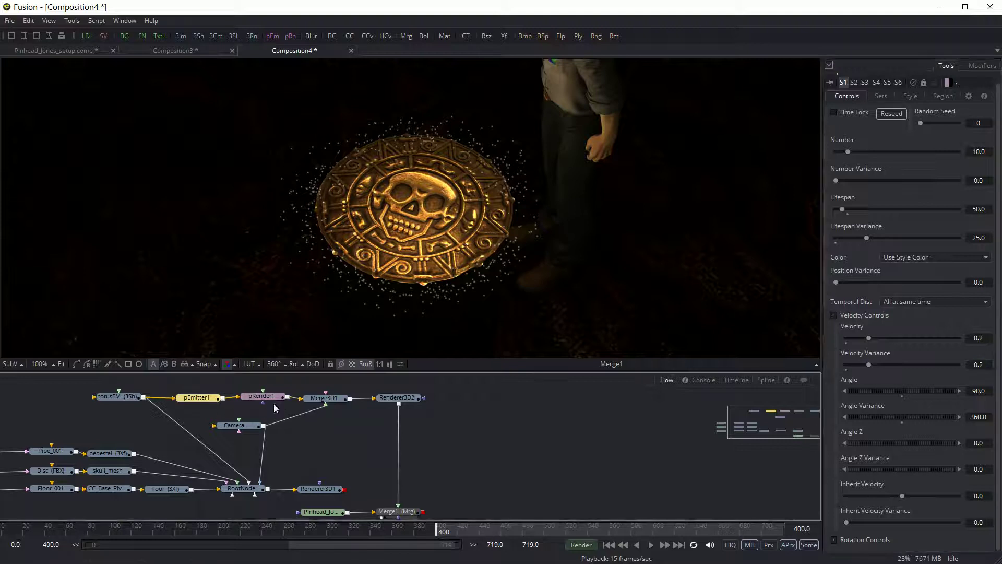
Space out pRender1, Merge3D1, Renderer3D2 and Camera in the flow to open a gap after pEmitter1.
drag(323, 387, 522, 397)
drag(260, 406, 370, 405)
drag(238, 431, 354, 462)
drag(365, 398, 364, 403)
drag(438, 403, 439, 408)
click(520, 397)
drag(394, 501, 471, 482)
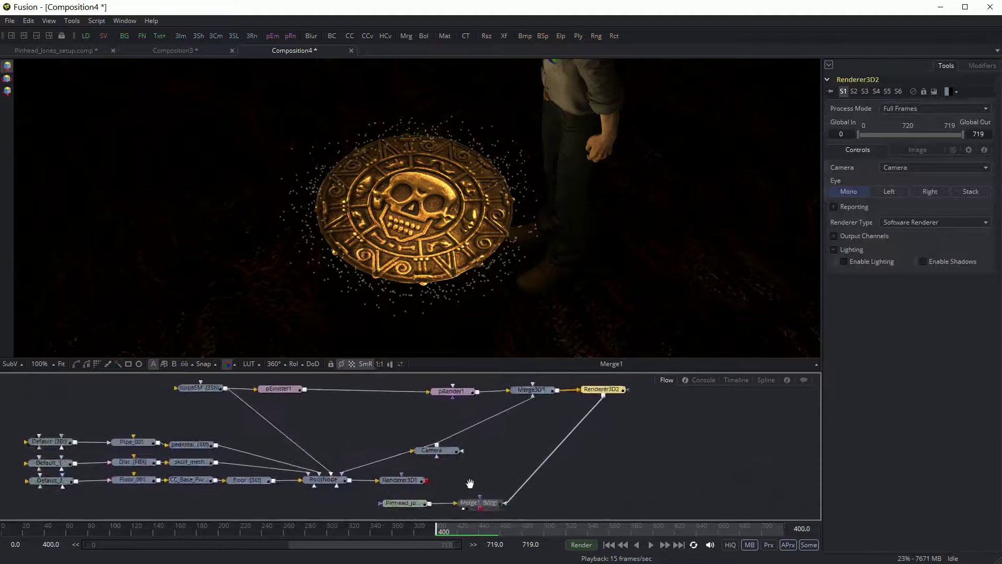
Move torusEM directly beneath pEmitter1 and line up pEmitter1 with the row of particle nodes.
drag(208, 389, 214, 414)
drag(282, 391, 284, 393)
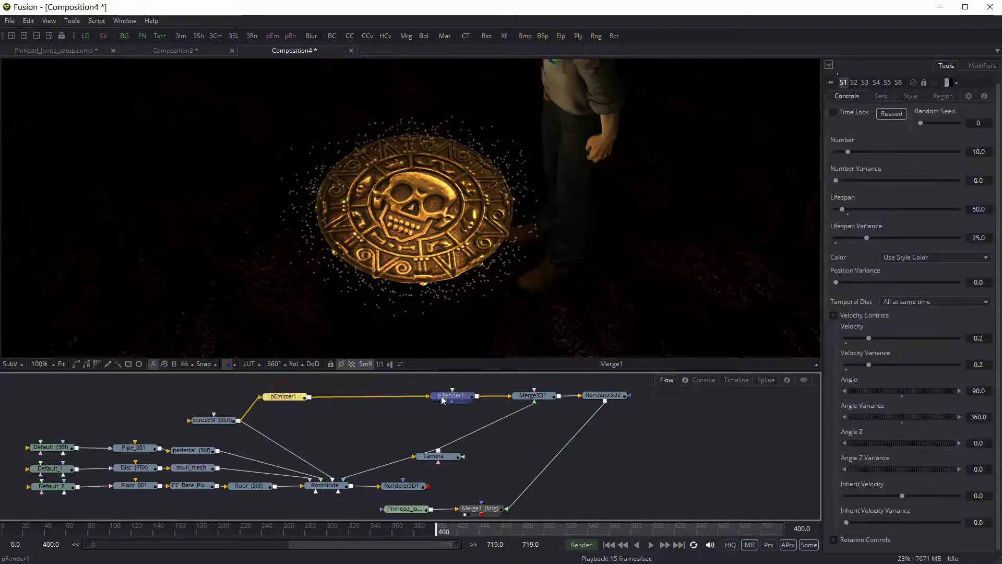
click(441, 396)
click(300, 407)
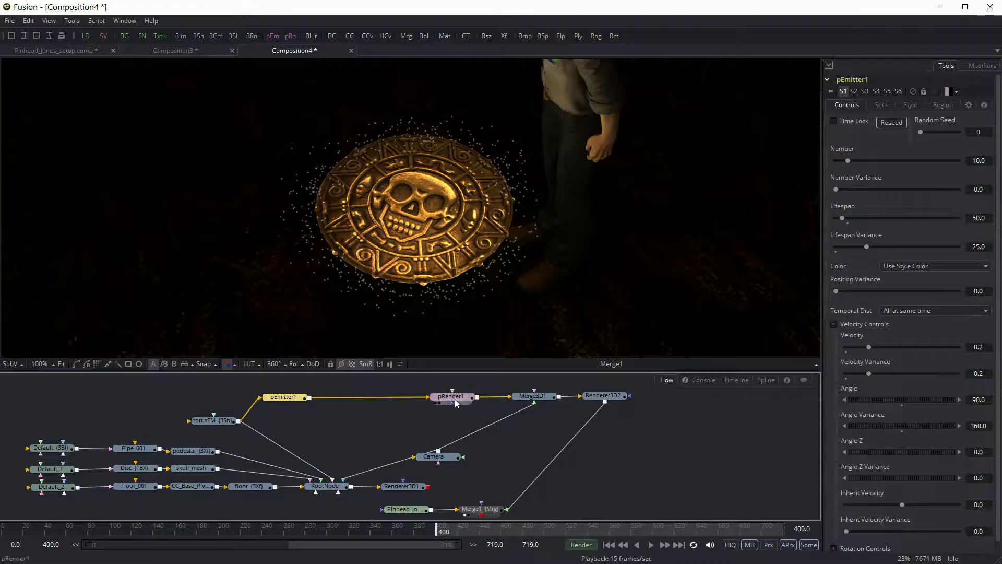
click(270, 413)
drag(224, 425, 266, 430)
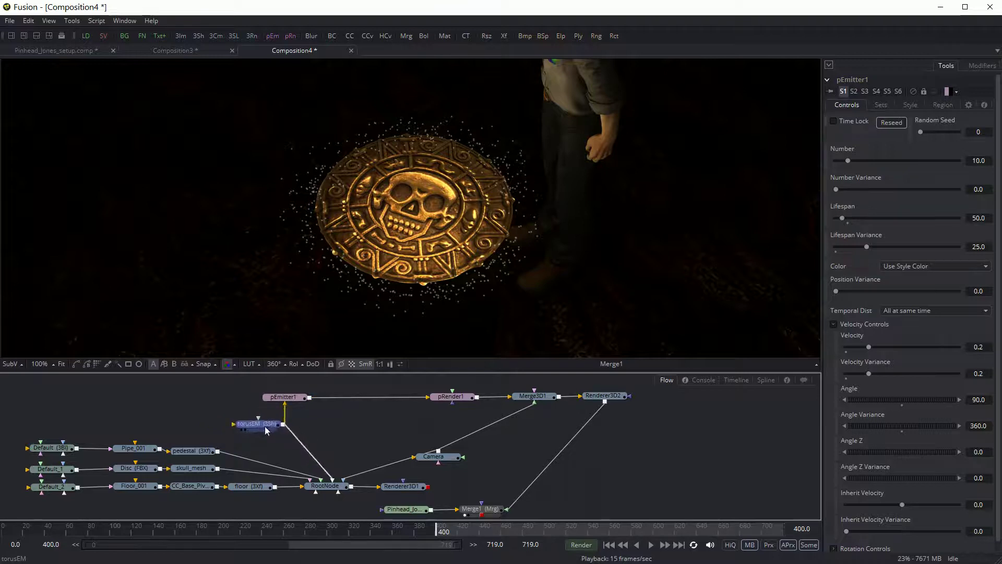
Insert a pTurbulence node between pEmitter1 and pRender1 and centre it in the gap.
click(293, 398)
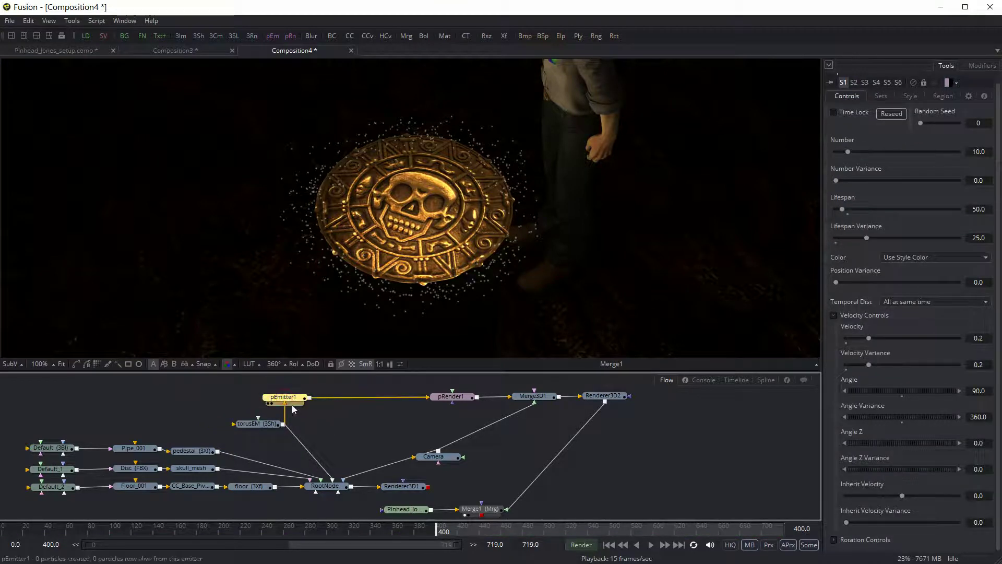
click(72, 21)
mouse_move(115, 258)
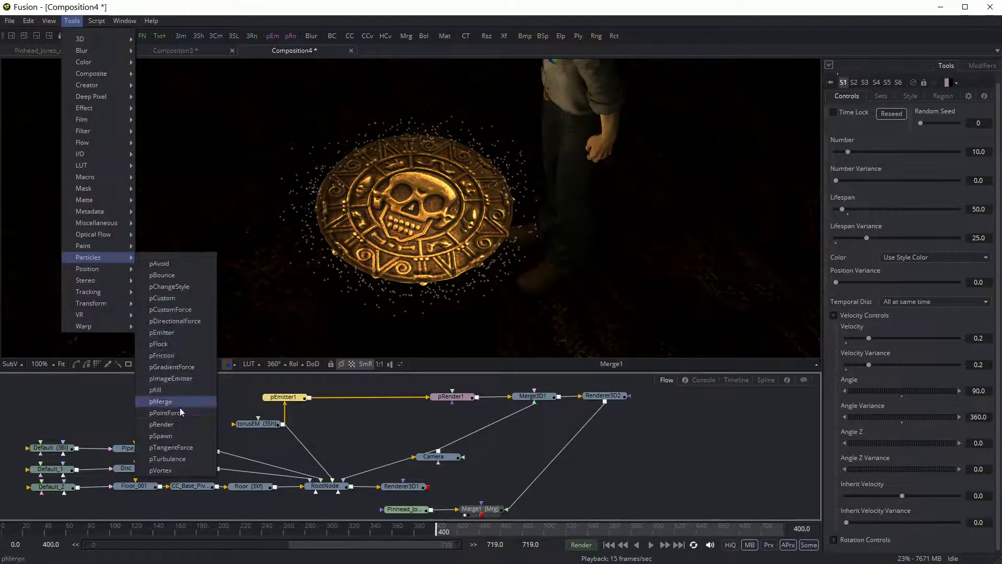
click(183, 458)
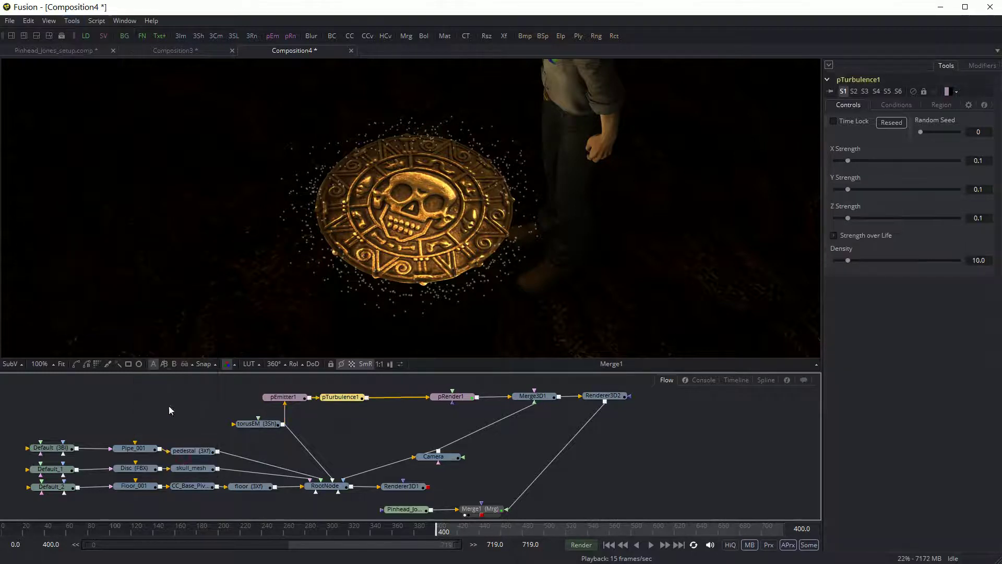
drag(342, 400, 368, 400)
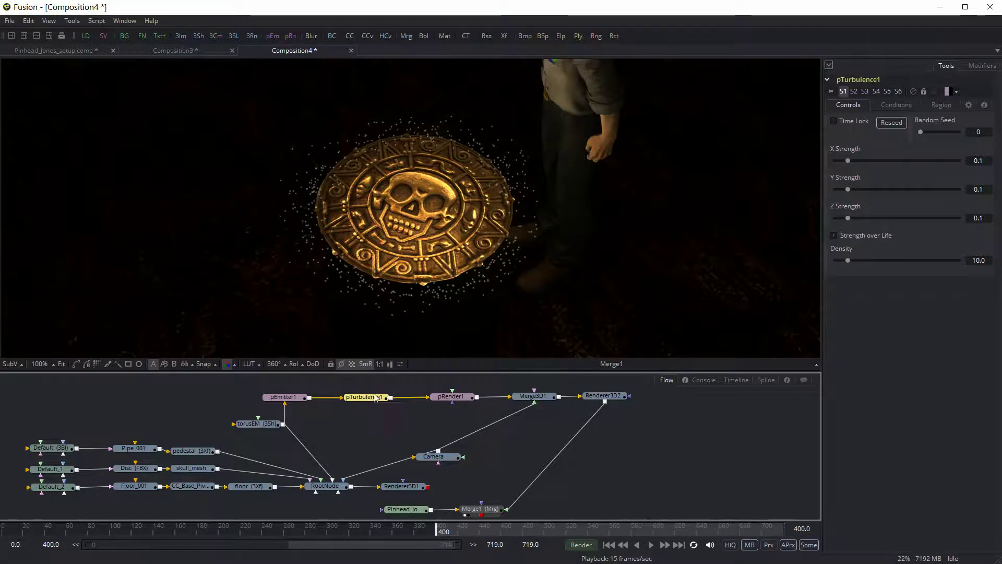
Set pTurbulence1's X, Y and Z strength to 0.5 and start playback to judge the motion.
click(990, 160)
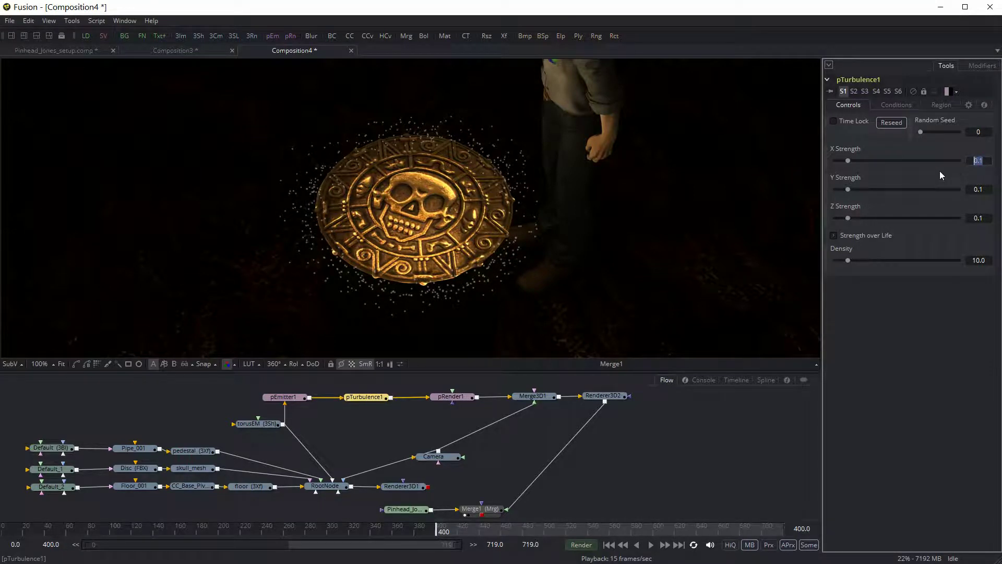
text(0.5)
key(Tab)
text(0.5)
key(Tab)
text(0.5)
key(Tab)
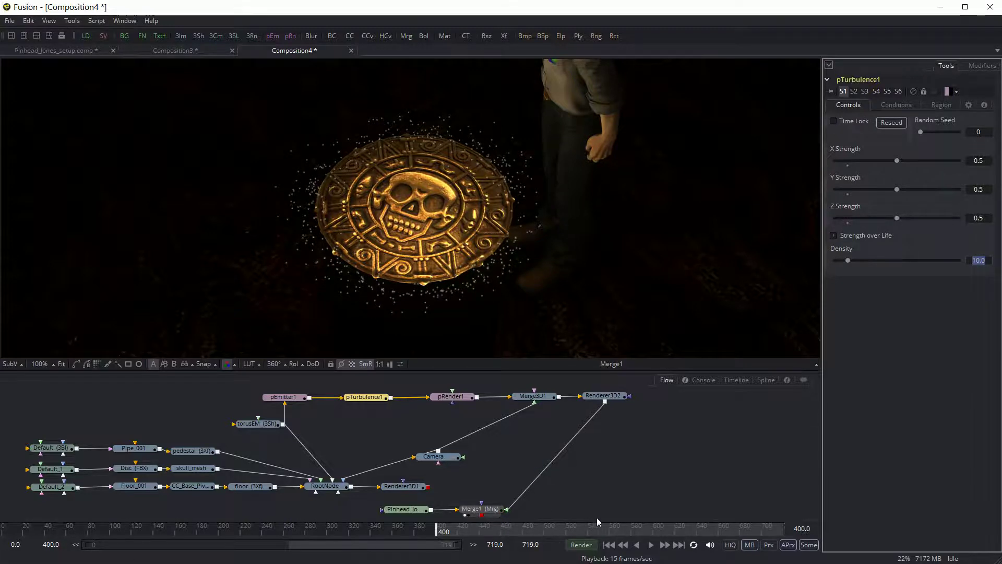
click(652, 545)
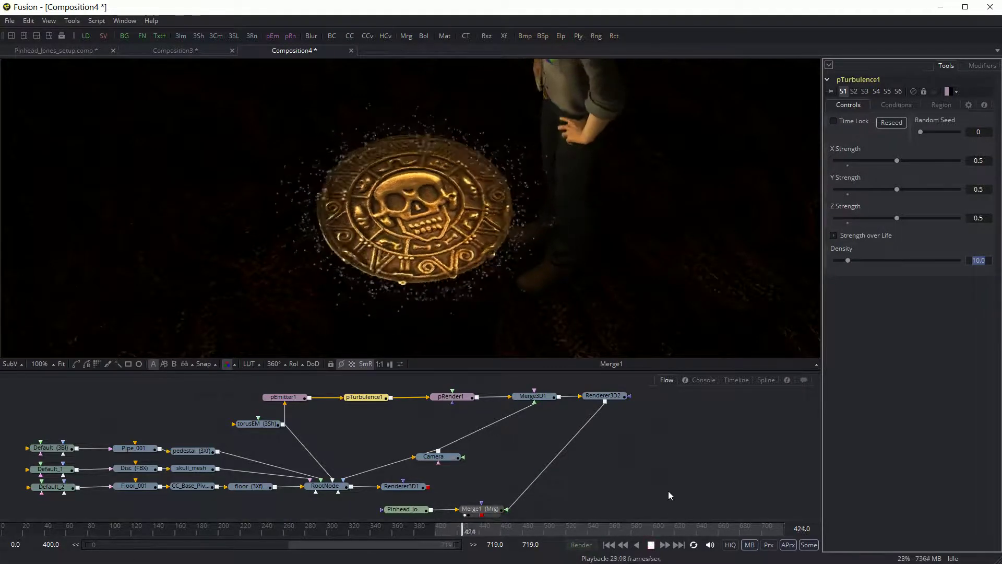
Raise pTurbulence1's X, Y and Z strength to 1.0 during playback, and stop the playback.
drag(898, 160, 958, 161)
drag(908, 217, 958, 218)
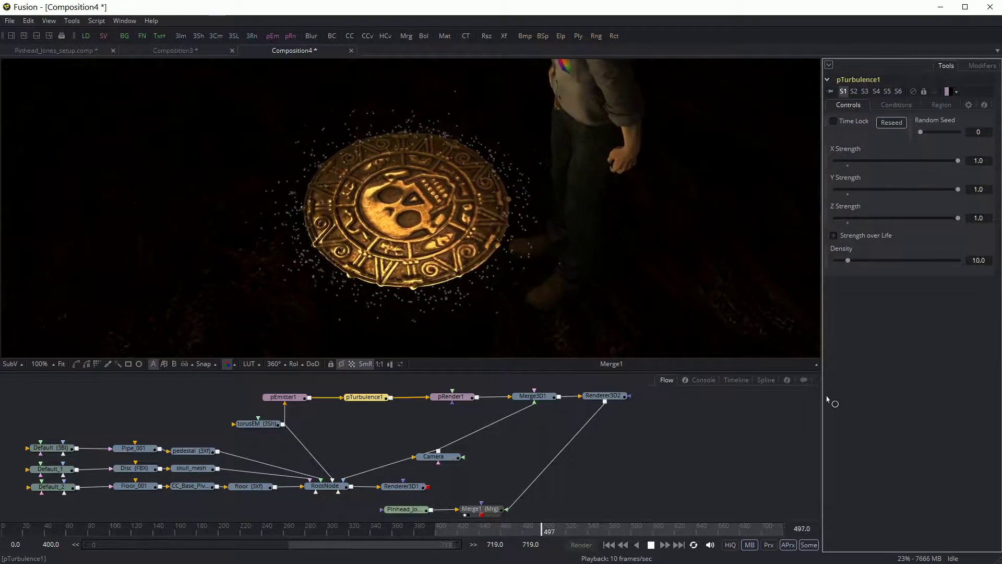
click(651, 544)
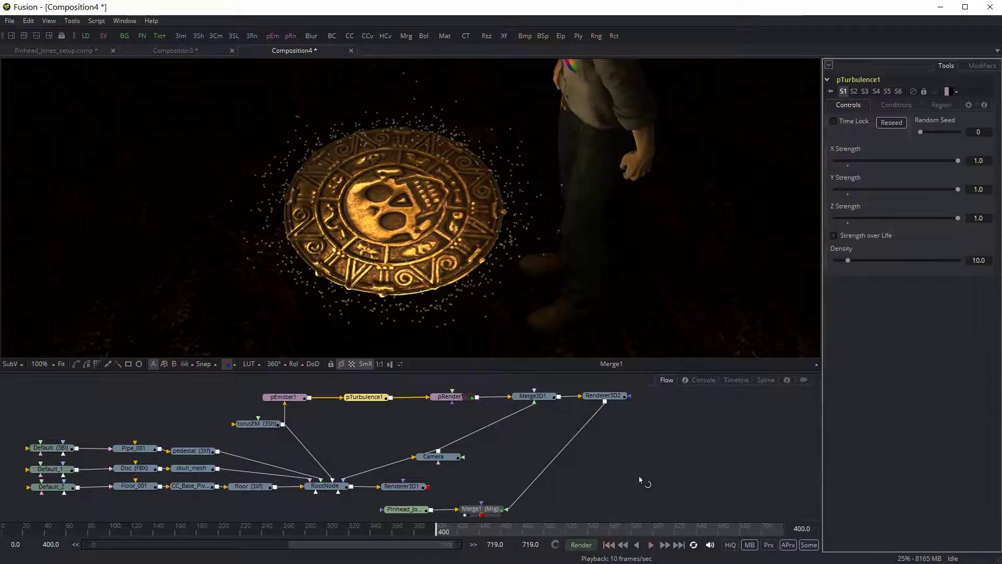
Set pEmitter1's angle variance to 0, play the result, and return to frame 400.
click(290, 397)
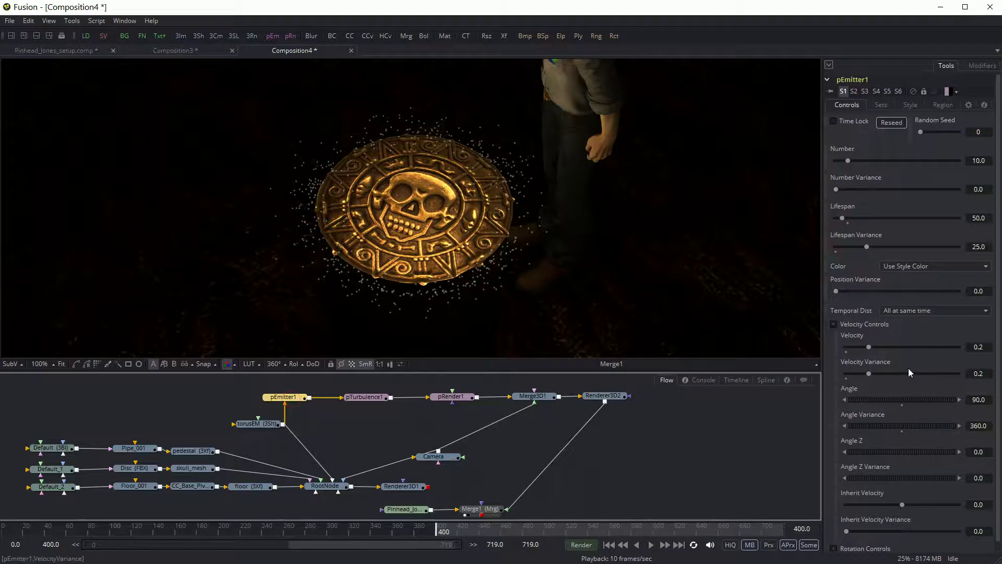
double_click(976, 426)
text(0)
key(Tab)
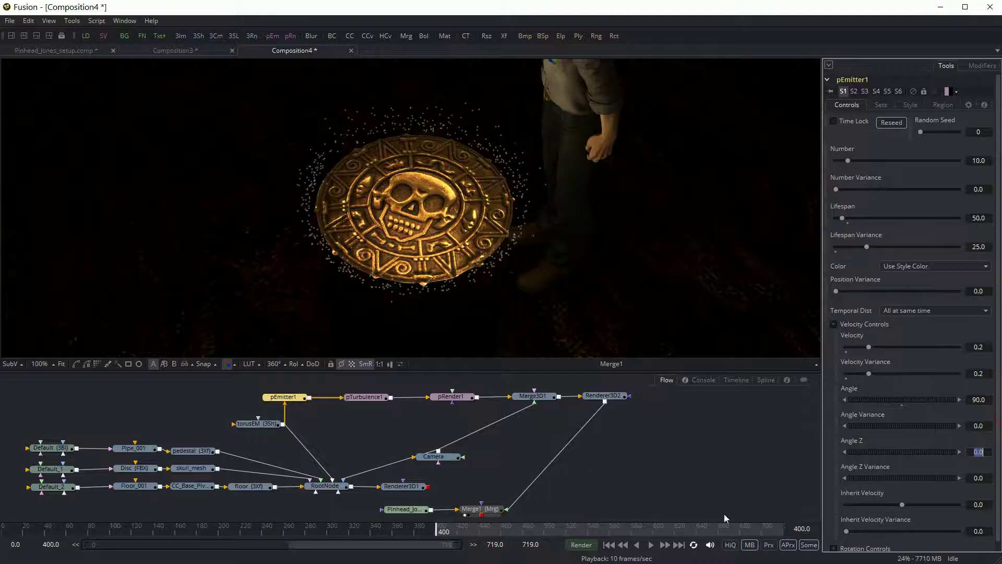
click(652, 545)
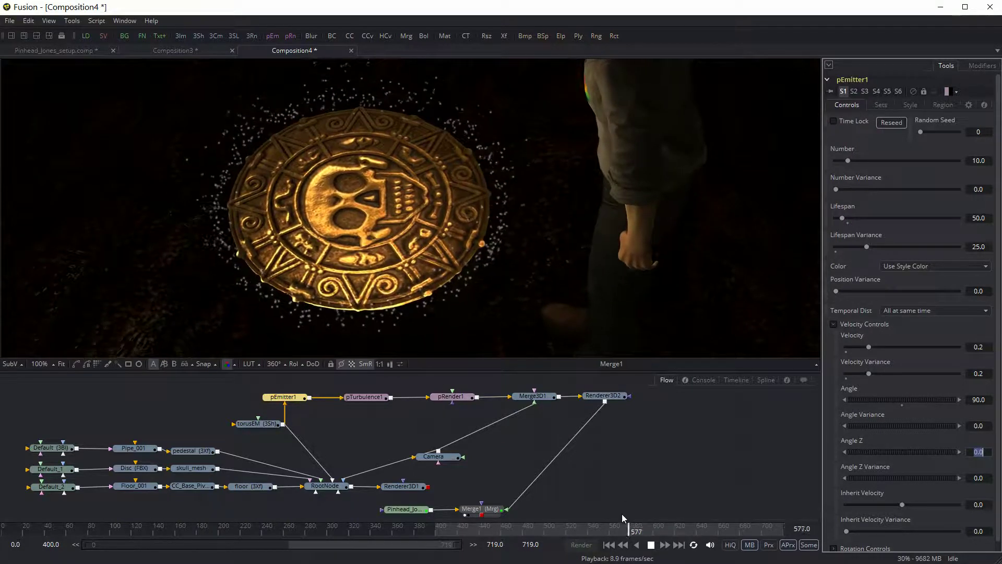
click(651, 544)
click(609, 545)
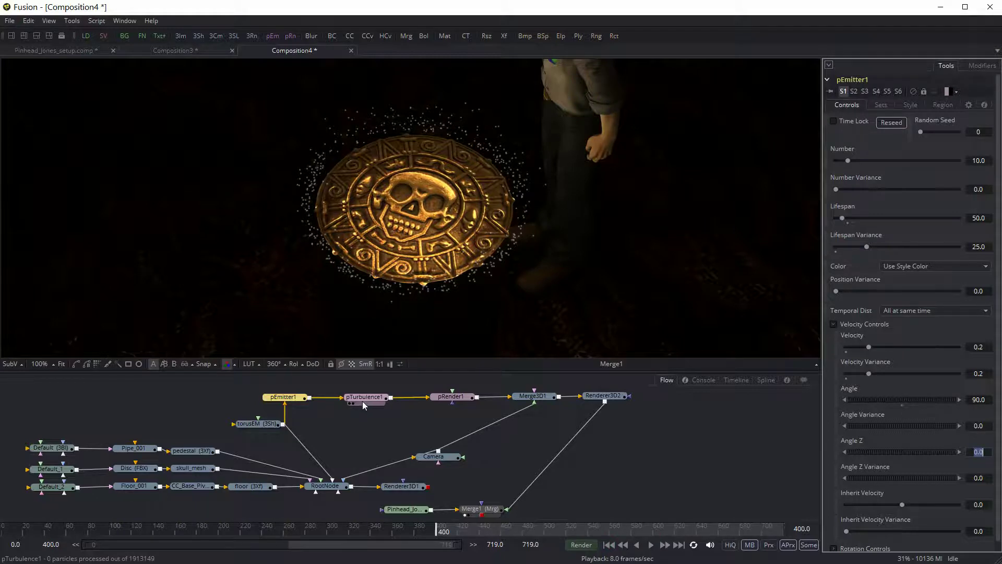
Set pEmitter1's particle number to 25 and play the composite up to about frame 566.
click(283, 397)
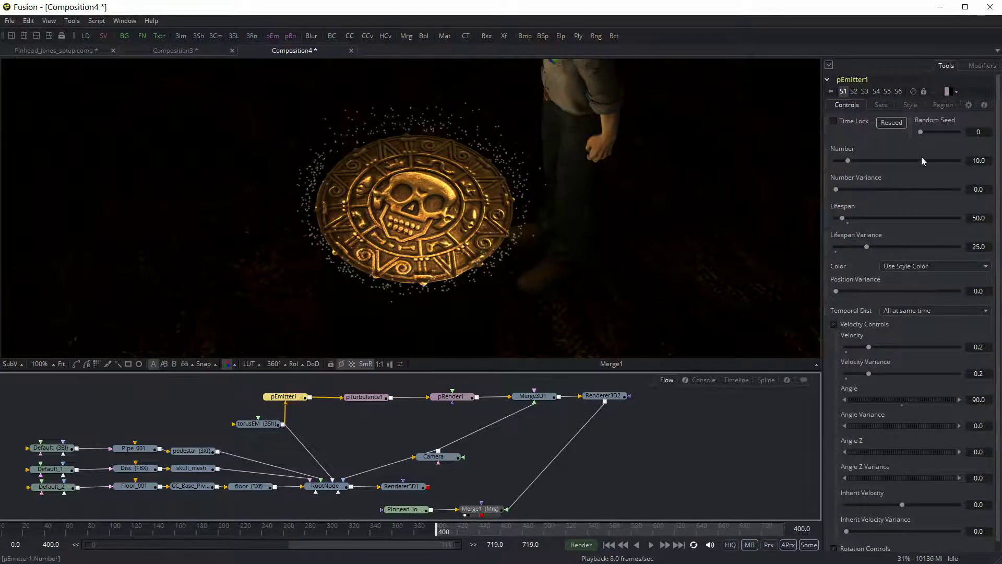
click(982, 160)
key(Tab)
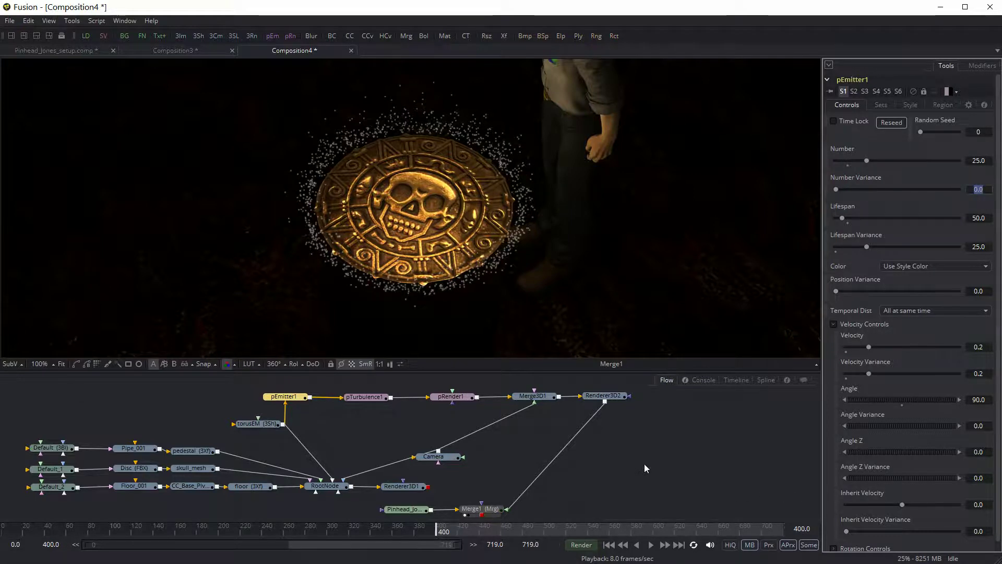
click(650, 545)
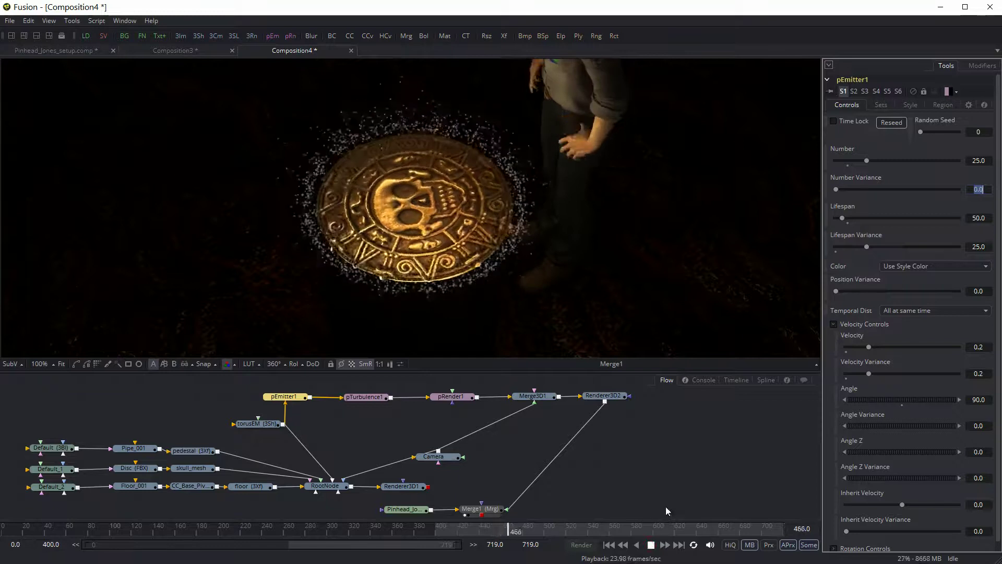
click(650, 545)
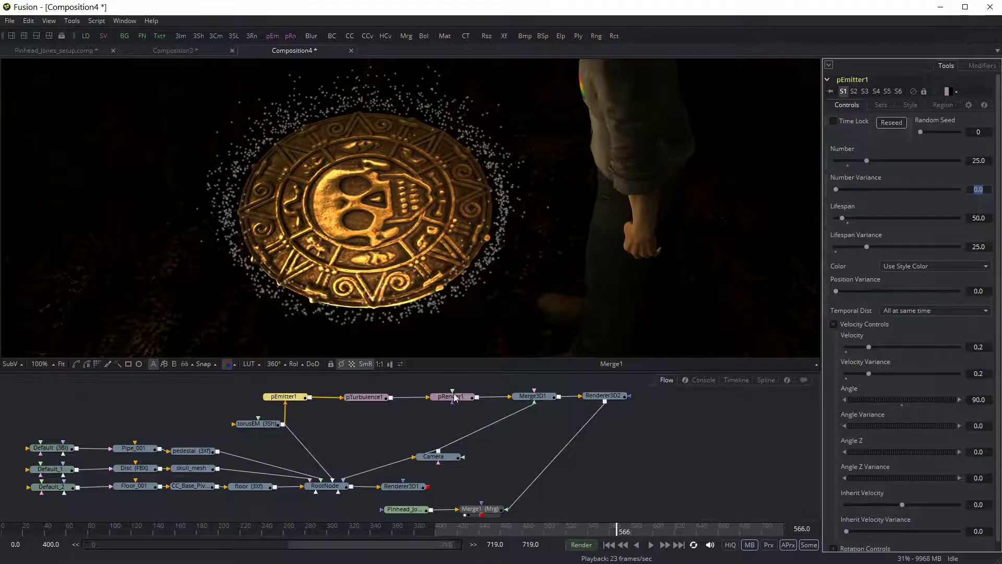
Set the size of pEmitter1's Blob particles to 0.12.
click(283, 397)
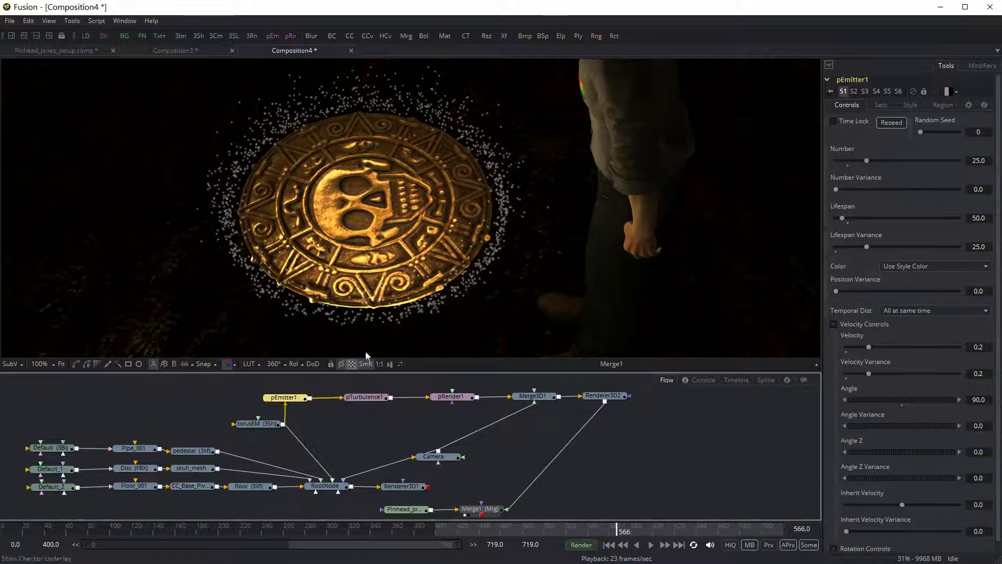
click(911, 105)
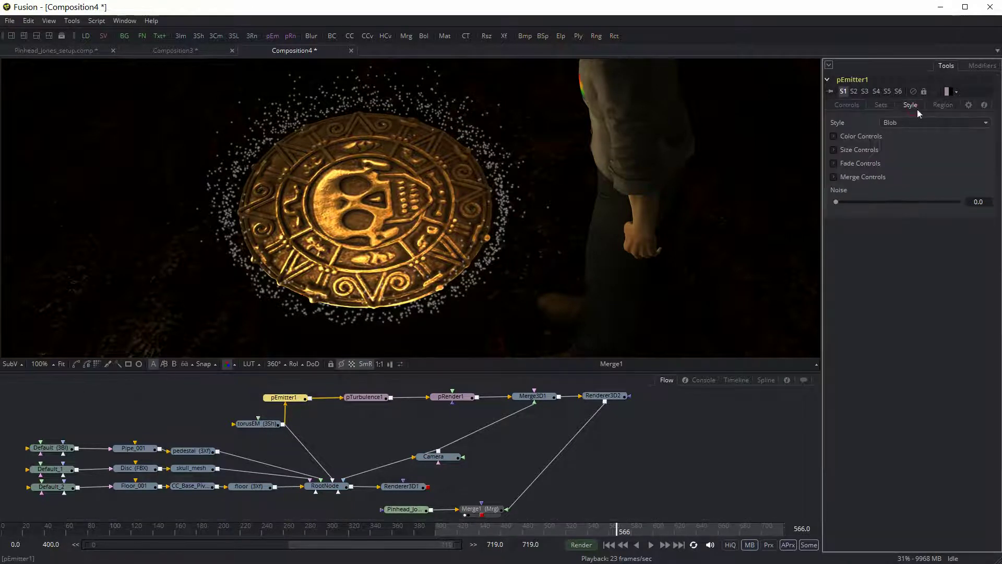
click(833, 150)
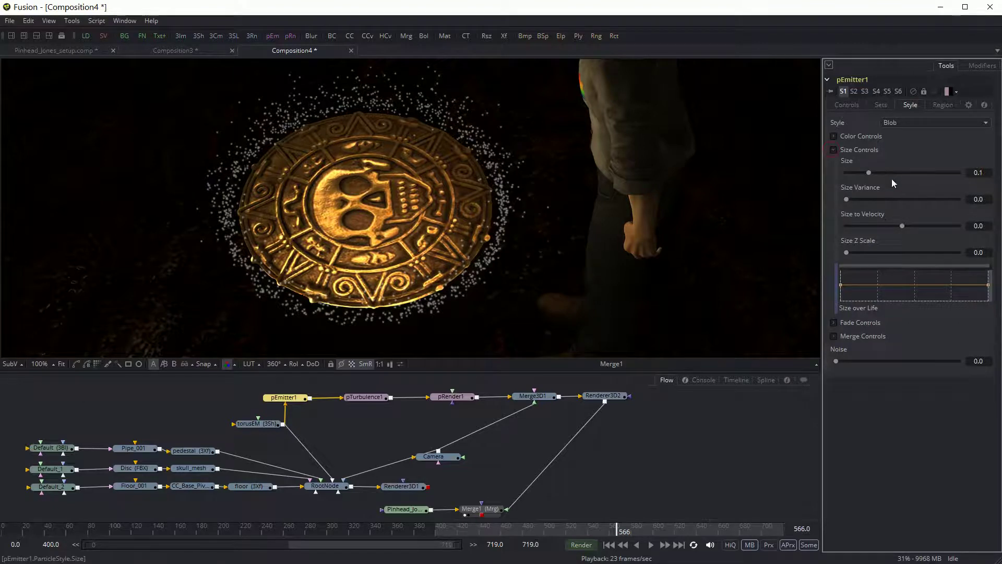
drag(869, 172, 882, 173)
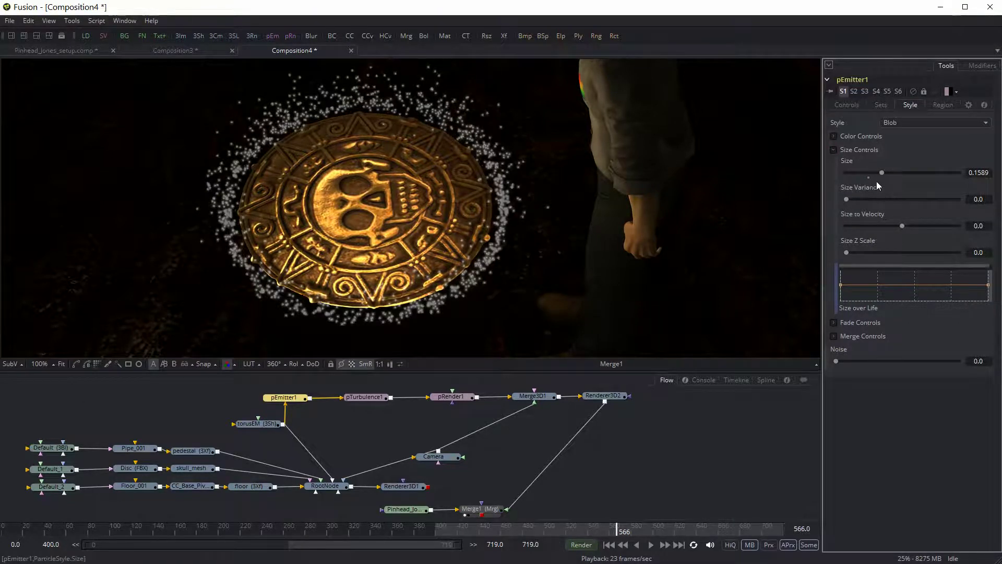
drag(978, 173, 994, 173)
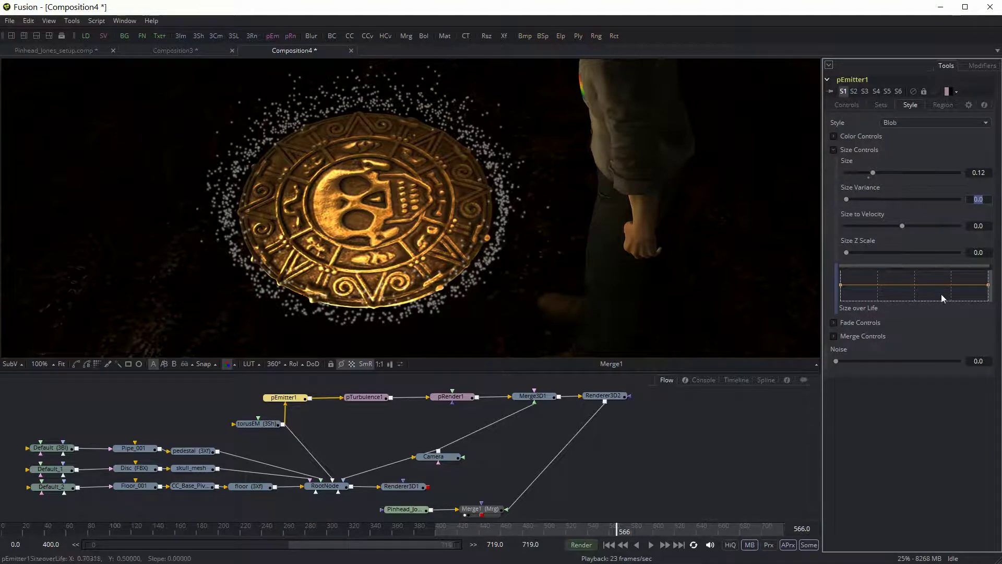
Lower the end of pEmitter1's Size over Life curve to zero and play back the shrinking particles.
drag(989, 286, 989, 299)
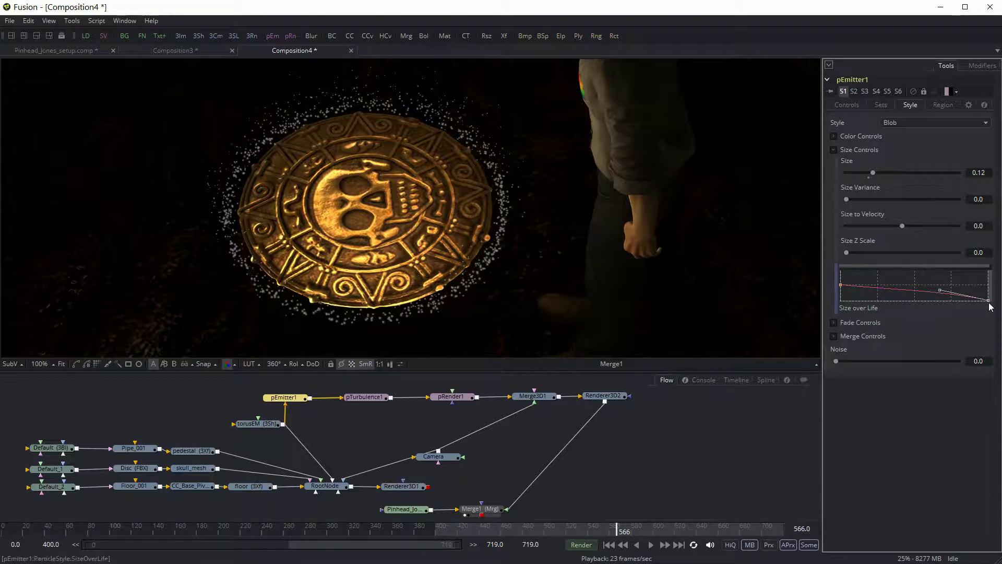
click(651, 544)
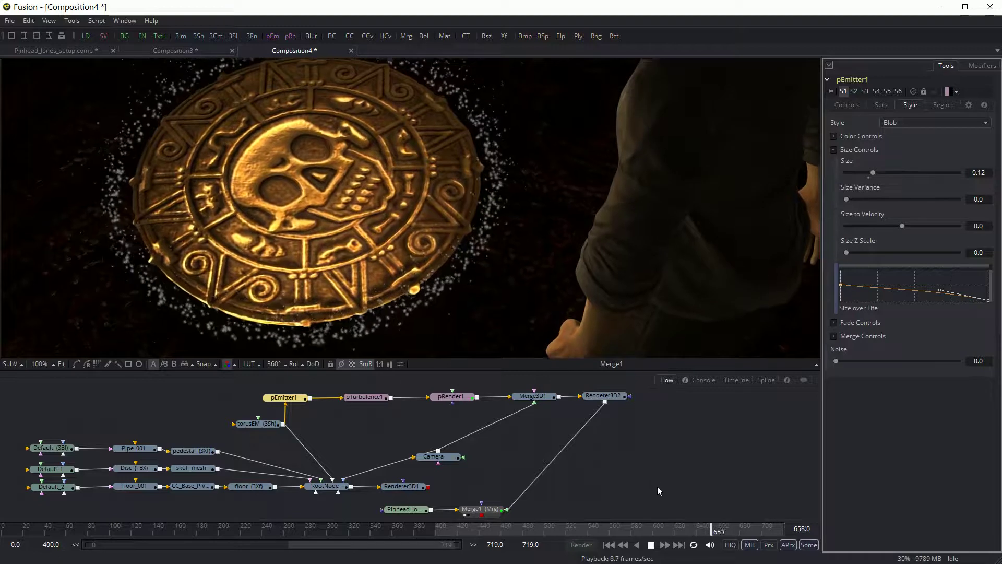
click(651, 545)
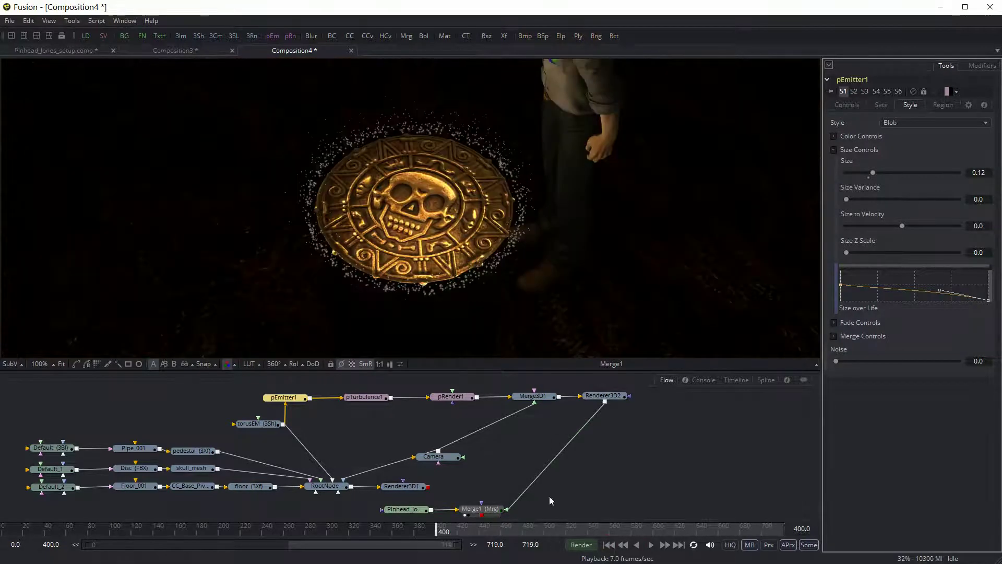
Animate pEmitter1's Number from frame 480 and key it at 0 there.
click(505, 535)
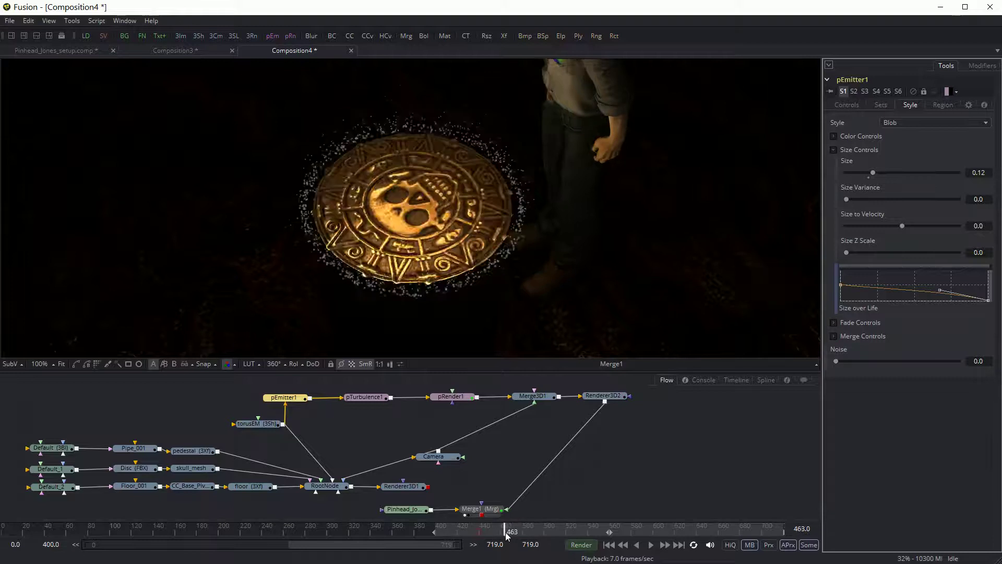
mouse_move(504, 532)
mouse_down()
mouse_move(476, 532)
mouse_move(524, 533)
mouse_up()
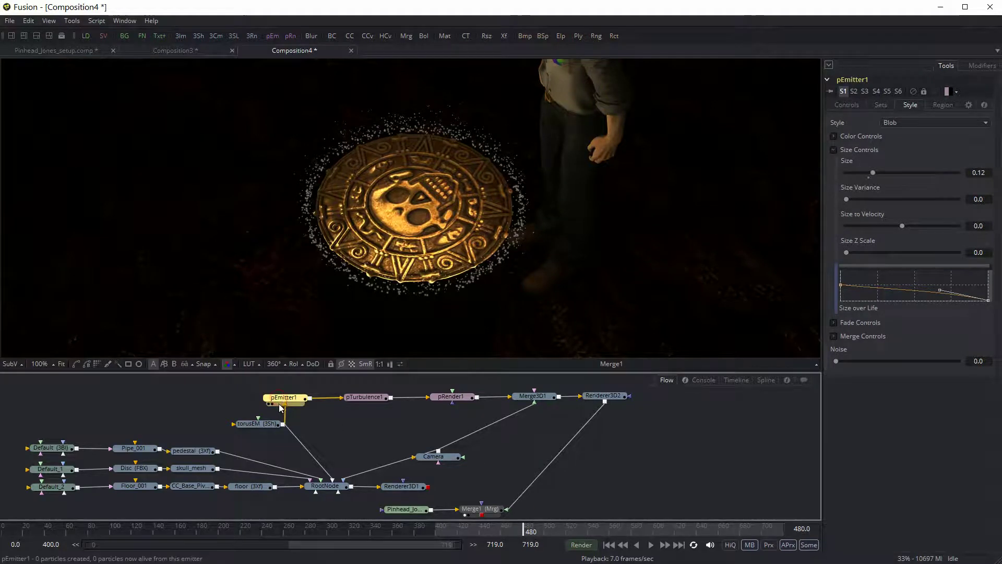
click(855, 107)
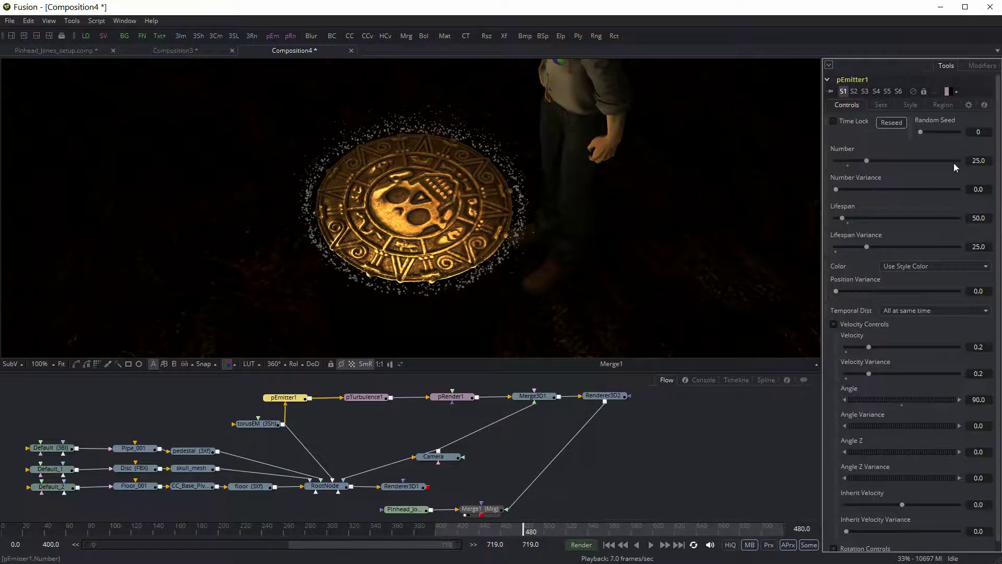
right_click(847, 151)
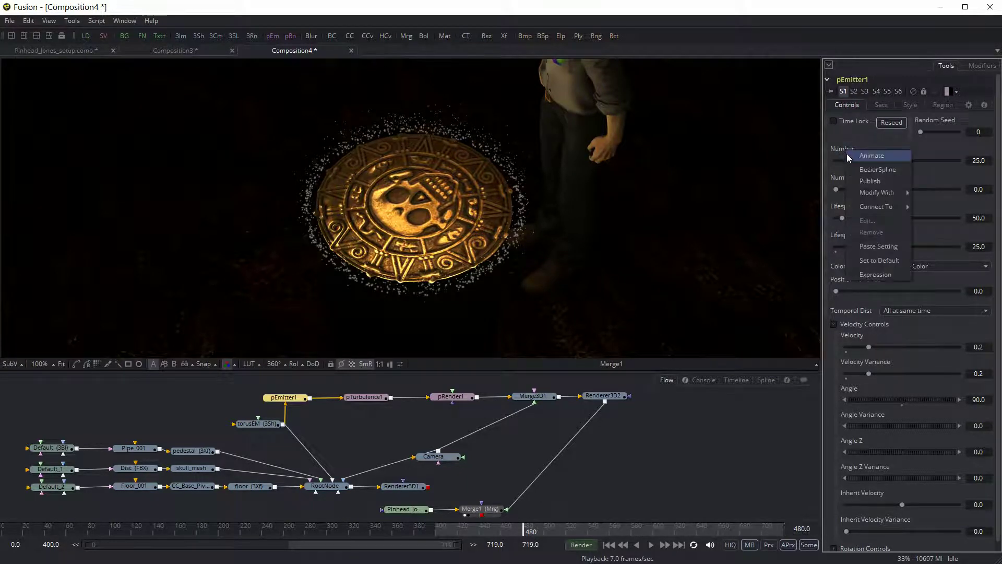
click(887, 155)
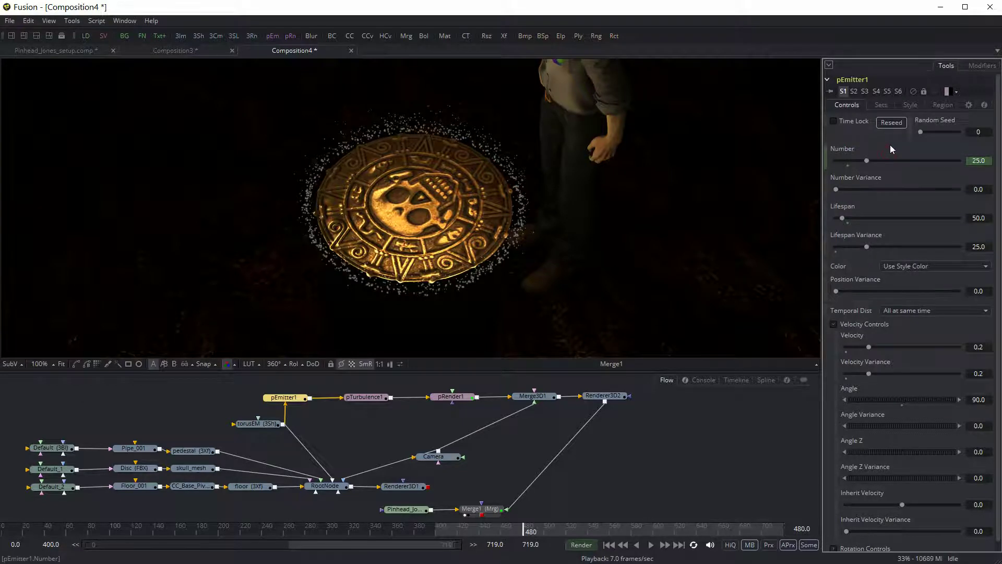
drag(837, 162, 830, 175)
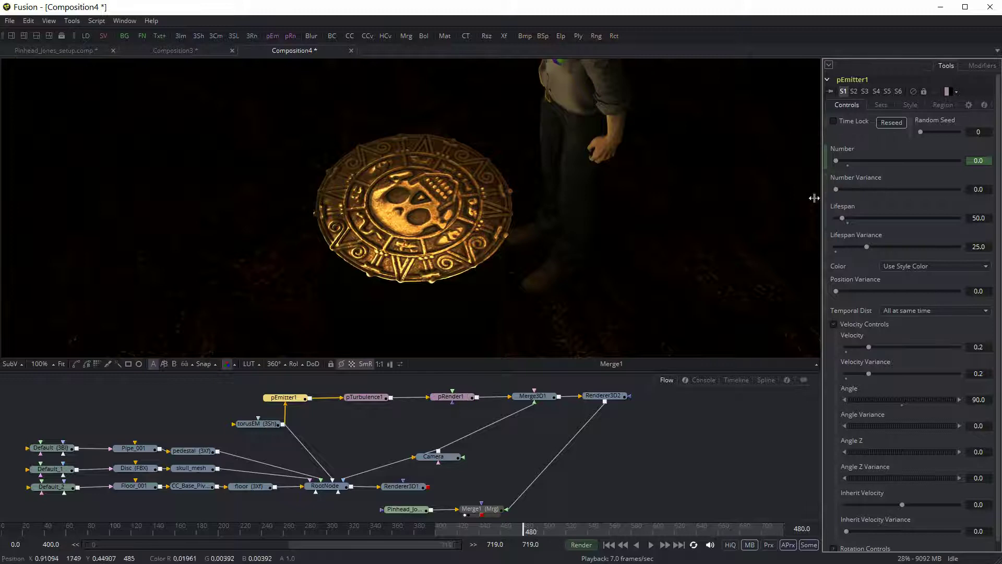
Key pEmitter1's Number at 25 on frame 500.
click(546, 536)
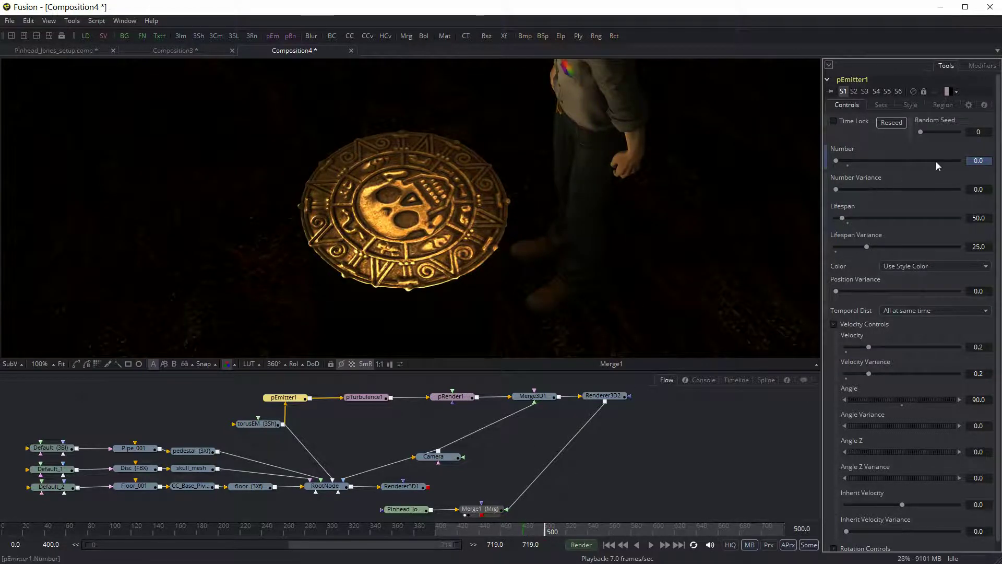
click(966, 161)
text(25)
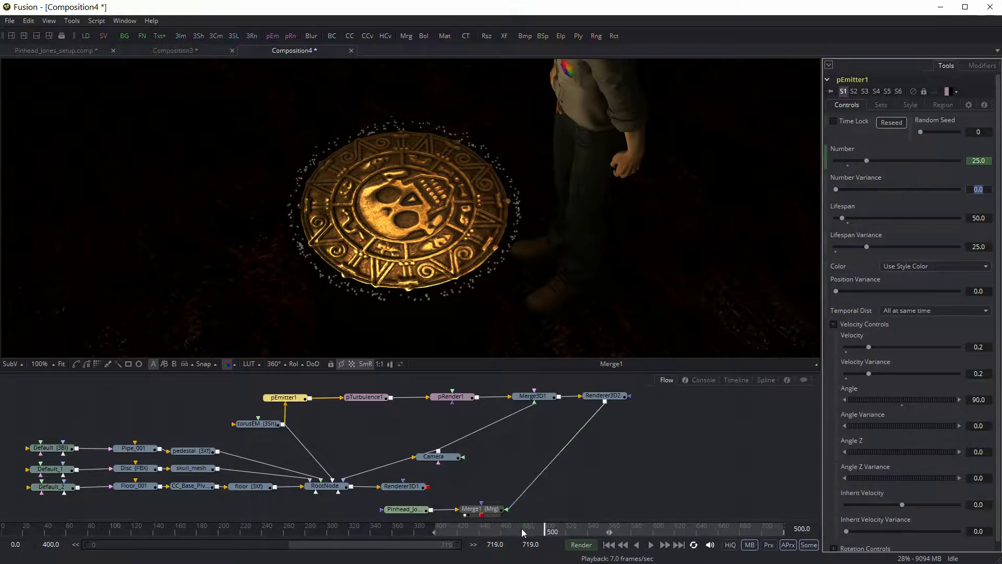
Play back the composite to check how the particle emission builds up.
click(651, 545)
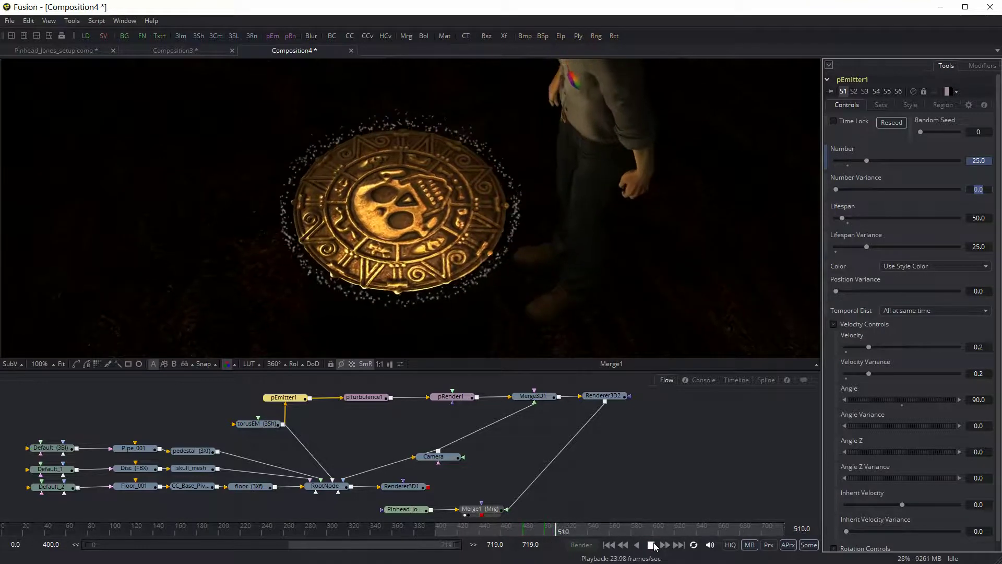
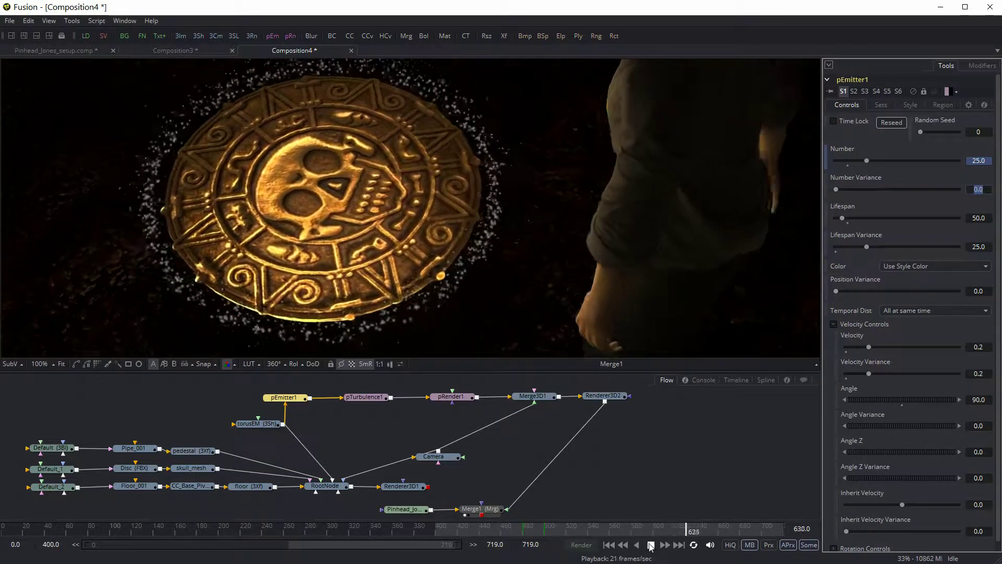
click(651, 545)
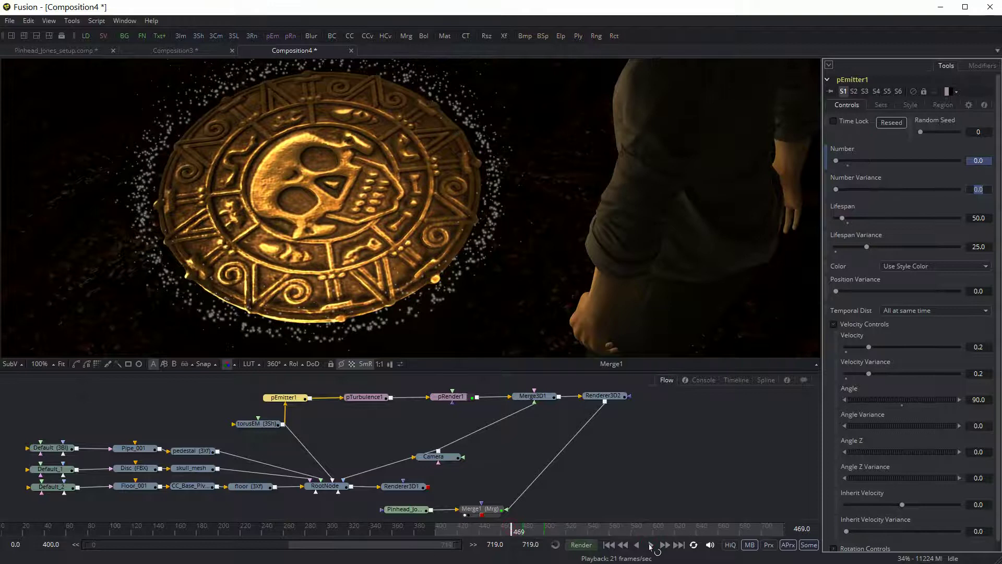
click(651, 545)
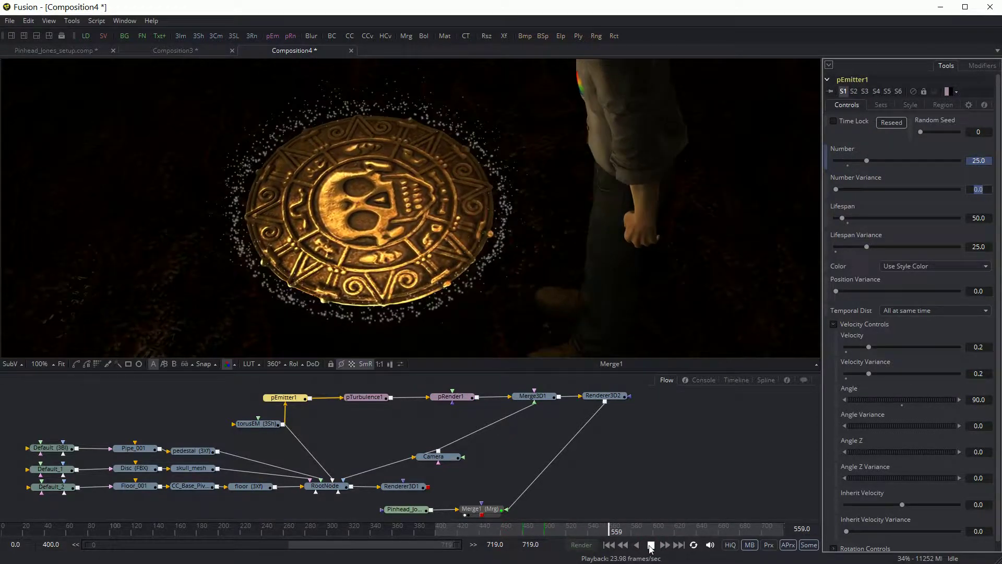
click(650, 545)
Key pEmitter1's Number at 25 on frame 600 and at 0 on frame 601.
mouse_move(661, 530)
mouse_down()
mouse_move(588, 535)
mouse_move(665, 535)
mouse_move(656, 533)
mouse_up()
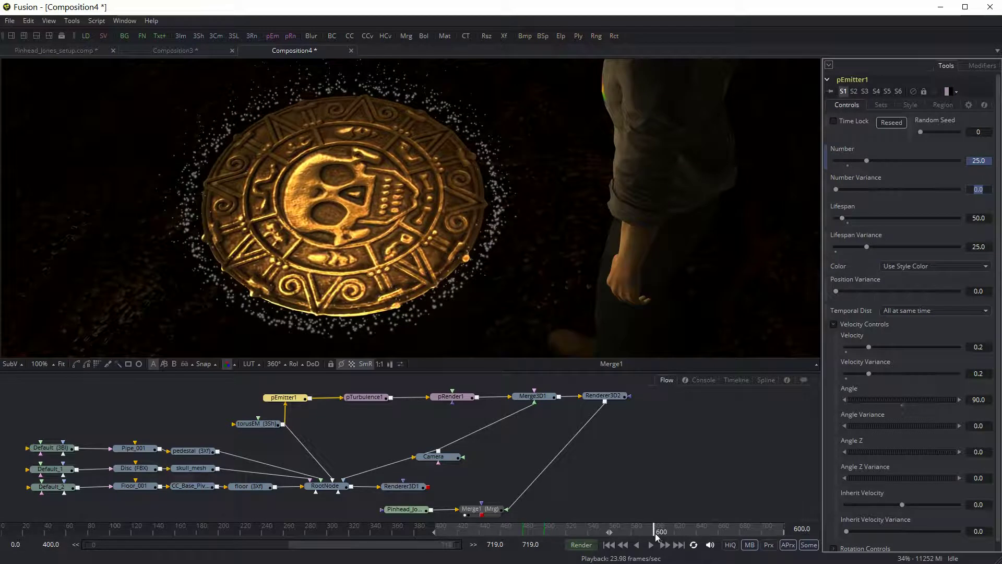
right_click(845, 152)
click(858, 159)
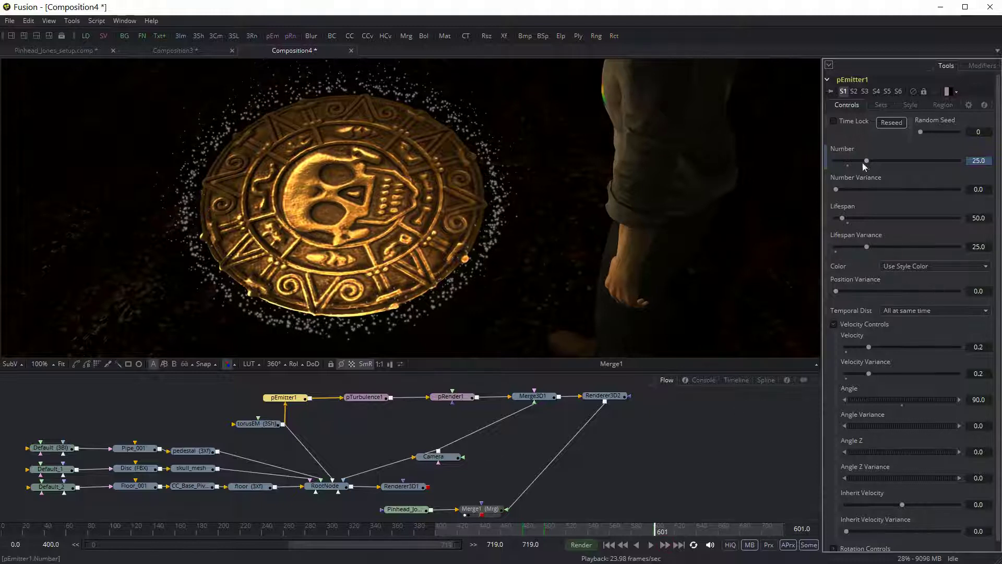
drag(862, 164, 829, 166)
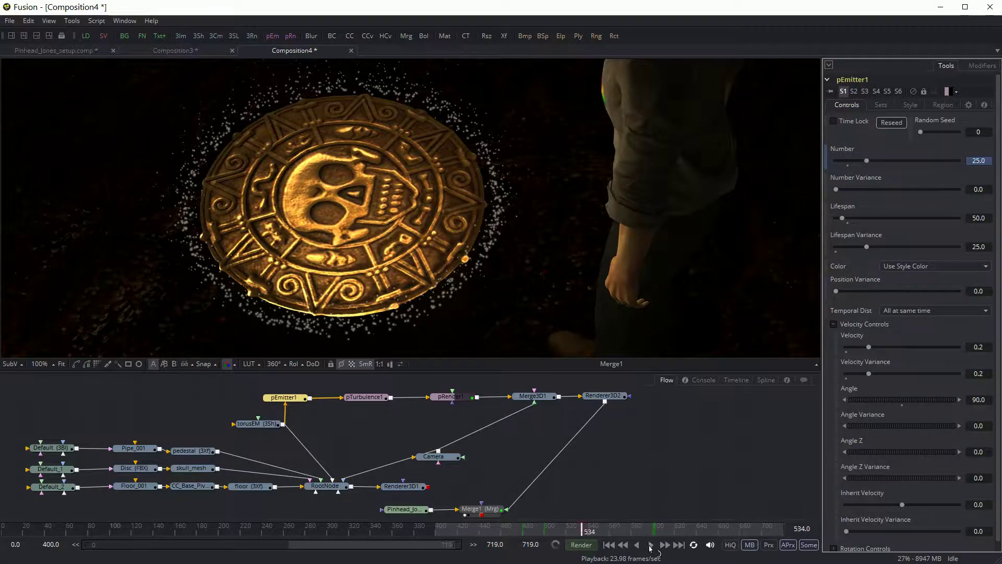
Play the composite to see the emission stop, and scrub through the timeline to frame 592.
click(650, 545)
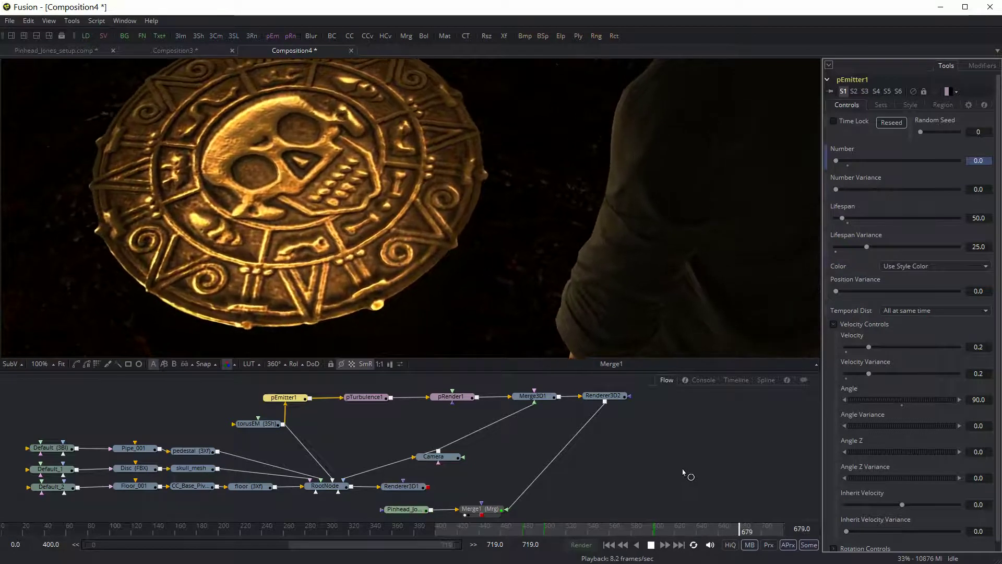
click(651, 544)
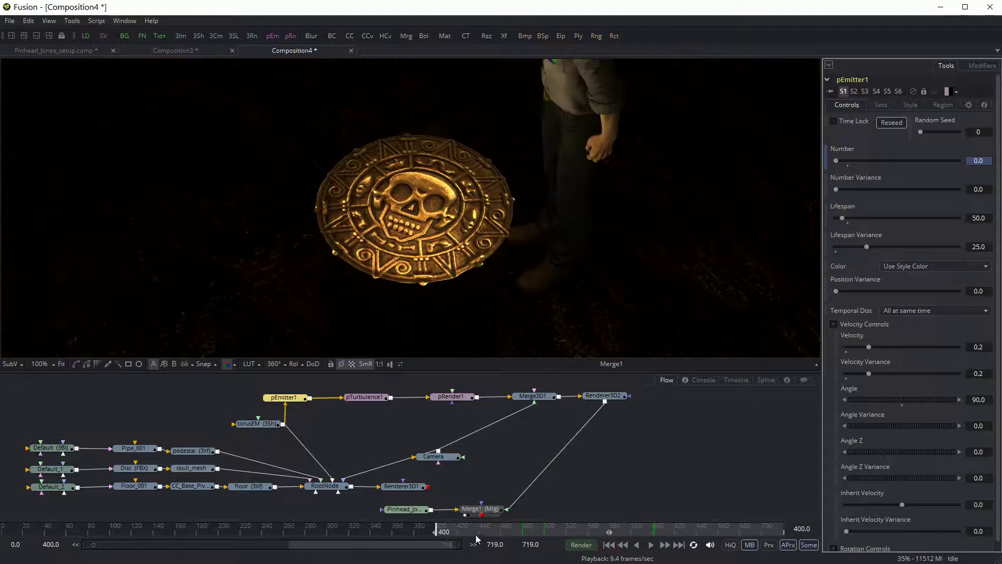
click(483, 533)
drag(550, 533, 646, 530)
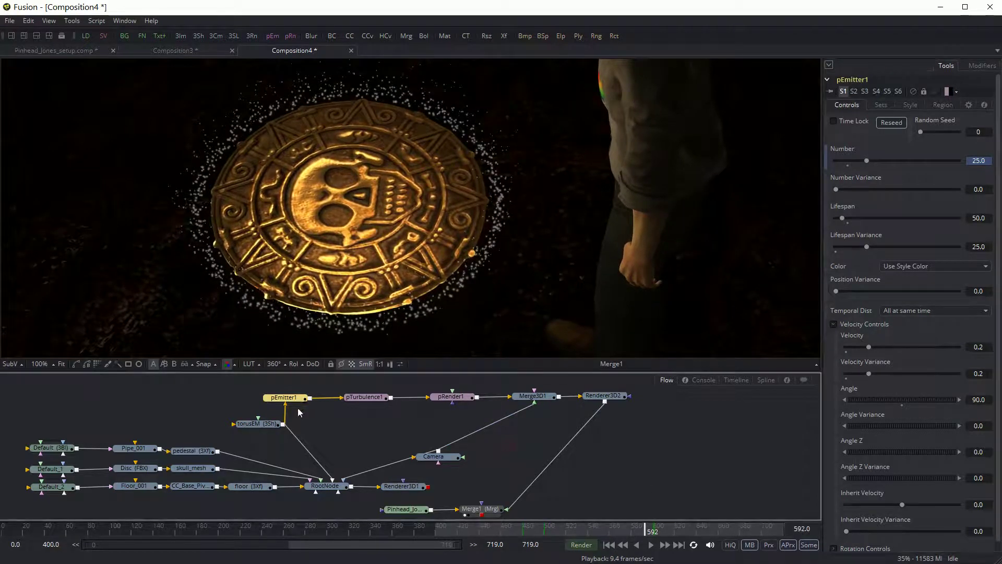
Sample a golden orange from the coin as pEmitter1's particle color, about R 0.64, G 0.40, B 0.15.
click(520, 458)
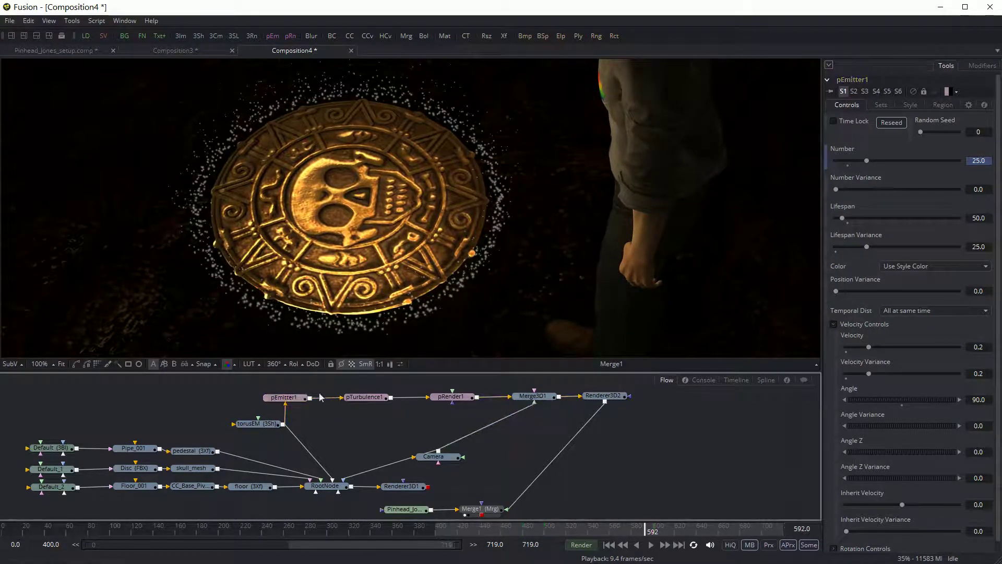
click(294, 400)
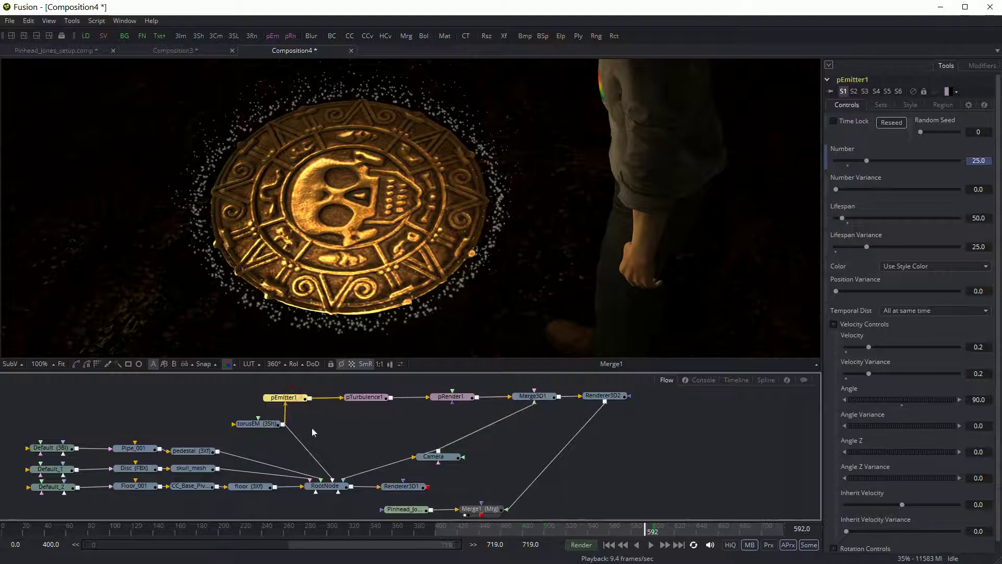
click(911, 105)
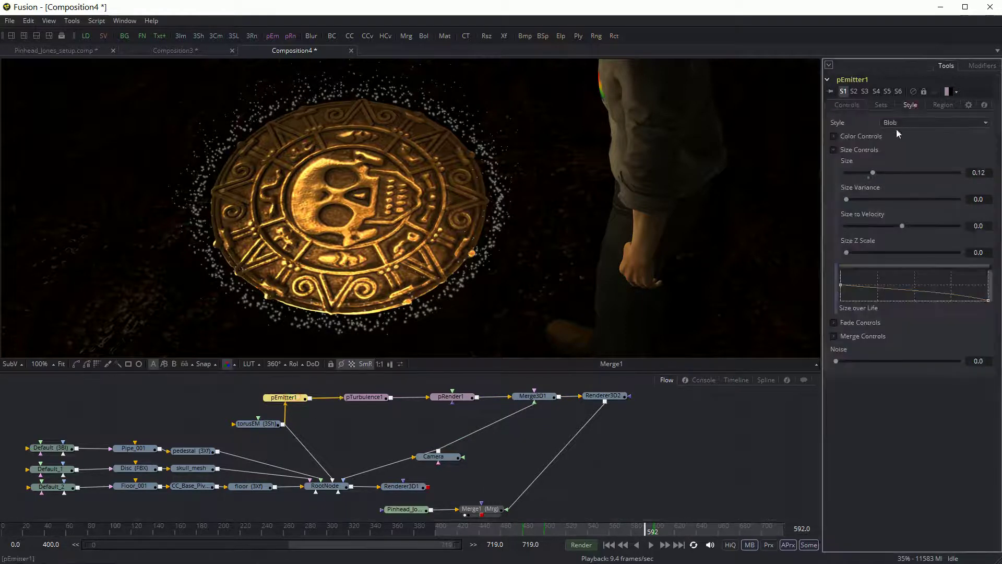
click(835, 136)
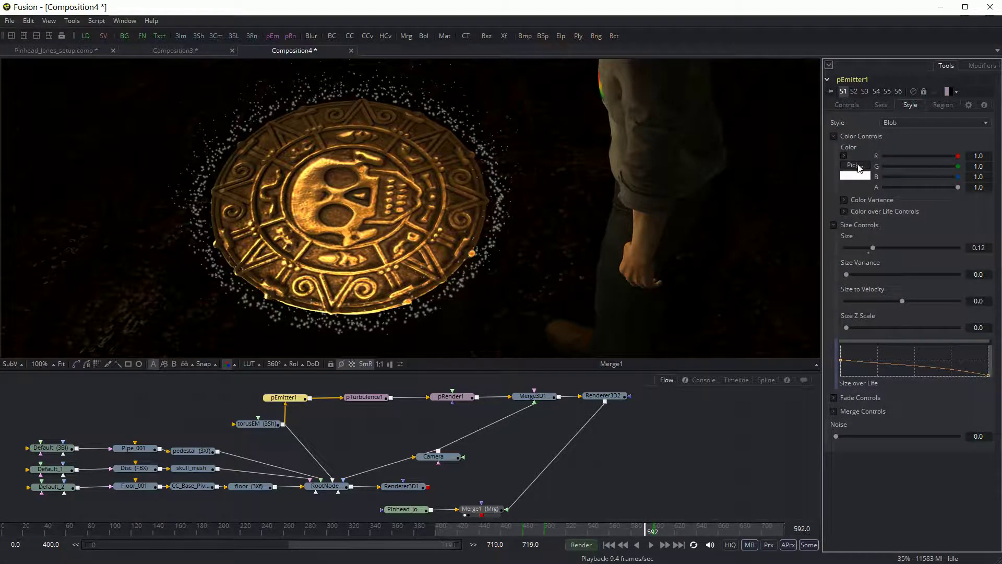
drag(787, 175, 312, 176)
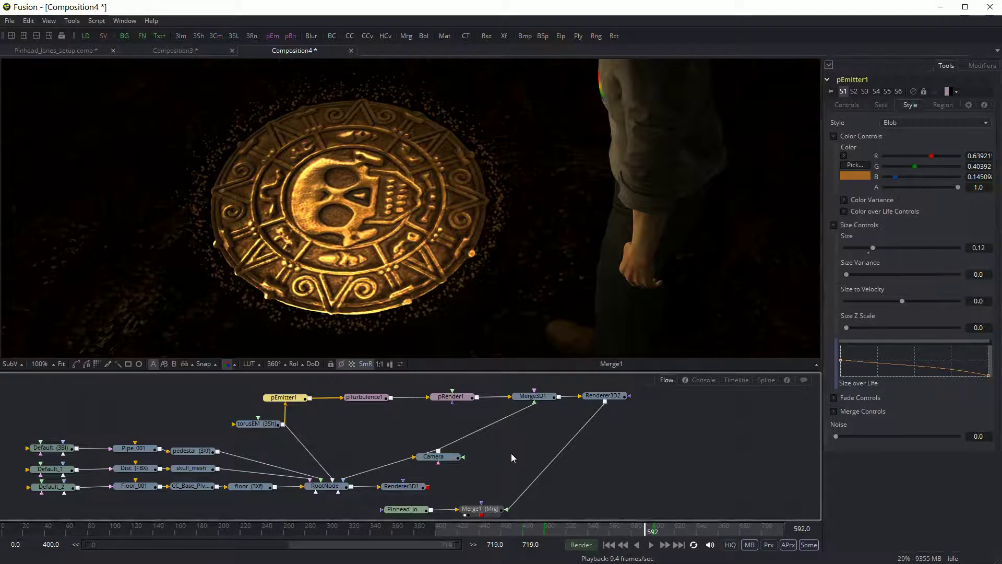
Move the Pinhead Jones loader and Merge1 beneath Renderer3D2, and view Renderer3D2 without the checkered background.
drag(503, 469, 472, 464)
drag(360, 514, 593, 496)
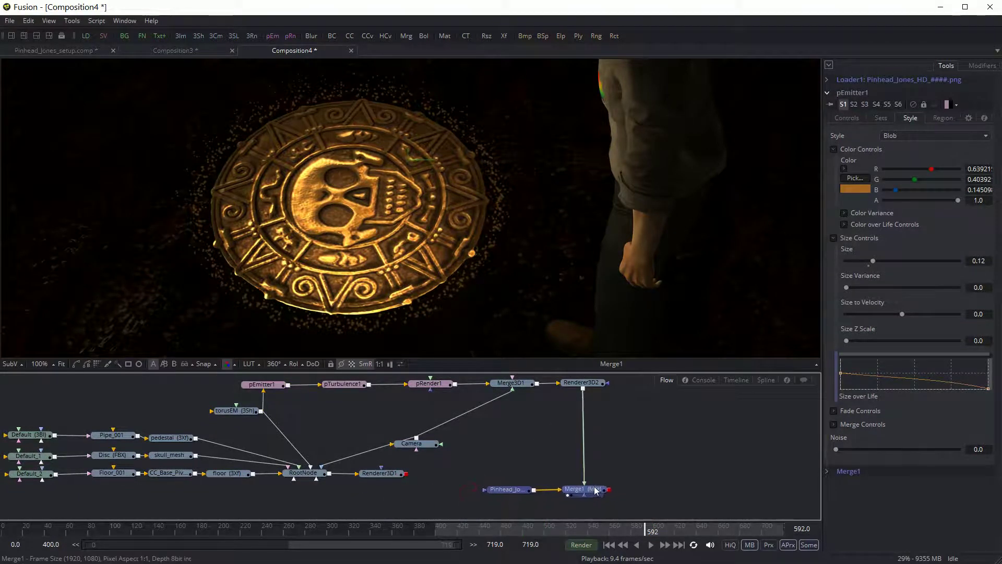
click(593, 496)
drag(588, 456, 565, 424)
drag(554, 391, 556, 272)
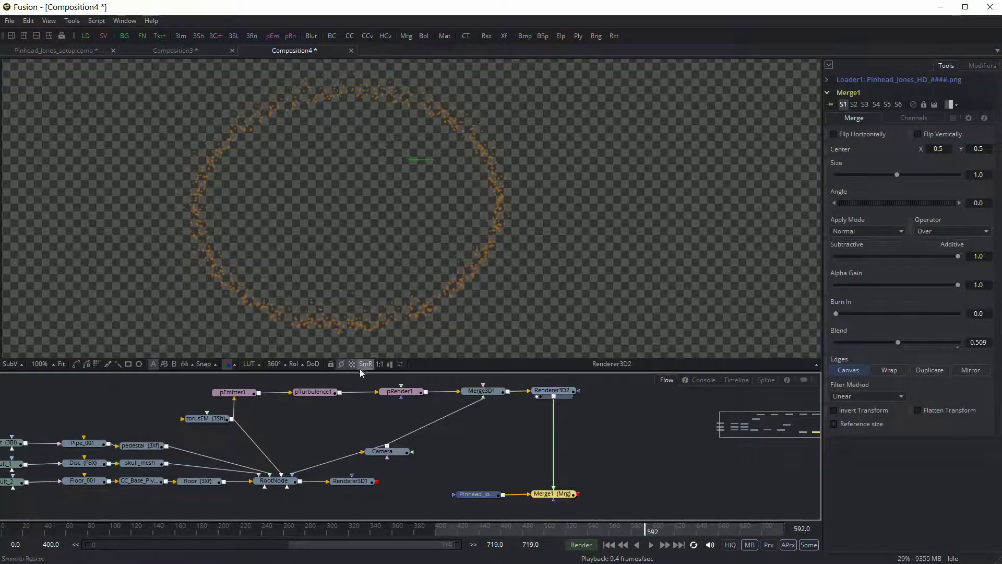
click(351, 364)
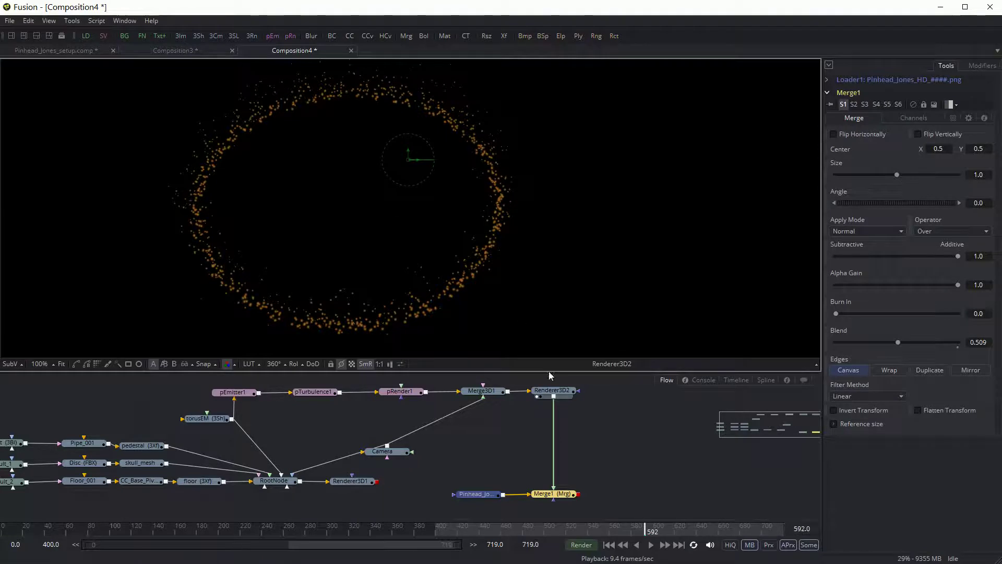
Set Renderer3D2 to the OpenGL Renderer type with Quick Sort transparency.
click(551, 390)
click(919, 222)
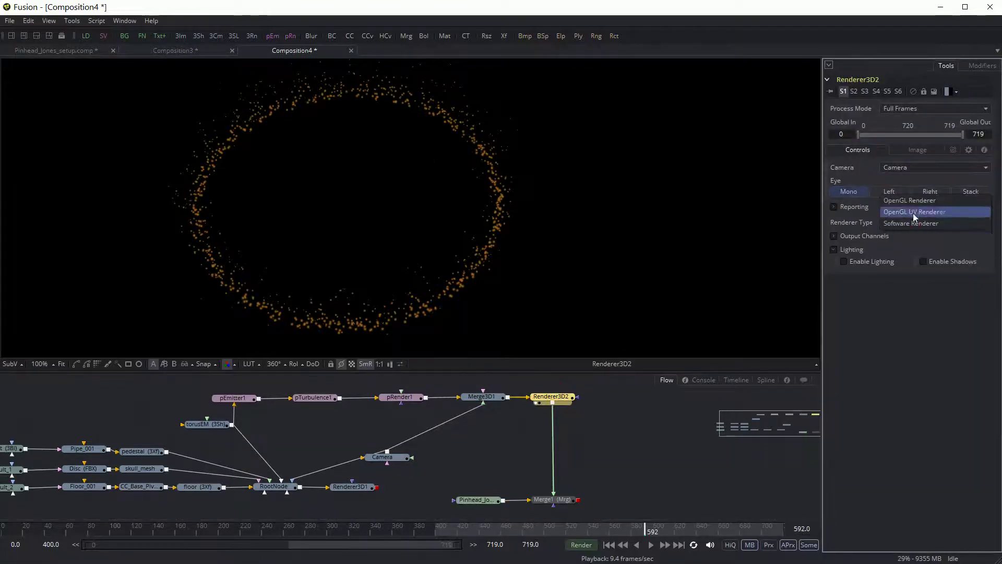
click(919, 213)
drag(569, 407, 571, 407)
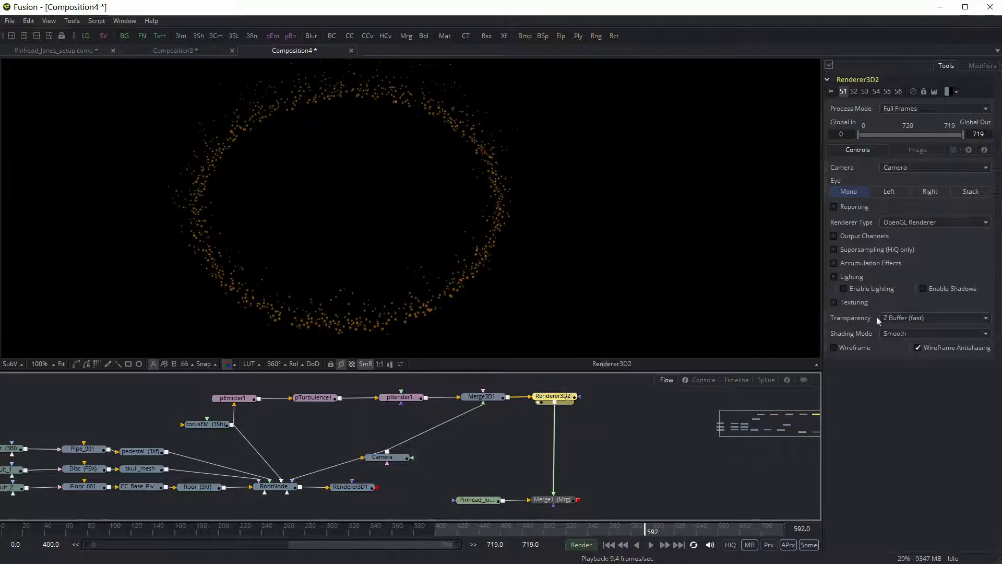
click(934, 319)
click(924, 329)
click(924, 324)
click(919, 334)
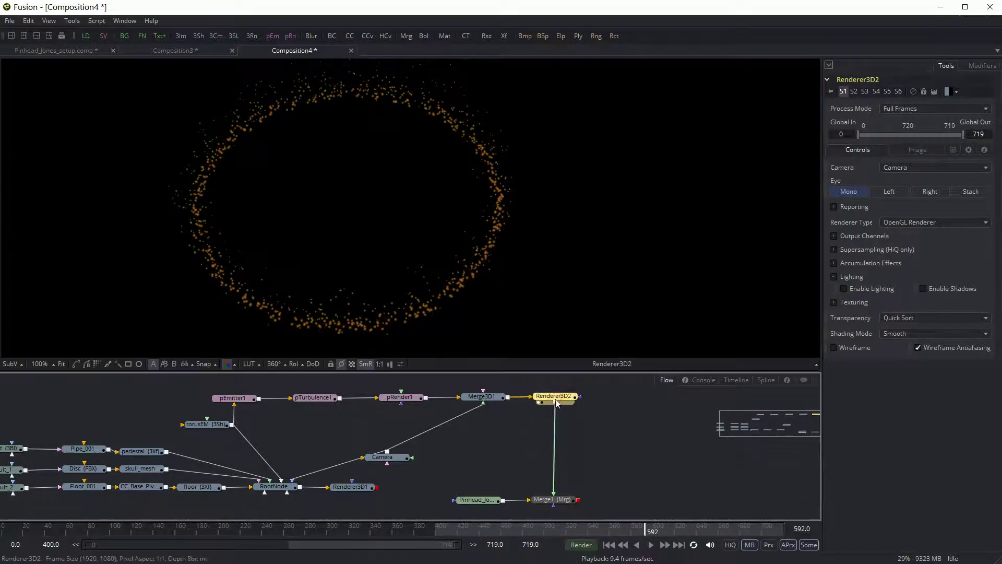
View the Pinhead Jones loader's image and the Merge1 composite to compare them.
click(531, 456)
drag(488, 500, 489, 502)
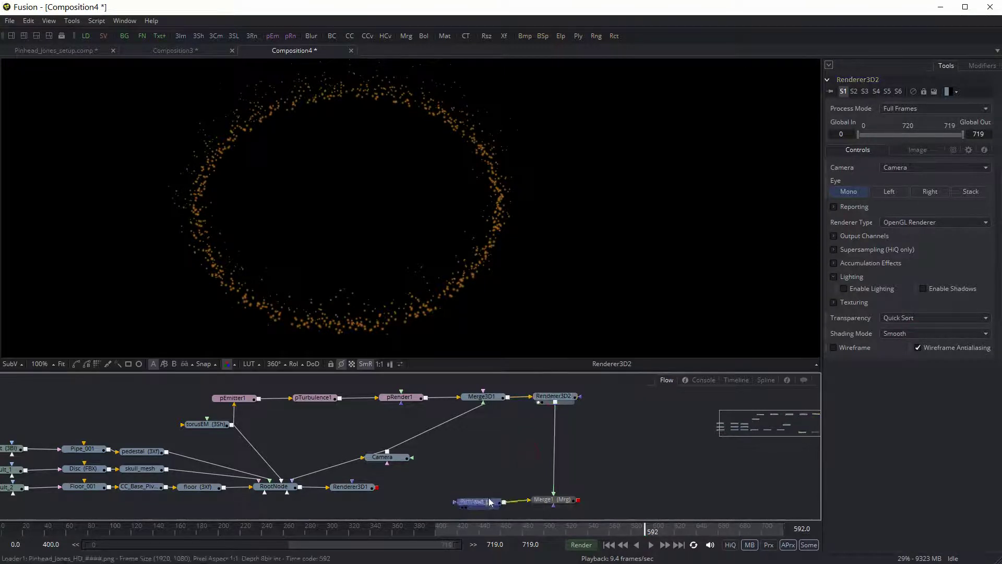
key(1)
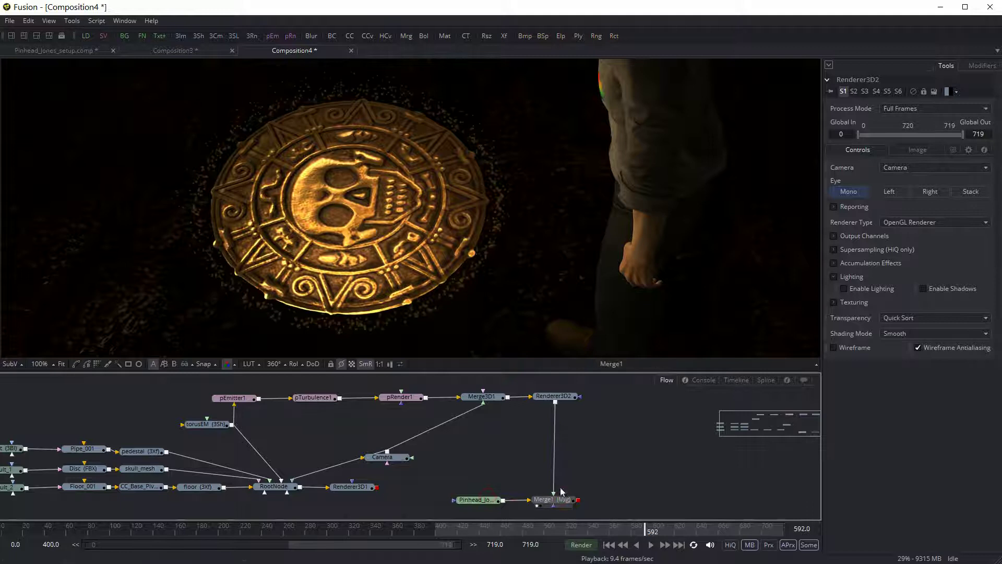
click(553, 500)
key(1)
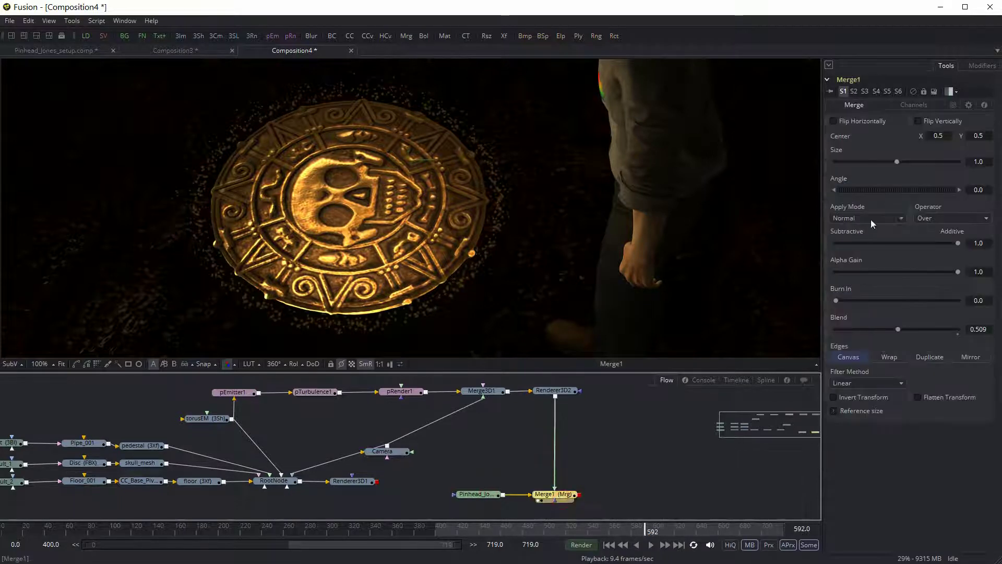
Try full Burn In on Merge1 and return it to 0, then set Blend to 1.0 and Alpha Gain to about 0.26.
drag(837, 299, 958, 298)
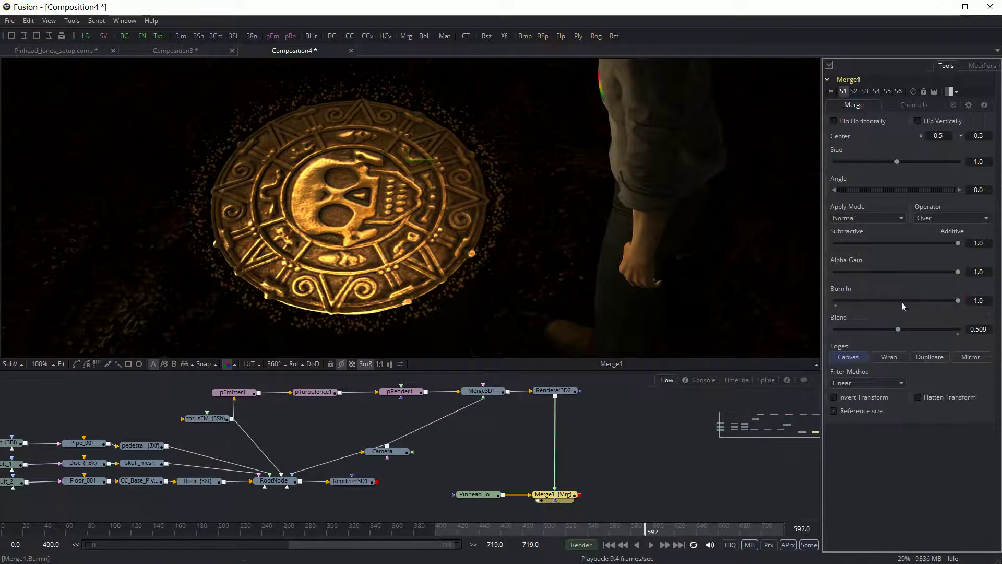
drag(945, 300, 841, 301)
drag(899, 329, 962, 330)
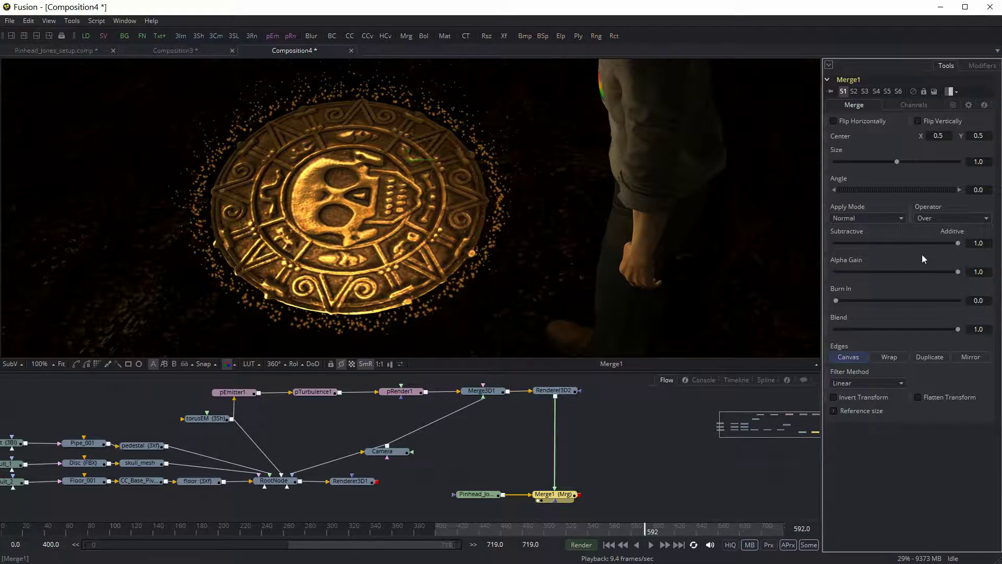
double_click(864, 274)
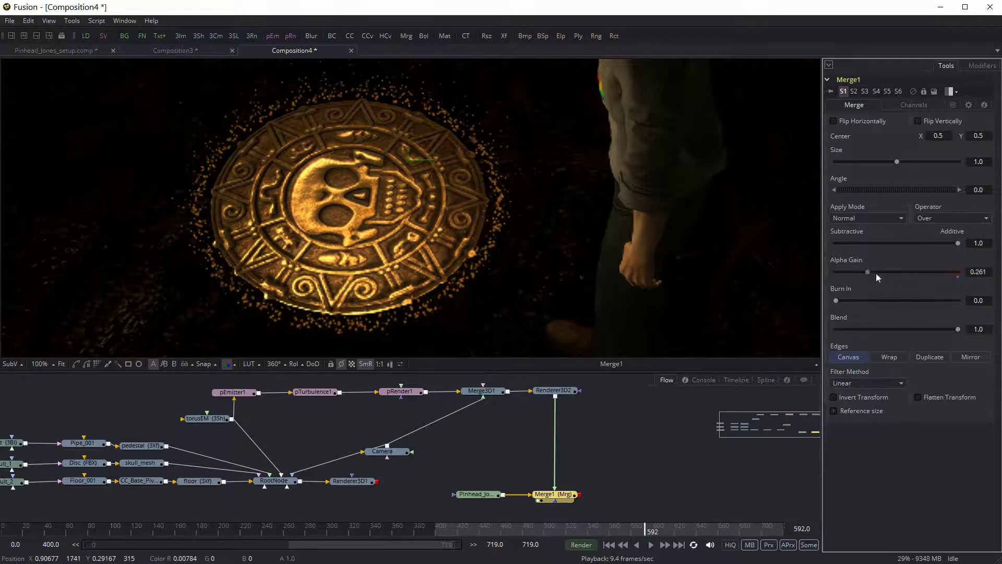
Restore Merge1's Alpha Gain to 1.0 and view the Renderer3D2 particles and the Pinhead Jones loader separately.
drag(958, 243, 951, 246)
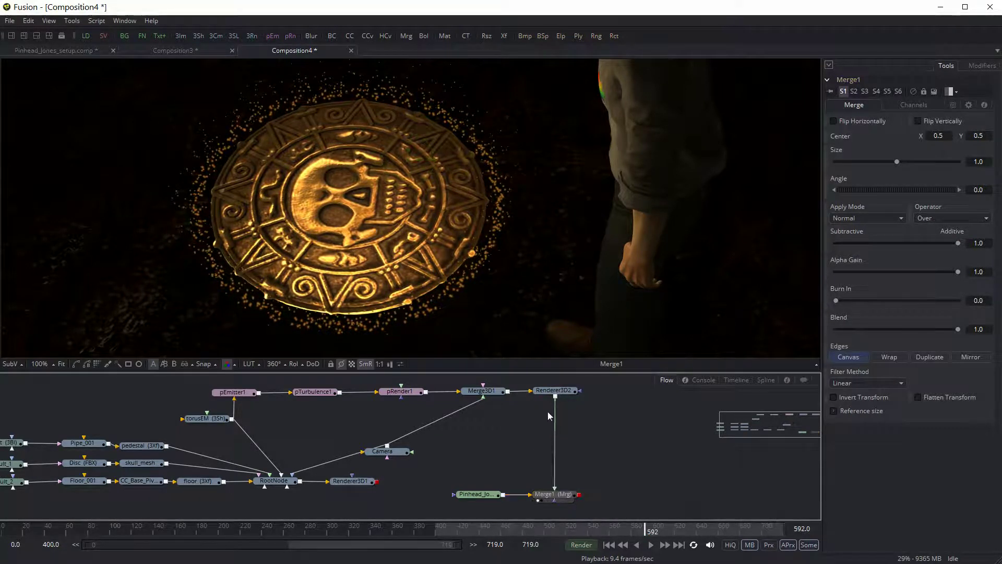
click(552, 391)
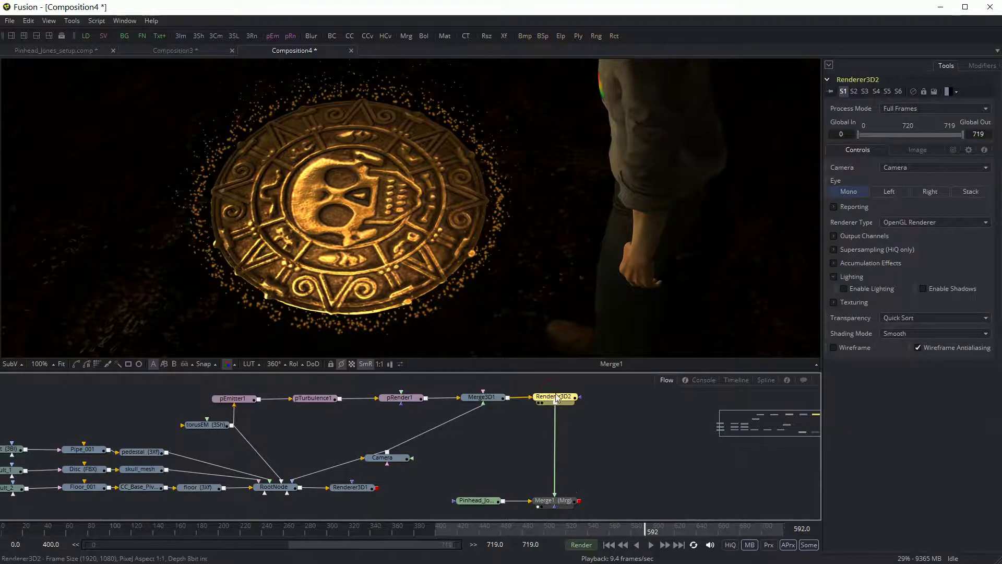
drag(552, 398, 543, 217)
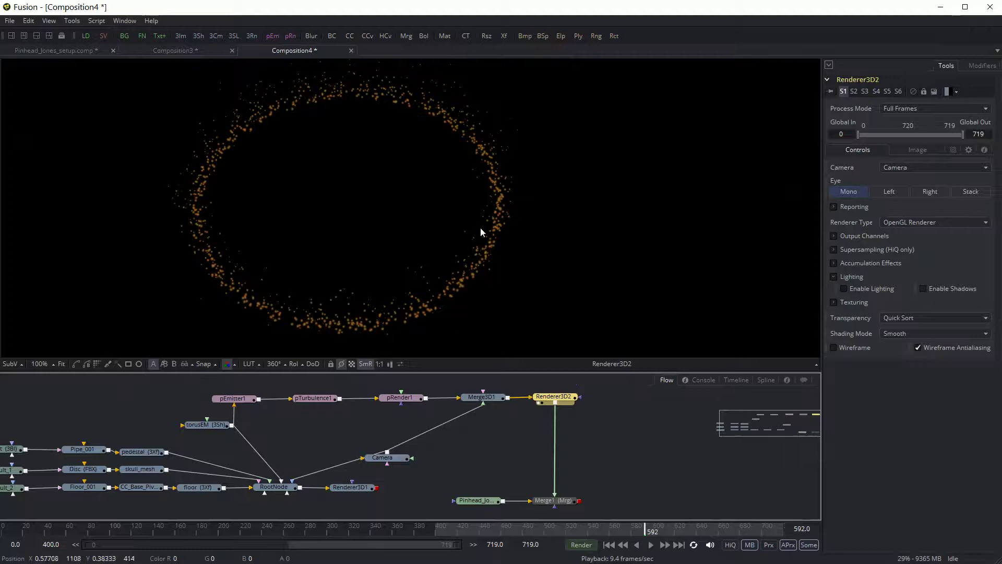
click(463, 506)
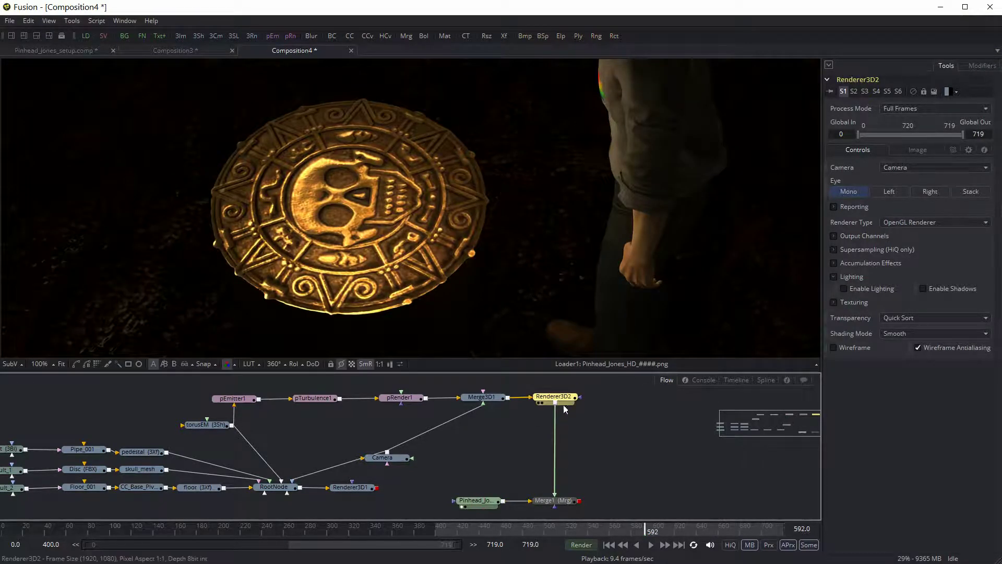
Go to frame 521 and view the Merge1 composite.
mouse_move(564, 402)
click(577, 531)
drag(578, 531, 568, 532)
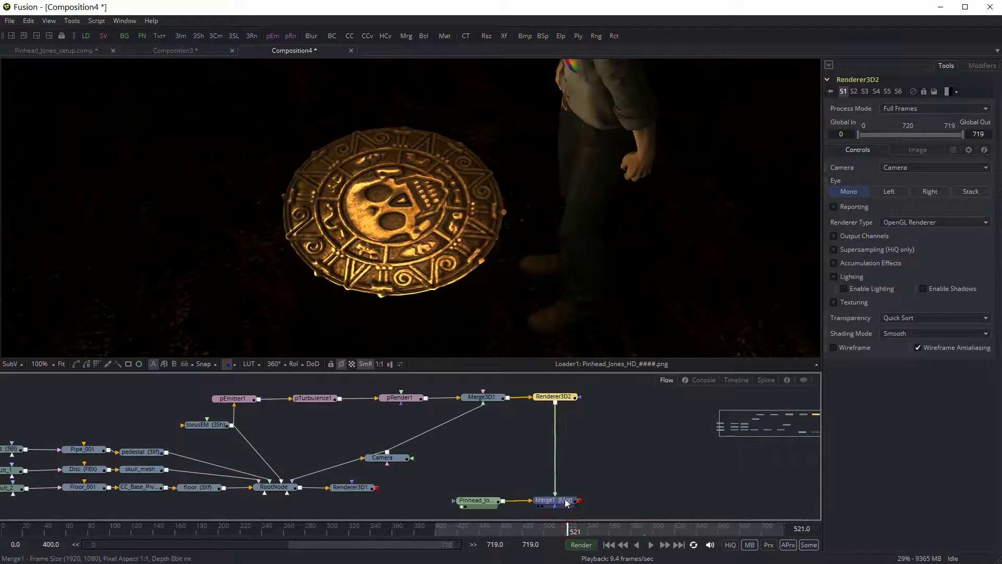
click(517, 436)
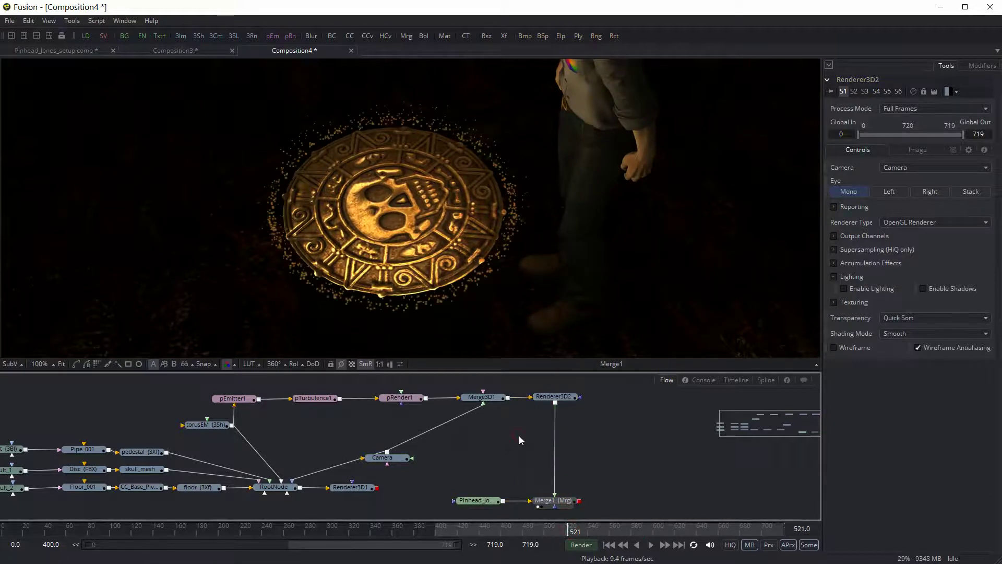
Add a Soft Glow node and insert it on the connection between Renderer3D2 and Merge1.
key(ctrl+space)
text(s)
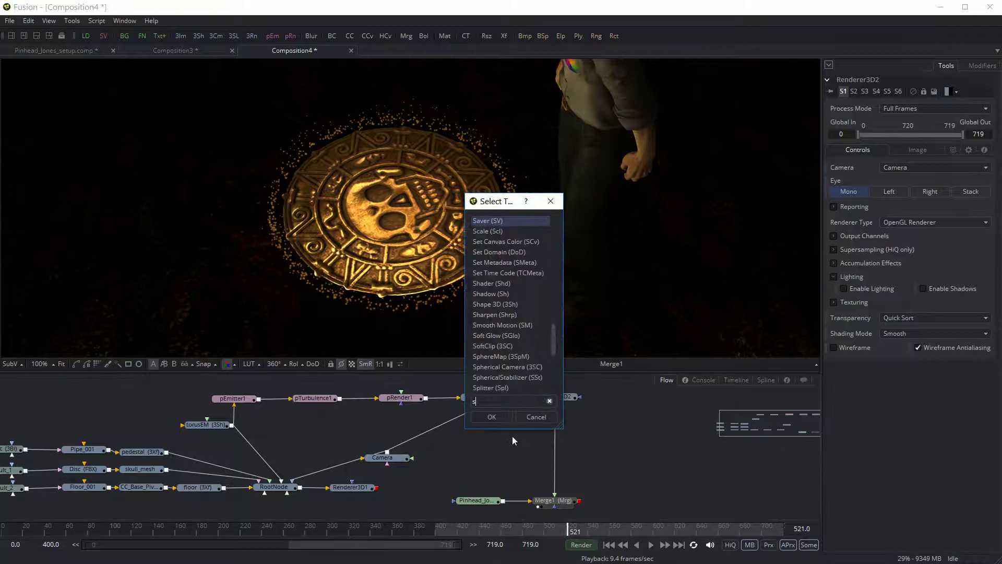
text(oft)
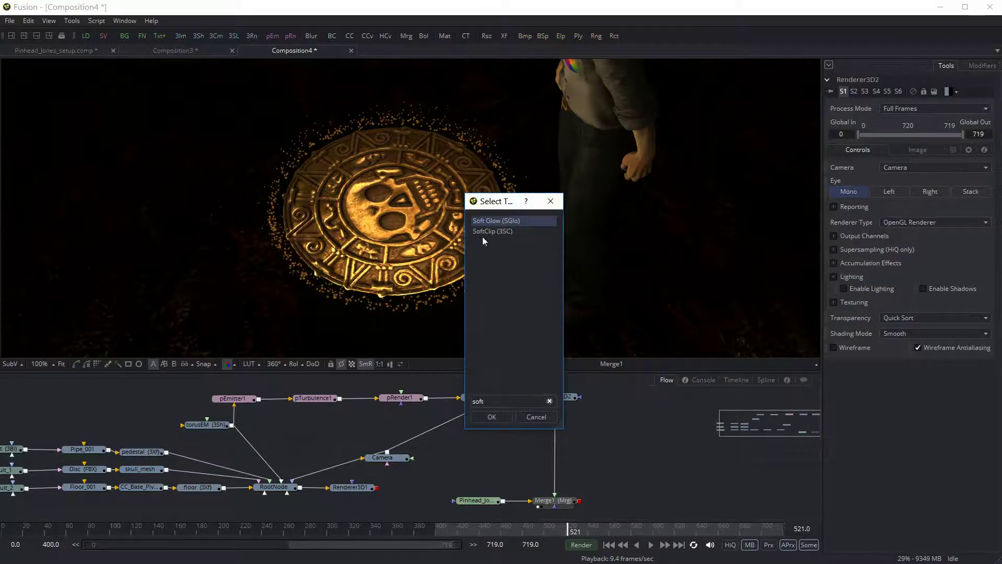
click(494, 417)
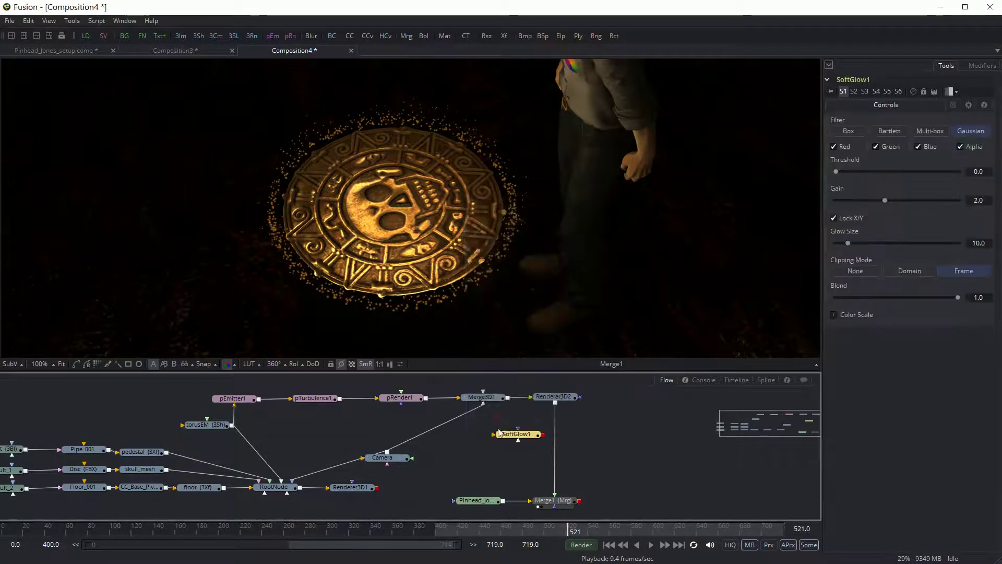
click(557, 449)
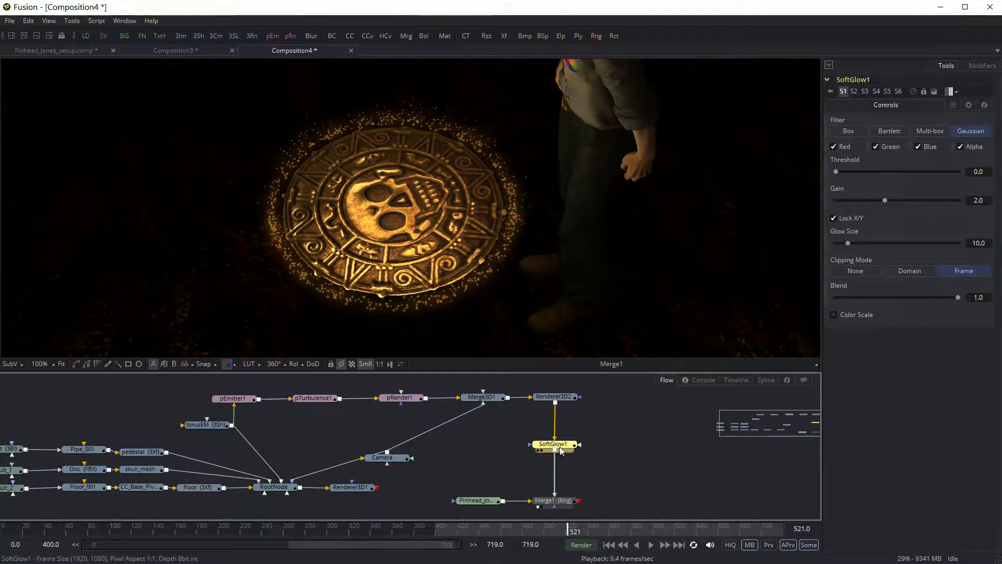
Try a tight, strong glow on SoftGlow1 with Threshold 0.137, Gain about 4.72 and Glow Size 1.7, inspecting the coin's edge at 200%.
click(42, 363)
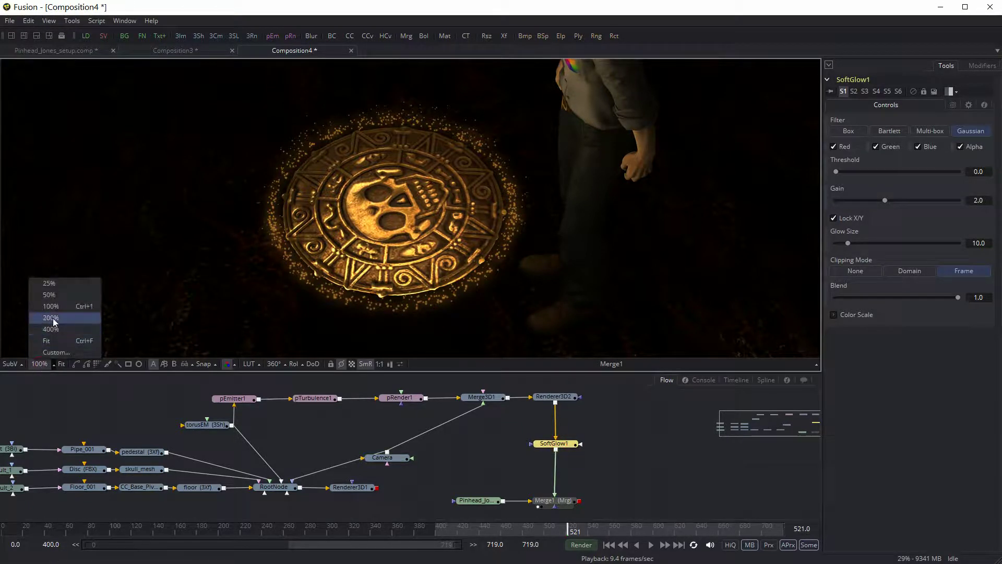
click(50, 317)
drag(405, 248, 436, 321)
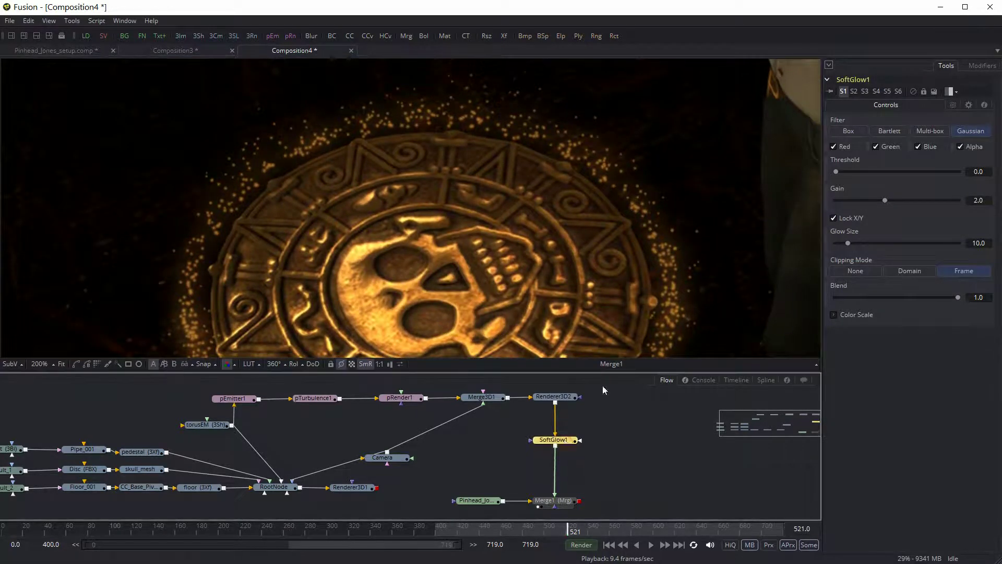
drag(892, 200, 939, 201)
drag(847, 242, 840, 243)
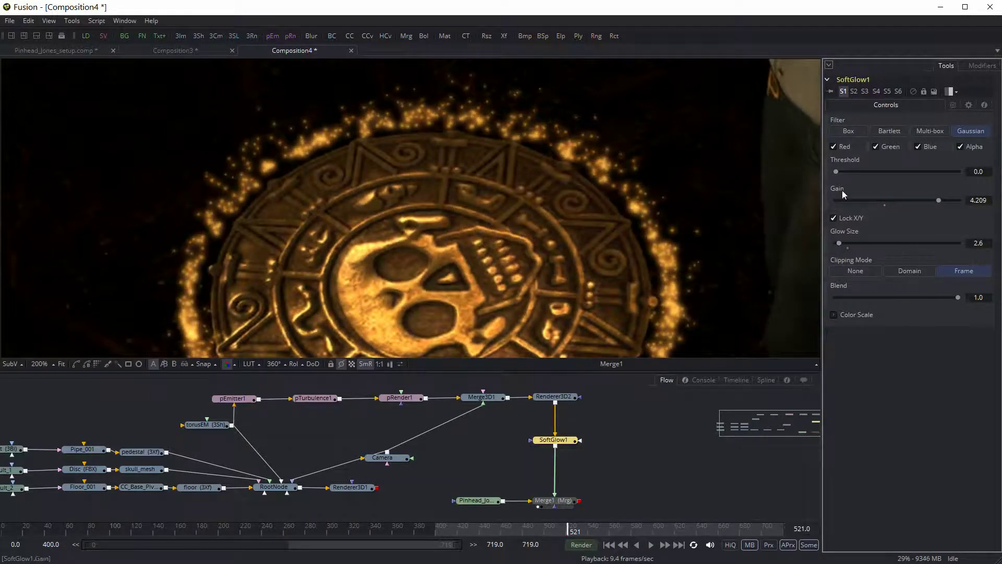
drag(839, 172, 852, 171)
mouse_move(839, 243)
mouse_down()
mouse_move(862, 240)
mouse_move(839, 240)
mouse_up()
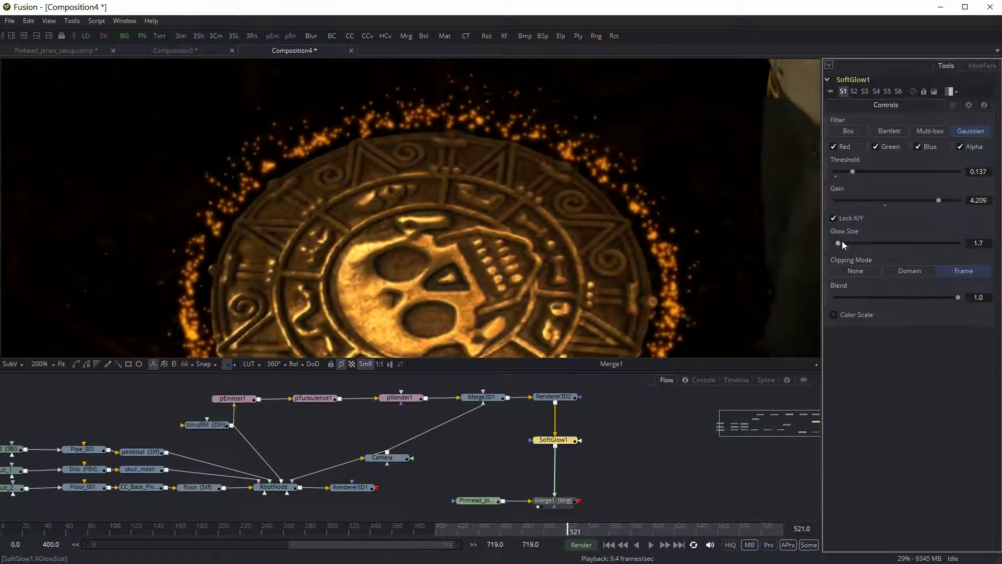
drag(937, 201, 953, 199)
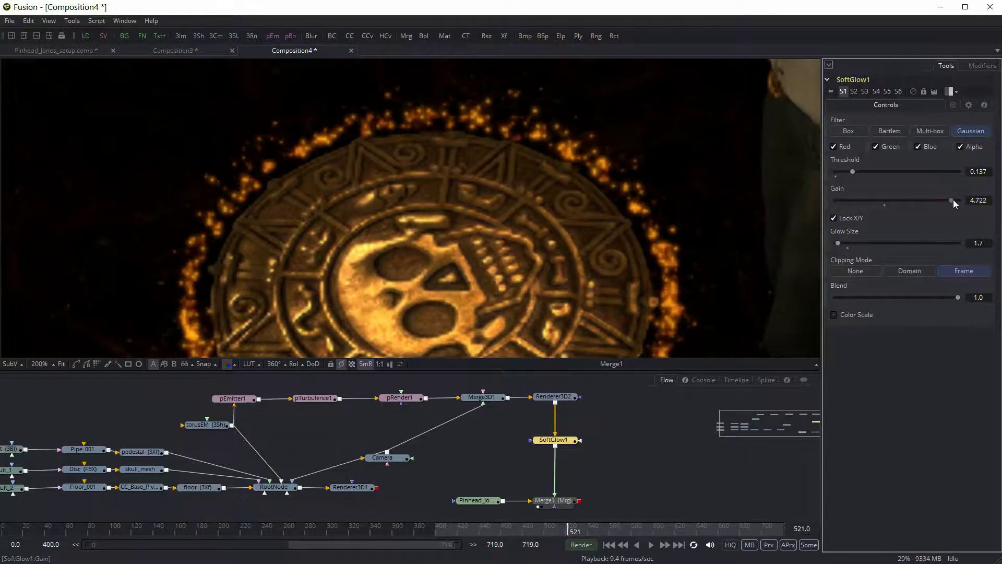
Set SoftGlow1's Threshold to 0.03, Gain to about 3.53 and Glow Size to about 1.9.
drag(838, 242, 848, 241)
drag(956, 202, 923, 202)
click(847, 243)
drag(848, 243, 841, 244)
click(852, 170)
drag(852, 170, 840, 172)
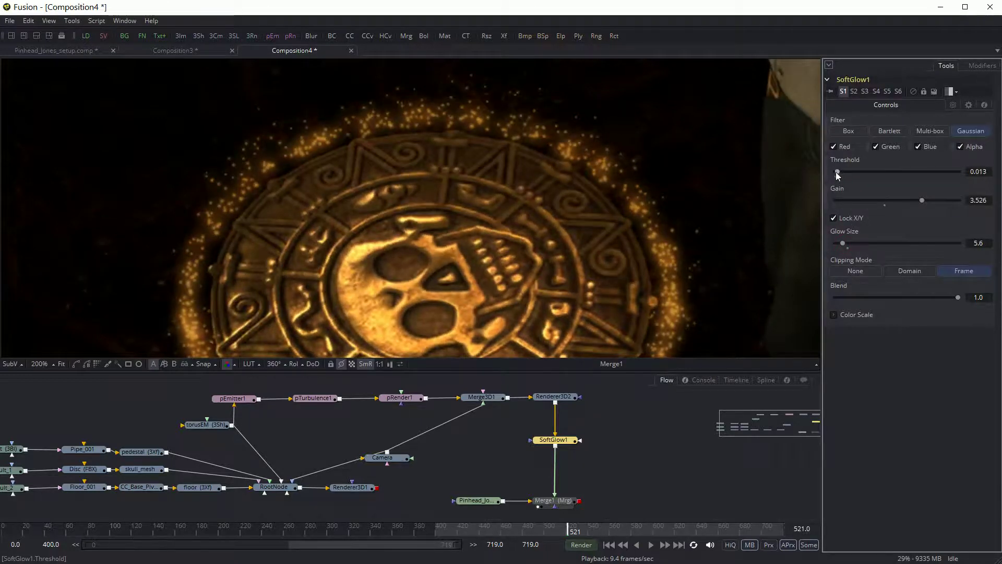
mouse_move(841, 242)
mouse_down()
mouse_move(851, 245)
mouse_move(832, 247)
mouse_move(850, 249)
mouse_move(841, 250)
mouse_up()
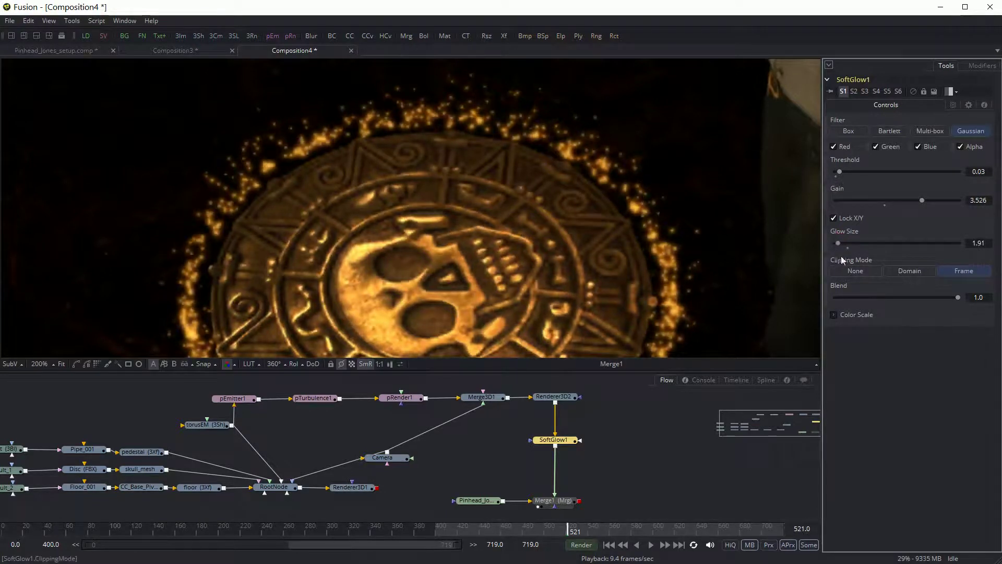
Play the glowing composite at 100% zoom in an enlarged viewer and return to frame 480.
click(44, 361)
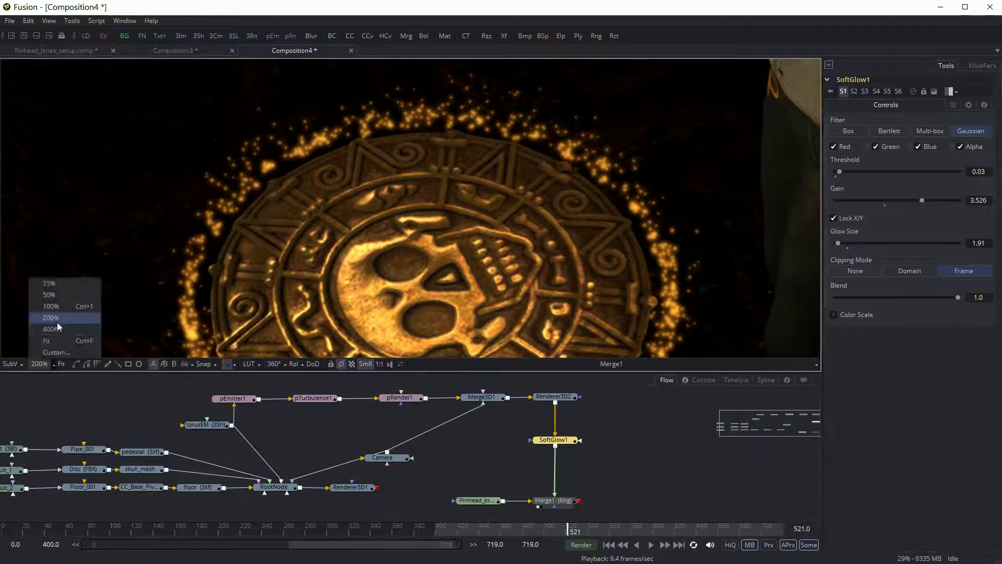
click(55, 316)
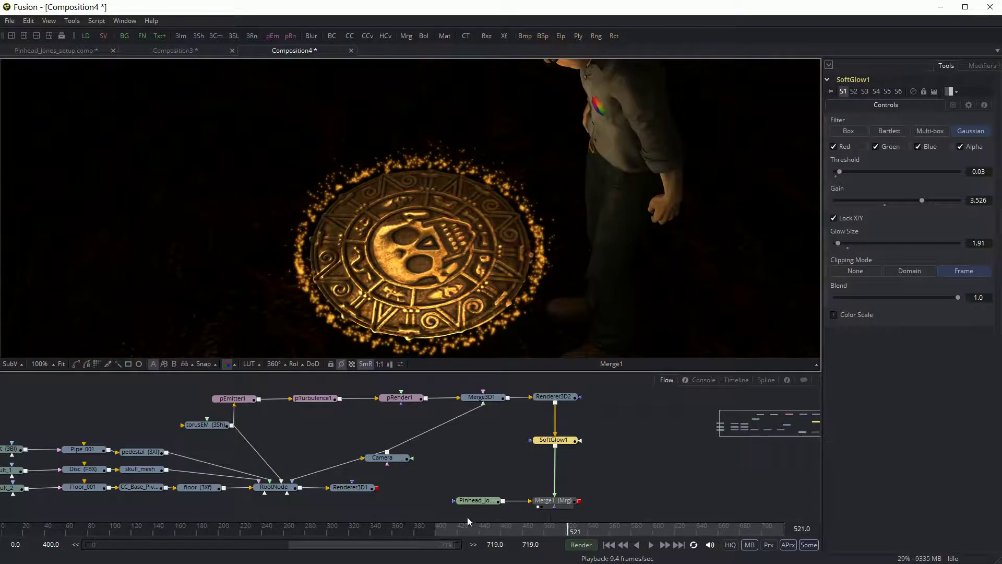
click(651, 545)
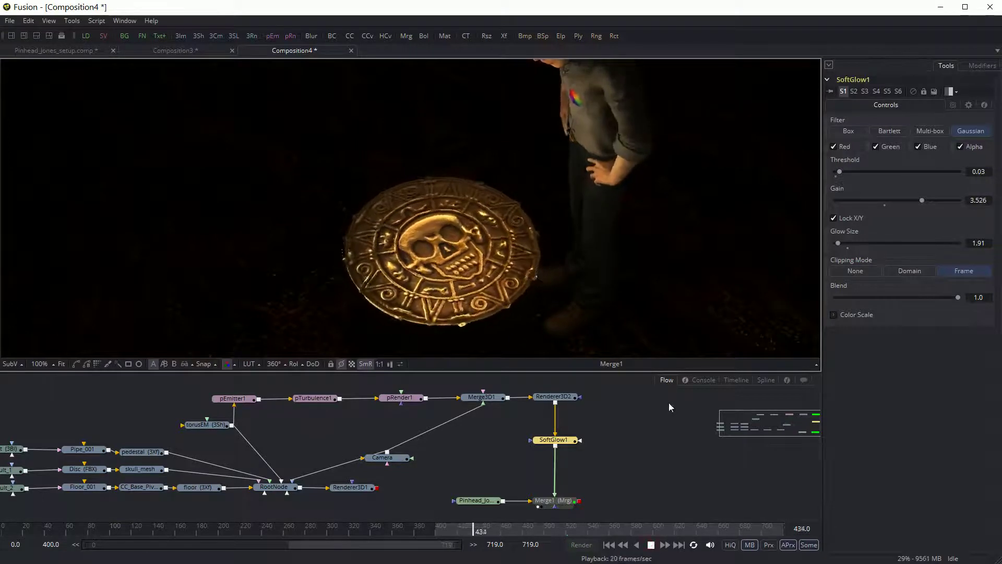
drag(637, 372, 637, 406)
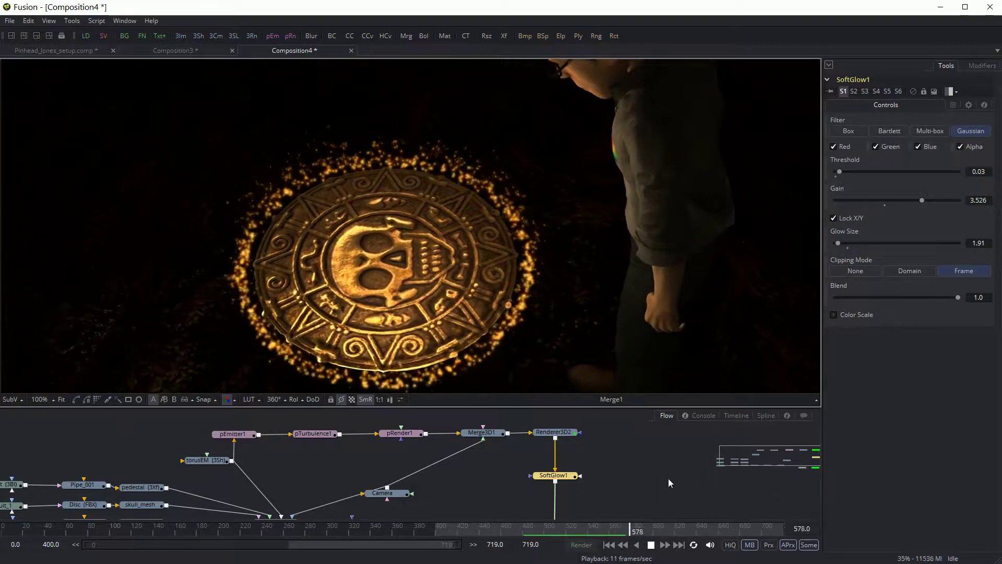
click(527, 532)
drag(526, 534, 524, 532)
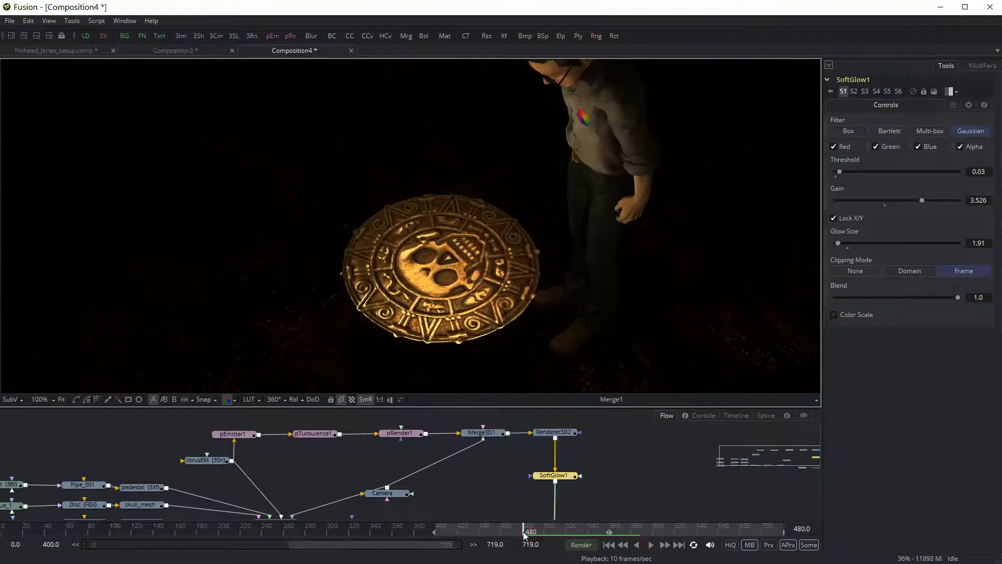
Show pEmitter1's Number curve in the Spline editor and set its keyframe at frame 500 to 15.
click(237, 434)
click(765, 415)
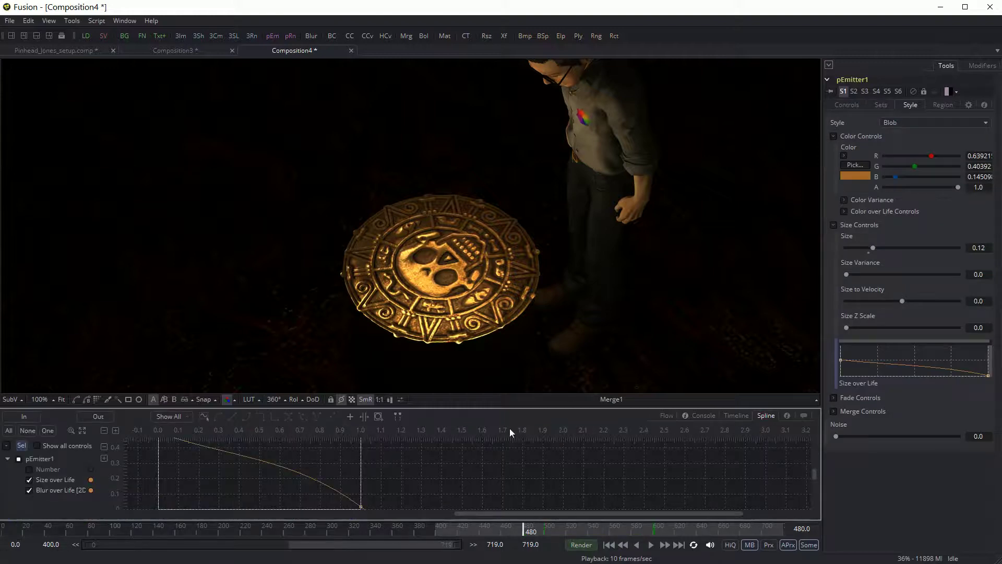
click(53, 469)
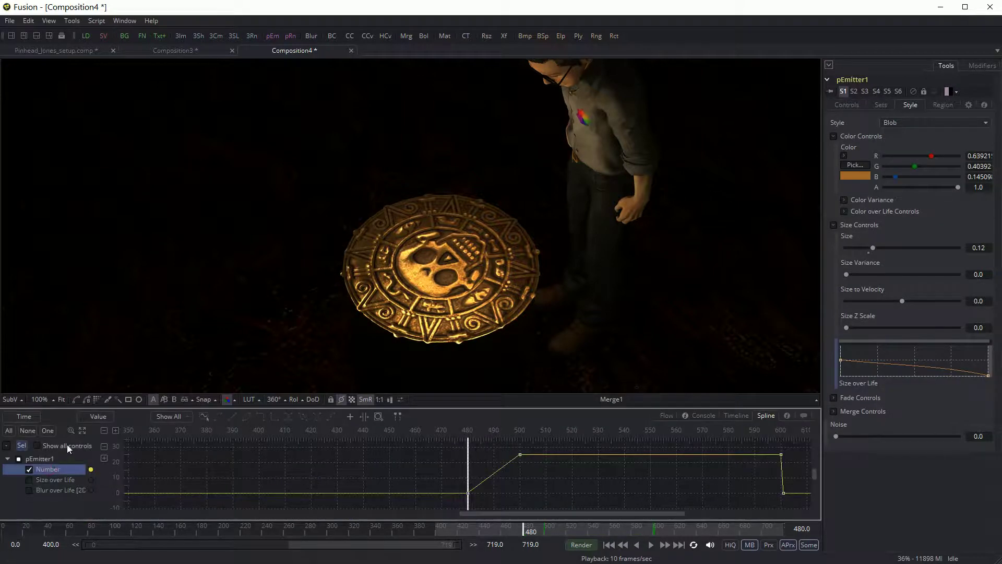
click(82, 430)
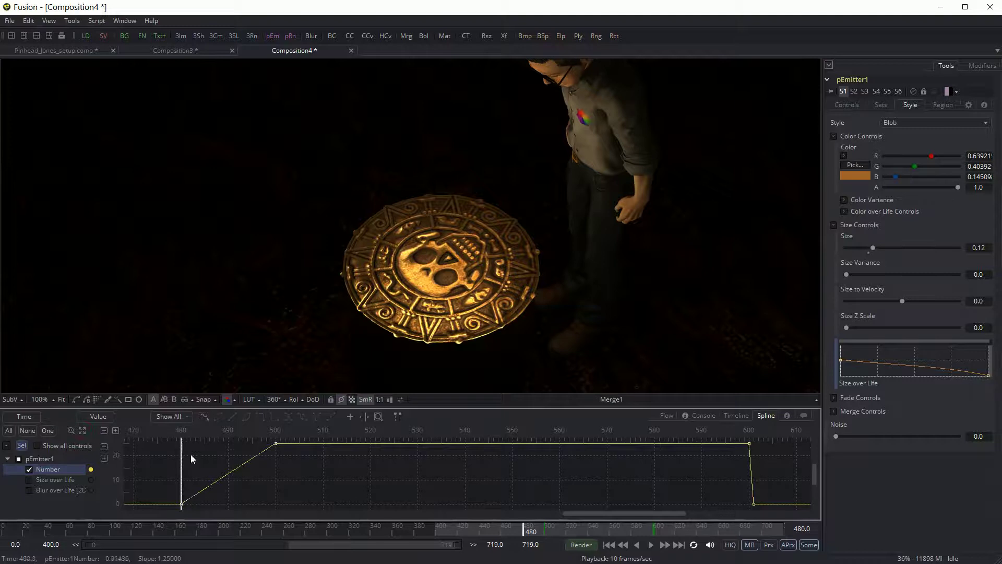
drag(295, 443, 295, 444)
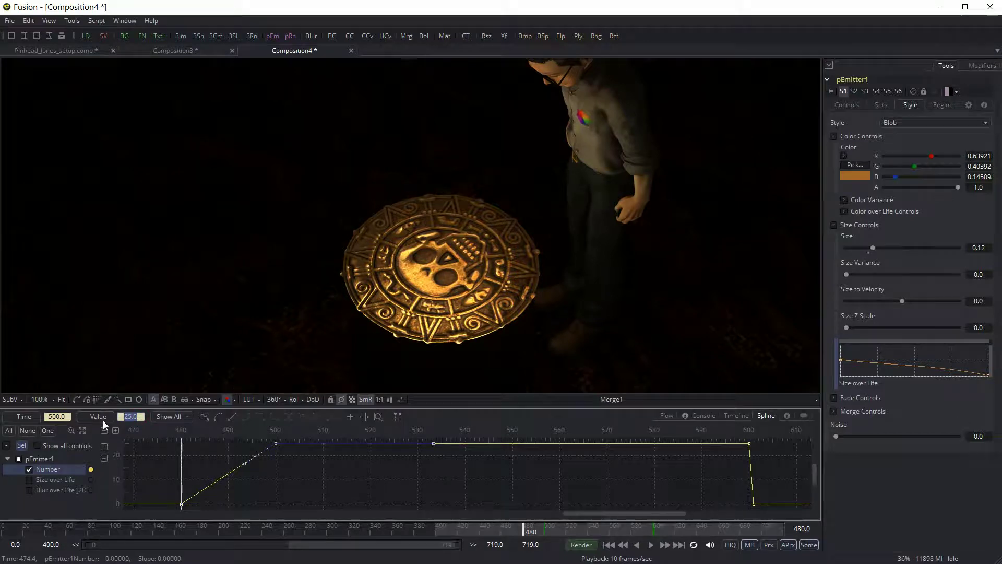
text(15)
key(Return)
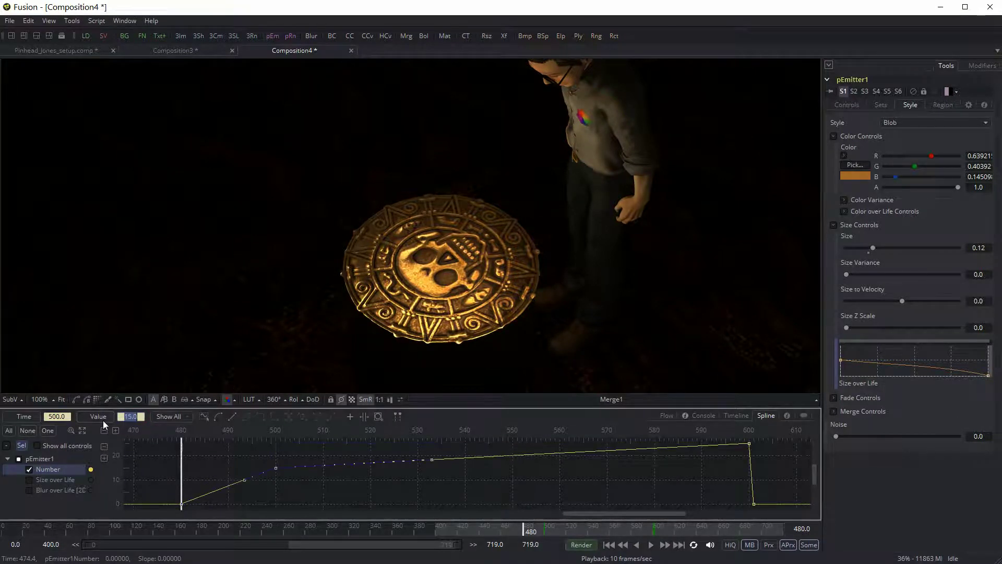
Set the Number curve's keyframe at frame 600 to 15 and return to the node flow.
drag(761, 447, 763, 462)
text(15)
key(Return)
click(666, 415)
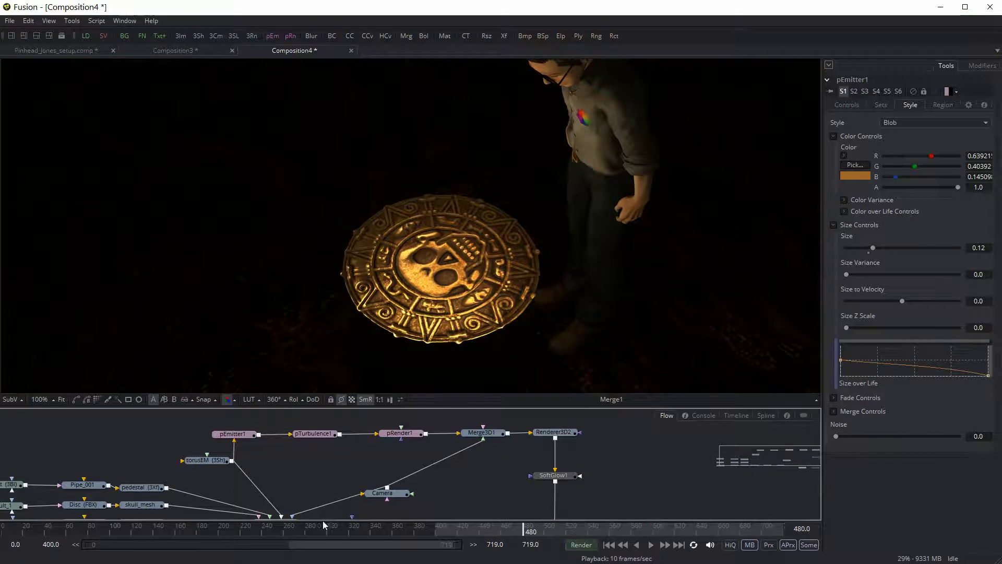
Set pEmitter1's Velocity to 0.5 while viewing frame 540, and play back the particle animation to about frame 585.
drag(592, 538, 584, 532)
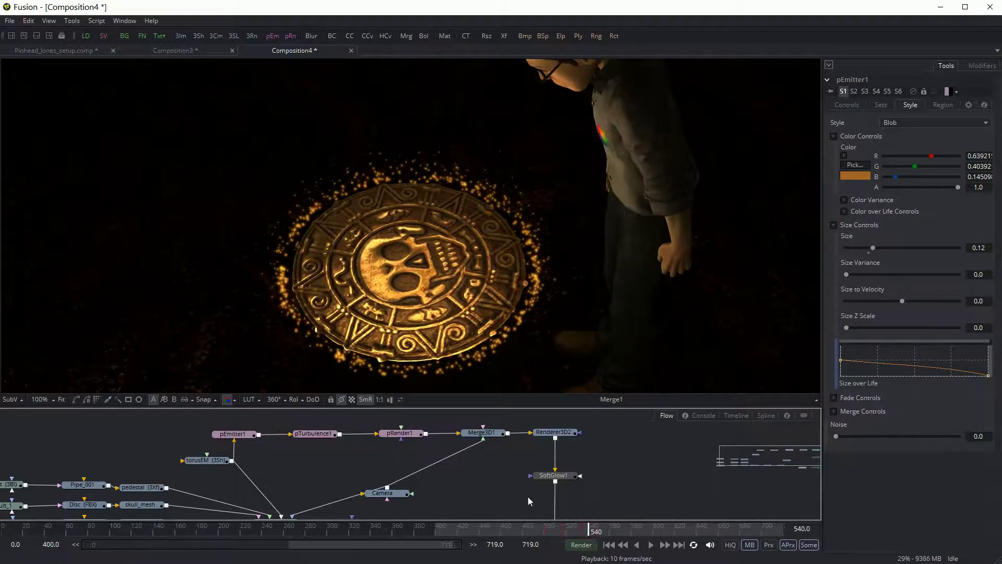
drag(321, 433, 340, 433)
click(233, 434)
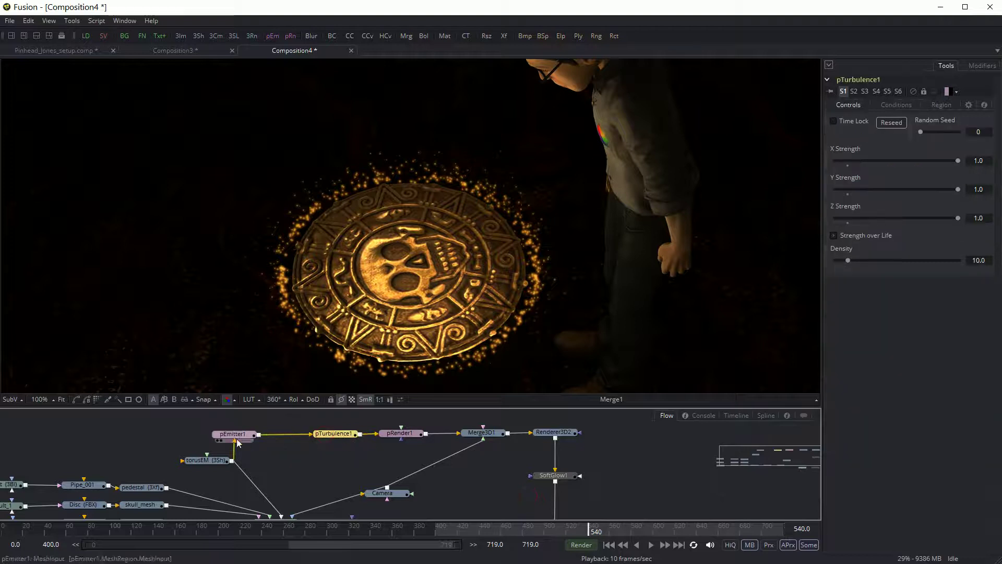
click(847, 104)
click(981, 347)
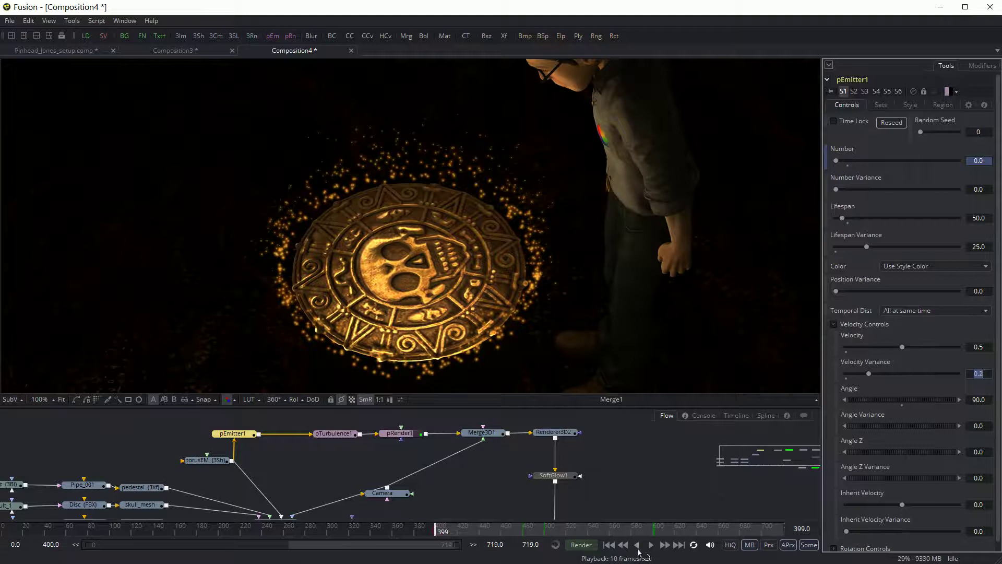
click(650, 545)
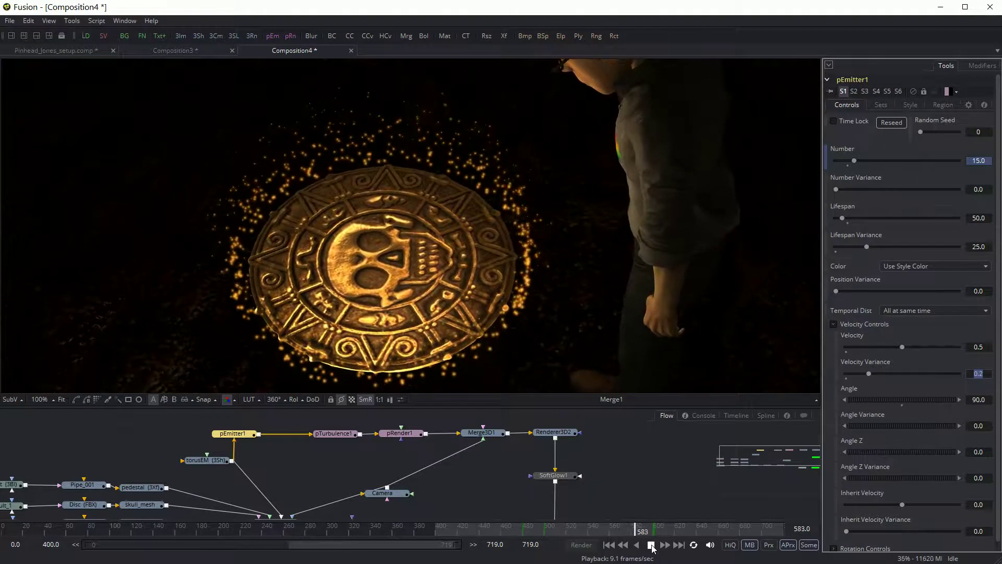
click(651, 544)
Set SoftGlow1's Gain to about 3.611, Threshold to about 0.111 and Glow Size to about 3.28.
click(554, 475)
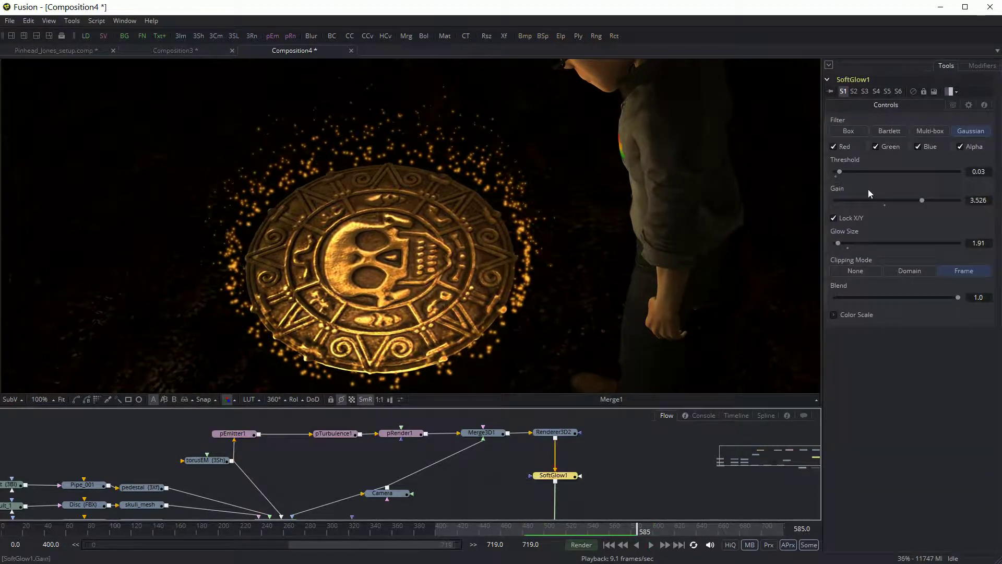
drag(922, 200, 929, 200)
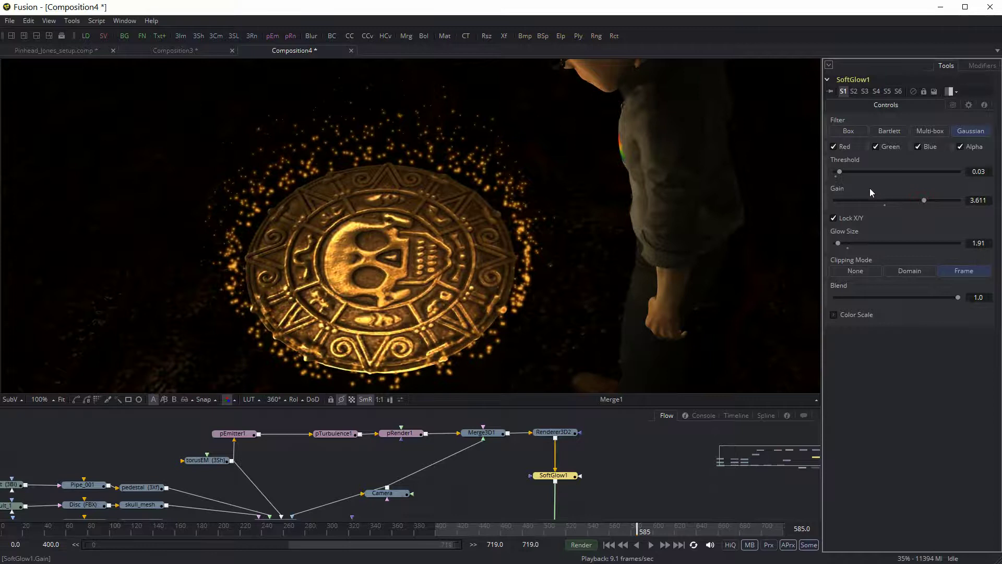
mouse_move(840, 173)
mouse_down()
mouse_move(858, 171)
mouse_move(850, 173)
mouse_up()
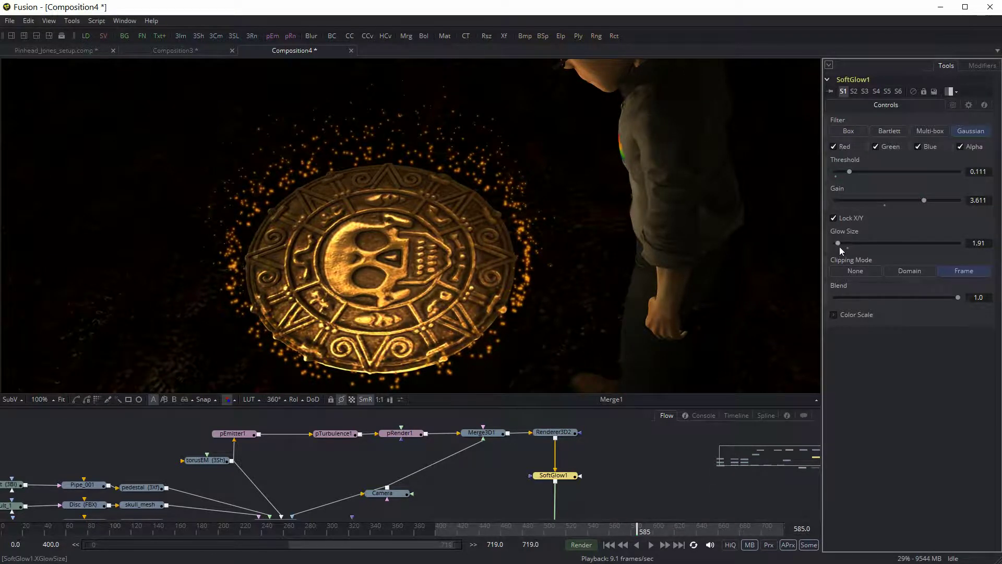
mouse_move(841, 240)
mouse_down()
mouse_move(875, 237)
mouse_move(860, 240)
mouse_up()
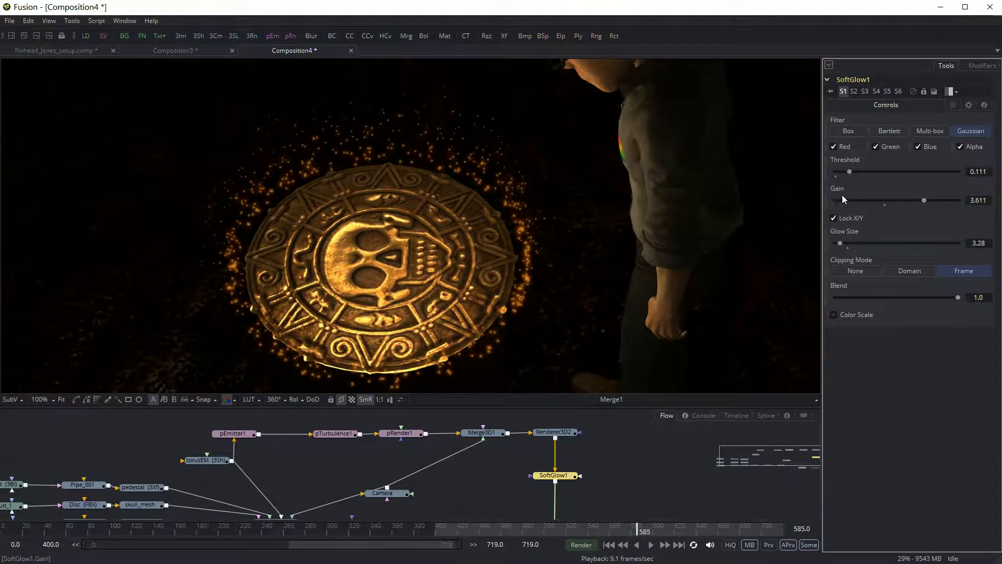
Give pEmitter1's particle style a color variance of about -0.078 to 0.325 for red and -0.182 to 0.26 for green.
click(243, 433)
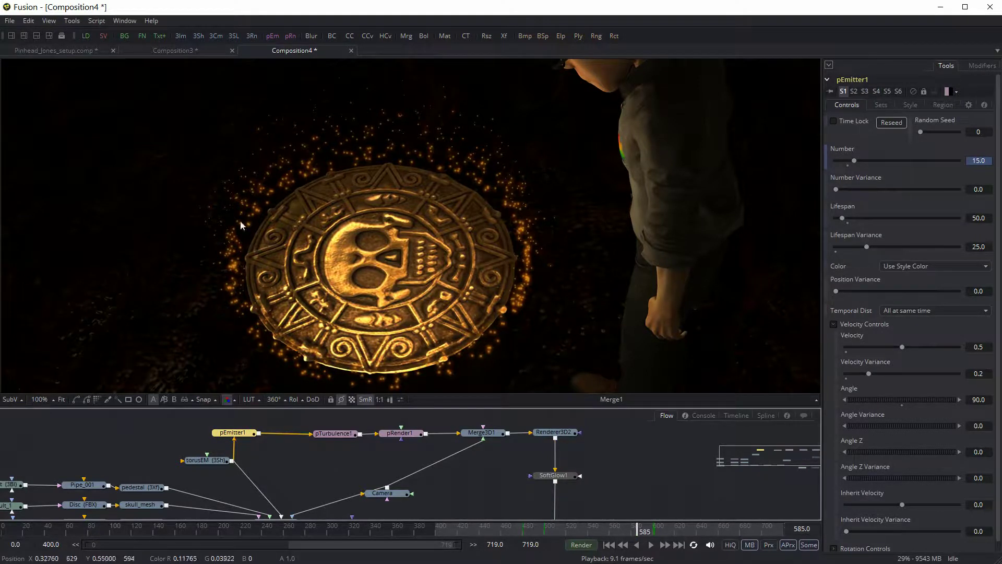
click(917, 104)
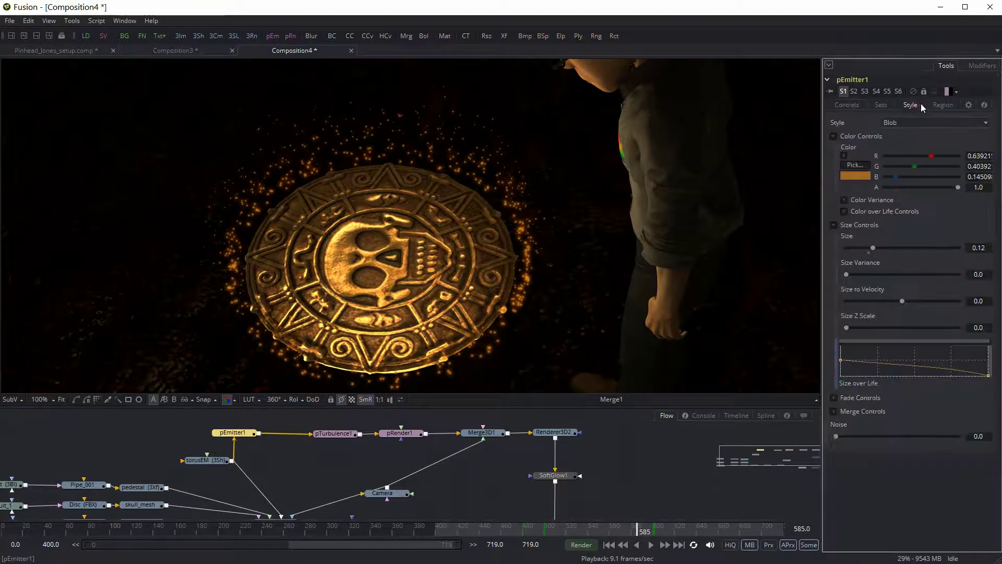
click(844, 199)
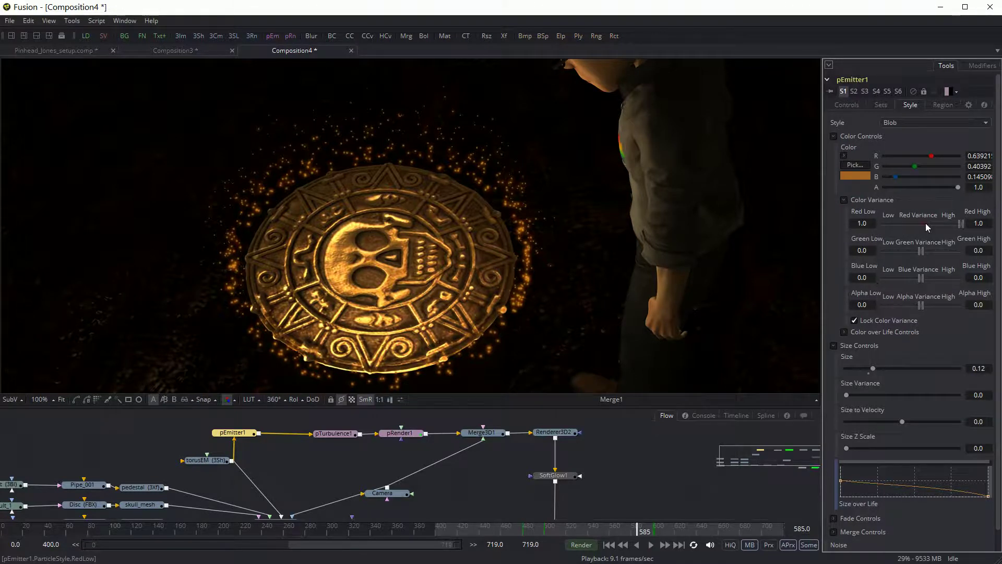
mouse_move(938, 225)
mouse_down()
mouse_move(952, 224)
mouse_move(927, 223)
mouse_up()
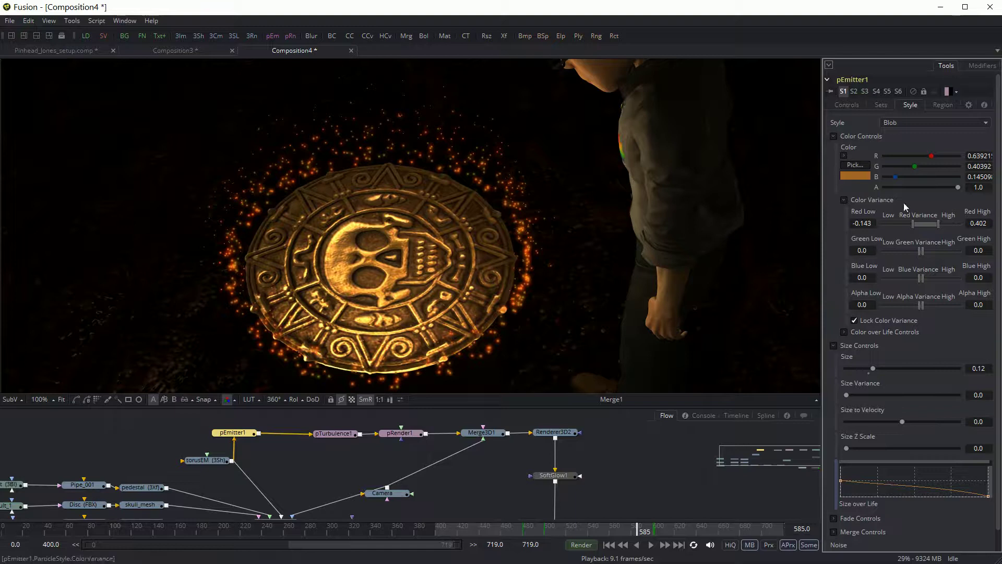
drag(925, 223, 934, 252)
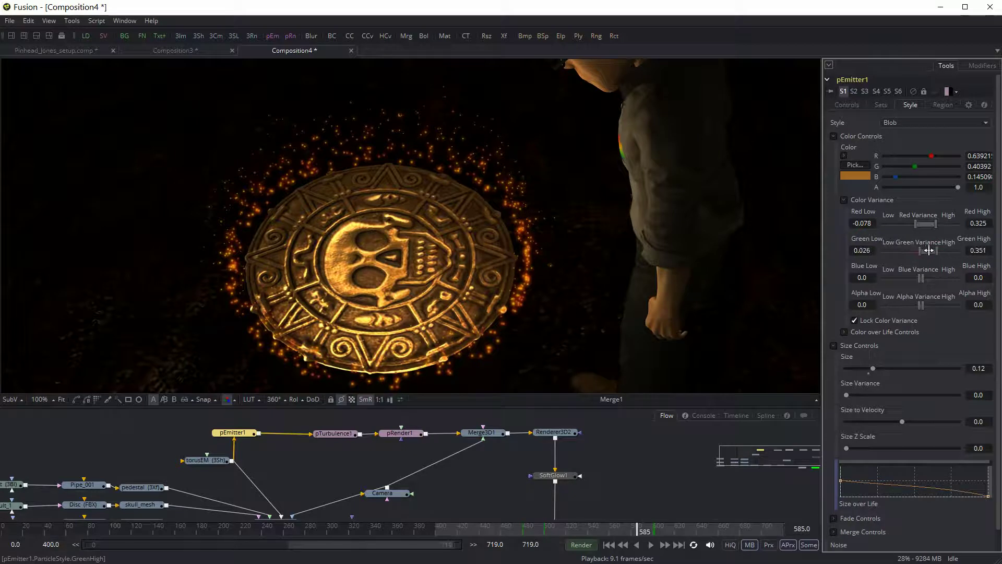
drag(929, 250, 924, 253)
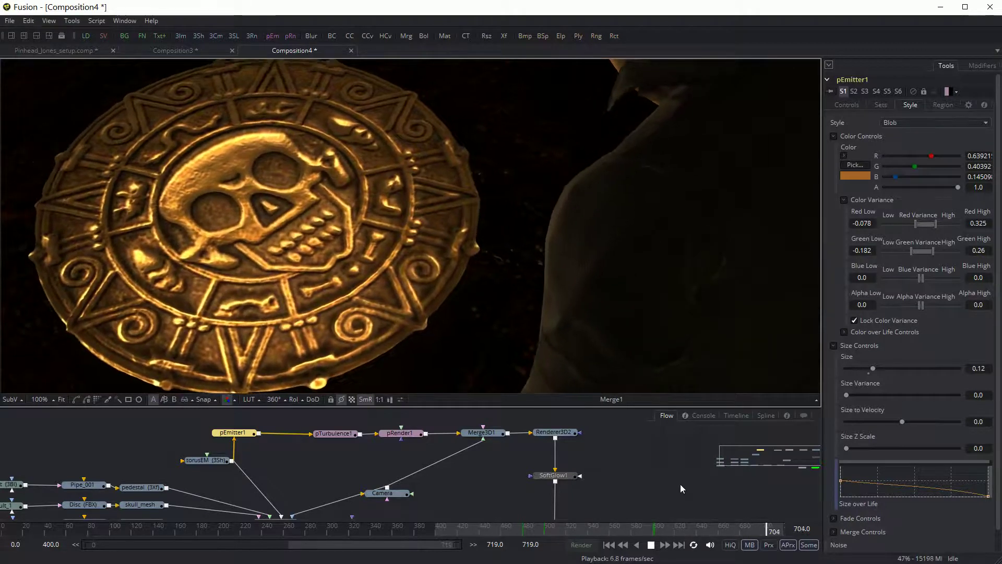
Fit the composite in the viewer, stop playback and check the particle colors at frames 540 and 580.
click(61, 399)
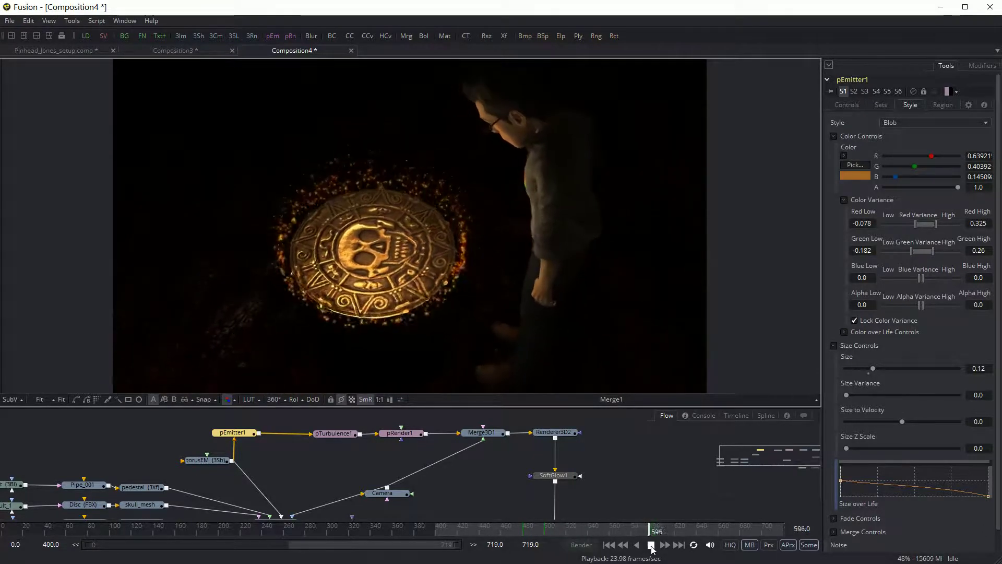
click(651, 545)
drag(680, 532, 630, 531)
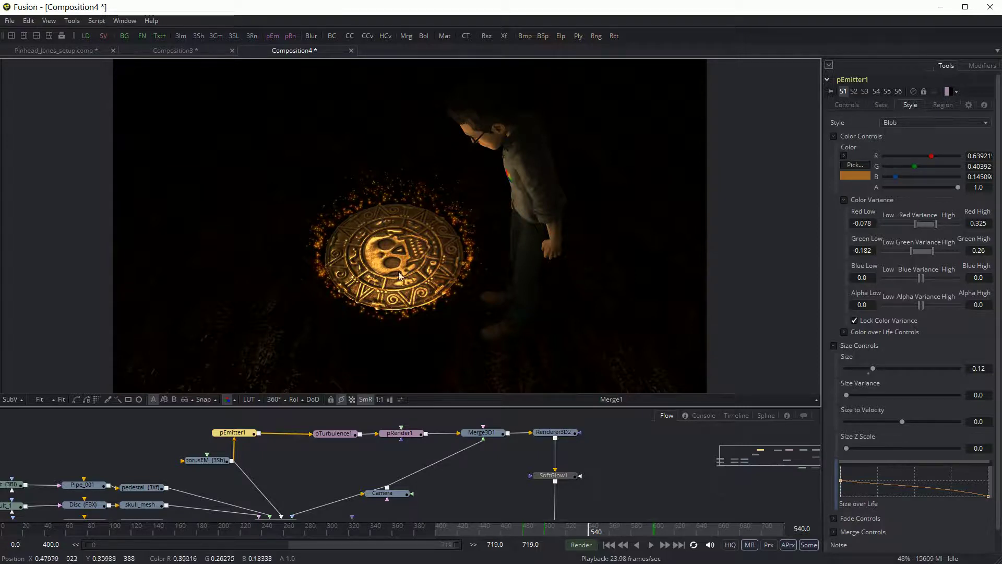
drag(590, 529, 634, 505)
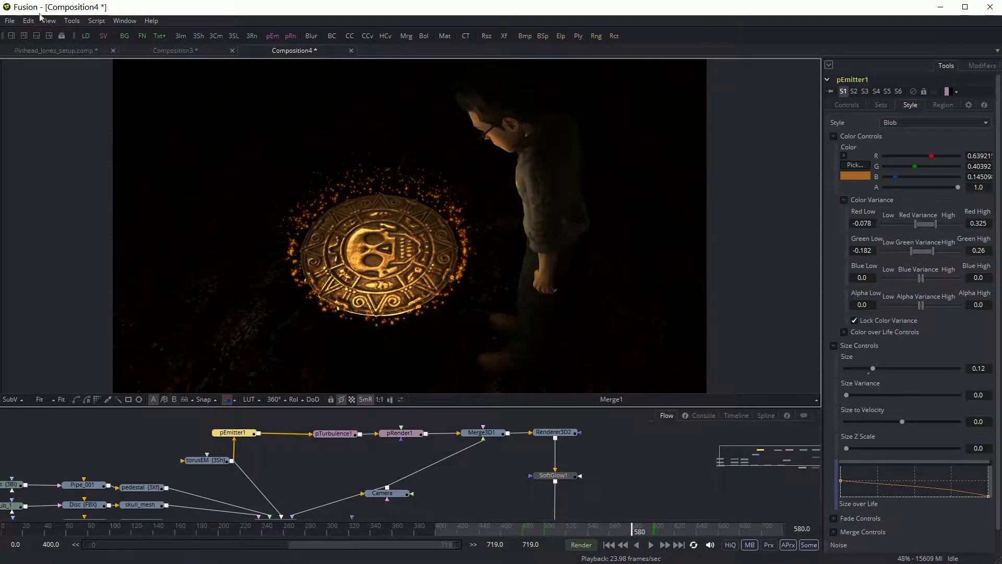
Detach the Particles tool list as a floating palette and place it beside the coin image.
click(73, 21)
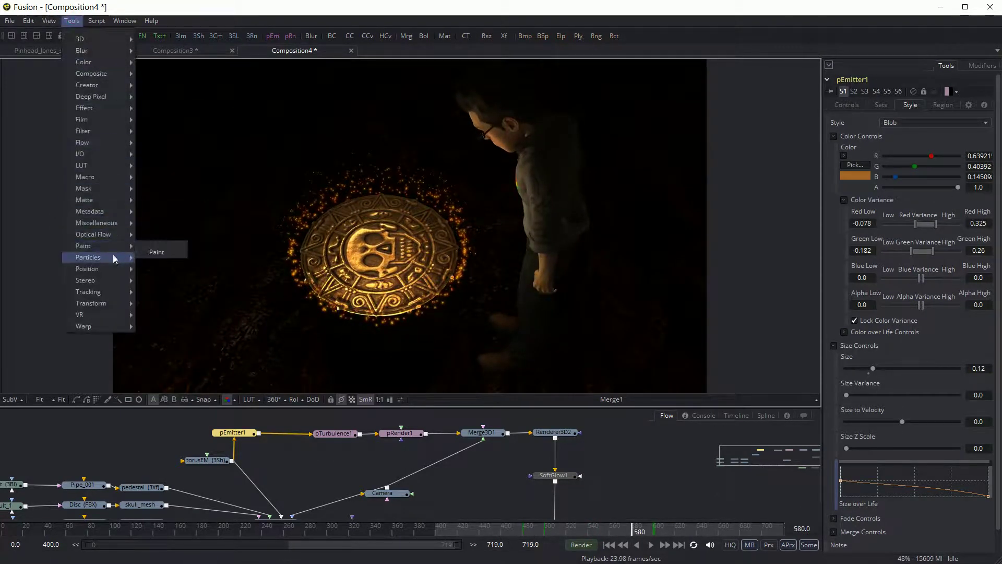
mouse_move(115, 261)
click(162, 255)
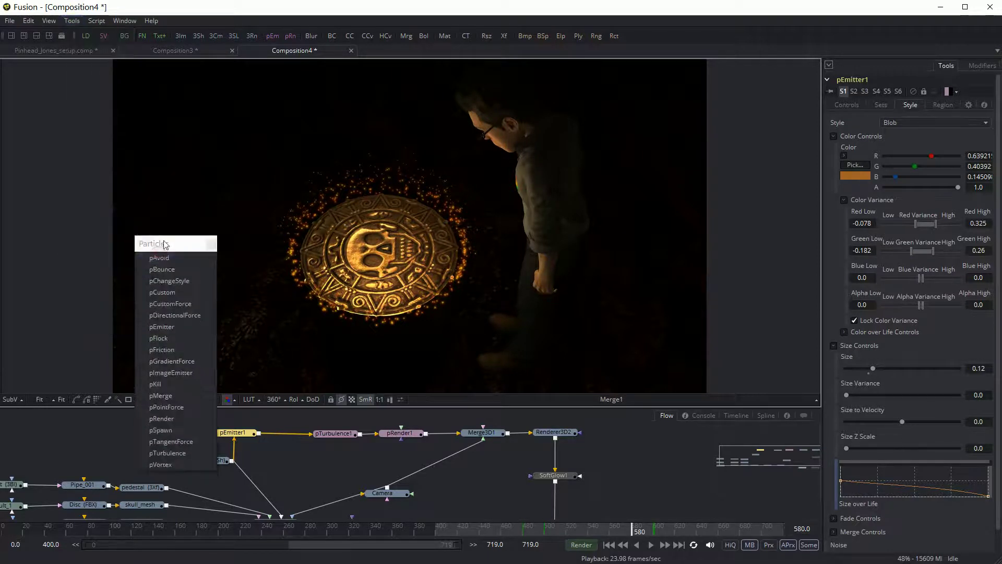
drag(165, 245, 89, 120)
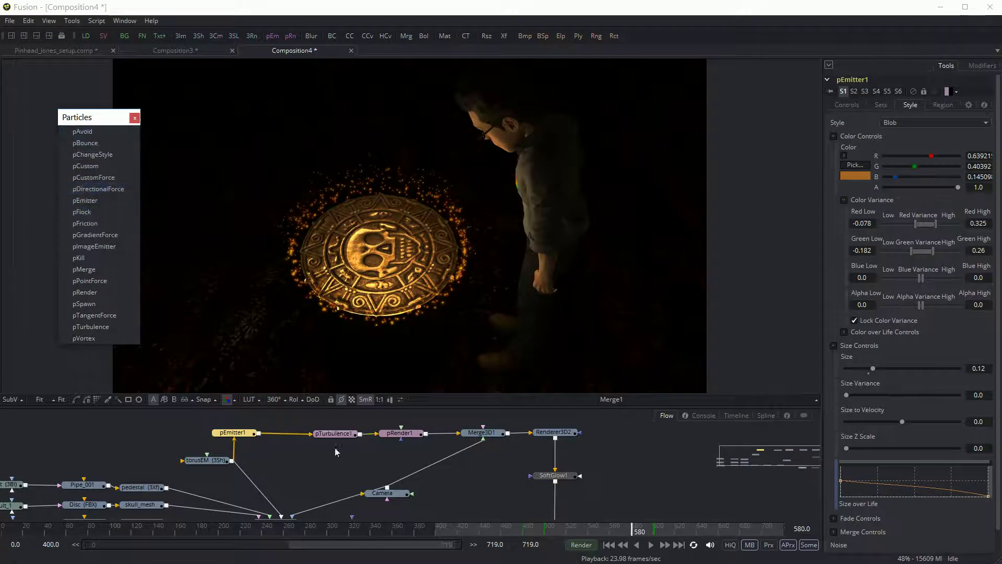
Insert a pDirectionalForce node between pTurbulence1 and pRender1, and preview its effect from frame 479 to about frame 547.
drag(336, 434, 317, 438)
click(309, 436)
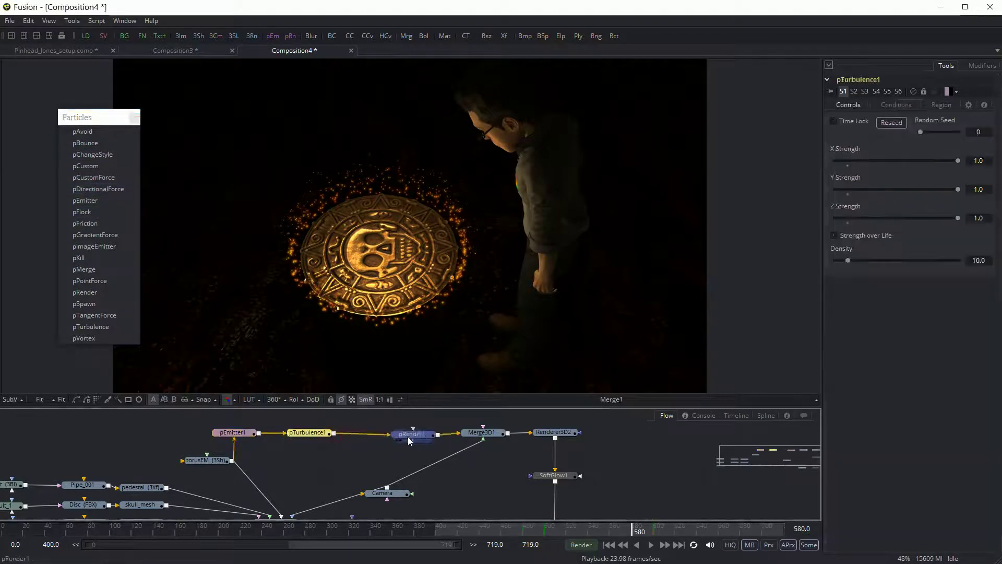
click(410, 436)
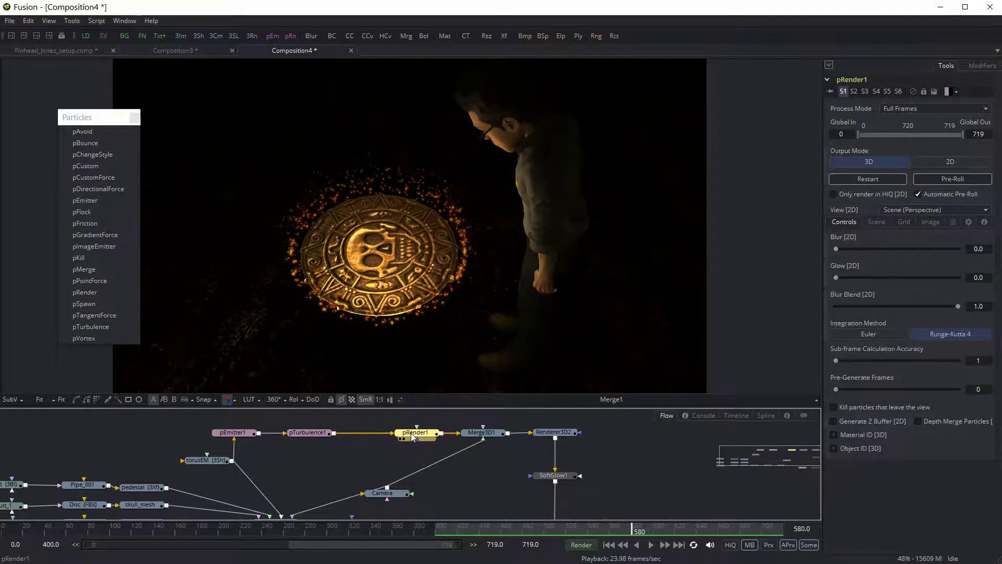
click(99, 189)
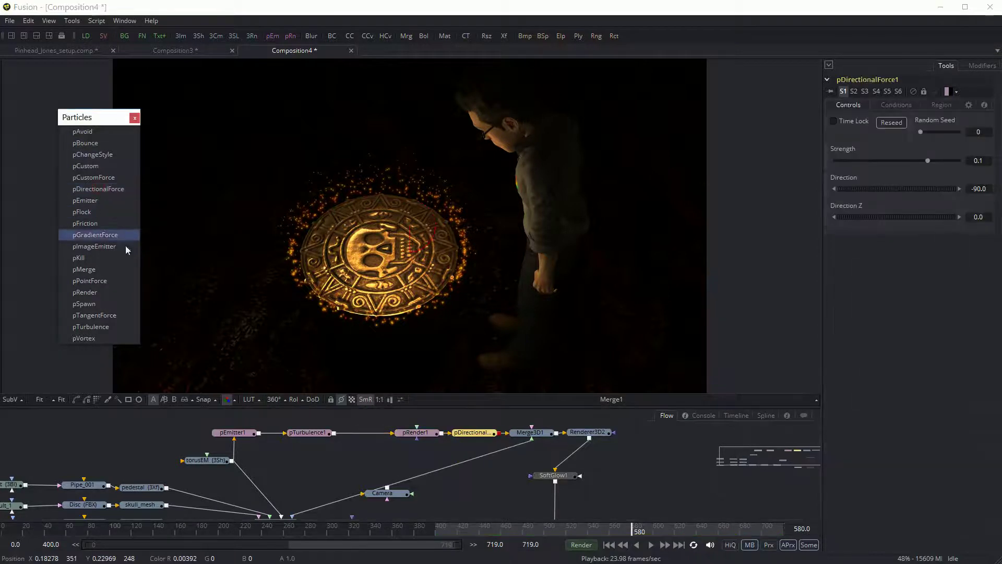
drag(474, 438, 365, 453)
drag(417, 434, 454, 435)
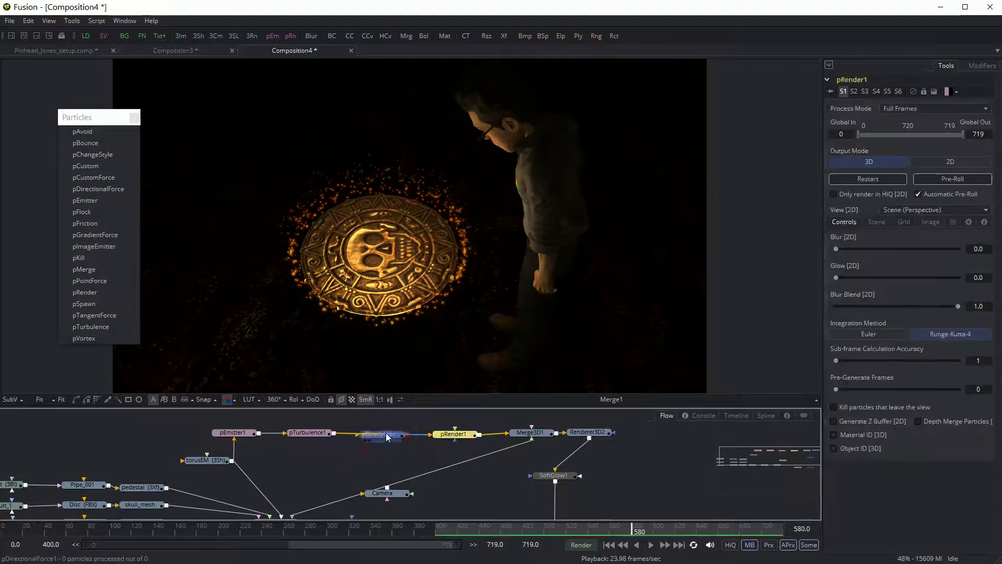
drag(387, 437, 388, 436)
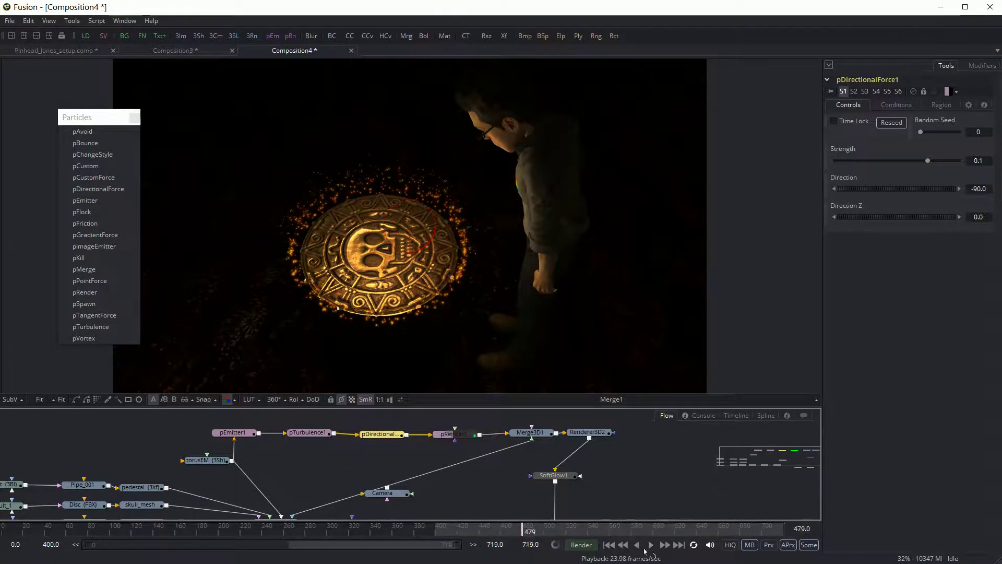
click(652, 545)
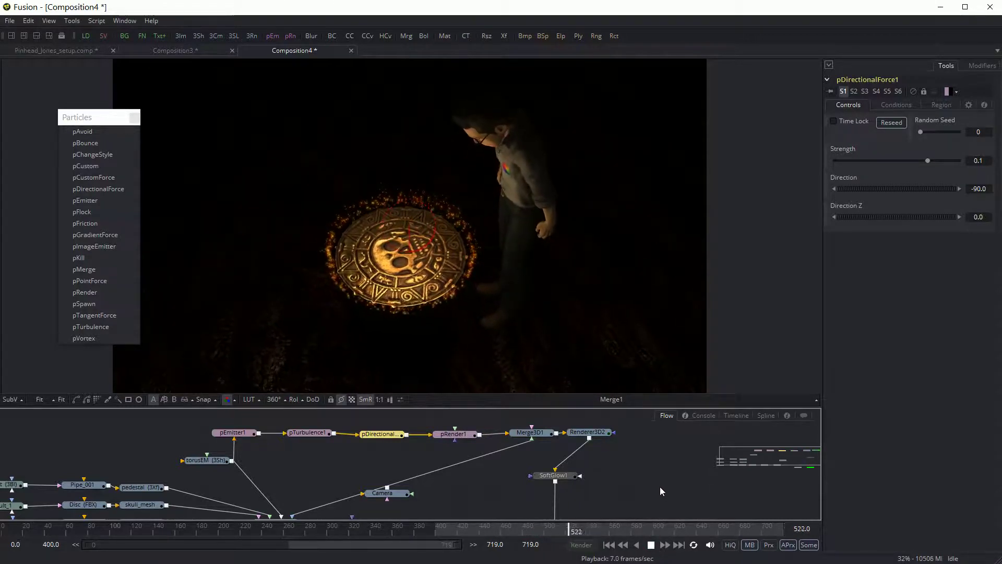
click(651, 545)
Set pDirectionalForce1's Direction to 0, Direction Z to 90 and Strength to 0.2, and close the Particles palette while previewing up to frame 705.
click(970, 188)
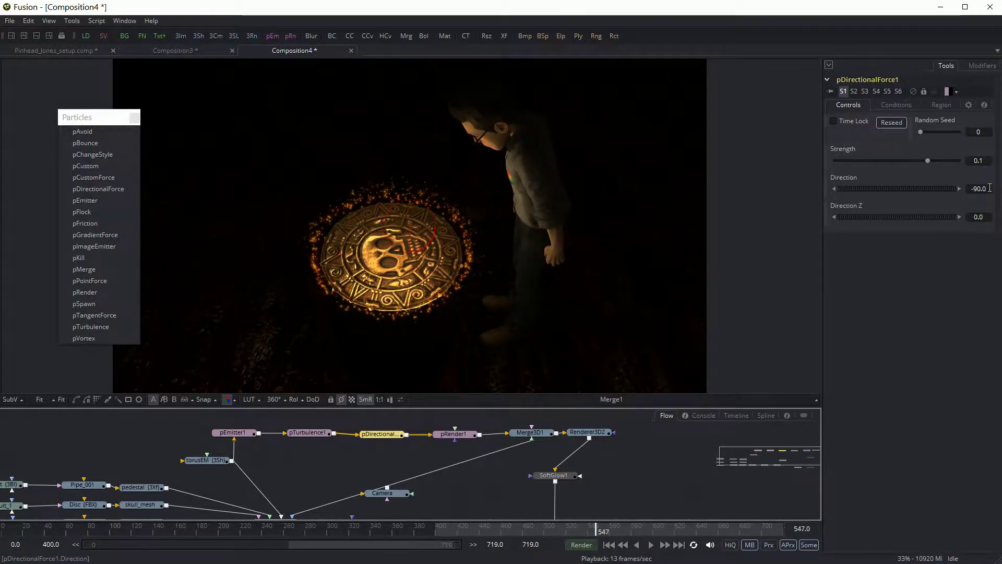
text(0)
key(Tab)
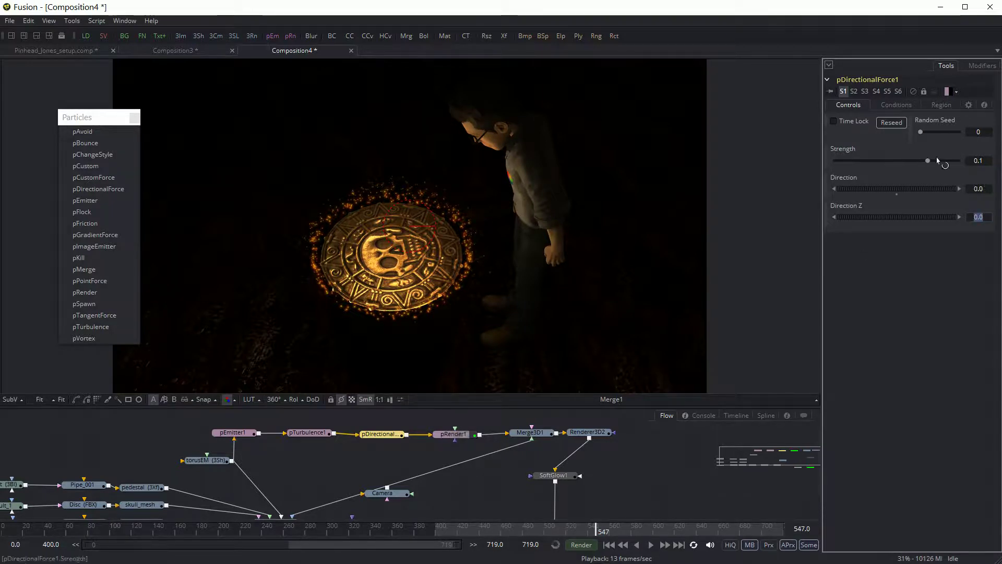
drag(929, 161, 942, 160)
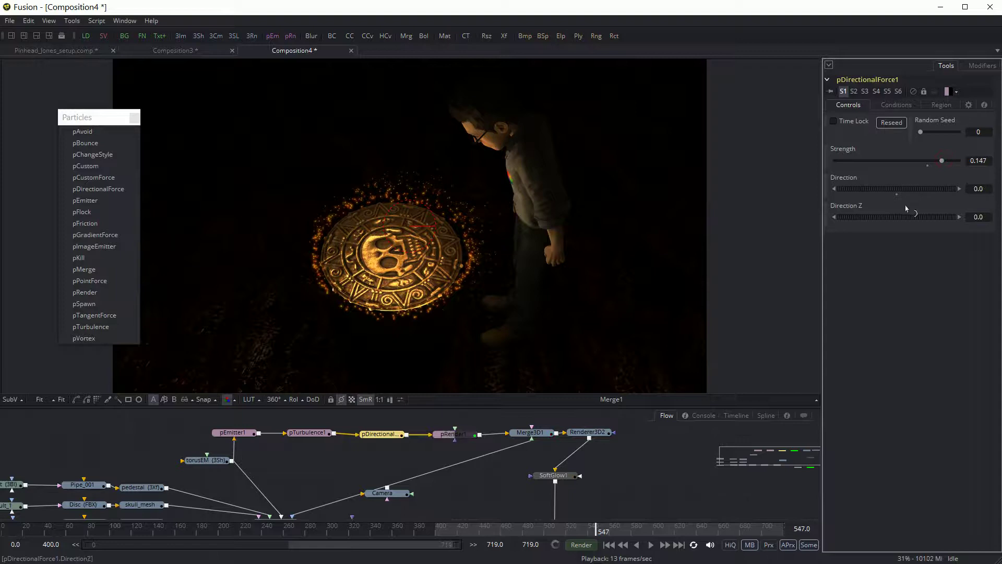
click(985, 218)
text(90)
key(Tab)
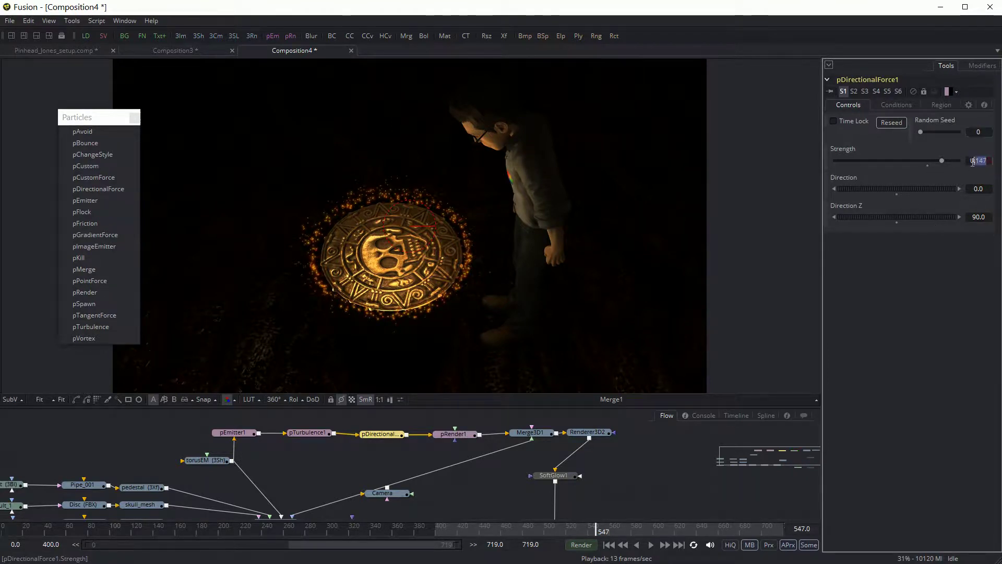
text(0.2)
key(Tab)
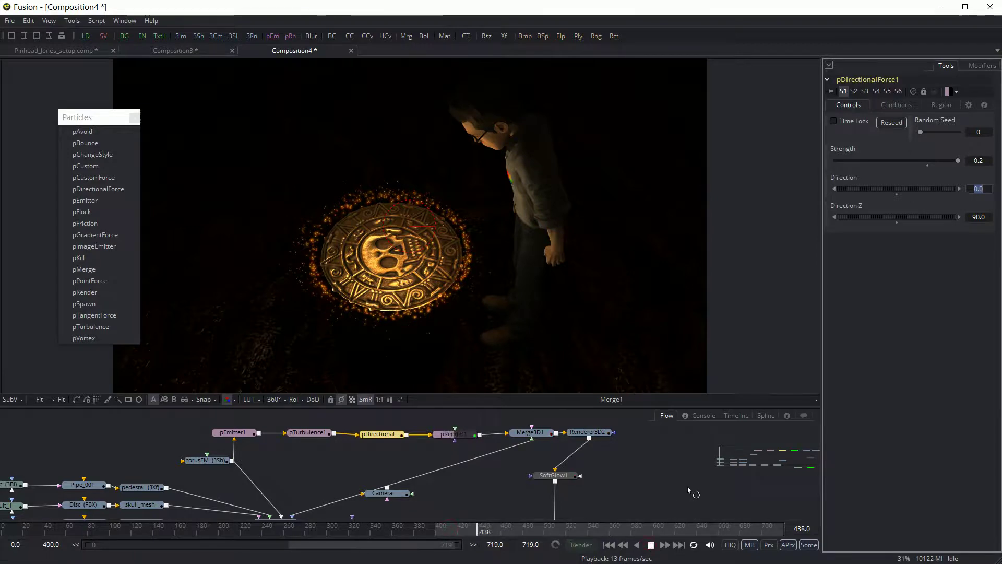
click(135, 117)
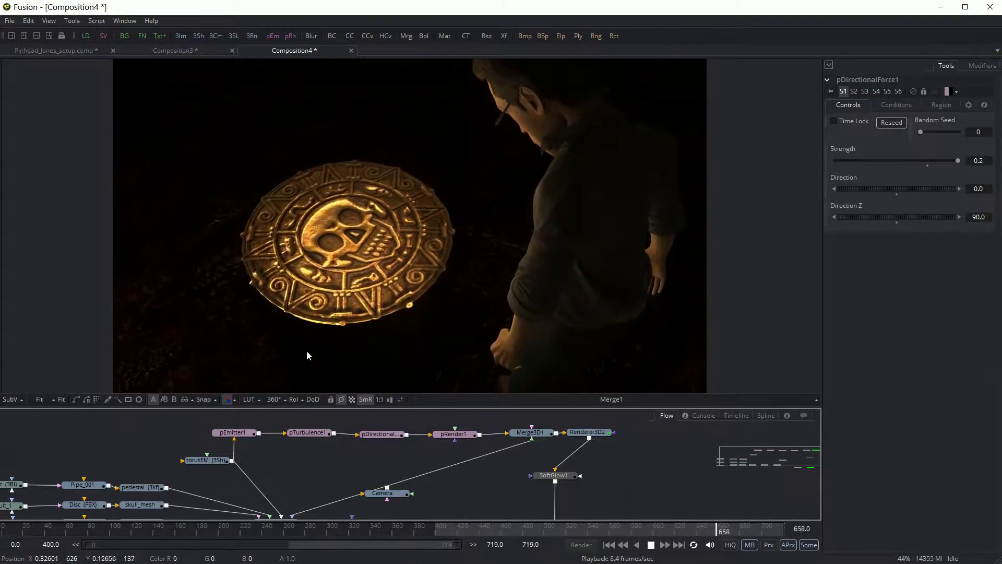
click(651, 544)
Add an unconnected File LUT node in the empty flow area beside Merge1.
drag(643, 478, 522, 428)
click(432, 484)
drag(431, 485, 430, 486)
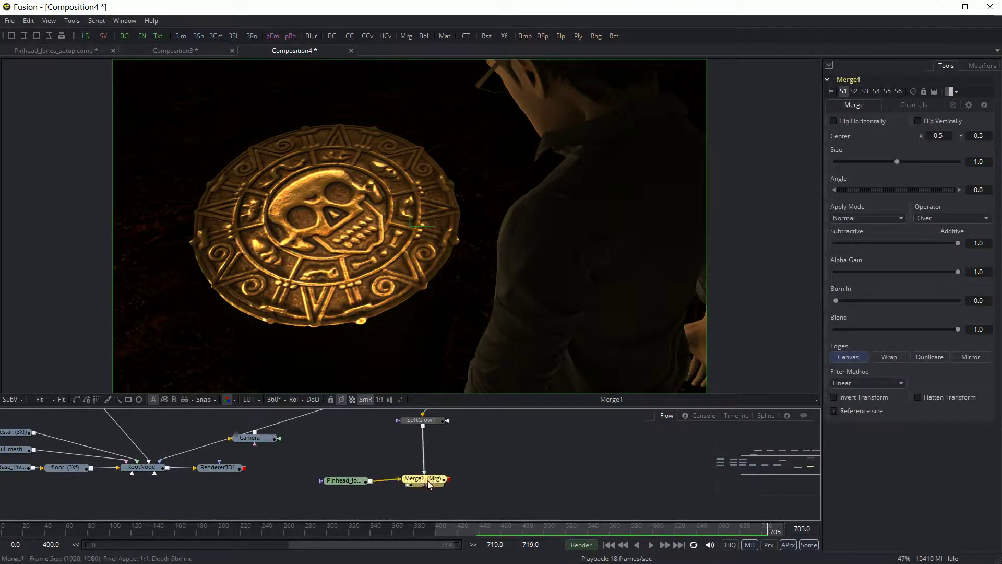
click(509, 459)
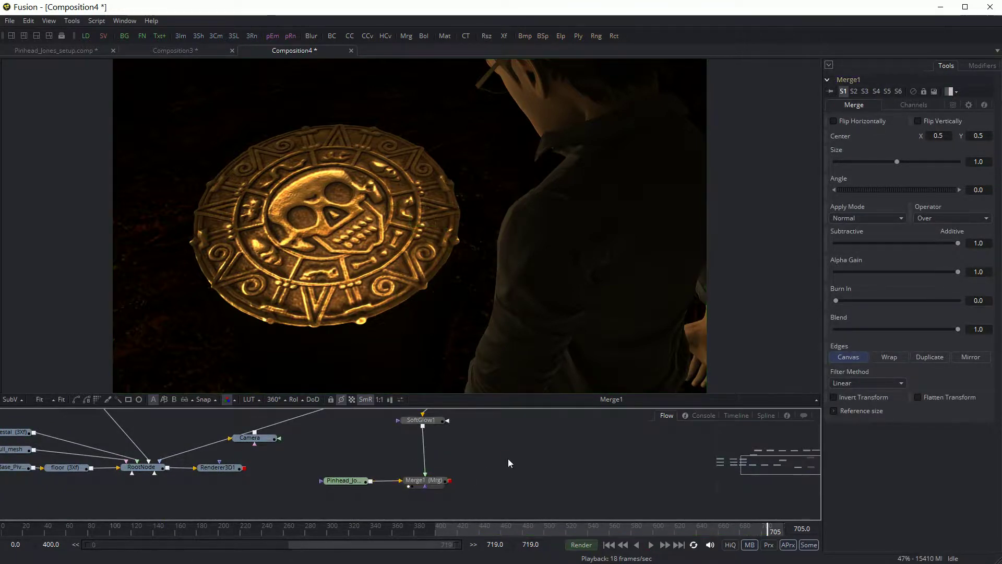
key(ctrl+space)
text(fl)
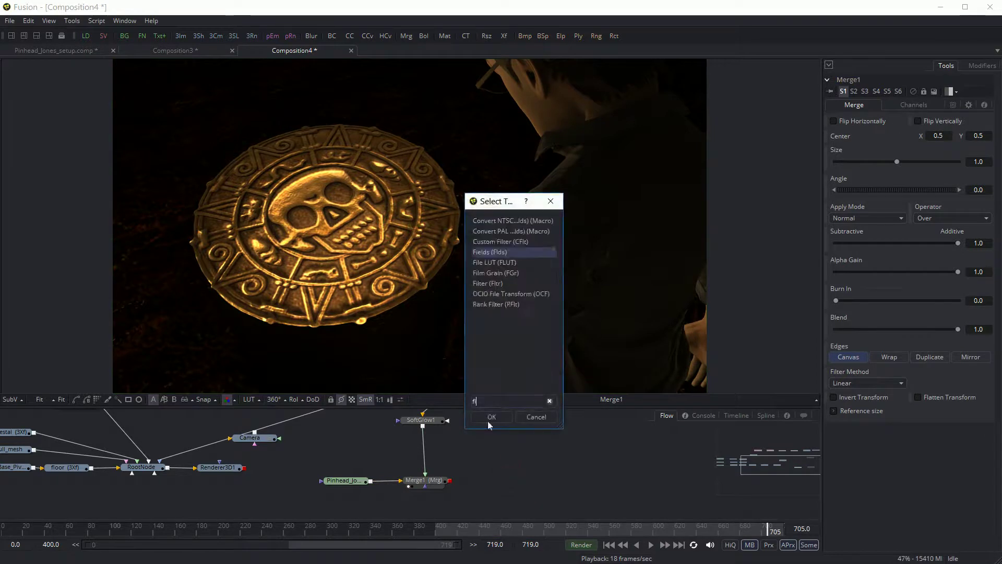
click(500, 264)
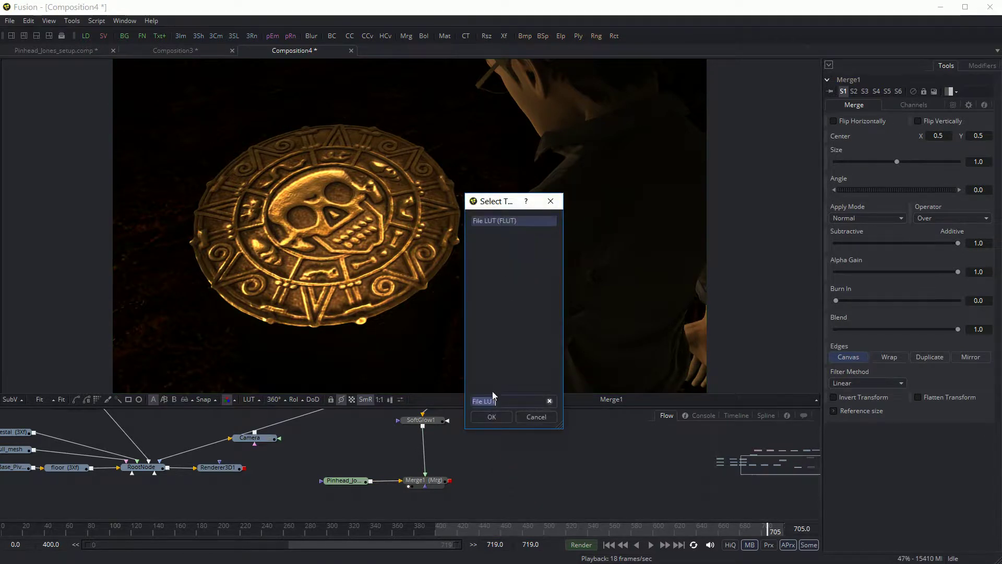
click(492, 417)
Load Pinhead_hollywood_01.alut from the Fusion_LUTs folder as FileLUT1's LUT file.
click(977, 129)
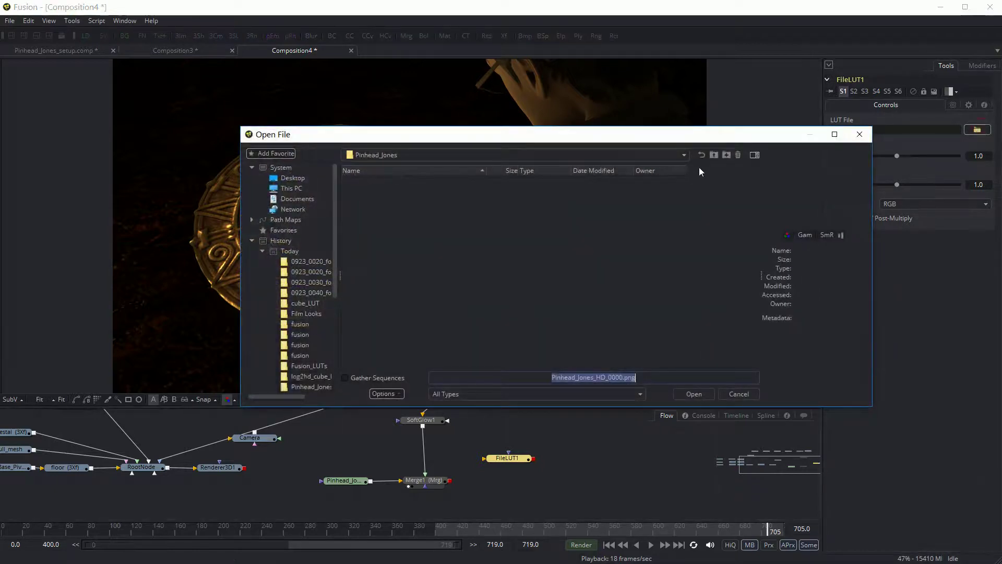
click(299, 199)
double_click(349, 254)
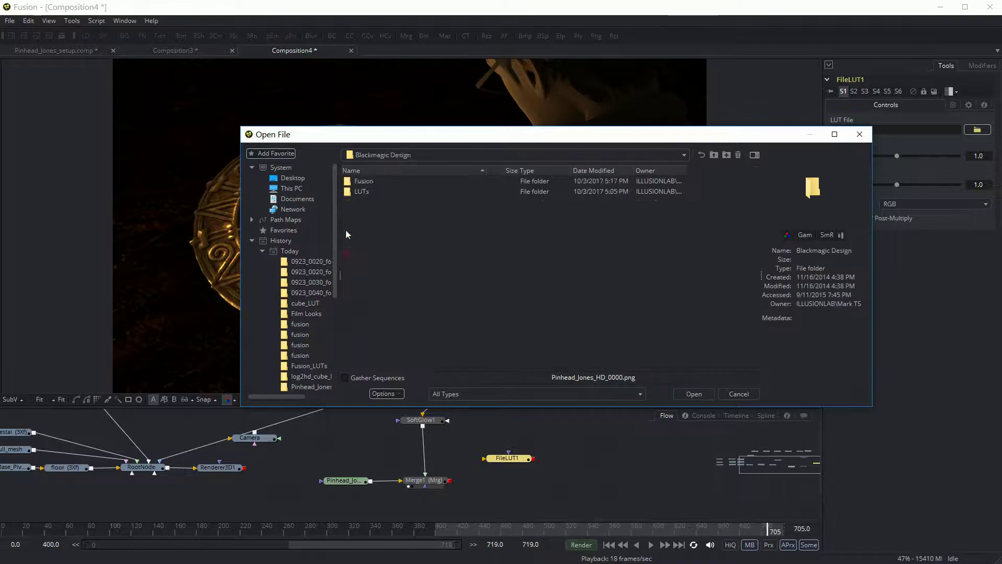
double_click(347, 182)
double_click(360, 181)
click(375, 182)
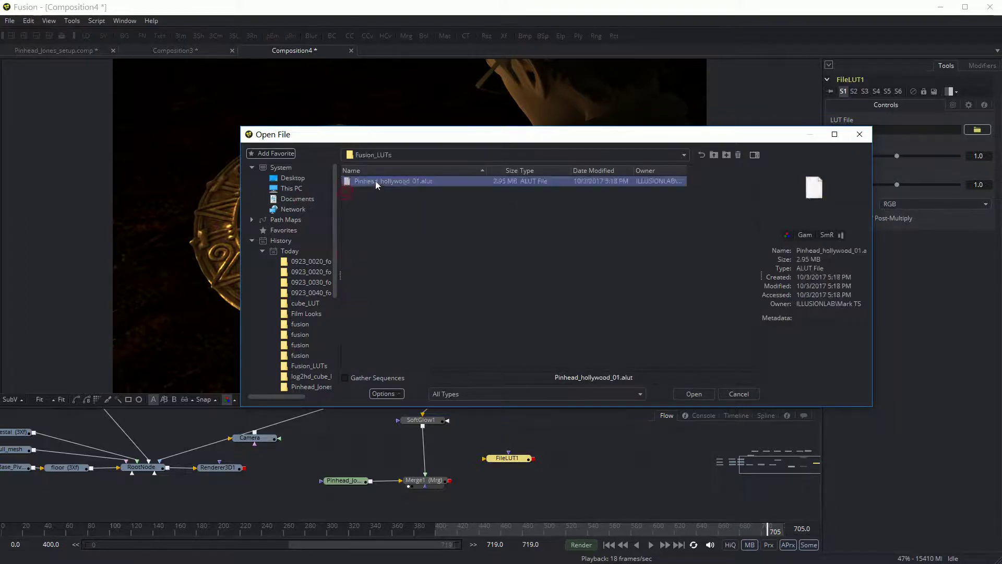
click(692, 393)
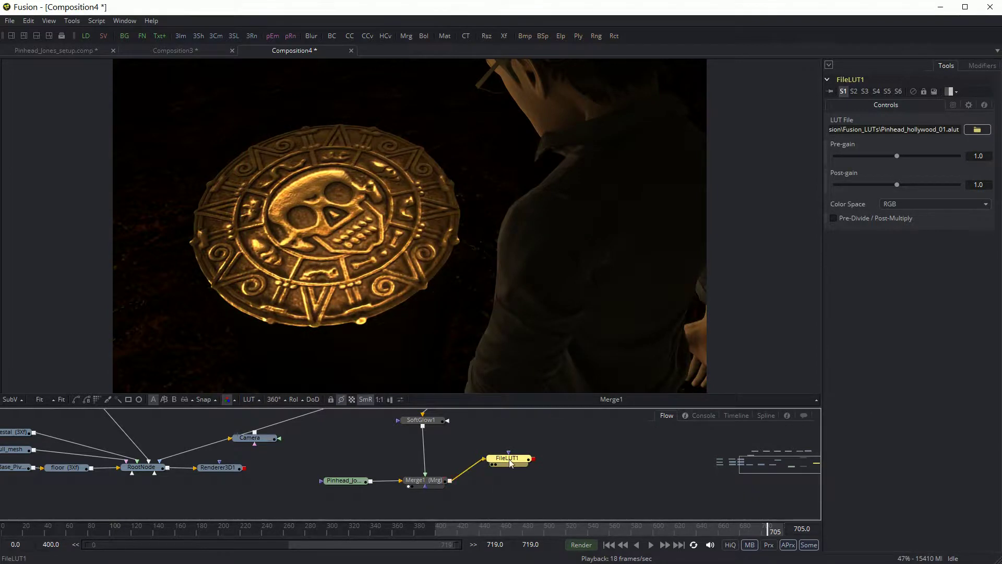
Display FileLUT1, fed by Merge1, in the viewer and extend the render range to start at frame 0.
drag(510, 463, 532, 303)
drag(519, 463, 510, 480)
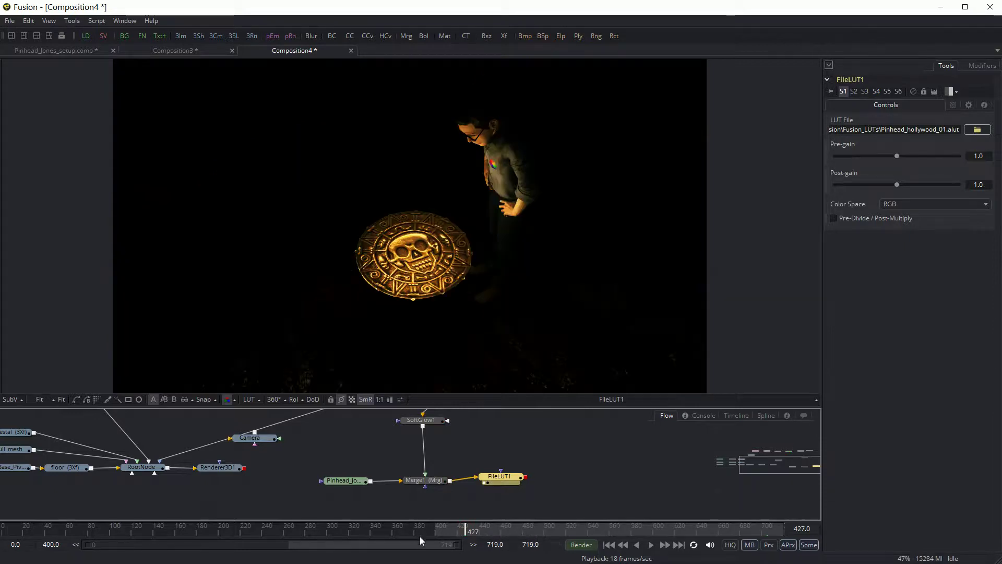
drag(434, 532, 1, 533)
Line up the Pinhead_Jones loader, Merge1 and FileLUT1 in one evenly spaced row of the flow.
drag(432, 481, 424, 484)
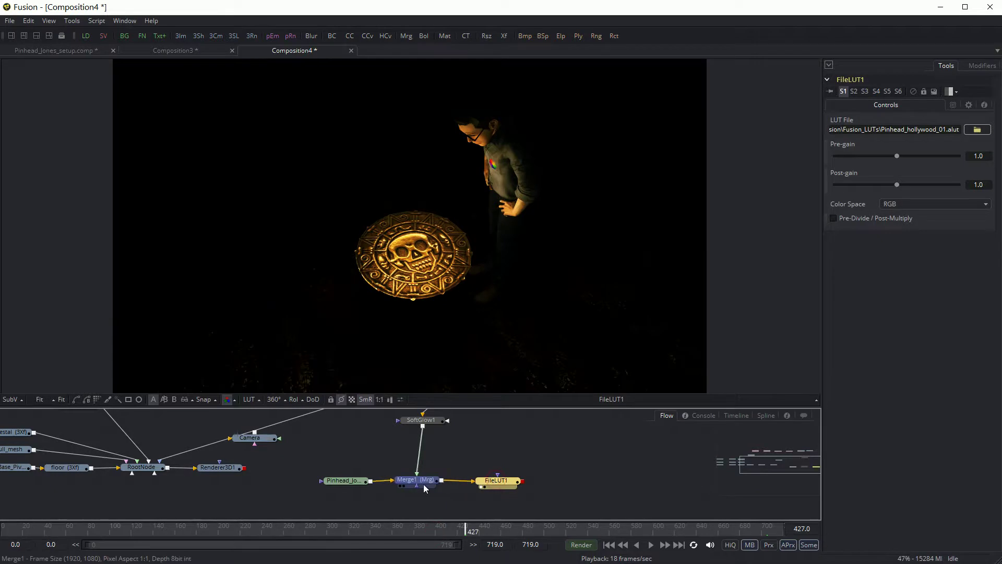
click(481, 484)
click(346, 481)
click(418, 480)
click(476, 485)
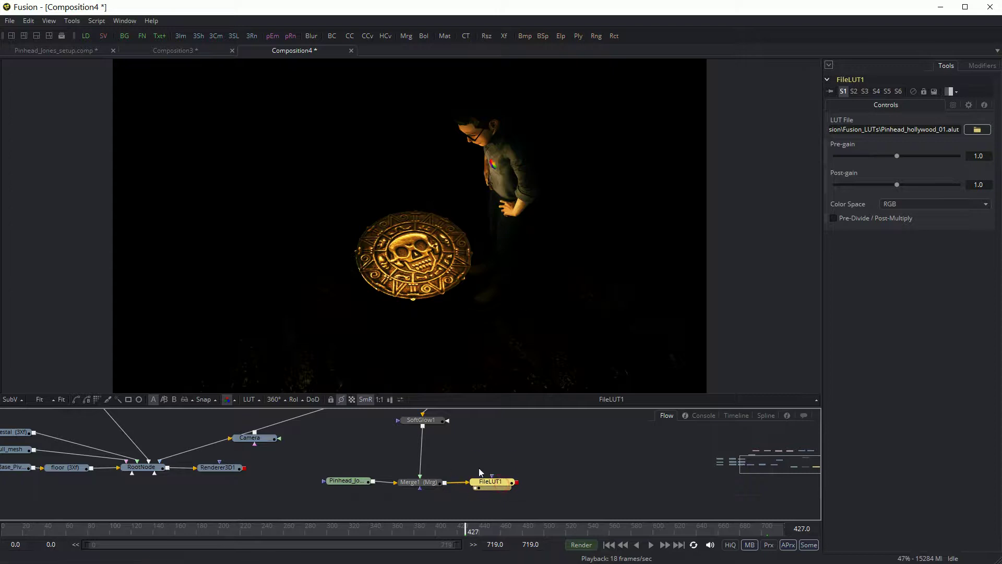
Add a Saver after FileLUT1 that writes pinhead_demo.mp4 to the Pinhead_Jones folder with H.264 compression.
click(103, 36)
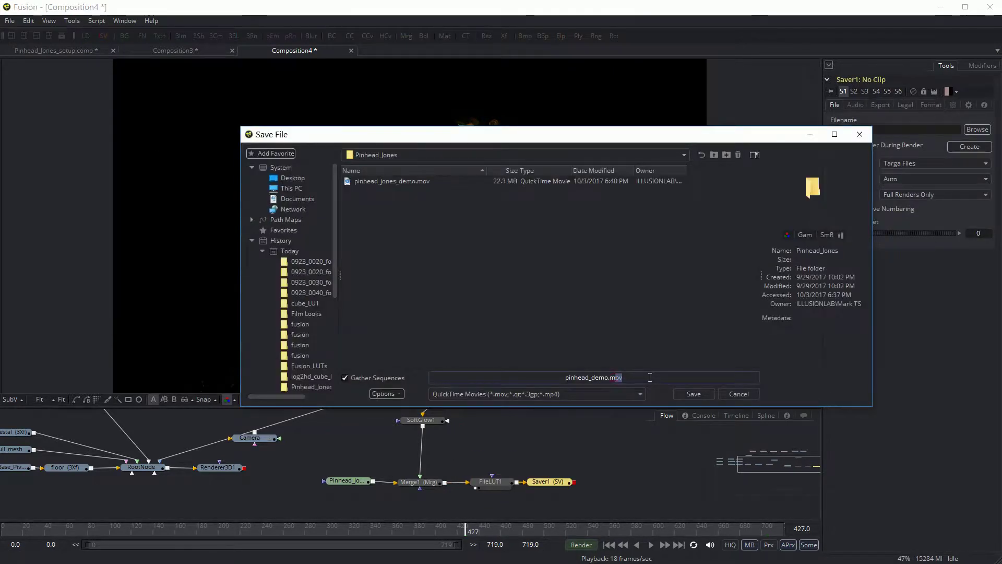
click(692, 394)
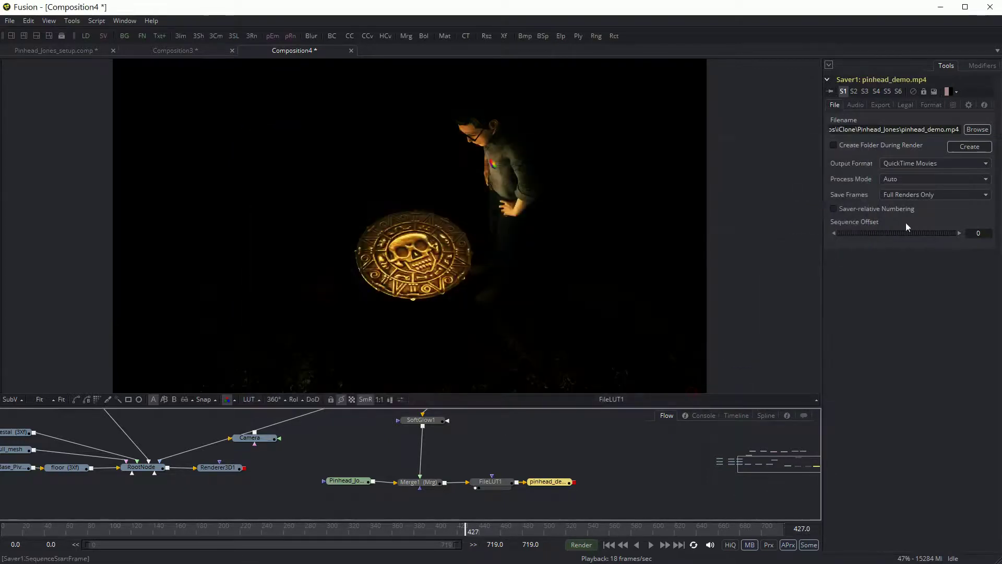
click(932, 106)
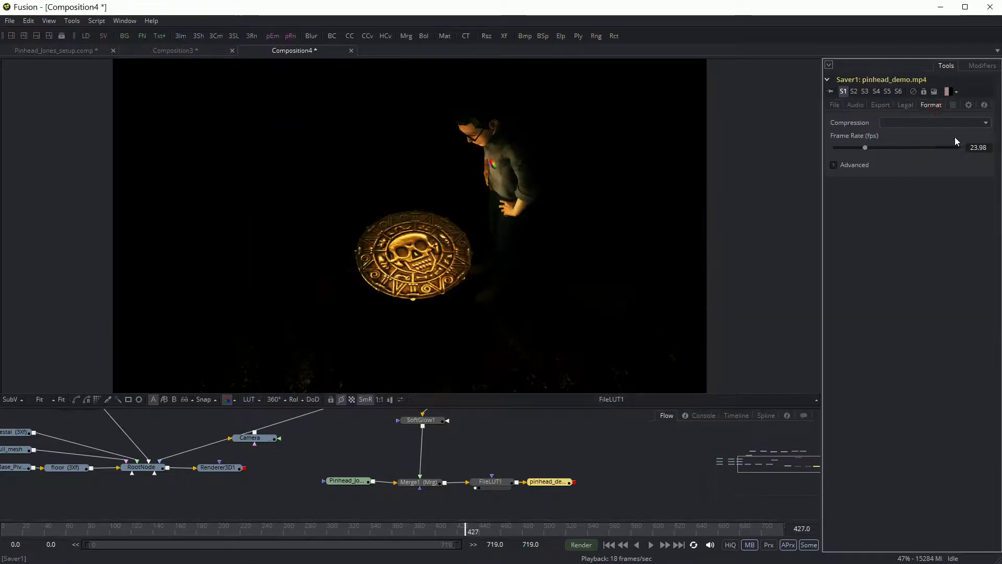
click(935, 123)
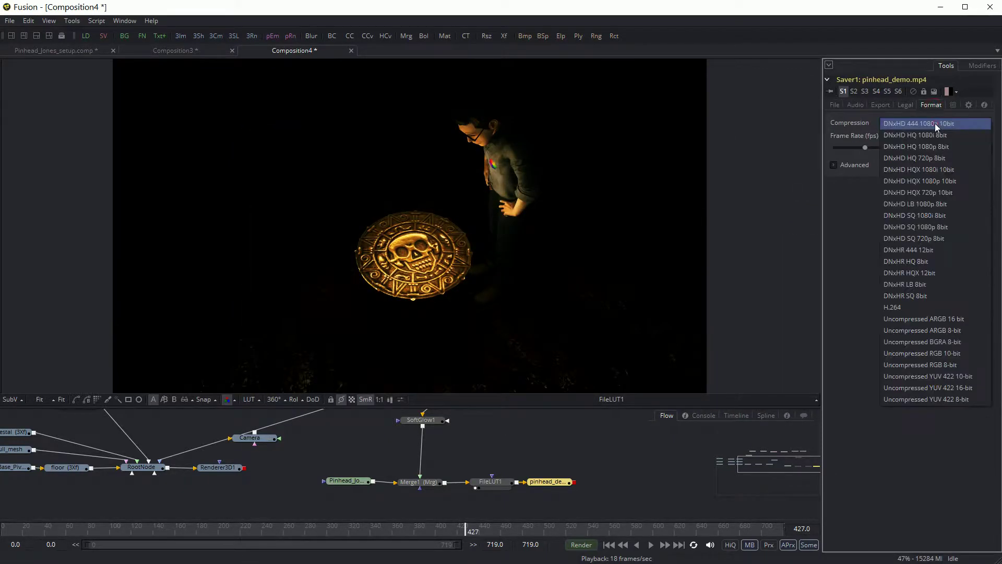
click(907, 308)
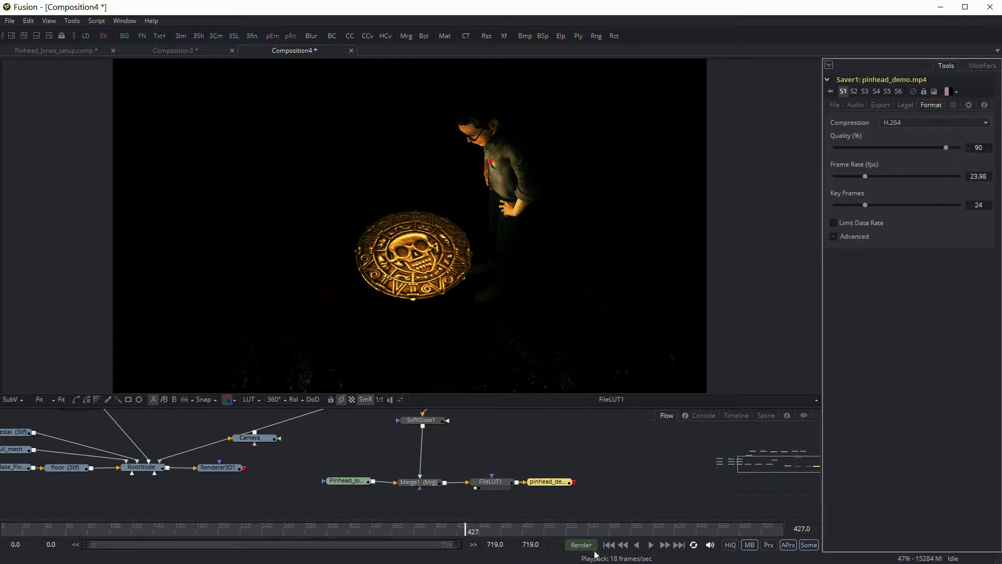
Display Saver1 in the viewer and start the final full-size render of frames 0 to 719.
key(1)
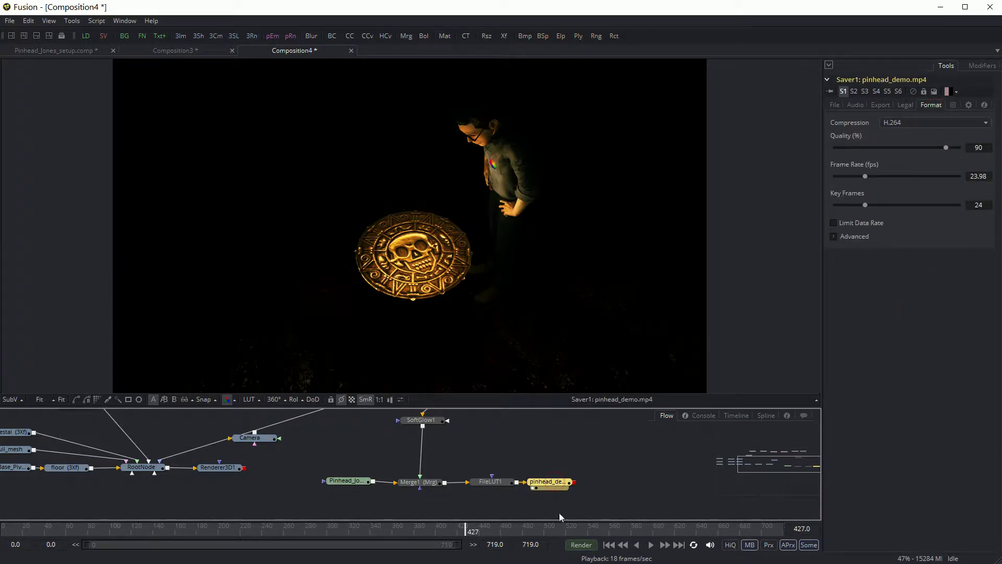
click(581, 545)
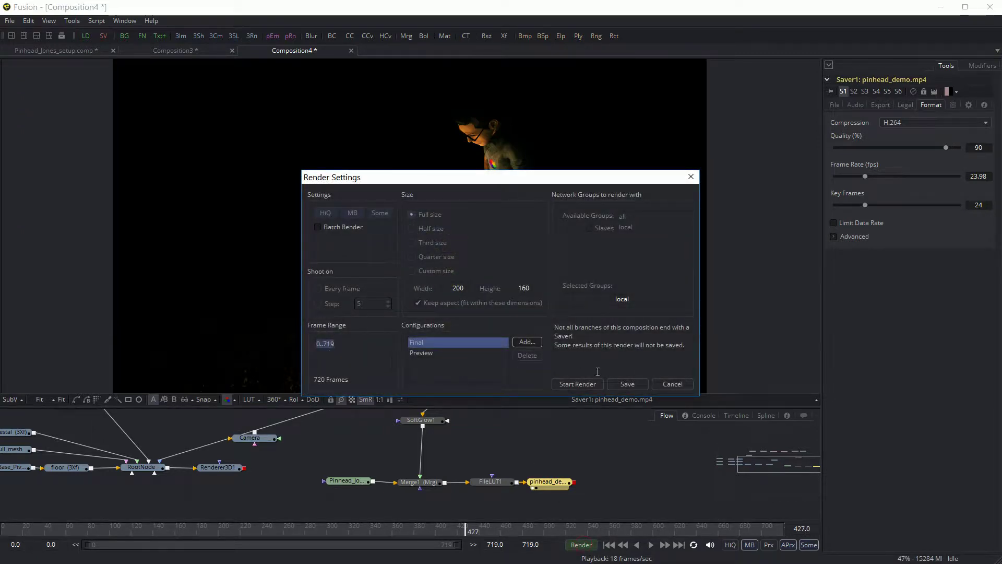
click(577, 384)
right_click(674, 493)
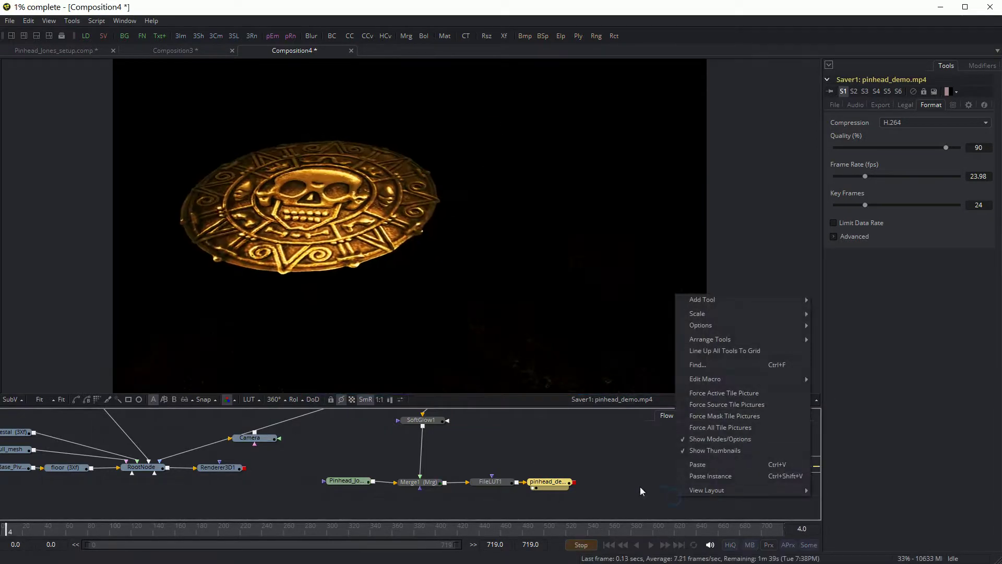
click(653, 492)
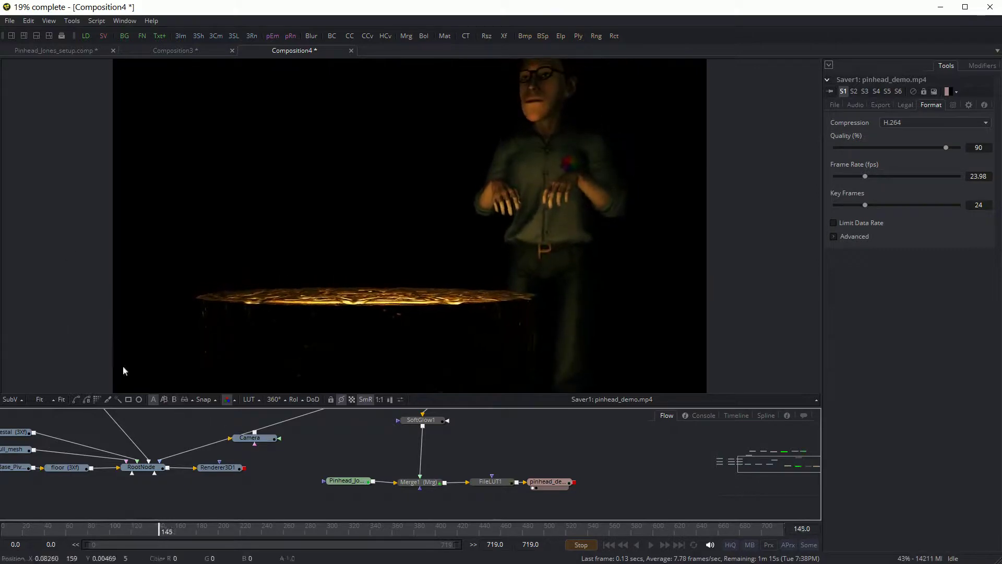
Watch the render at 100% zoom in a maximized viewer, framing the character and the coin's edge.
click(40, 399)
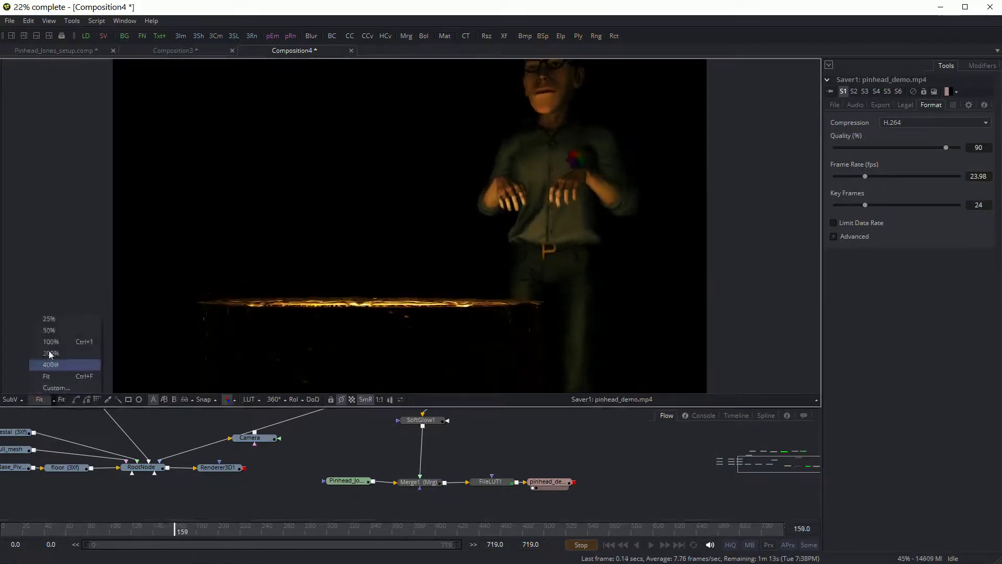
click(49, 342)
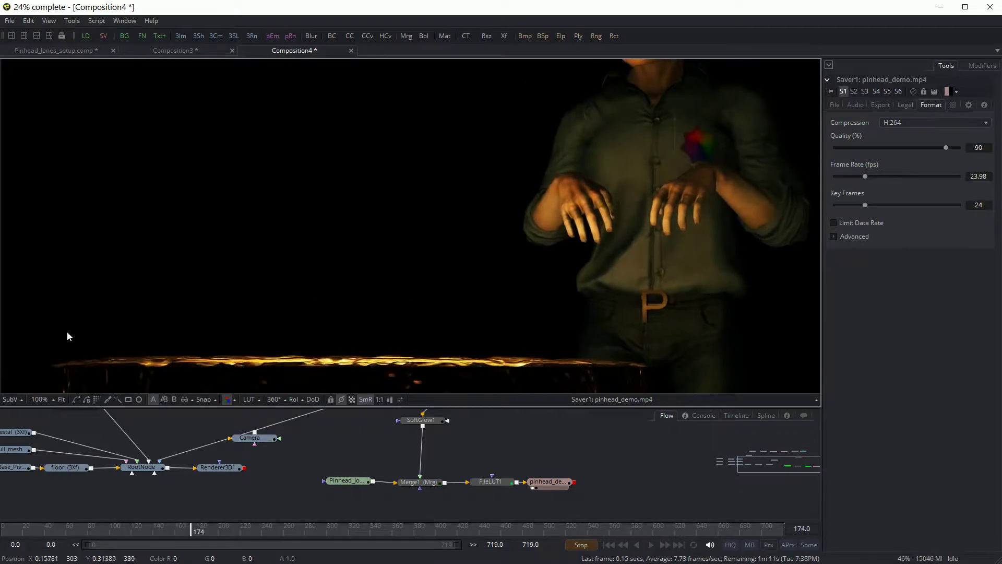
key(F4)
drag(524, 264, 510, 337)
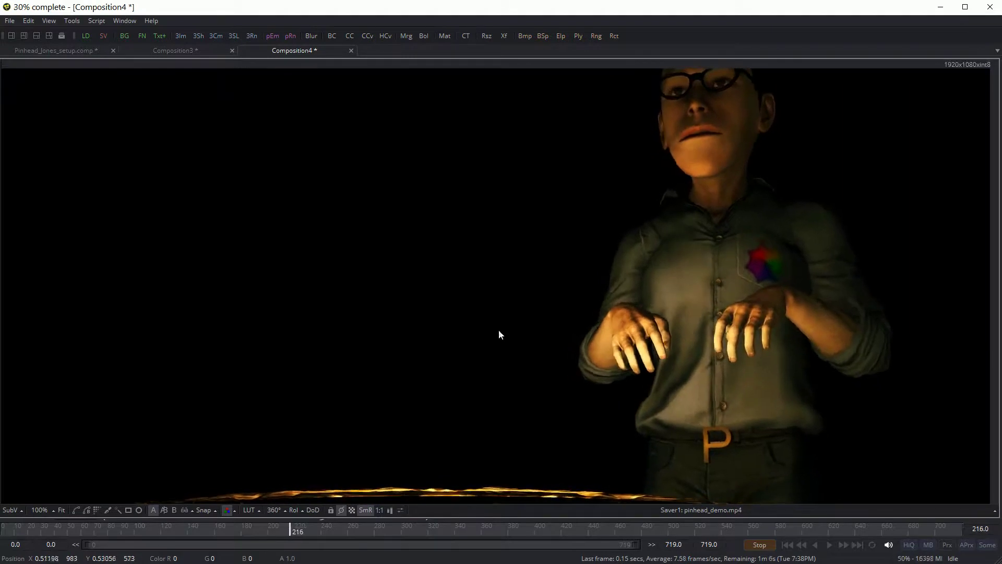
mouse_move(432, 423)
mouse_down()
mouse_move(541, 265)
mouse_move(386, 331)
mouse_move(472, 405)
mouse_move(416, 427)
mouse_move(430, 441)
mouse_move(423, 427)
mouse_up()
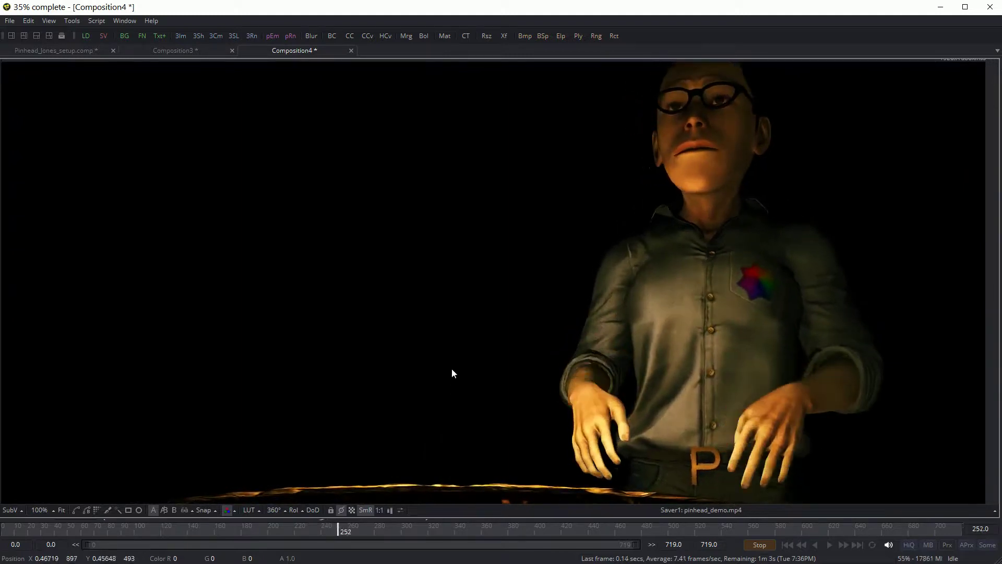